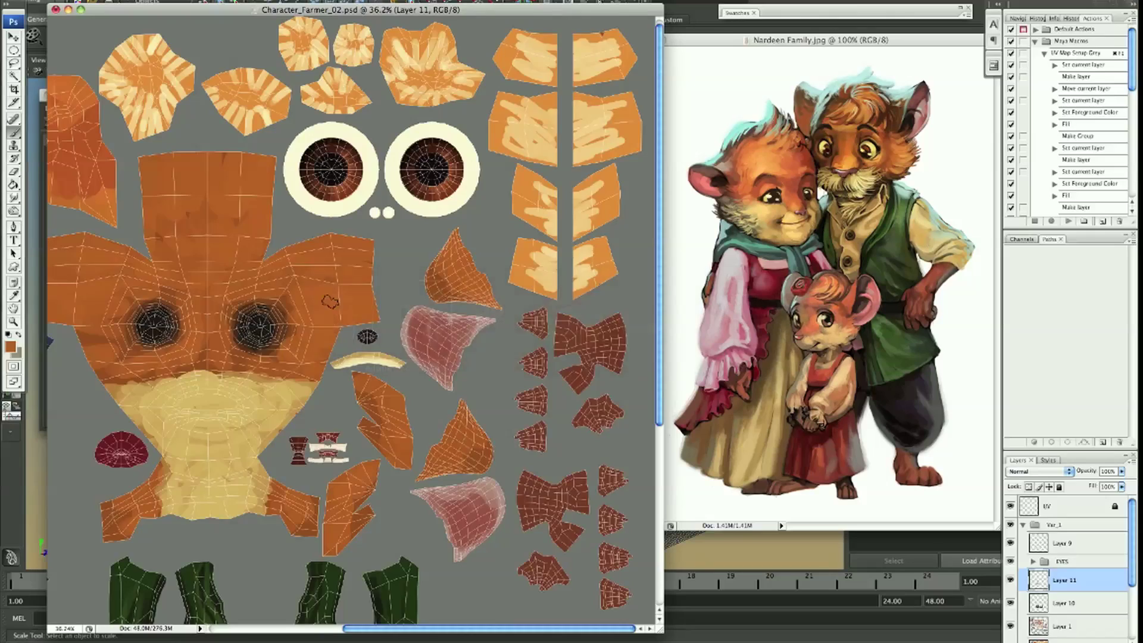
Bring up Character_Farmer_02.psd in Photoshop, zoomed onto the vest area
{"action": "scroll", "coordinate": [330, 301], "scroll_direction": "up", "scroll_amount": 4}
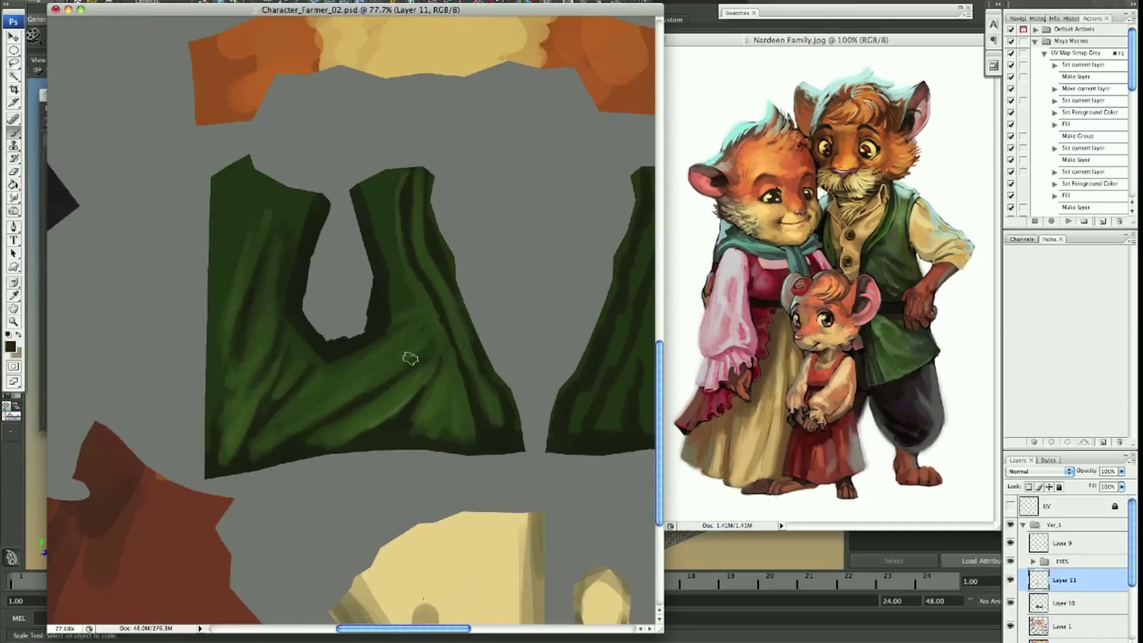
Paint light highlights in the eyes and beside the nose, using colours sampled from the face
{"action": "scroll", "coordinate": [320, 372], "scroll_direction": "up", "scroll_amount": 1}
{"action": "scroll", "coordinate": [321, 372], "scroll_direction": "right", "scroll_amount": 1}
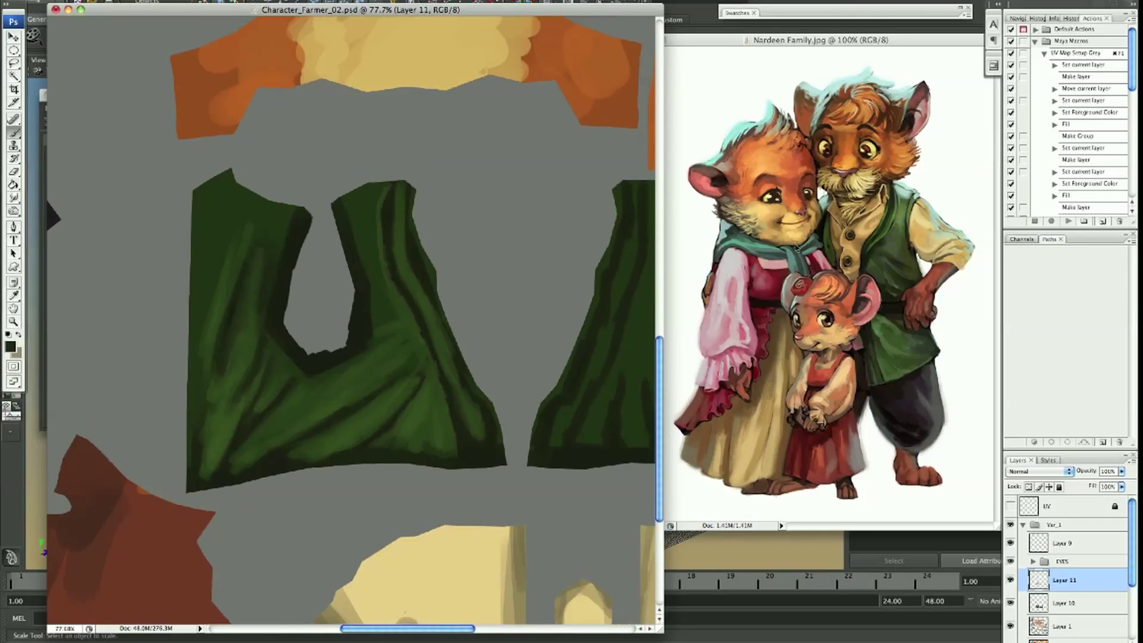
{"action": "scroll", "coordinate": [471, 281], "scroll_direction": "up", "scroll_amount": 10}
{"action": "scroll", "coordinate": [470, 280], "scroll_direction": "right", "scroll_amount": 2}
{"action": "scroll", "coordinate": [341, 152], "scroll_direction": "up", "scroll_amount": 2}
{"action": "scroll", "coordinate": [340, 152], "scroll_direction": "left", "scroll_amount": 1}
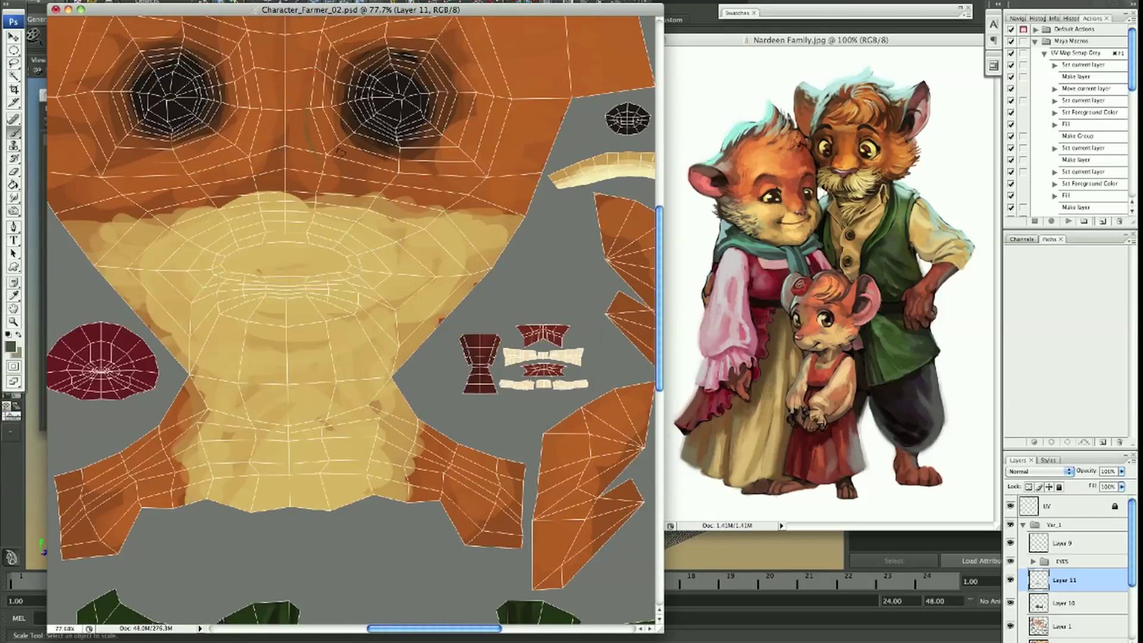
{"action": "mouse_move", "coordinate": [349, 64]}
{"action": "left_mouse_down"}
{"action": "mouse_move", "coordinate": [416, 155]}
{"action": "mouse_move", "coordinate": [428, 54]}
{"action": "mouse_move", "coordinate": [387, 72]}
{"action": "left_mouse_up"}
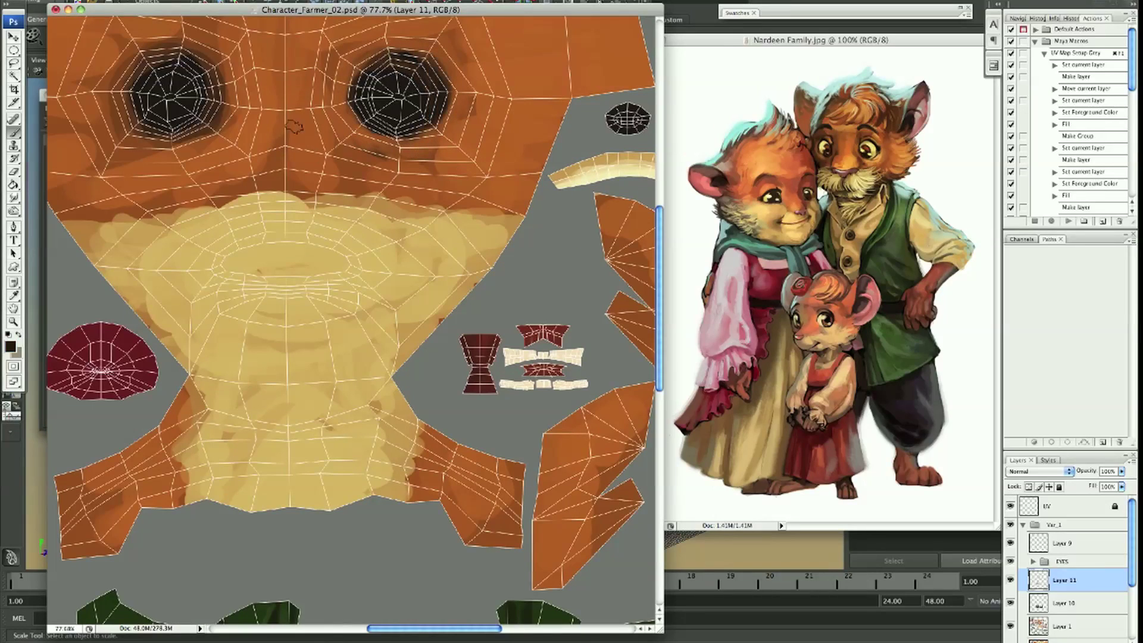
{"action": "left_click", "coordinate": [268, 238], "text": "alt"}
{"action": "left_click_drag", "start_coordinate": [271, 71], "coordinate": [247, 167]}
{"action": "left_click_drag", "start_coordinate": [169, 44], "coordinate": [209, 89]}
{"action": "left_click", "coordinate": [309, 59], "text": "alt"}
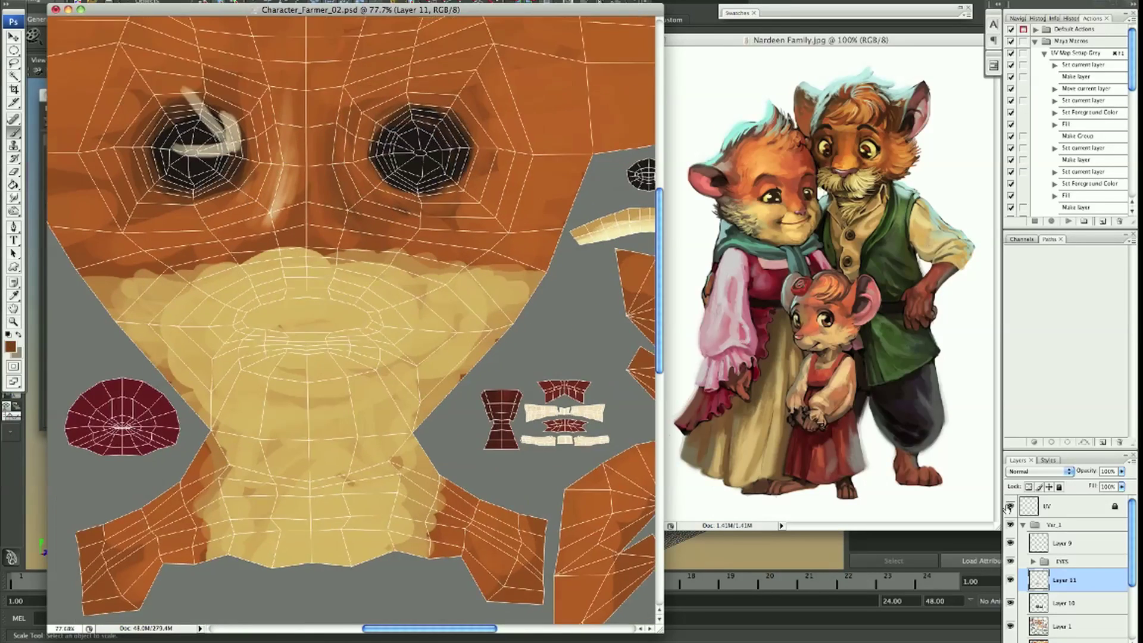
Add light highlight strokes along the nose bridge
{"action": "scroll", "coordinate": [375, 153], "scroll_direction": "up", "scroll_amount": 2}
{"action": "scroll", "coordinate": [334, 178], "scroll_direction": "up", "scroll_amount": 2}
{"action": "left_click_drag", "start_coordinate": [306, 122], "coordinate": [286, 238]}
{"action": "left_click_drag", "start_coordinate": [286, 155], "coordinate": [302, 229]}
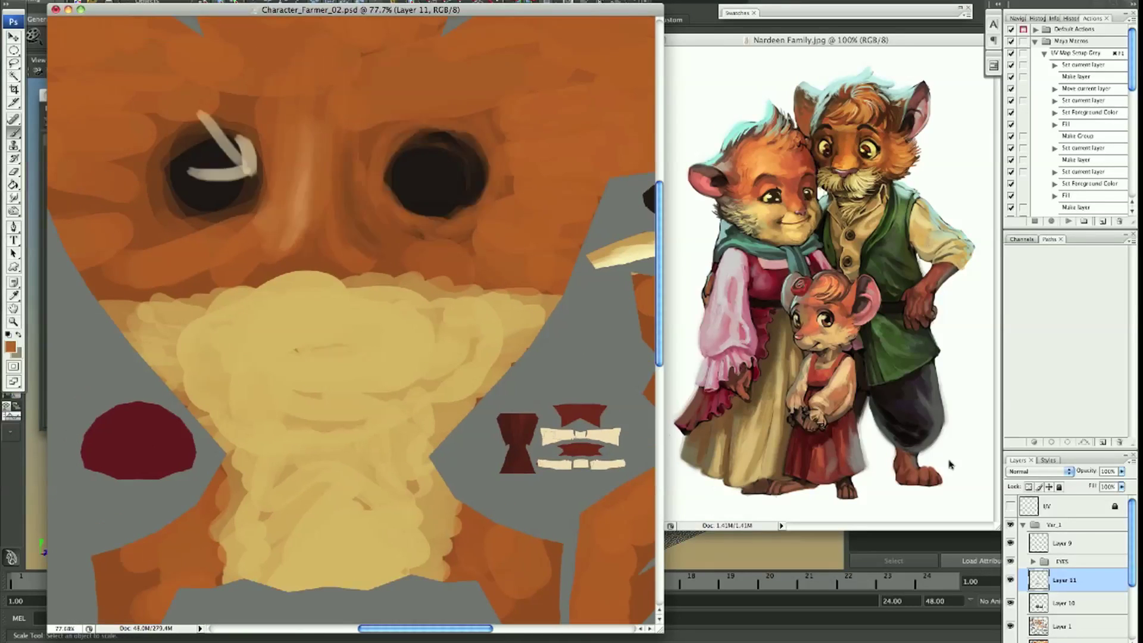
Sketch a thin pocket outline beside the vest and fill it dark green
{"action": "scroll", "coordinate": [423, 300], "scroll_direction": "down", "scroll_amount": 5}
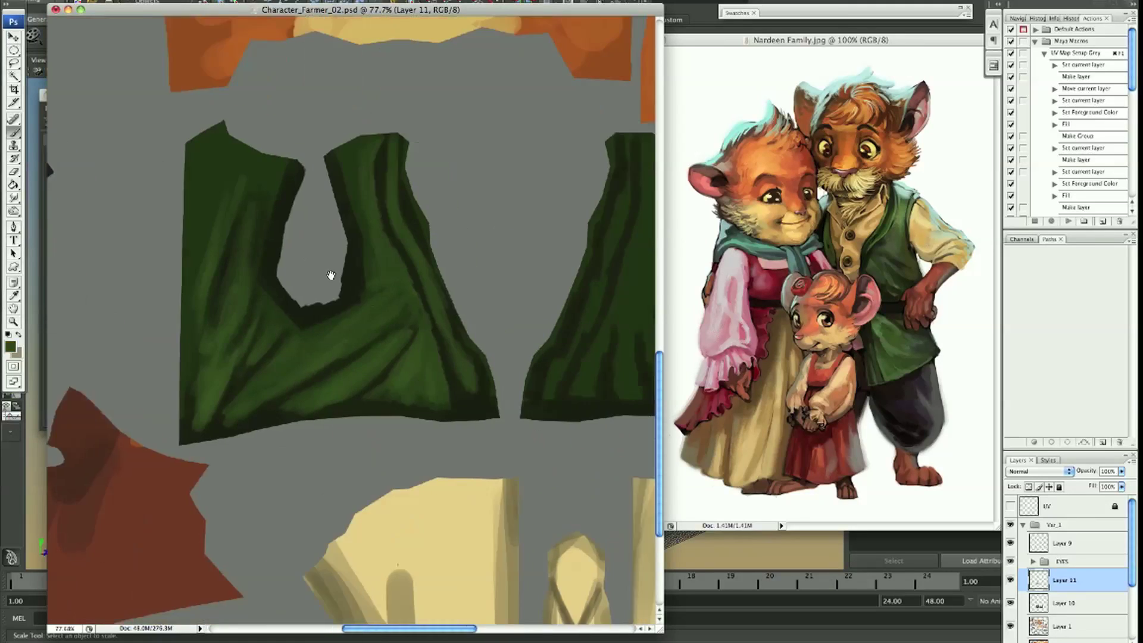
{"action": "scroll", "coordinate": [332, 276], "scroll_direction": "down", "scroll_amount": 2}
{"action": "scroll", "coordinate": [357, 297], "scroll_direction": "left", "scroll_amount": 5}
{"action": "mouse_move", "coordinate": [239, 198]}
{"action": "left_mouse_down"}
{"action": "mouse_move", "coordinate": [238, 280]}
{"action": "mouse_move", "coordinate": [383, 327]}
{"action": "mouse_move", "coordinate": [346, 283]}
{"action": "left_mouse_up"}
{"action": "key", "text": "ctrl+z"}
{"action": "key", "text": "ctrl+z"}
{"action": "left_click_drag", "start_coordinate": [334, 165], "coordinate": [335, 280]}
{"action": "mouse_move", "coordinate": [295, 203]}
{"action": "left_mouse_down"}
{"action": "mouse_move", "coordinate": [304, 292]}
{"action": "mouse_move", "coordinate": [272, 218]}
{"action": "mouse_move", "coordinate": [301, 311]}
{"action": "left_mouse_up"}
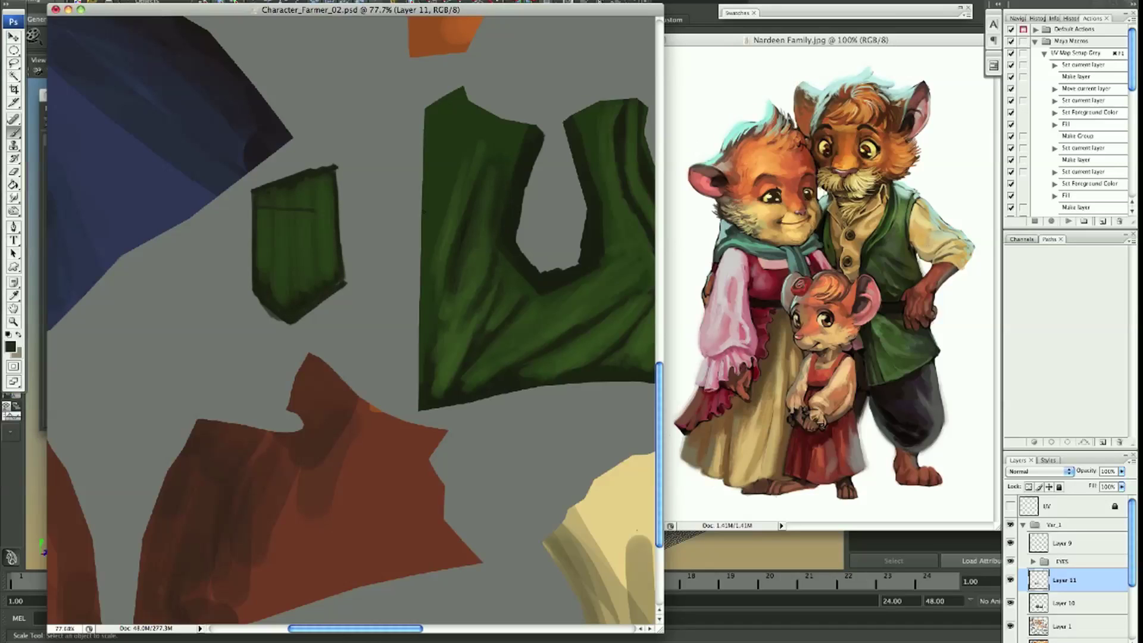
Step back to remove the thin test strokes and zoom in on the vest pocket
{"action": "key", "text": "ctrl+alt+z"}
{"action": "key", "text": "ctrl+alt+z"}
{"action": "key", "text": "ctrl+alt+z"}
{"action": "key", "text": "ctrl+alt+z"}
{"action": "key", "text": "ctrl+alt+z"}
{"action": "key", "text": "ctrl+alt+z"}
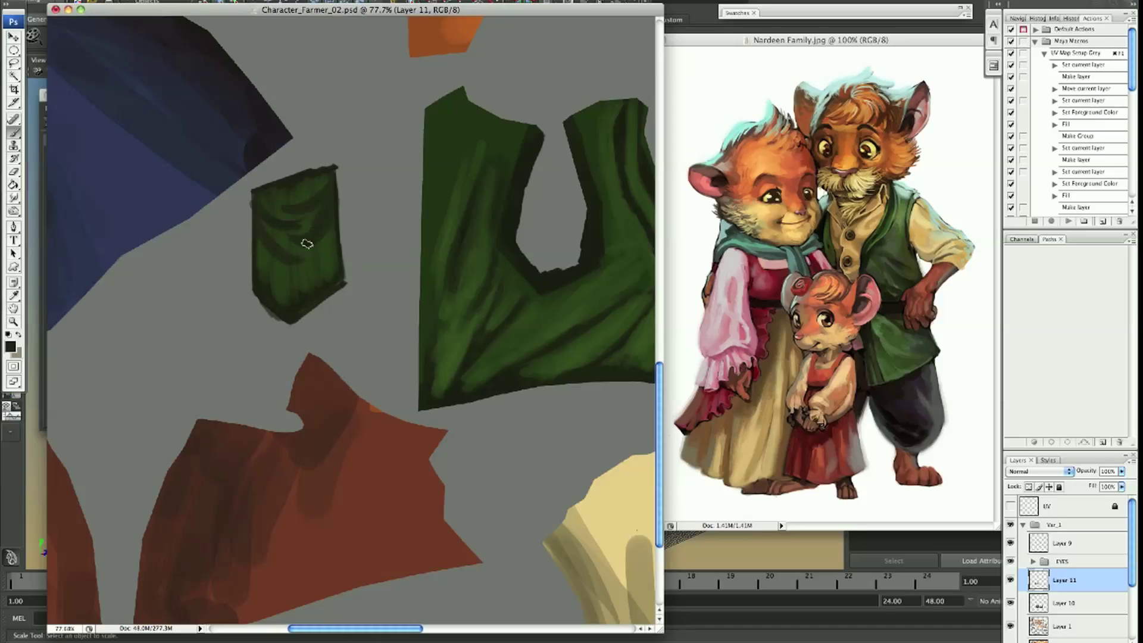
{"action": "scroll", "coordinate": [410, 203], "scroll_direction": "up", "scroll_amount": 5}
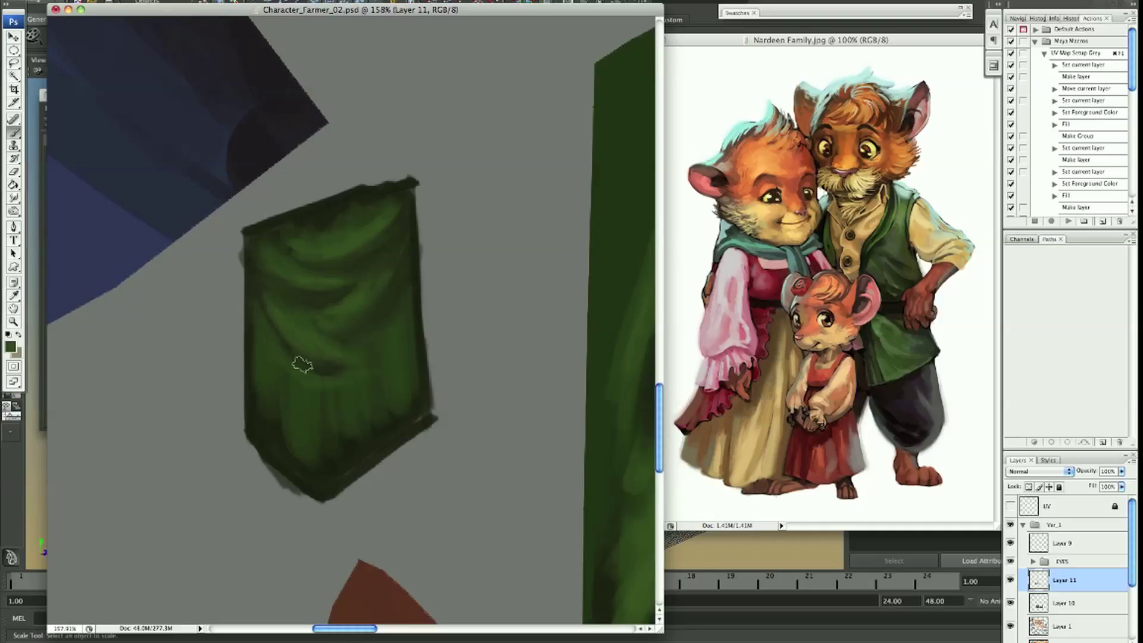
{"action": "scroll", "coordinate": [417, 328], "scroll_direction": "down", "scroll_amount": 6}
{"action": "scroll", "coordinate": [365, 378], "scroll_direction": "up", "scroll_amount": 2}
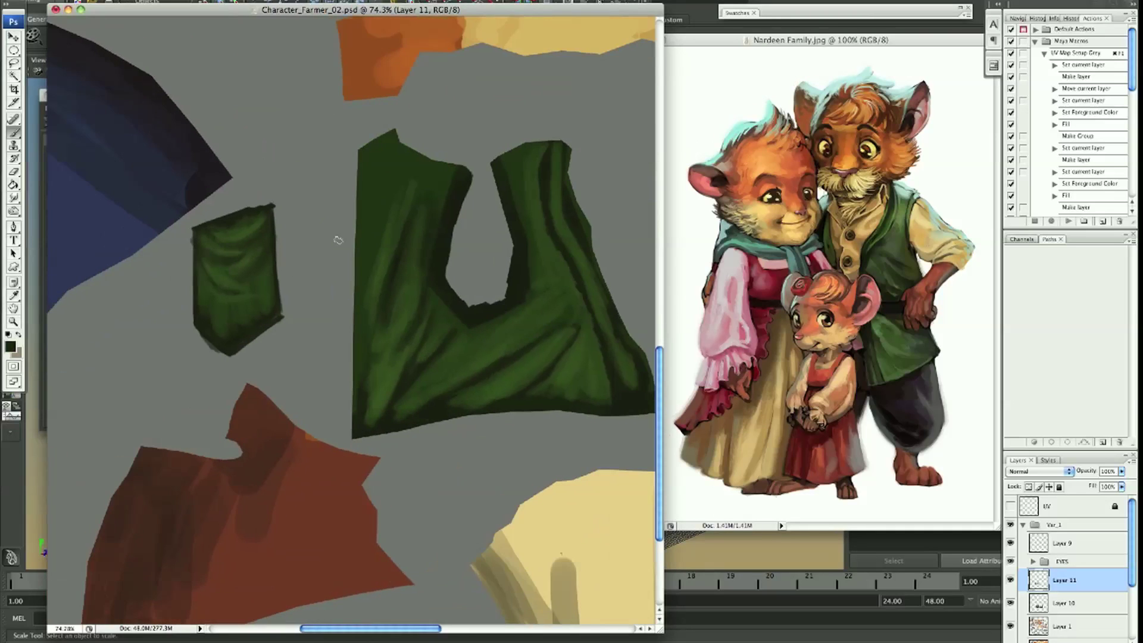
{"action": "scroll", "coordinate": [270, 240], "scroll_direction": "right", "scroll_amount": 5}
{"action": "scroll", "coordinate": [270, 240], "scroll_direction": "up", "scroll_amount": 2}
{"action": "scroll", "coordinate": [647, 218], "scroll_direction": "right", "scroll_amount": 3}
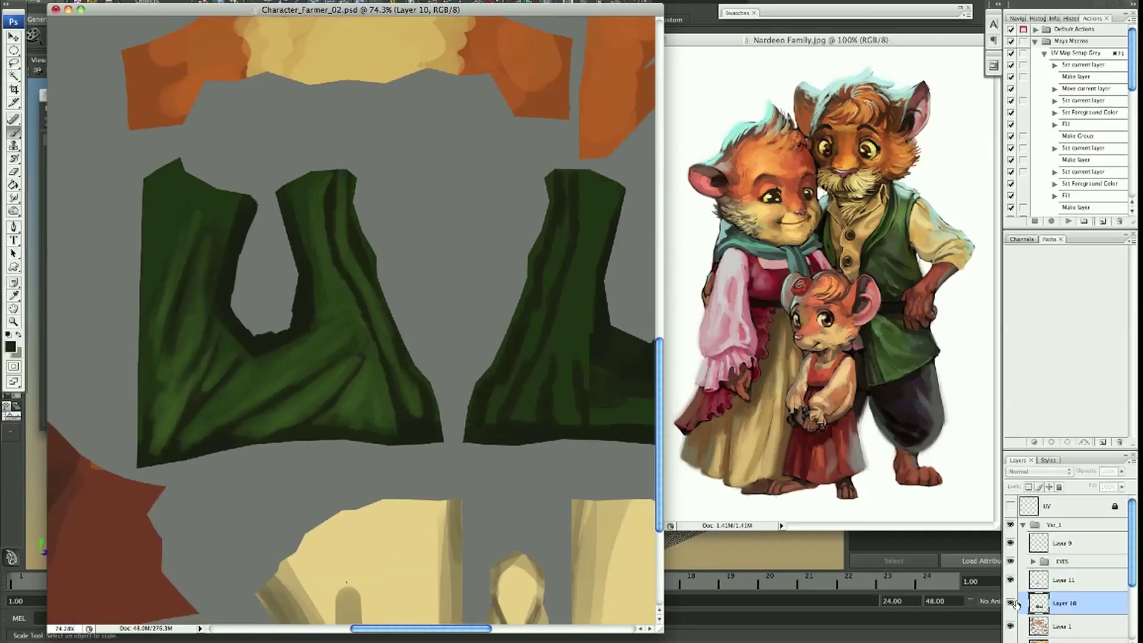
Delete Layer 11, show the UV wireframe at 43% opacity, and select Layer 10
{"action": "key", "text": "Delete"}
{"action": "left_click", "coordinate": [1010, 506]}
{"action": "left_click", "coordinate": [1048, 506]}
{"action": "left_click_drag", "start_coordinate": [1121, 471], "coordinate": [1092, 488]}
{"action": "left_click", "coordinate": [1066, 580]}
Paint the vest's top, bottom, left and right edges in dark green
{"action": "scroll", "coordinate": [436, 201], "scroll_direction": "up", "scroll_amount": 3}
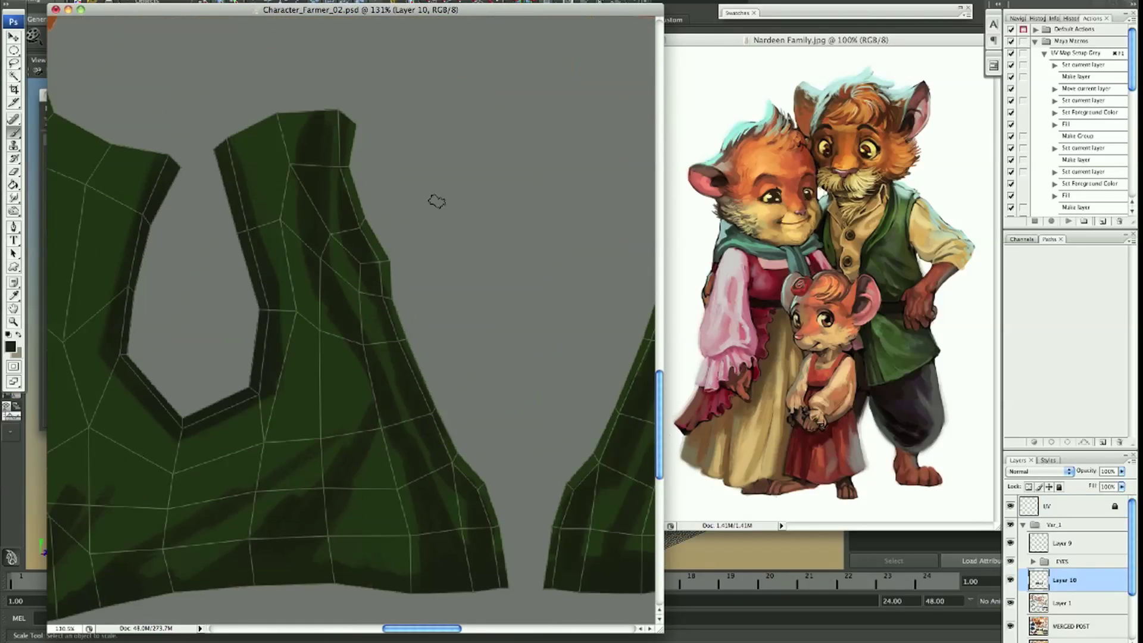
{"action": "mouse_move", "coordinate": [324, 107]}
{"action": "left_mouse_down"}
{"action": "mouse_move", "coordinate": [319, 141]}
{"action": "mouse_move", "coordinate": [378, 378]}
{"action": "mouse_move", "coordinate": [468, 582]}
{"action": "mouse_move", "coordinate": [90, 601]}
{"action": "left_mouse_up"}
{"action": "mouse_move", "coordinate": [336, 475]}
{"action": "left_mouse_down"}
{"action": "mouse_move", "coordinate": [434, 548]}
{"action": "mouse_move", "coordinate": [256, 550]}
{"action": "mouse_move", "coordinate": [275, 357]}
{"action": "mouse_move", "coordinate": [307, 401]}
{"action": "mouse_move", "coordinate": [127, 208]}
{"action": "mouse_move", "coordinate": [229, 127]}
{"action": "mouse_move", "coordinate": [183, 173]}
{"action": "mouse_move", "coordinate": [244, 365]}
{"action": "mouse_move", "coordinate": [216, 137]}
{"action": "left_mouse_up"}
{"action": "left_click_drag", "start_coordinate": [257, 267], "coordinate": [340, 239]}
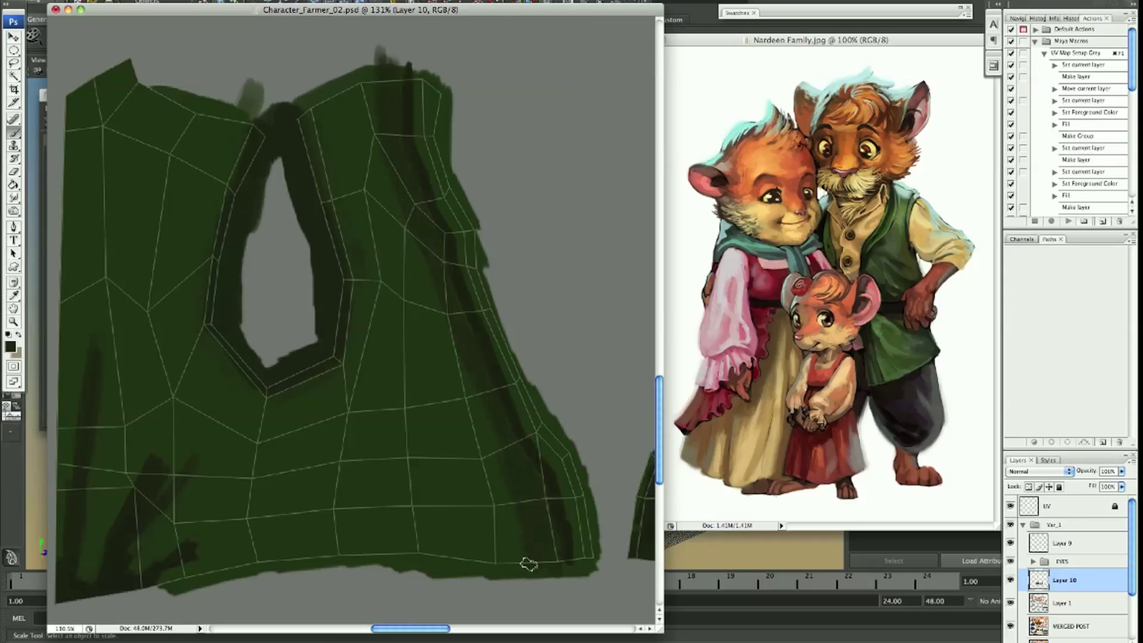
{"action": "left_click_drag", "start_coordinate": [298, 298], "coordinate": [348, 274]}
{"action": "mouse_move", "coordinate": [178, 577]}
{"action": "left_mouse_down"}
{"action": "mouse_move", "coordinate": [101, 417]}
{"action": "mouse_move", "coordinate": [178, 30]}
{"action": "left_mouse_up"}
{"action": "left_click_drag", "start_coordinate": [96, 565], "coordinate": [417, 553]}
Add a dark diagonal fold and dark strokes along the vest's lower-left edge
{"action": "scroll", "coordinate": [364, 135], "scroll_direction": "down", "scroll_amount": 3}
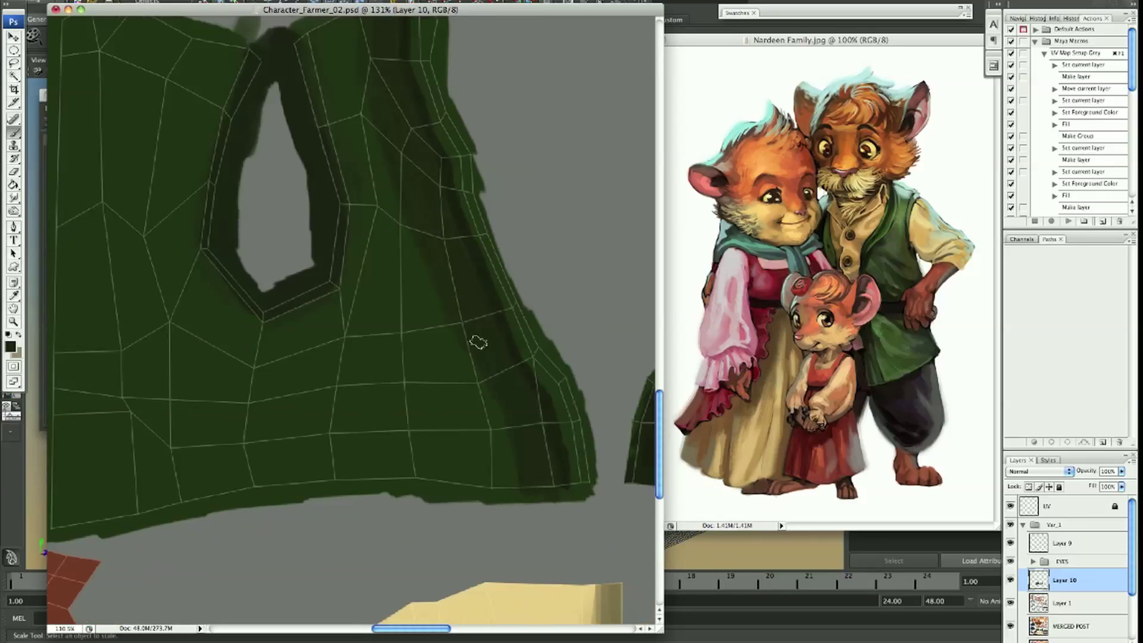
{"action": "scroll", "coordinate": [450, 342], "scroll_direction": "left", "scroll_amount": 3}
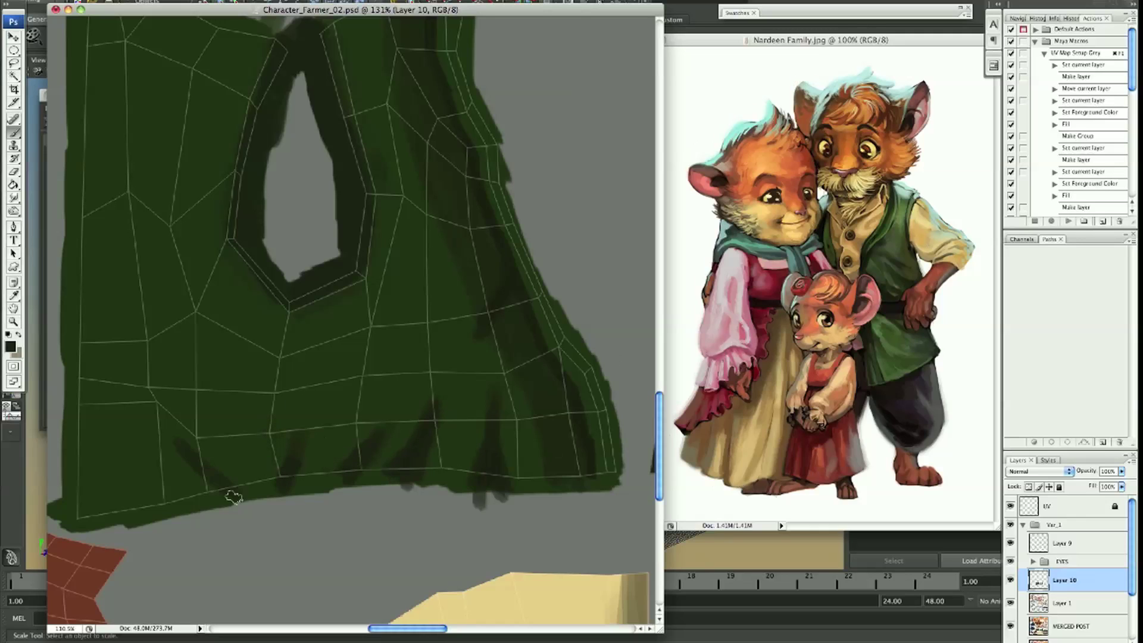
{"action": "left_click_drag", "start_coordinate": [113, 482], "coordinate": [170, 520]}
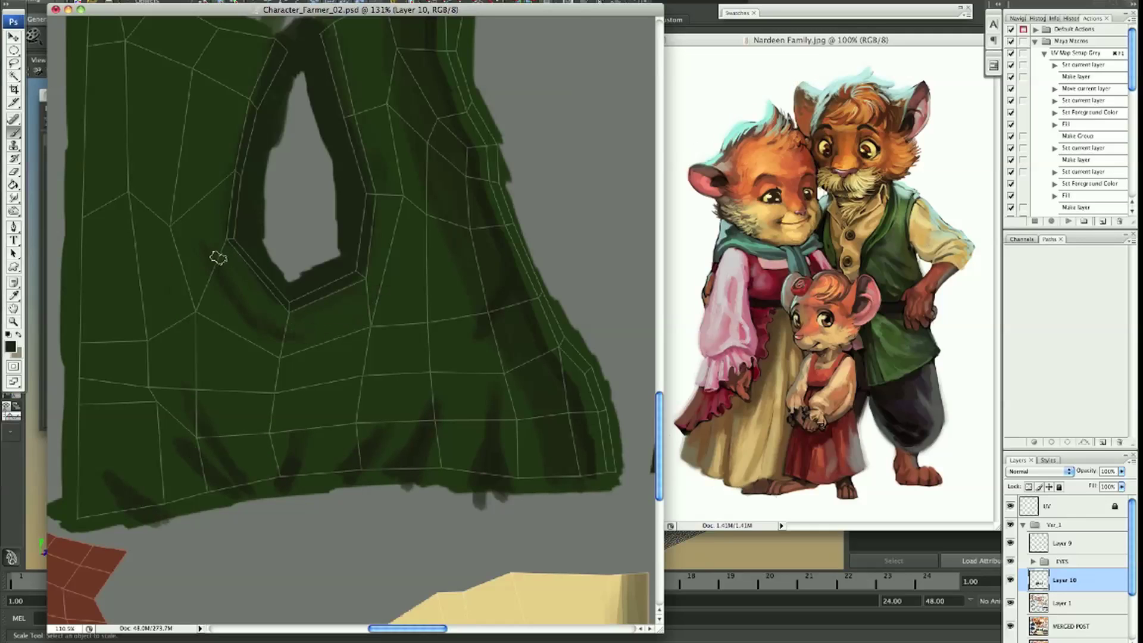
{"action": "scroll", "coordinate": [218, 340], "scroll_direction": "up", "scroll_amount": 5}
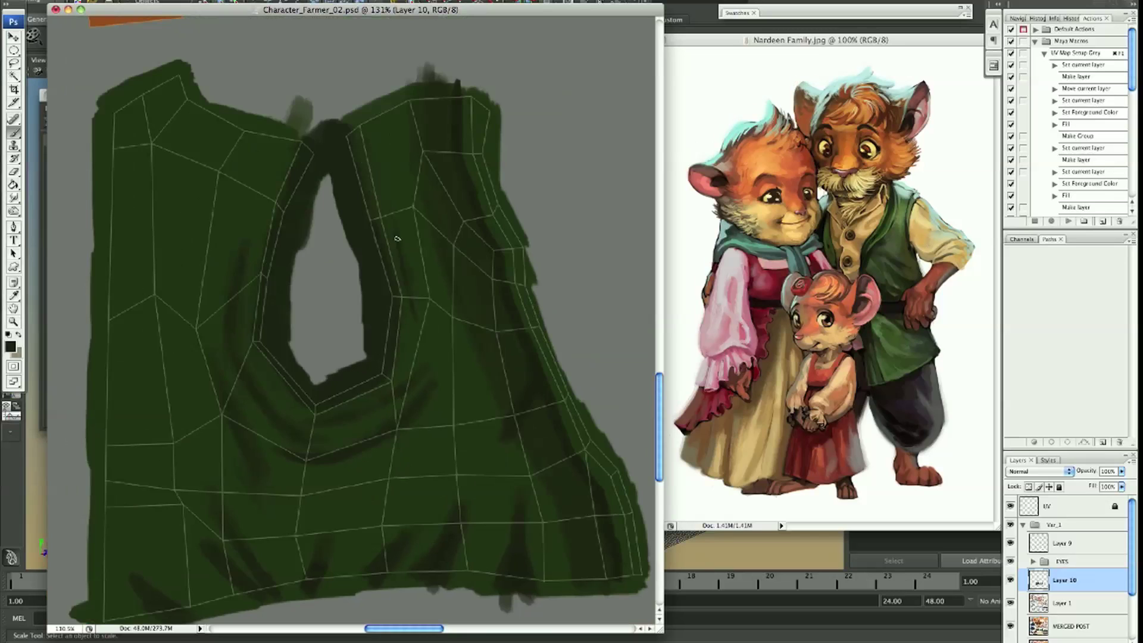
{"action": "scroll", "coordinate": [132, 284], "scroll_direction": "right", "scroll_amount": 10}
{"action": "scroll", "coordinate": [543, 416], "scroll_direction": "down", "scroll_amount": 3}
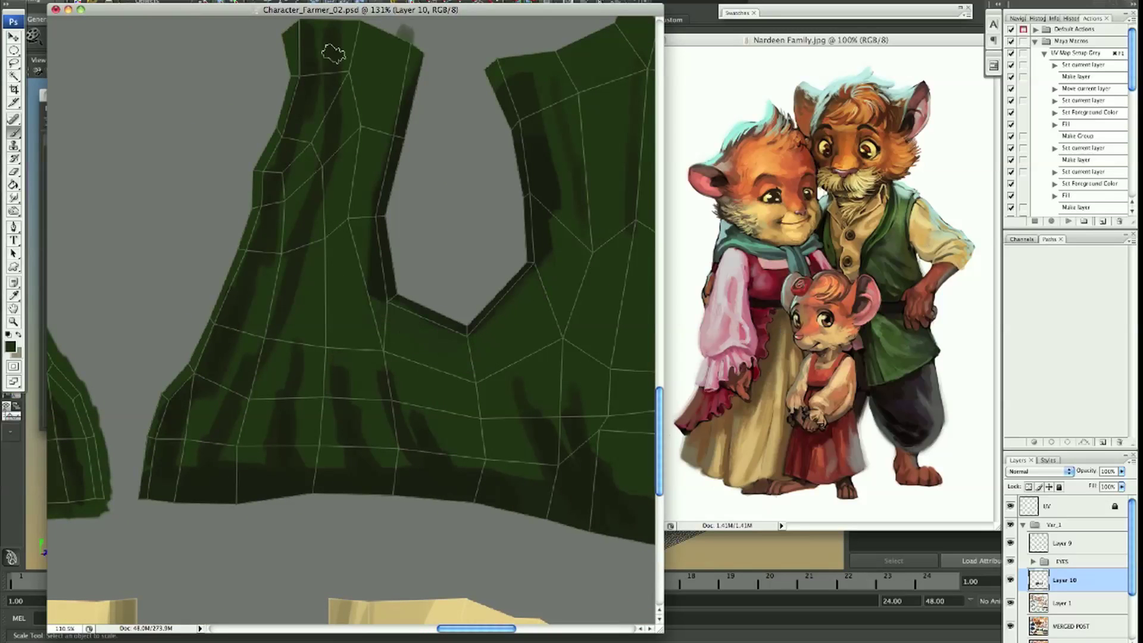
{"action": "scroll", "coordinate": [333, 54], "scroll_direction": "up", "scroll_amount": 2}
{"action": "left_click_drag", "start_coordinate": [204, 357], "coordinate": [358, 538]}
Shade the U-shaped notch's inner edge and repaint its right side in base green
{"action": "scroll", "coordinate": [357, 538], "scroll_direction": "right", "scroll_amount": 5}
{"action": "scroll", "coordinate": [357, 539], "scroll_direction": "down", "scroll_amount": 3}
{"action": "scroll", "coordinate": [470, 390], "scroll_direction": "up", "scroll_amount": 4}
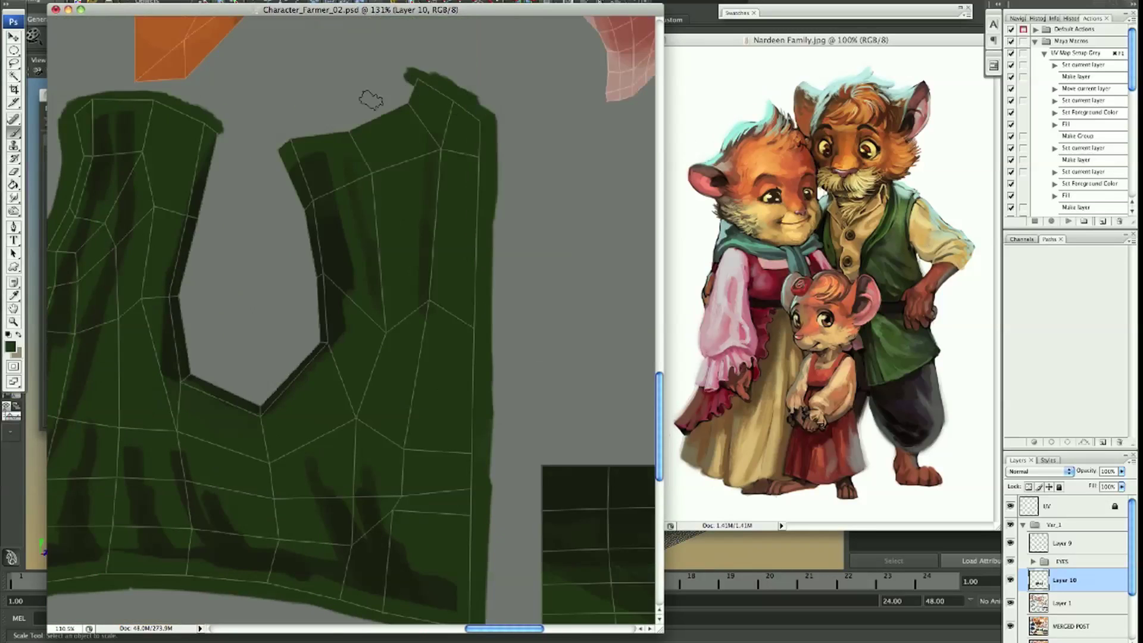
{"action": "scroll", "coordinate": [370, 100], "scroll_direction": "left", "scroll_amount": 3}
{"action": "scroll", "coordinate": [370, 100], "scroll_direction": "down", "scroll_amount": 1}
{"action": "mouse_move", "coordinate": [363, 107]}
{"action": "left_mouse_down"}
{"action": "mouse_move", "coordinate": [378, 331]}
{"action": "mouse_move", "coordinate": [301, 187]}
{"action": "mouse_move", "coordinate": [307, 274]}
{"action": "left_mouse_up"}
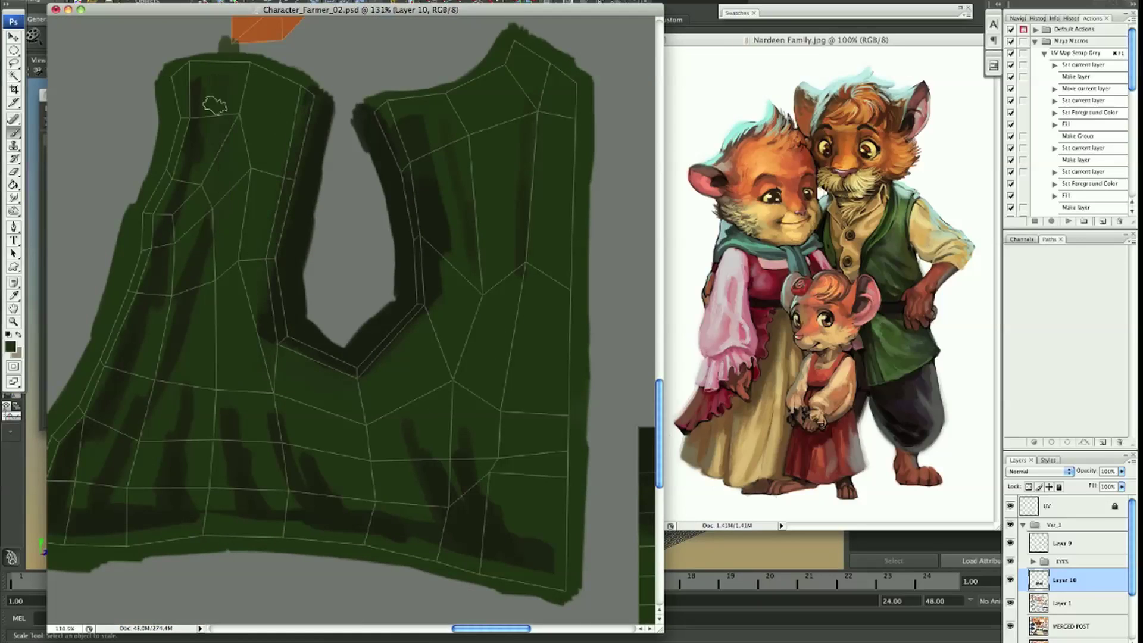
{"action": "scroll", "coordinate": [168, 316], "scroll_direction": "down", "scroll_amount": 2}
{"action": "scroll", "coordinate": [497, 122], "scroll_direction": "left", "scroll_amount": 2}
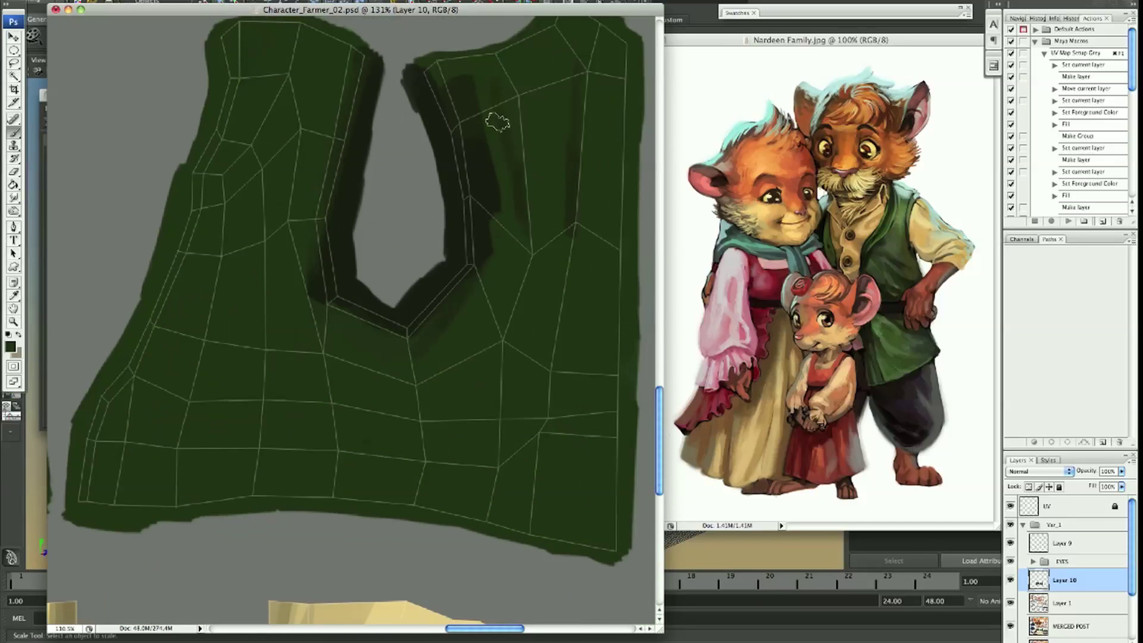
{"action": "left_click_drag", "start_coordinate": [497, 122], "coordinate": [454, 85]}
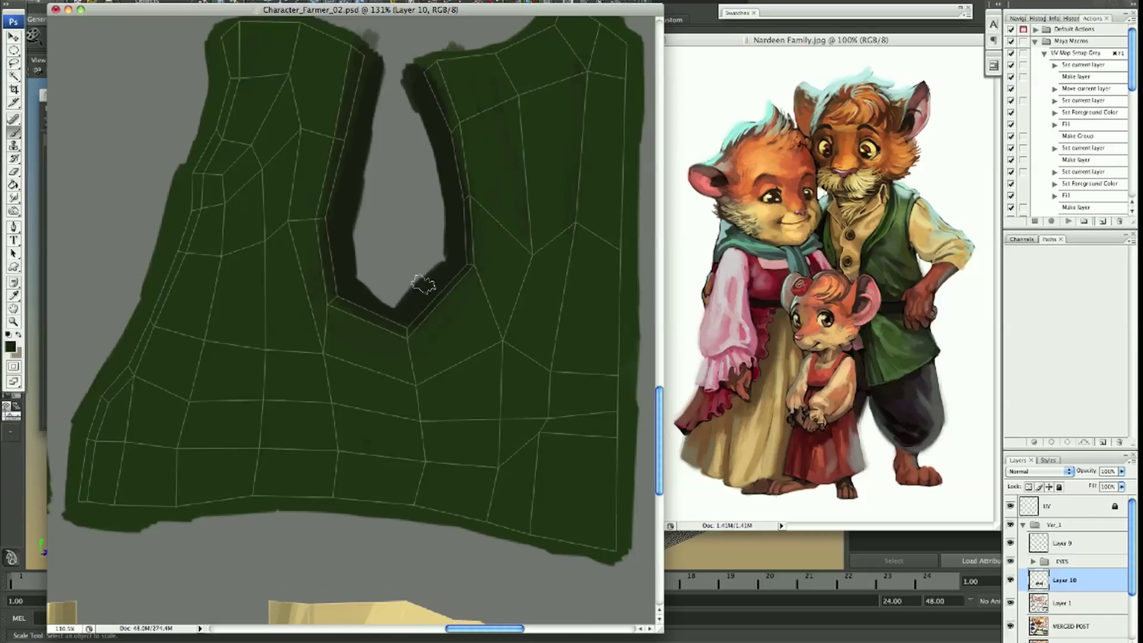
Paint dark vertical fold strokes along the bottom hems of the vest panels
{"action": "scroll", "coordinate": [352, 194], "scroll_direction": "left", "scroll_amount": 3}
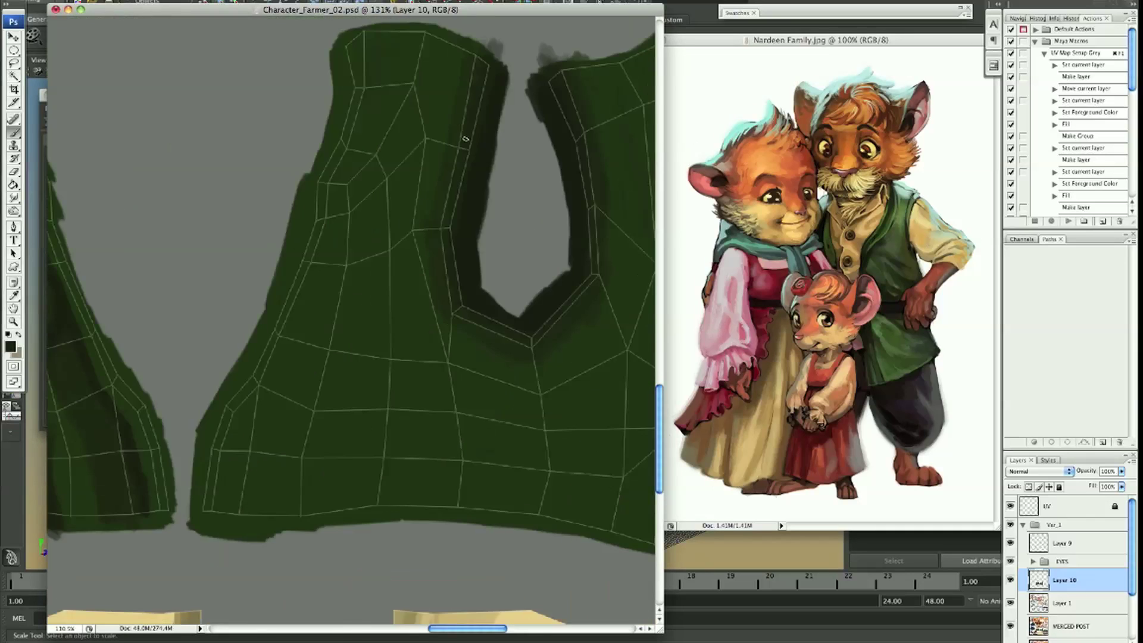
{"action": "scroll", "coordinate": [293, 191], "scroll_direction": "left", "scroll_amount": 3}
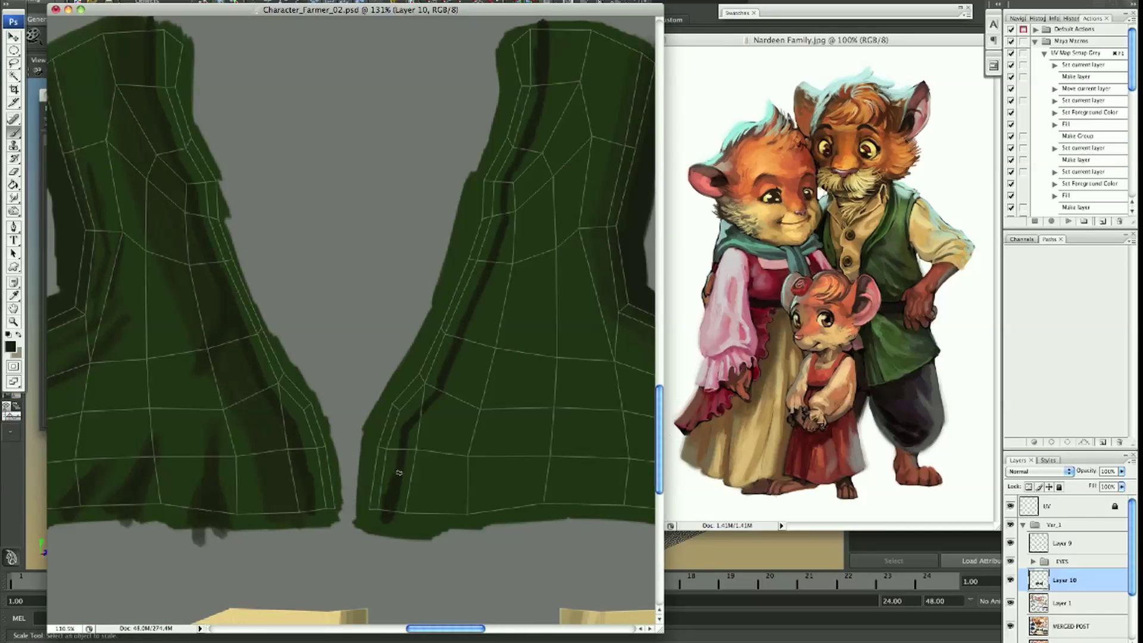
{"action": "scroll", "coordinate": [501, 250], "scroll_direction": "up", "scroll_amount": 3}
{"action": "scroll", "coordinate": [525, 200], "scroll_direction": "down", "scroll_amount": 3}
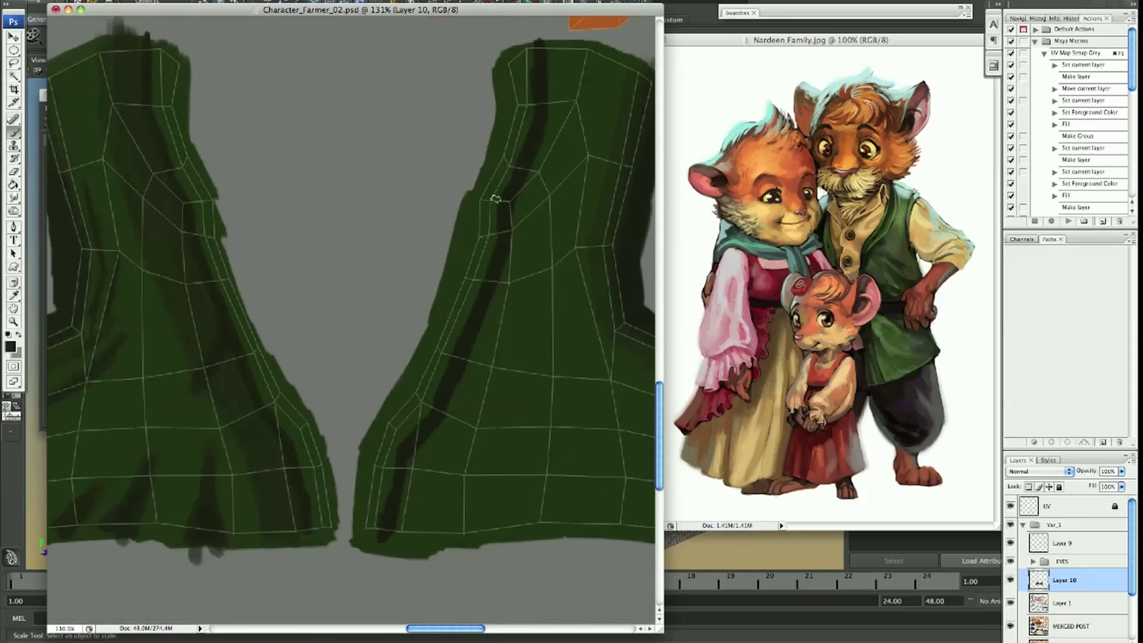
{"action": "scroll", "coordinate": [506, 369], "scroll_direction": "right", "scroll_amount": 2}
{"action": "scroll", "coordinate": [557, 274], "scroll_direction": "down", "scroll_amount": 3}
{"action": "scroll", "coordinate": [470, 303], "scroll_direction": "left", "scroll_amount": 1}
{"action": "scroll", "coordinate": [518, 100], "scroll_direction": "up", "scroll_amount": 2}
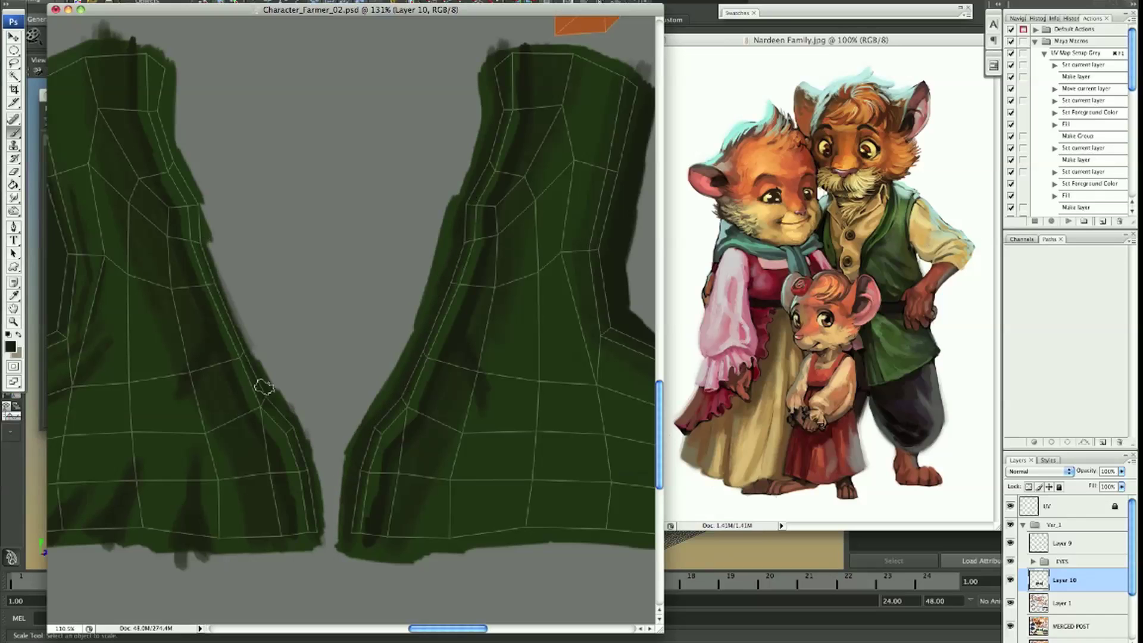
{"action": "scroll", "coordinate": [164, 136], "scroll_direction": "right", "scroll_amount": 3}
{"action": "scroll", "coordinate": [457, 313], "scroll_direction": "up", "scroll_amount": 1}
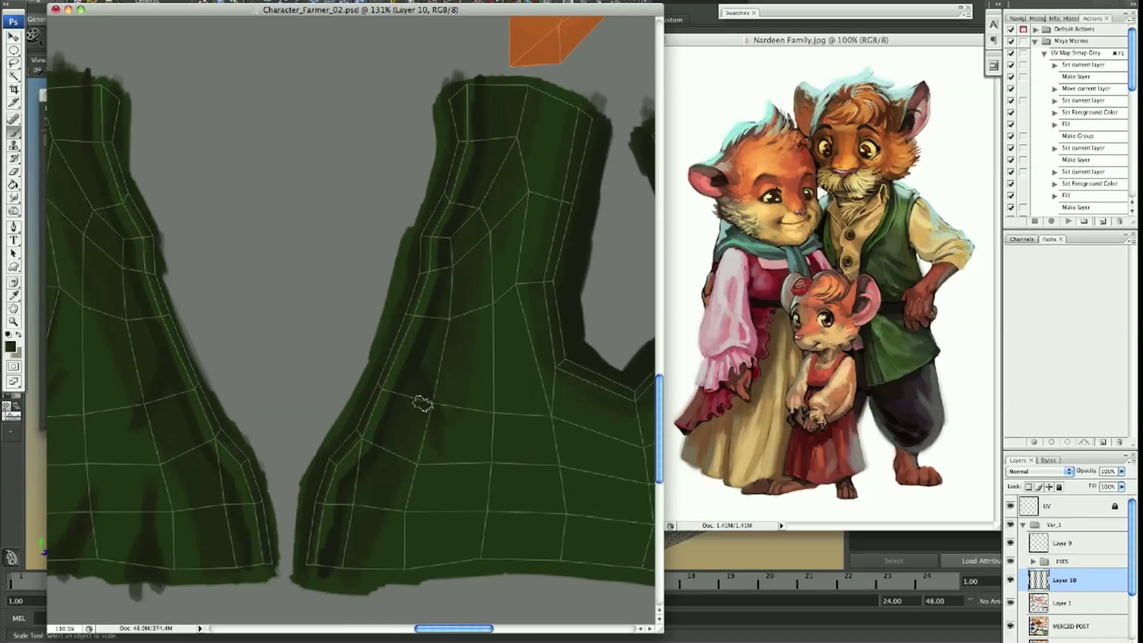
{"action": "scroll", "coordinate": [387, 417], "scroll_direction": "down", "scroll_amount": 5}
{"action": "scroll", "coordinate": [381, 417], "scroll_direction": "down", "scroll_amount": 4}
{"action": "left_click_drag", "start_coordinate": [387, 348], "coordinate": [410, 422]}
{"action": "scroll", "coordinate": [476, 369], "scroll_direction": "right", "scroll_amount": 3}
{"action": "left_click_drag", "start_coordinate": [568, 384], "coordinate": [581, 426]}
{"action": "scroll", "coordinate": [574, 388], "scroll_direction": "right", "scroll_amount": 2}
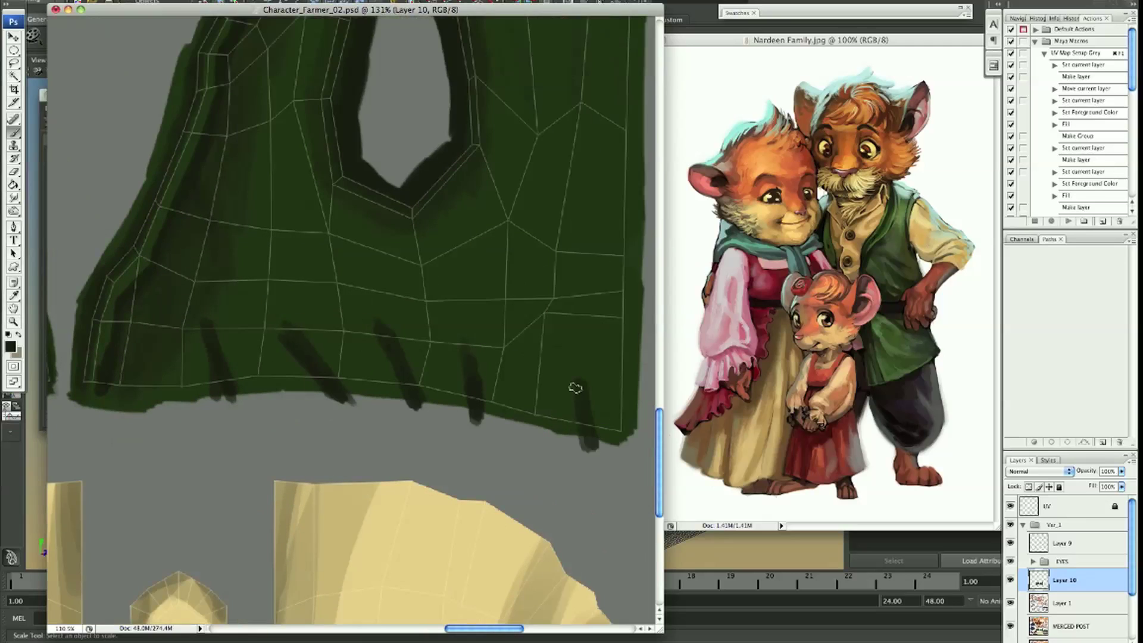
{"action": "left_click_drag", "start_coordinate": [550, 379], "coordinate": [536, 355]}
Pan around the texture to review the painted vest panels
{"action": "scroll", "coordinate": [553, 387], "scroll_direction": "up", "scroll_amount": 2}
{"action": "scroll", "coordinate": [554, 387], "scroll_direction": "left", "scroll_amount": 1}
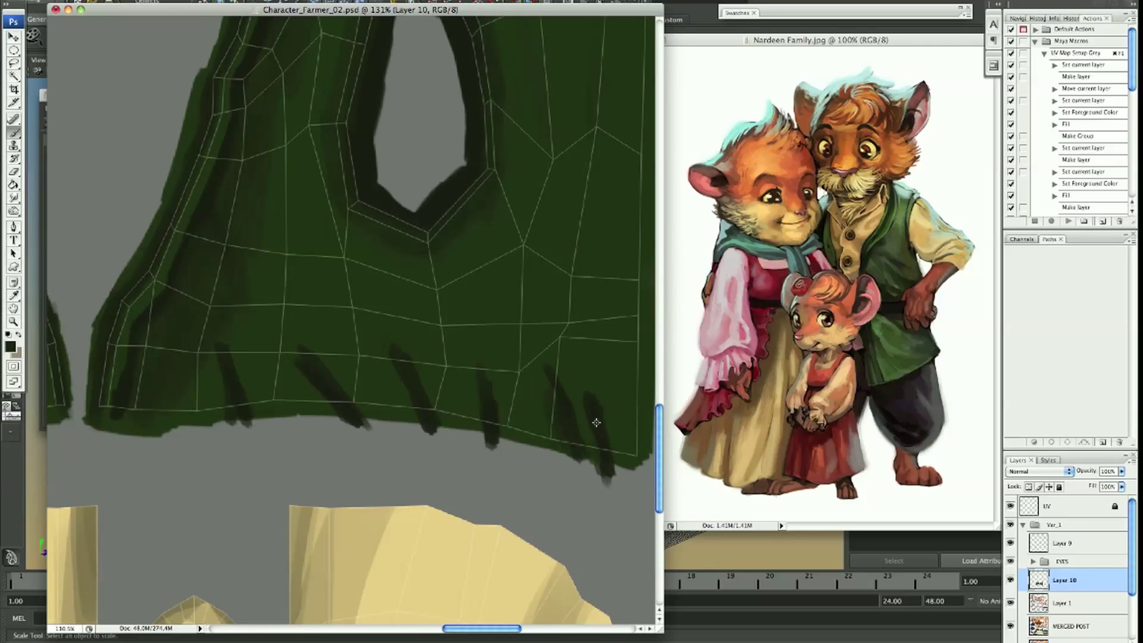
{"action": "scroll", "coordinate": [463, 356], "scroll_direction": "left", "scroll_amount": 3}
{"action": "scroll", "coordinate": [463, 357], "scroll_direction": "down", "scroll_amount": 1}
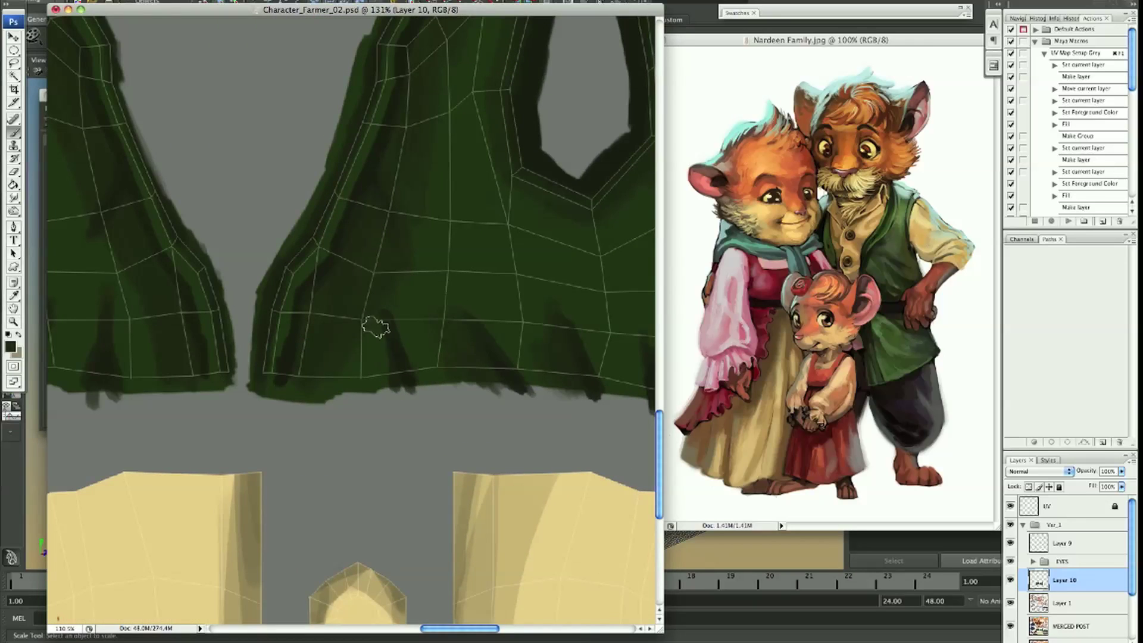
{"action": "scroll", "coordinate": [375, 326], "scroll_direction": "left", "scroll_amount": 3}
{"action": "scroll", "coordinate": [375, 326], "scroll_direction": "down", "scroll_amount": 1}
{"action": "scroll", "coordinate": [293, 301], "scroll_direction": "left", "scroll_amount": 2}
{"action": "scroll", "coordinate": [268, 263], "scroll_direction": "left", "scroll_amount": 2}
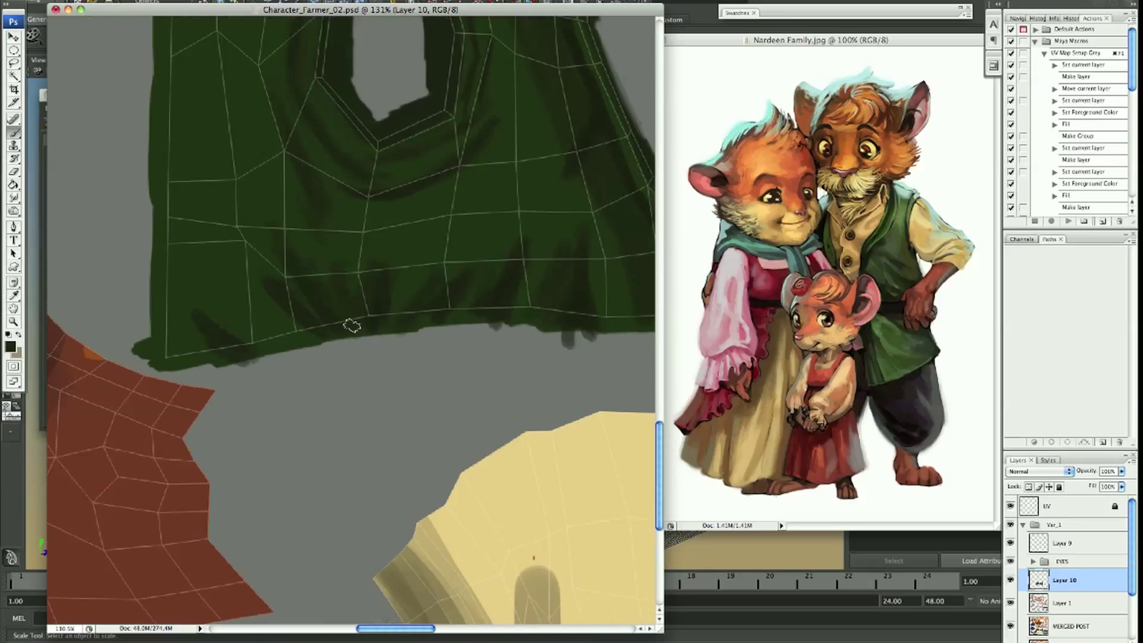
{"action": "scroll", "coordinate": [280, 316], "scroll_direction": "up", "scroll_amount": 3}
{"action": "scroll", "coordinate": [375, 301], "scroll_direction": "right", "scroll_amount": 2}
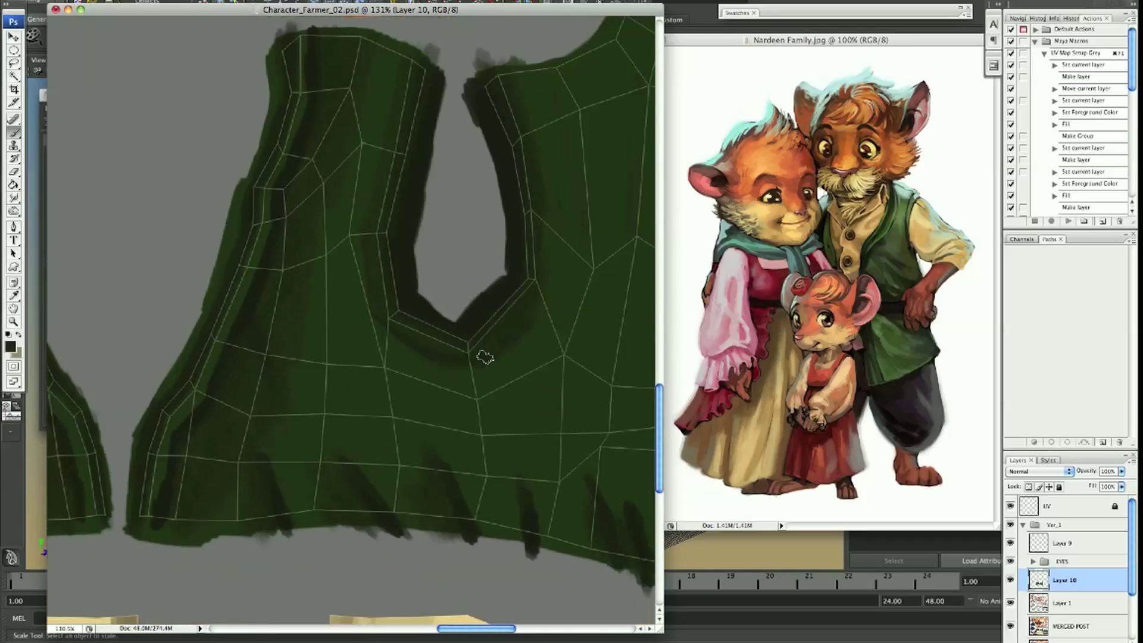
{"action": "scroll", "coordinate": [516, 308], "scroll_direction": "up", "scroll_amount": 1}
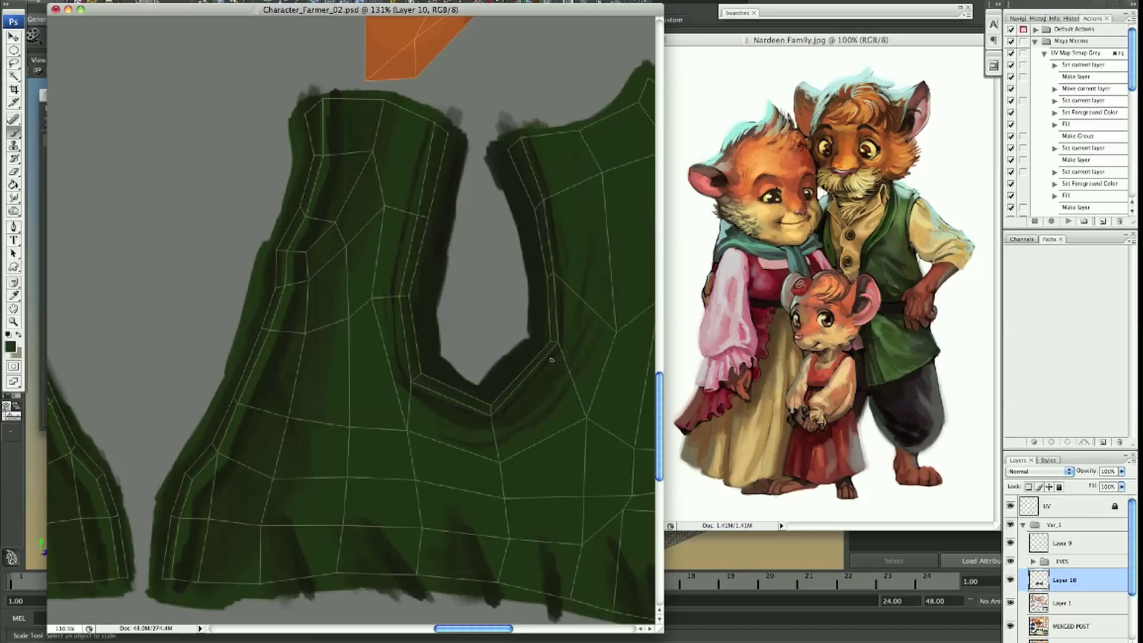
{"action": "scroll", "coordinate": [373, 169], "scroll_direction": "right", "scroll_amount": 2}
{"action": "scroll", "coordinate": [349, 392], "scroll_direction": "left", "scroll_amount": 5}
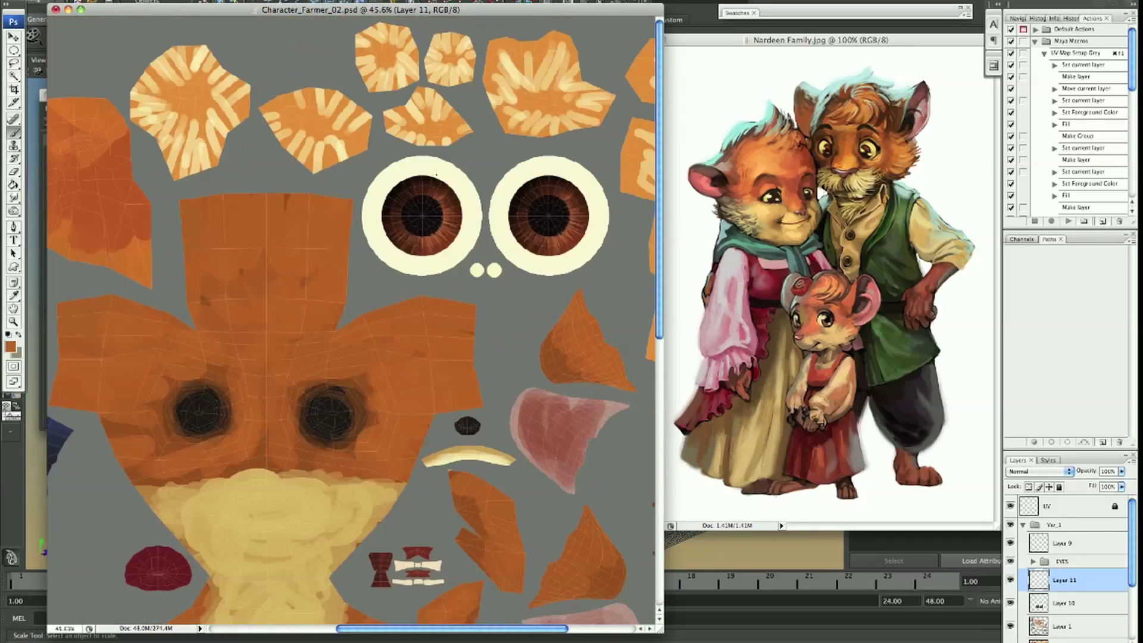
Paint orange fur along the face shell edges on Layer 11
{"action": "mouse_move", "coordinate": [470, 417]}
{"action": "left_mouse_down"}
{"action": "mouse_move", "coordinate": [338, 195]}
{"action": "mouse_move", "coordinate": [110, 306]}
{"action": "mouse_move", "coordinate": [203, 282]}
{"action": "left_mouse_up"}
{"action": "mouse_move", "coordinate": [184, 417]}
{"action": "left_mouse_down"}
{"action": "mouse_move", "coordinate": [294, 440]}
{"action": "mouse_move", "coordinate": [349, 327]}
{"action": "mouse_move", "coordinate": [472, 428]}
{"action": "mouse_move", "coordinate": [357, 350]}
{"action": "mouse_move", "coordinate": [541, 425]}
{"action": "left_mouse_up"}
{"action": "left_click", "coordinate": [1066, 506]}
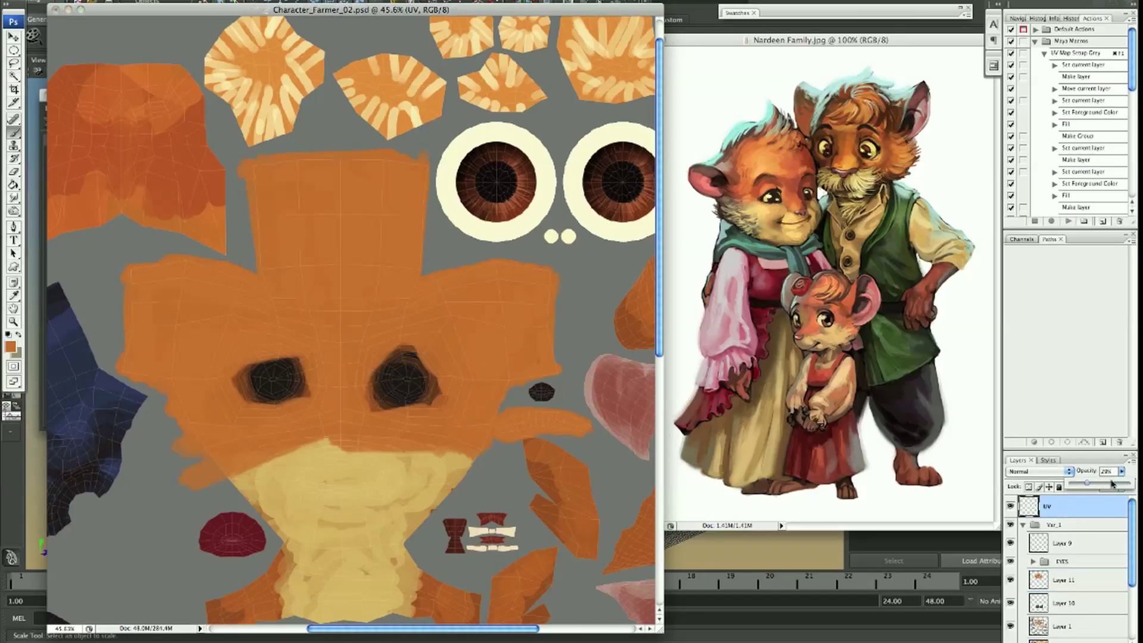
{"action": "left_click", "coordinate": [1068, 471]}
{"action": "key", "text": "Escape"}
{"action": "left_click", "coordinate": [1065, 580]}
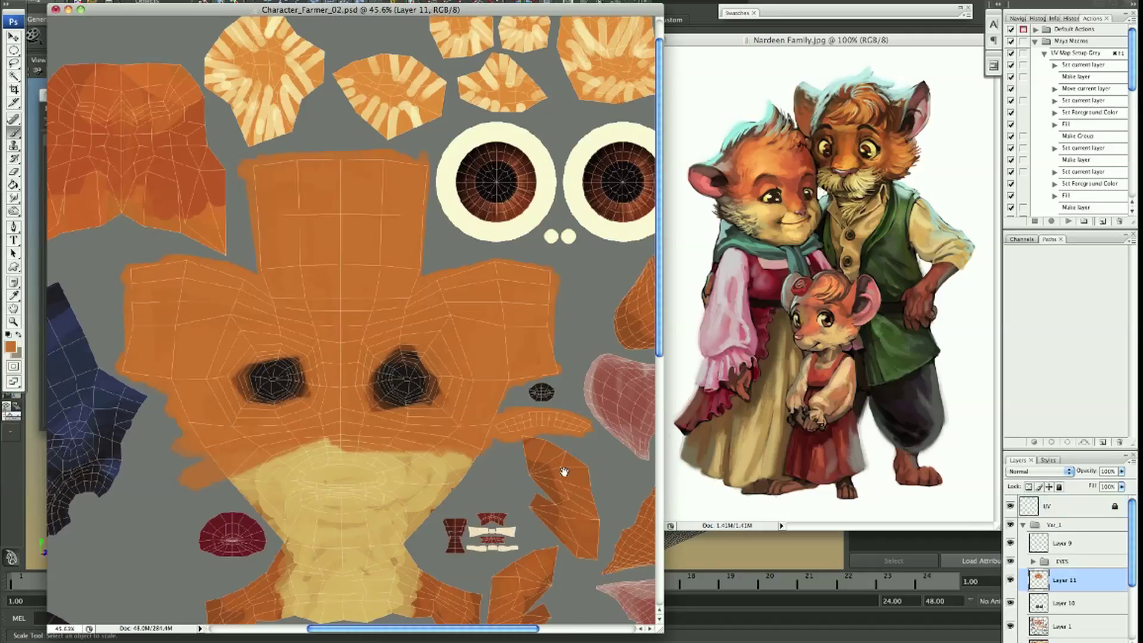
{"action": "left_click_drag", "start_coordinate": [551, 555], "coordinate": [456, 489]}
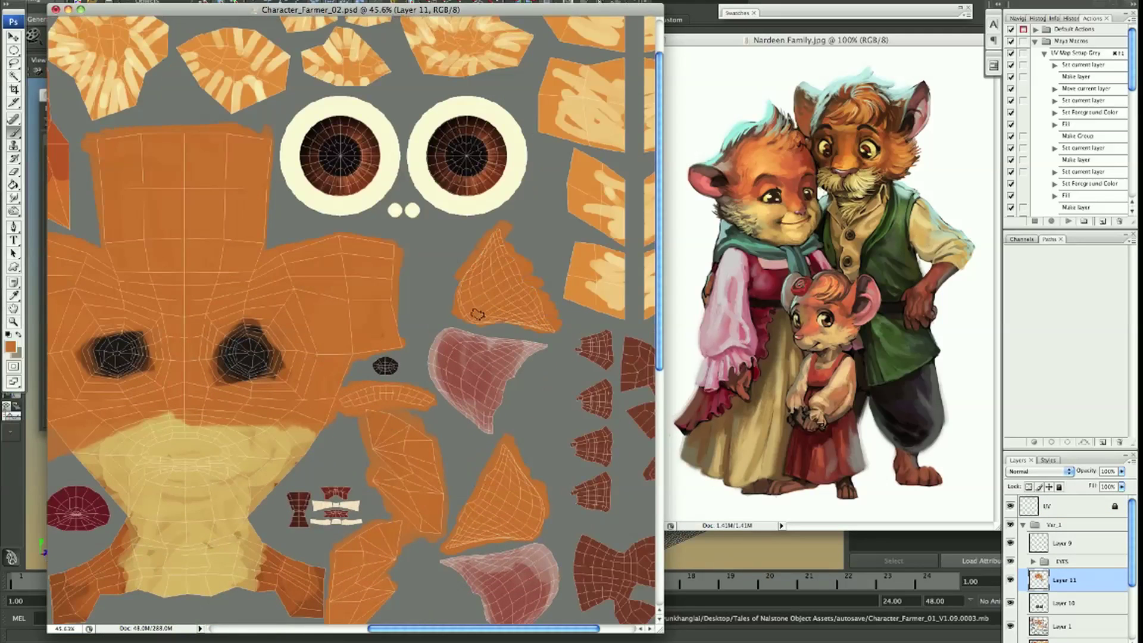
Cover the cream-striped fur shells with solid orange
{"action": "scroll", "coordinate": [535, 280], "scroll_direction": "up", "scroll_amount": 3}
{"action": "scroll", "coordinate": [536, 279], "scroll_direction": "right", "scroll_amount": 5}
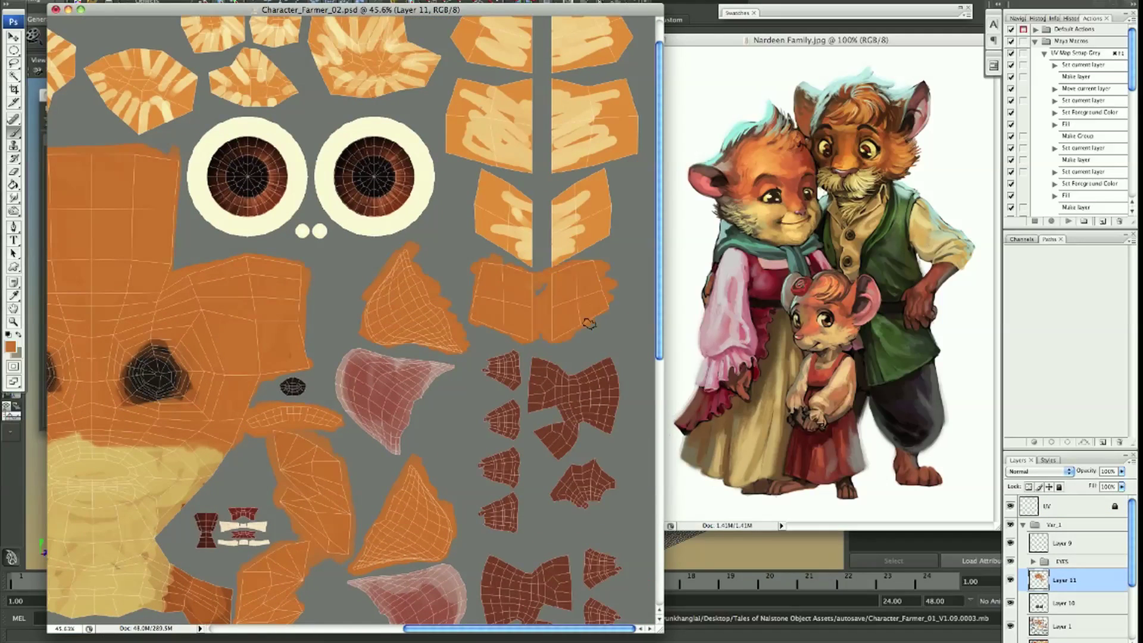
{"action": "scroll", "coordinate": [560, 272], "scroll_direction": "up", "scroll_amount": 3}
{"action": "left_click_drag", "start_coordinate": [560, 272], "coordinate": [555, 180]}
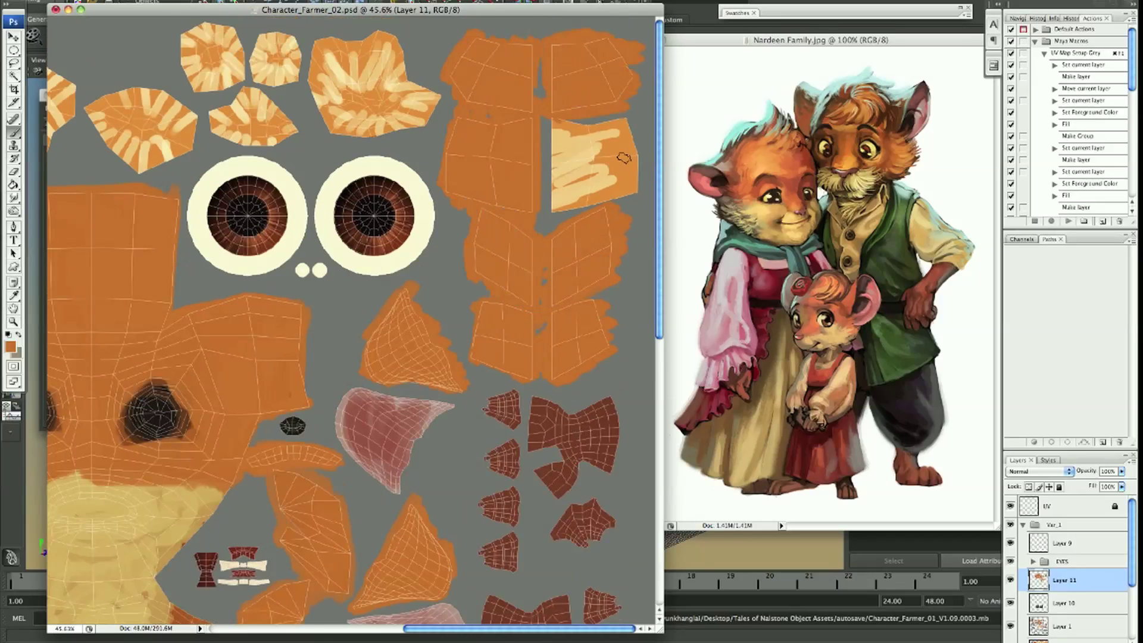
{"action": "scroll", "coordinate": [555, 180], "scroll_direction": "left", "scroll_amount": 4}
{"action": "left_click_drag", "start_coordinate": [476, 89], "coordinate": [268, 122]}
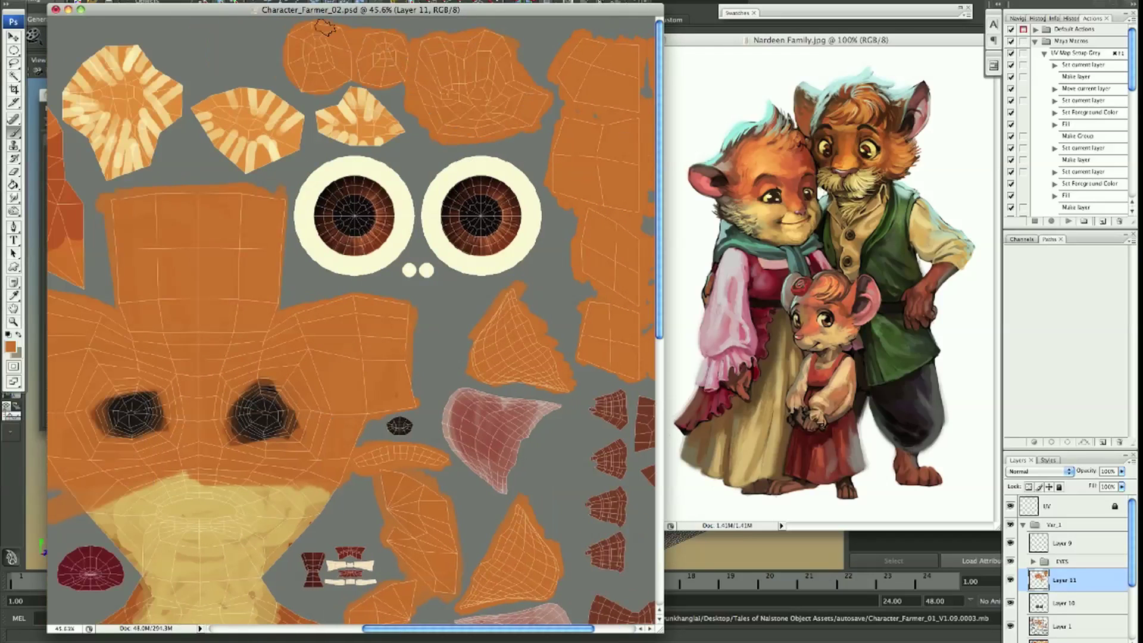
{"action": "scroll", "coordinate": [268, 122], "scroll_direction": "left", "scroll_amount": 3}
{"action": "left_click_drag", "start_coordinate": [334, 143], "coordinate": [178, 66]}
{"action": "scroll", "coordinate": [179, 65], "scroll_direction": "left", "scroll_amount": 8}
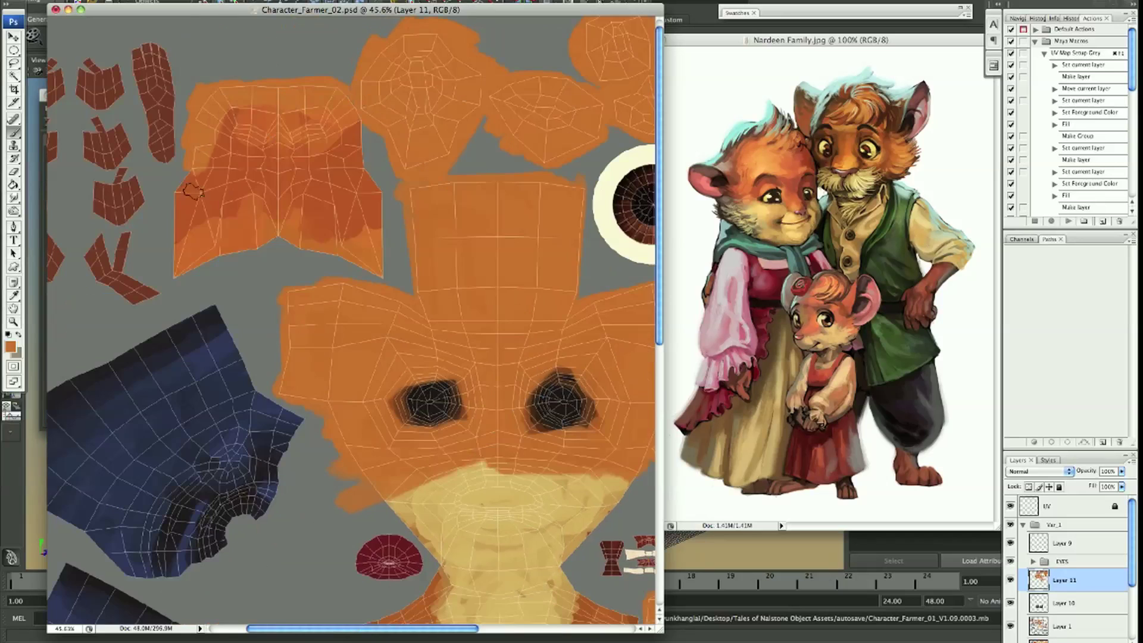
Undo the darker head strokes and repaint the chin's sides and top in lighter orange
{"action": "left_click_drag", "start_coordinate": [208, 179], "coordinate": [354, 201]}
{"action": "key", "text": "ctrl+alt+z"}
{"action": "key", "text": "ctrl+alt+z"}
{"action": "scroll", "coordinate": [354, 200], "scroll_direction": "down", "scroll_amount": 5}
{"action": "scroll", "coordinate": [354, 201], "scroll_direction": "right", "scroll_amount": 3}
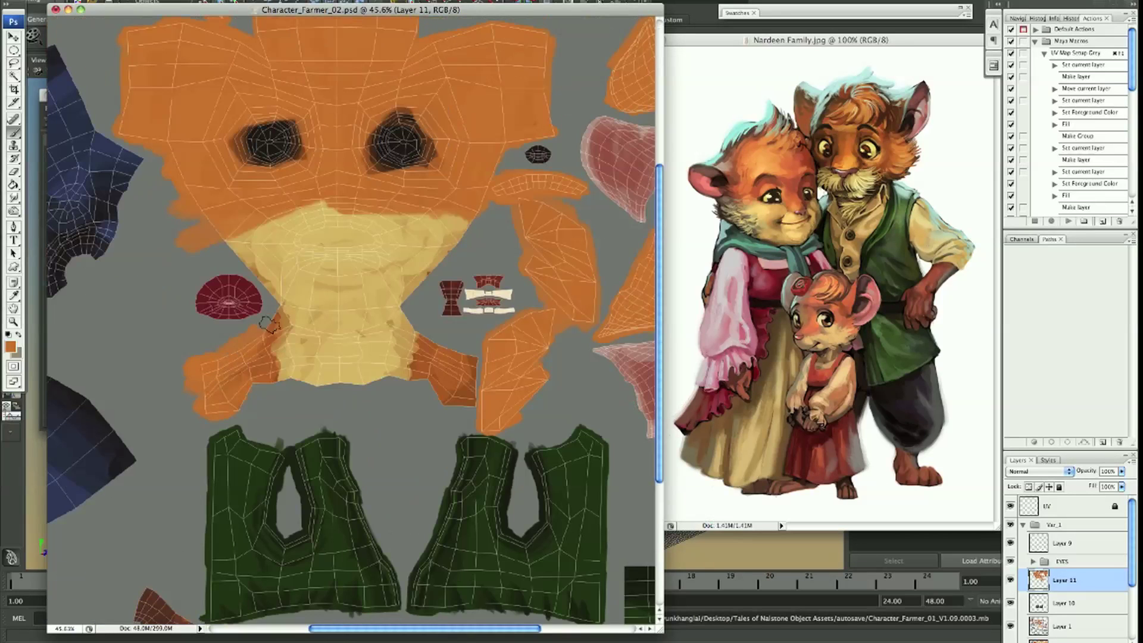
{"action": "mouse_move", "coordinate": [423, 350]}
{"action": "left_mouse_down"}
{"action": "mouse_move", "coordinate": [459, 399]}
{"action": "mouse_move", "coordinate": [417, 238]}
{"action": "left_mouse_up"}
{"action": "mouse_move", "coordinate": [452, 285]}
{"action": "left_mouse_down"}
{"action": "mouse_move", "coordinate": [232, 238]}
{"action": "mouse_move", "coordinate": [280, 339]}
{"action": "left_mouse_up"}
{"action": "mouse_move", "coordinate": [197, 174]}
{"action": "left_mouse_down"}
{"action": "mouse_move", "coordinate": [250, 238]}
{"action": "mouse_move", "coordinate": [322, 214]}
{"action": "mouse_move", "coordinate": [458, 217]}
{"action": "left_mouse_up"}
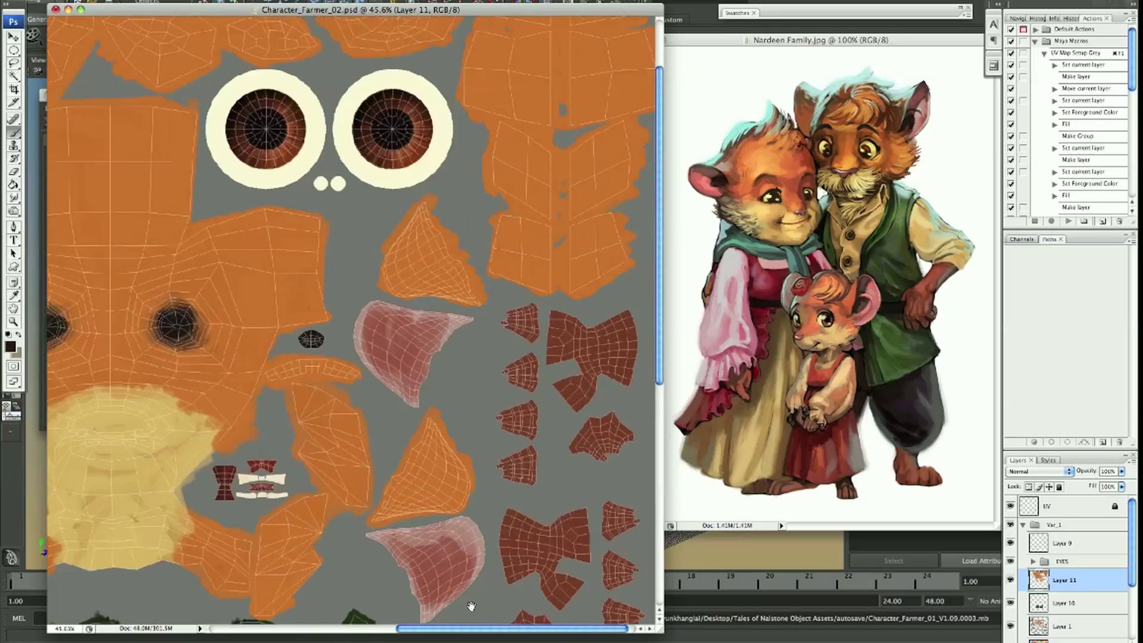
Paint the red lower shell lighter orange and add dark strokes to the orange shells
{"action": "mouse_move", "coordinate": [238, 596]}
{"action": "left_mouse_down"}
{"action": "mouse_move", "coordinate": [351, 413]}
{"action": "mouse_move", "coordinate": [291, 413]}
{"action": "left_mouse_up"}
{"action": "mouse_move", "coordinate": [173, 494]}
{"action": "left_mouse_down"}
{"action": "mouse_move", "coordinate": [315, 387]}
{"action": "mouse_move", "coordinate": [202, 363]}
{"action": "left_mouse_up"}
{"action": "mouse_move", "coordinate": [125, 417]}
{"action": "left_mouse_down"}
{"action": "mouse_move", "coordinate": [203, 436]}
{"action": "mouse_move", "coordinate": [155, 524]}
{"action": "left_mouse_up"}
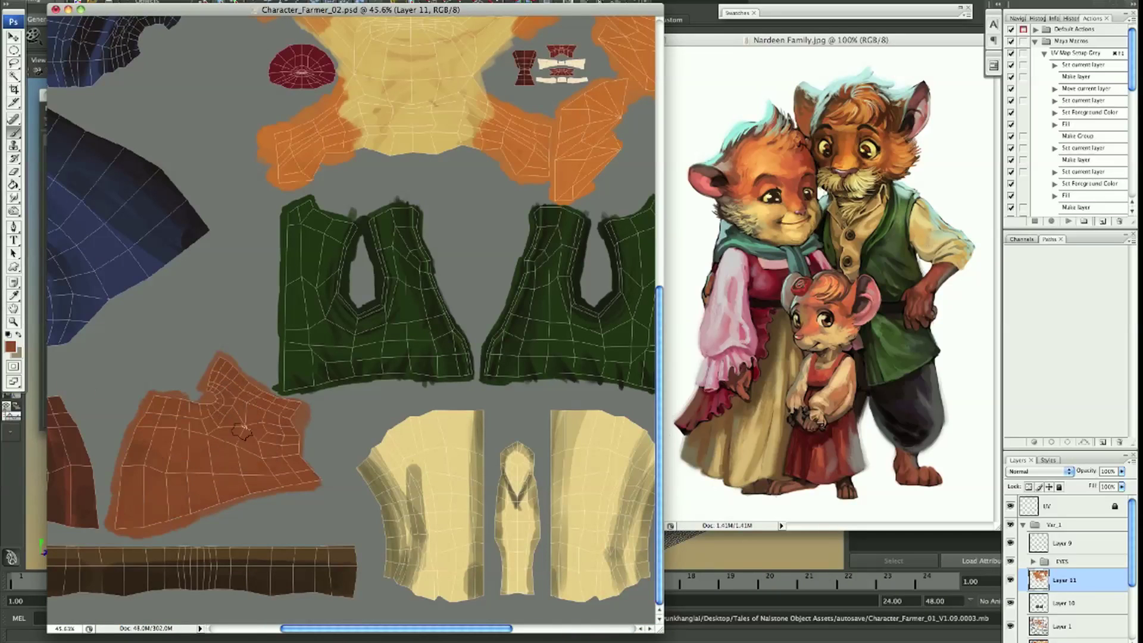
{"action": "left_click_drag", "start_coordinate": [155, 476], "coordinate": [339, 476]}
{"action": "left_click_drag", "start_coordinate": [333, 393], "coordinate": [321, 506]}
{"action": "left_click_drag", "start_coordinate": [96, 357], "coordinate": [179, 422]}
{"action": "left_click_drag", "start_coordinate": [72, 476], "coordinate": [262, 417]}
{"action": "mouse_move", "coordinate": [262, 411]}
{"action": "left_mouse_down"}
{"action": "mouse_move", "coordinate": [248, 433]}
{"action": "mouse_move", "coordinate": [119, 464]}
{"action": "mouse_move", "coordinate": [256, 506]}
{"action": "left_mouse_up"}
Shade the orange shells and the brown shell with dark brown strokes
{"action": "left_click_drag", "start_coordinate": [310, 488], "coordinate": [345, 536]}
{"action": "left_click_drag", "start_coordinate": [357, 392], "coordinate": [358, 524]}
{"action": "mouse_move", "coordinate": [190, 387]}
{"action": "left_mouse_down"}
{"action": "mouse_move", "coordinate": [279, 473]}
{"action": "mouse_move", "coordinate": [214, 470]}
{"action": "left_mouse_up"}
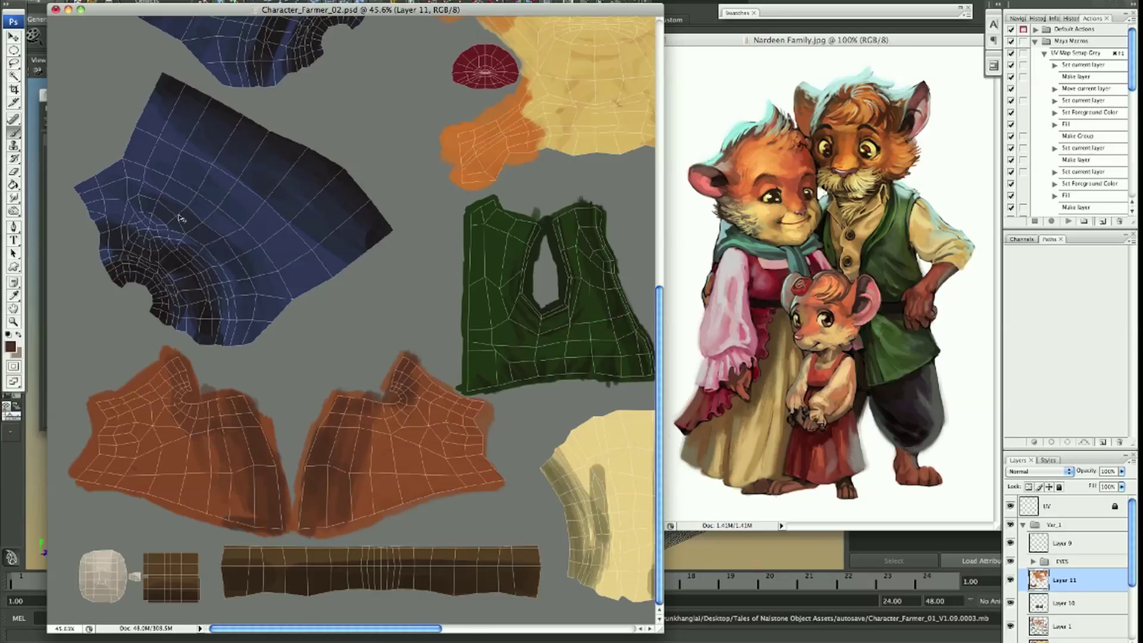
{"action": "left_click_drag", "start_coordinate": [590, 178], "coordinate": [89, 494]}
{"action": "mouse_move", "coordinate": [500, 205]}
{"action": "left_mouse_down"}
{"action": "mouse_move", "coordinate": [607, 225]}
{"action": "mouse_move", "coordinate": [500, 357]}
{"action": "mouse_move", "coordinate": [512, 488]}
{"action": "mouse_move", "coordinate": [601, 554]}
{"action": "mouse_move", "coordinate": [591, 342]}
{"action": "left_mouse_up"}
Clear paint spilling outside the UV shells and brush light streaks onto the top fur shells
{"action": "key", "text": "F2"}
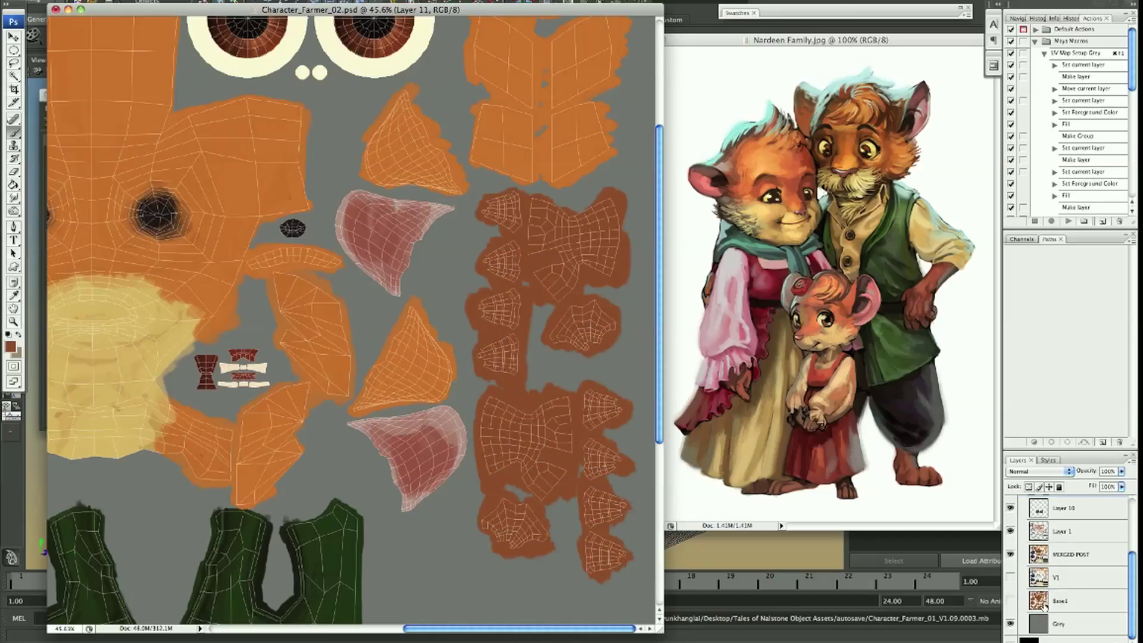
{"action": "key", "text": "ctrl+d"}
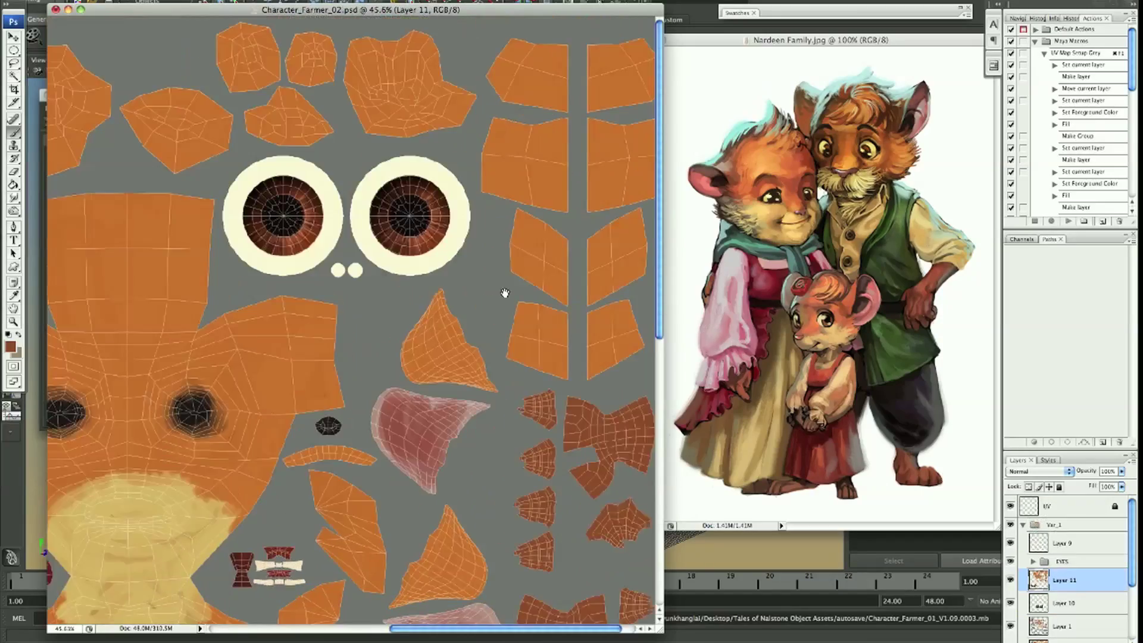
{"action": "left_click_drag", "start_coordinate": [416, 381], "coordinate": [515, 412]}
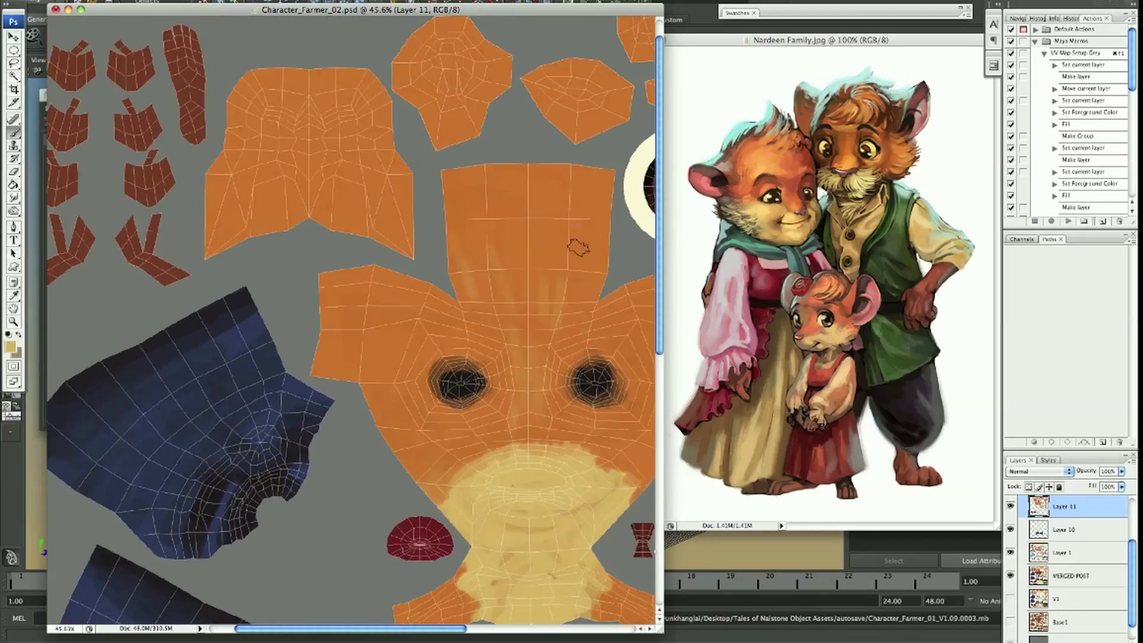
{"action": "scroll", "coordinate": [416, 298], "scroll_direction": "right", "scroll_amount": 5}
{"action": "scroll", "coordinate": [286, 178], "scroll_direction": "left", "scroll_amount": 5}
{"action": "scroll", "coordinate": [333, 167], "scroll_direction": "right", "scroll_amount": 3}
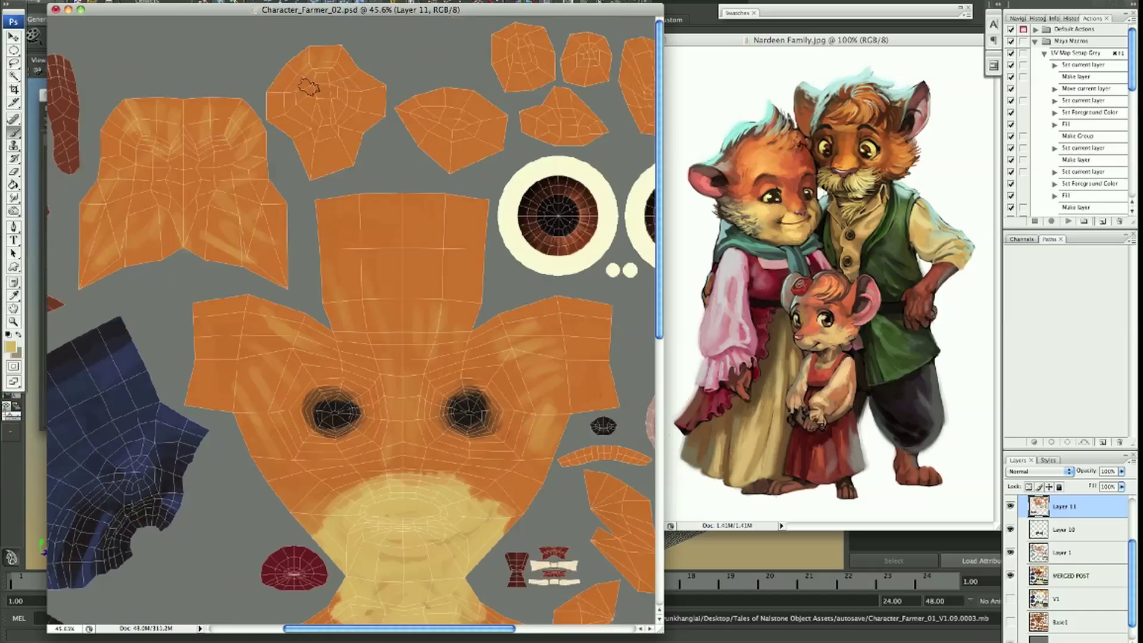
{"action": "left_click_drag", "start_coordinate": [308, 88], "coordinate": [357, 149]}
{"action": "left_click_drag", "start_coordinate": [411, 107], "coordinate": [476, 131]}
Restrict painting to the UV shells and even out shading on the left and right cream pieces
{"action": "key", "text": "F2"}
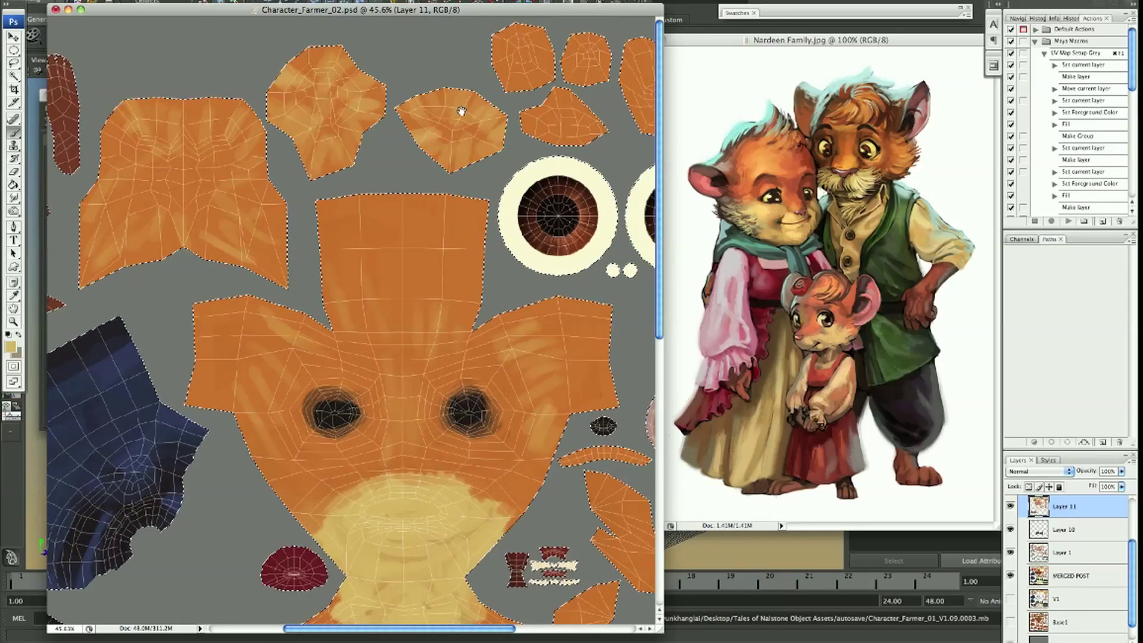
{"action": "scroll", "coordinate": [536, 179], "scroll_direction": "right", "scroll_amount": 5}
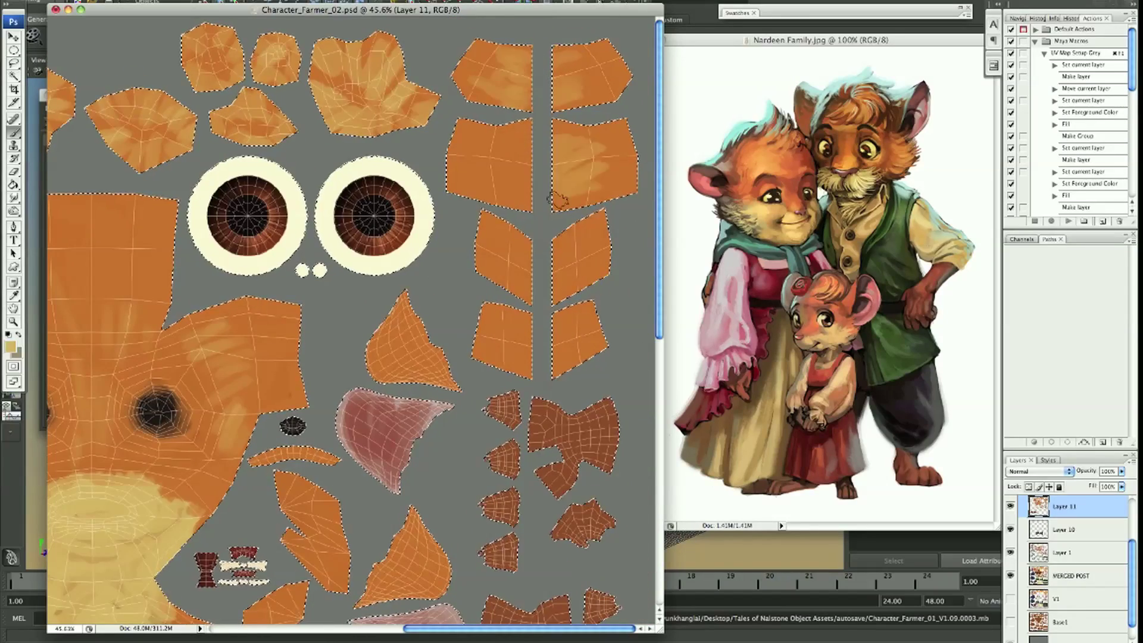
{"action": "scroll", "coordinate": [558, 200], "scroll_direction": "down", "scroll_amount": 4}
{"action": "scroll", "coordinate": [423, 368], "scroll_direction": "left", "scroll_amount": 3}
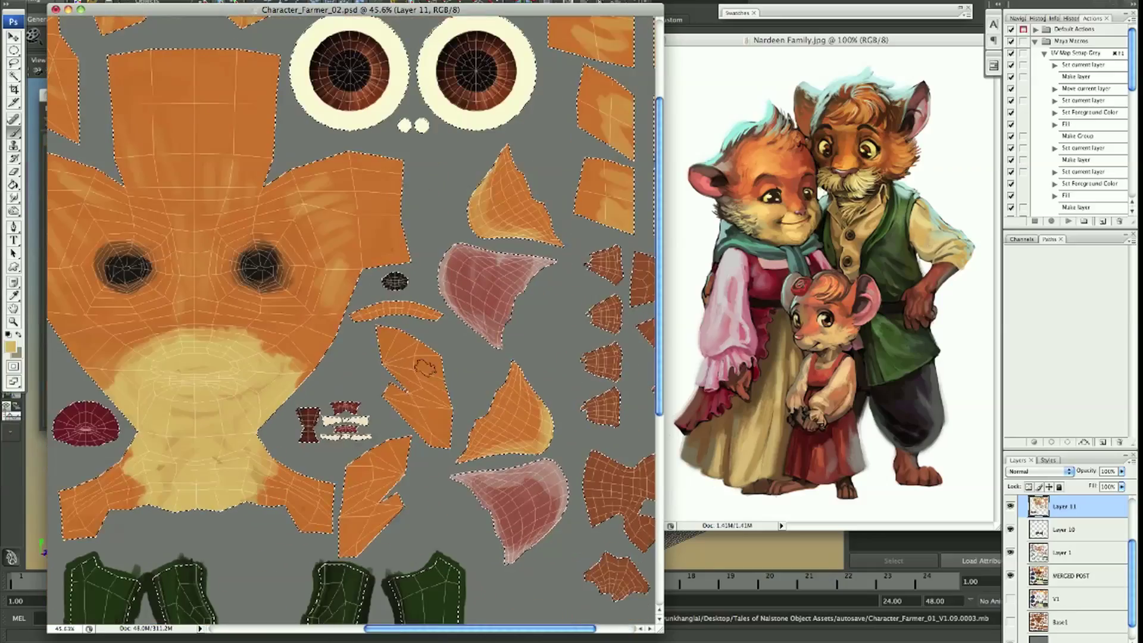
{"action": "scroll", "coordinate": [424, 367], "scroll_direction": "down", "scroll_amount": 6}
{"action": "scroll", "coordinate": [477, 386], "scroll_direction": "left", "scroll_amount": 5}
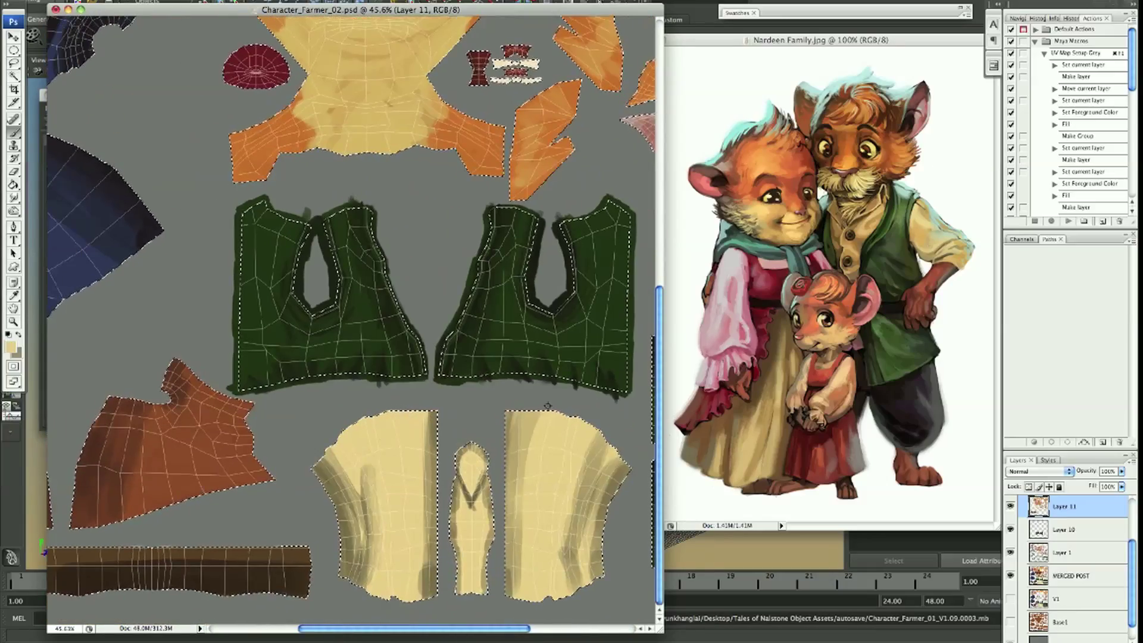
{"action": "left_click_drag", "start_coordinate": [333, 434], "coordinate": [364, 576]}
{"action": "mouse_move", "coordinate": [515, 533]}
{"action": "left_mouse_down"}
{"action": "mouse_move", "coordinate": [621, 475]}
{"action": "mouse_move", "coordinate": [594, 568]}
{"action": "left_mouse_up"}
Paint dark fold strokes down the right and left cream shirt pieces
{"action": "left_click_drag", "start_coordinate": [614, 425], "coordinate": [590, 497]}
{"action": "left_click_drag", "start_coordinate": [579, 568], "coordinate": [587, 525]}
{"action": "left_click_drag", "start_coordinate": [619, 476], "coordinate": [589, 513]}
{"action": "mouse_move", "coordinate": [617, 437]}
{"action": "left_mouse_down"}
{"action": "mouse_move", "coordinate": [577, 497]}
{"action": "mouse_move", "coordinate": [568, 570]}
{"action": "left_mouse_up"}
{"action": "mouse_move", "coordinate": [357, 455]}
{"action": "left_mouse_down"}
{"action": "mouse_move", "coordinate": [363, 560]}
{"action": "mouse_move", "coordinate": [337, 437]}
{"action": "mouse_move", "coordinate": [366, 497]}
{"action": "left_mouse_up"}
{"action": "left_click_drag", "start_coordinate": [353, 479], "coordinate": [379, 570]}
{"action": "left_click", "coordinate": [434, 476], "text": "alt"}
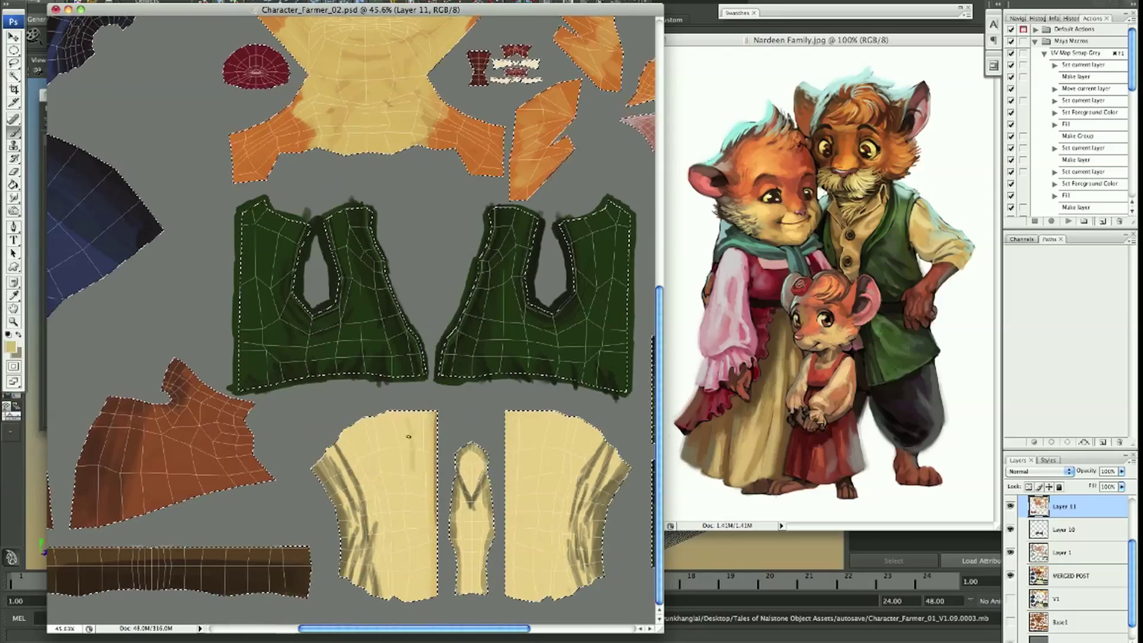
Shade the top and edges of the narrow shirt piece with light and darker tan
{"action": "left_click_drag", "start_coordinate": [465, 234], "coordinate": [512, 234]}
{"action": "scroll", "coordinate": [512, 233], "scroll_direction": "up", "scroll_amount": 3}
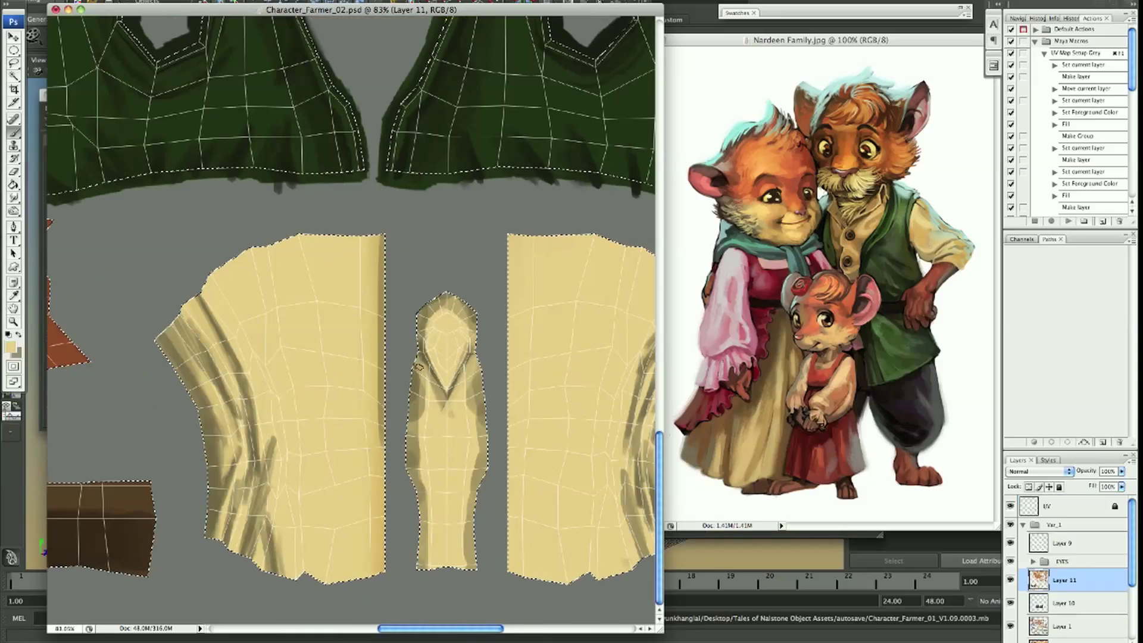
{"action": "left_click", "coordinate": [436, 314], "text": "alt"}
{"action": "left_click_drag", "start_coordinate": [440, 333], "coordinate": [444, 298]}
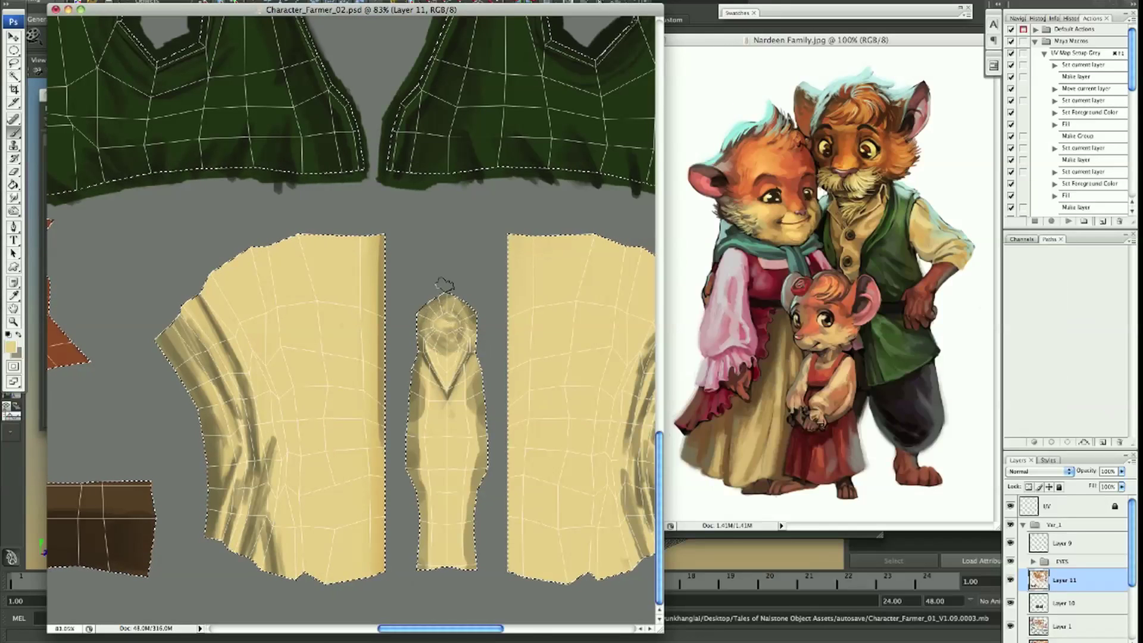
{"action": "left_click", "coordinate": [455, 304], "text": "alt"}
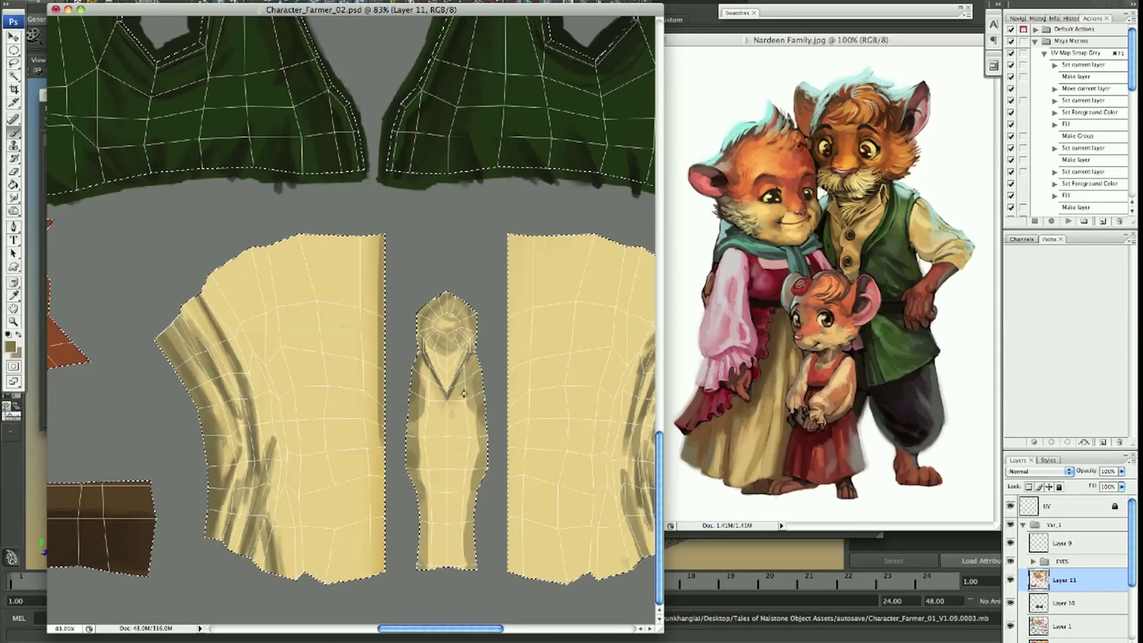
{"action": "left_click_drag", "start_coordinate": [474, 460], "coordinate": [460, 538]}
{"action": "left_click_drag", "start_coordinate": [412, 503], "coordinate": [414, 430]}
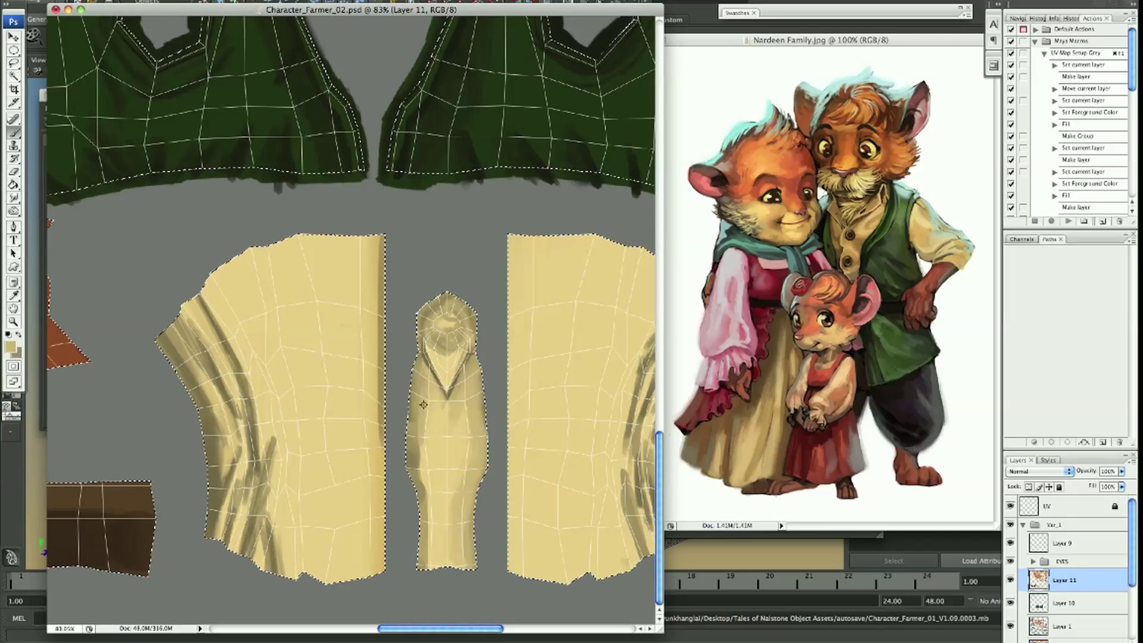
{"action": "left_click_drag", "start_coordinate": [428, 471], "coordinate": [421, 565]}
{"action": "left_click", "coordinate": [1010, 506]}
{"action": "mouse_move", "coordinate": [444, 349]}
{"action": "left_mouse_down"}
{"action": "mouse_move", "coordinate": [452, 298]}
{"action": "mouse_move", "coordinate": [472, 315]}
{"action": "left_mouse_up"}
Paint the neck V area and darken the wavy crease down the narrow shirt piece
{"action": "scroll", "coordinate": [458, 434], "scroll_direction": "up", "scroll_amount": 3}
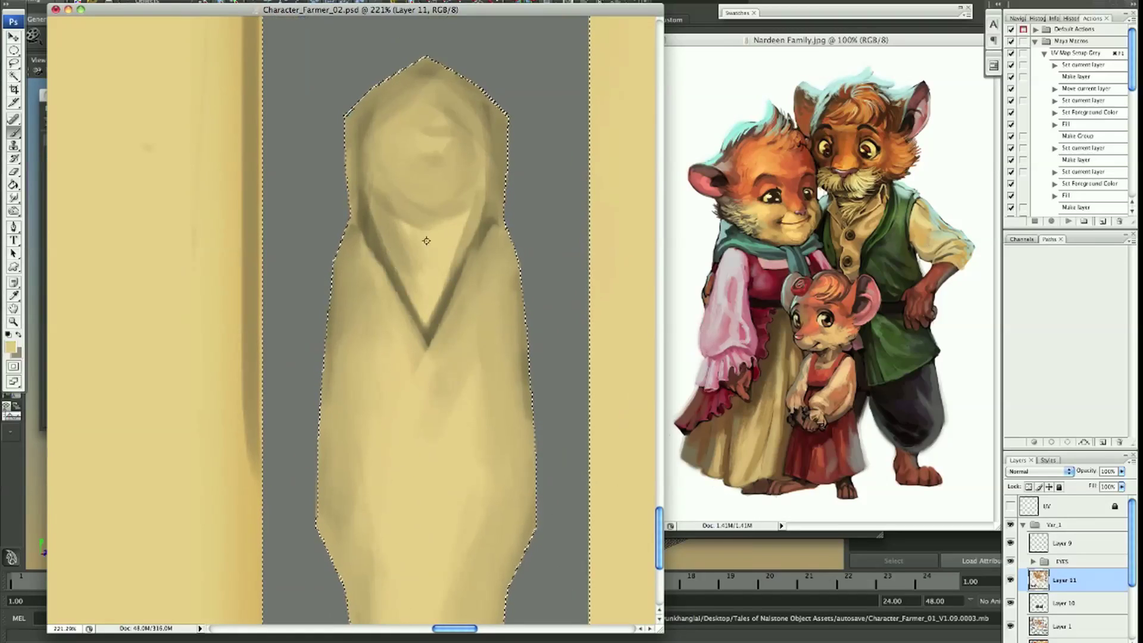
{"action": "left_click_drag", "start_coordinate": [417, 254], "coordinate": [446, 280]}
{"action": "left_click", "coordinate": [428, 337], "text": "alt"}
{"action": "key", "text": "ctrl+z"}
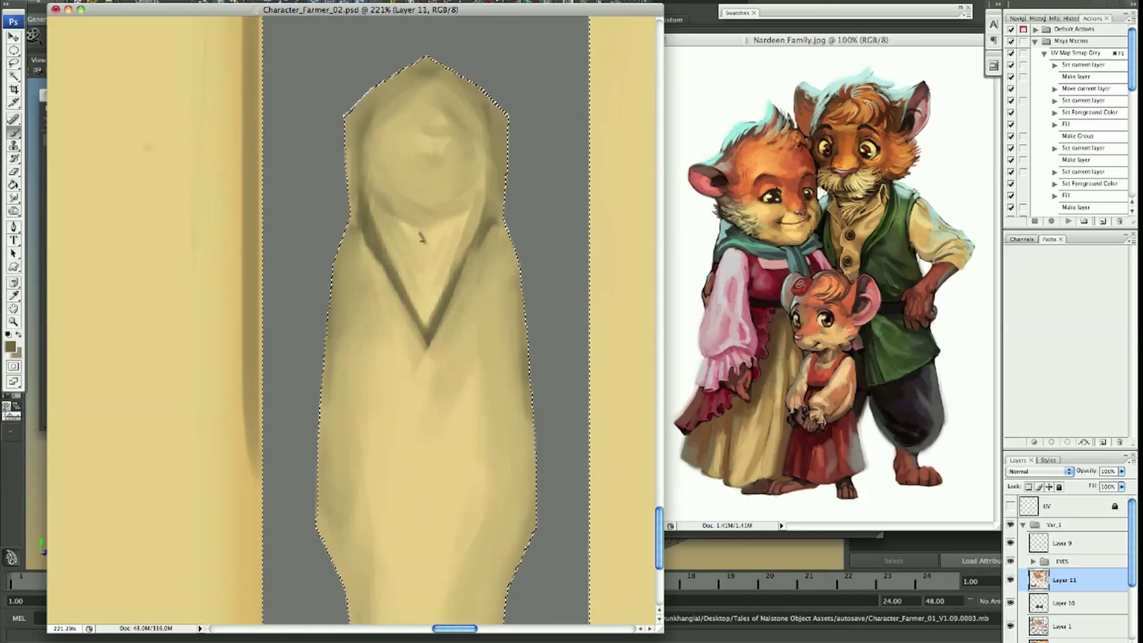
{"action": "left_click_drag", "start_coordinate": [429, 341], "coordinate": [419, 361]}
{"action": "scroll", "coordinate": [418, 361], "scroll_direction": "down", "scroll_amount": 3}
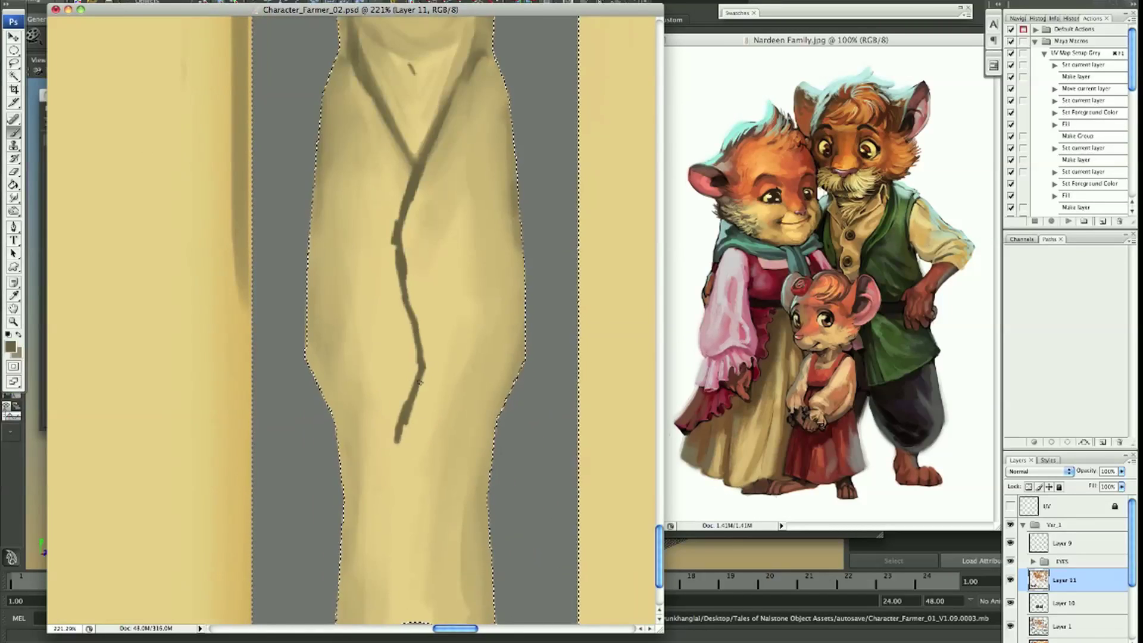
{"action": "scroll", "coordinate": [419, 381], "scroll_direction": "down", "scroll_amount": 3}
{"action": "left_click_drag", "start_coordinate": [394, 293], "coordinate": [433, 472]}
{"action": "scroll", "coordinate": [416, 274], "scroll_direction": "up", "scroll_amount": 3}
{"action": "left_click_drag", "start_coordinate": [407, 228], "coordinate": [433, 352]}
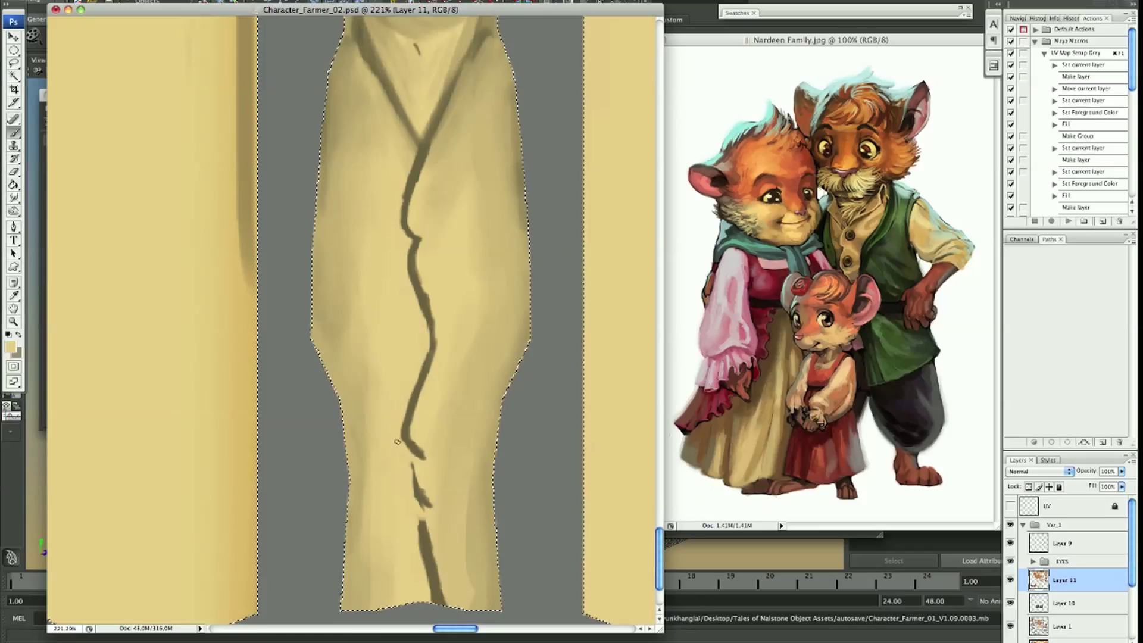
On a new layer, paint a darker brown stroke at the neckline
{"action": "key", "text": "ctrl+alt+shift+n"}
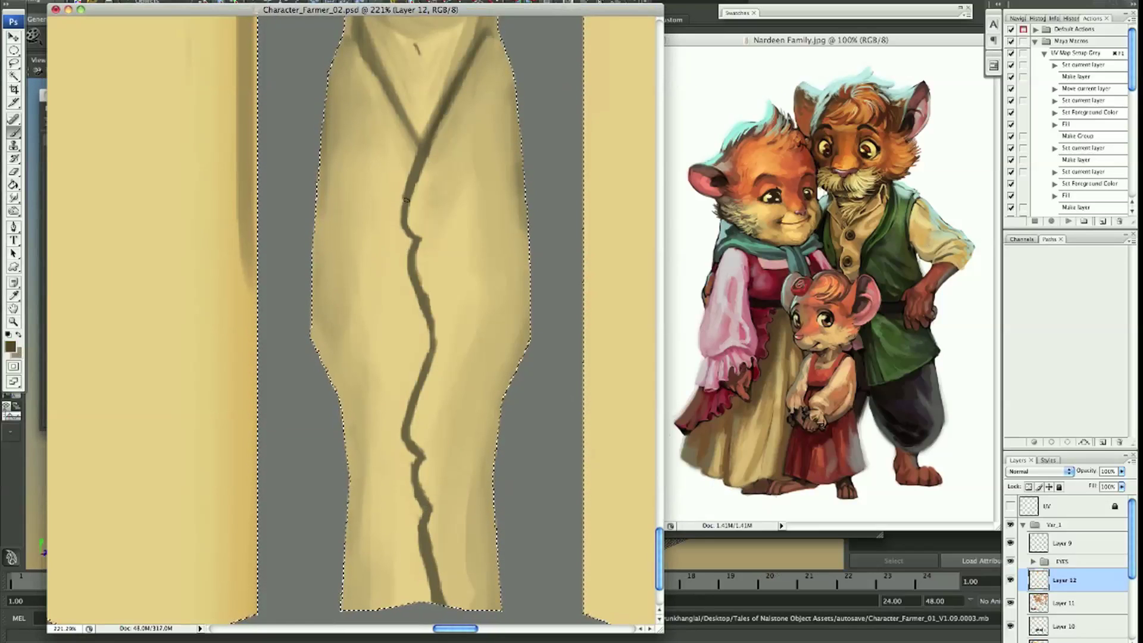
{"action": "left_click", "coordinate": [412, 280]}
{"action": "key", "text": "Return"}
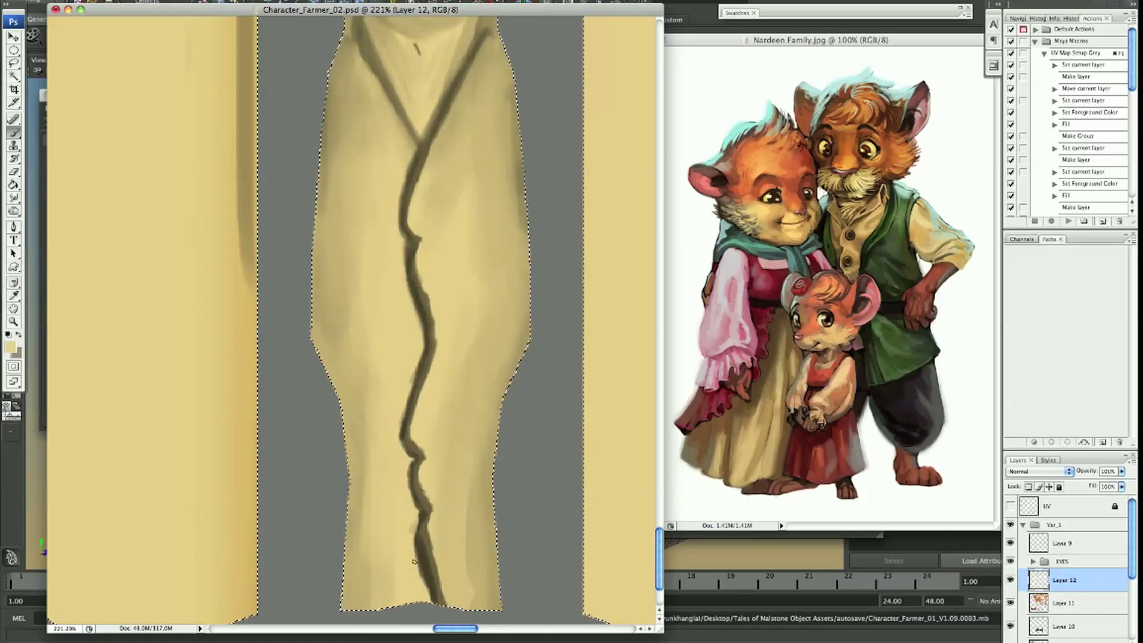
{"action": "scroll", "coordinate": [411, 485], "scroll_direction": "up", "scroll_amount": 5}
{"action": "scroll", "coordinate": [480, 334], "scroll_direction": "up", "scroll_amount": 2}
{"action": "left_click_drag", "start_coordinate": [419, 229], "coordinate": [424, 342]}
Add faint light highlights inside and between the neckline lines
{"action": "scroll", "coordinate": [540, 197], "scroll_direction": "down", "scroll_amount": 2}
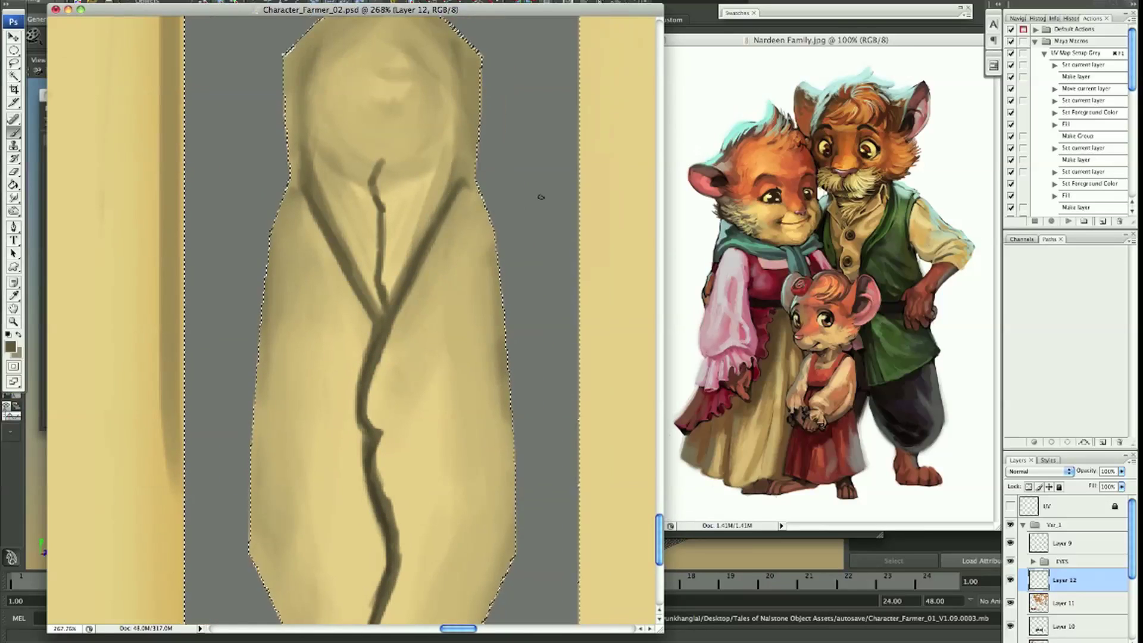
{"action": "scroll", "coordinate": [397, 297], "scroll_direction": "down", "scroll_amount": 2}
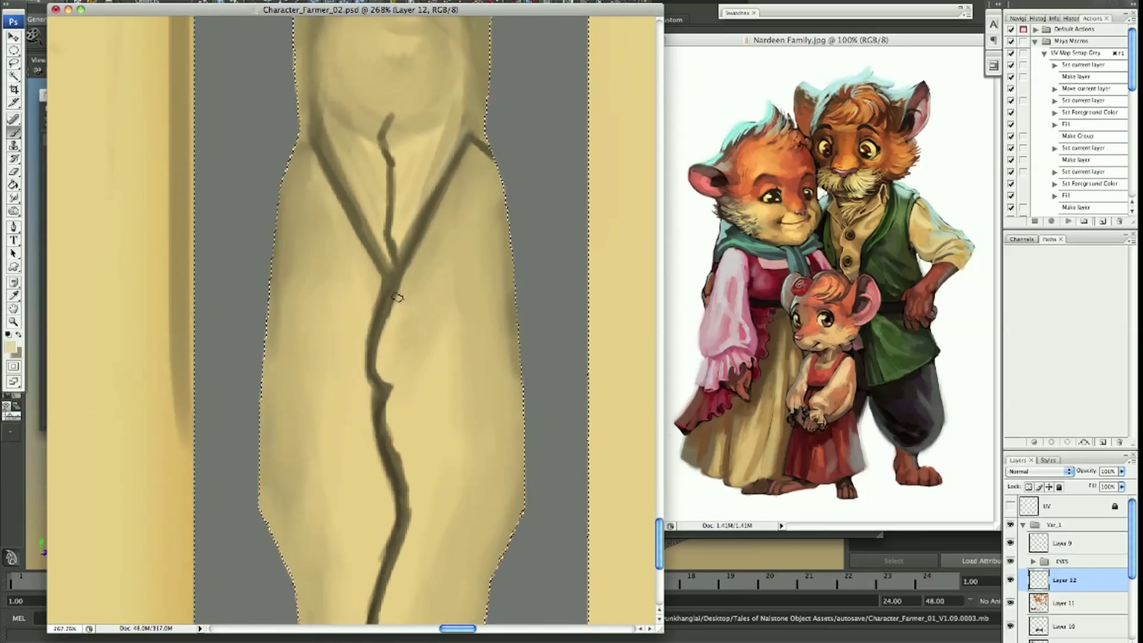
{"action": "scroll", "coordinate": [390, 368], "scroll_direction": "right", "scroll_amount": 2}
{"action": "scroll", "coordinate": [357, 268], "scroll_direction": "down", "scroll_amount": 1}
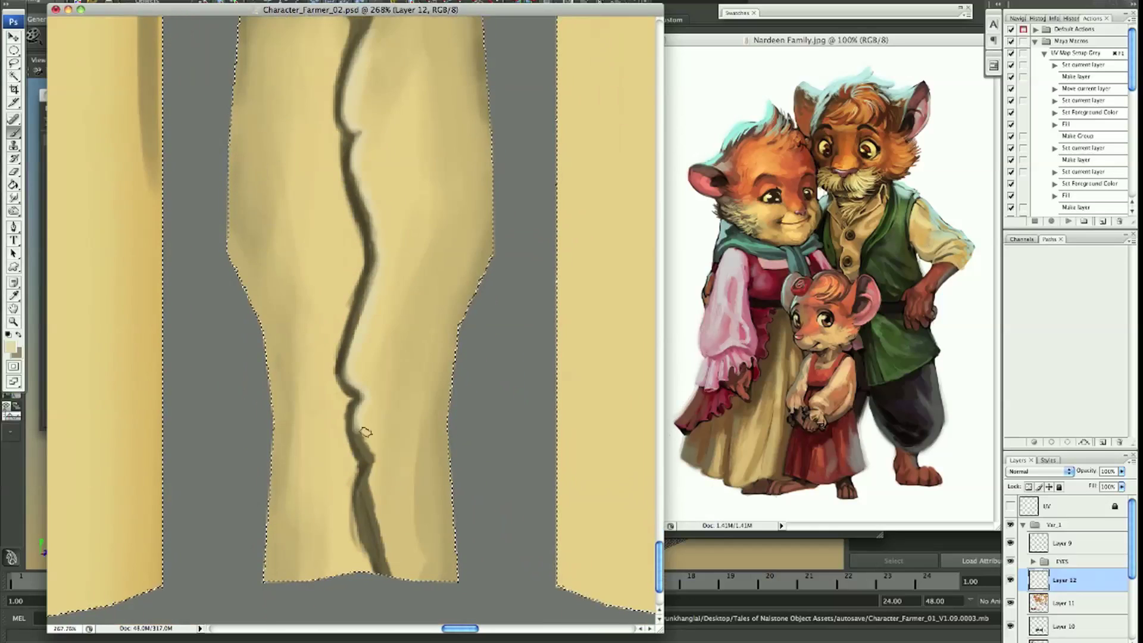
{"action": "left_click_drag", "start_coordinate": [301, 129], "coordinate": [318, 136]}
{"action": "left_click_drag", "start_coordinate": [396, 226], "coordinate": [366, 159]}
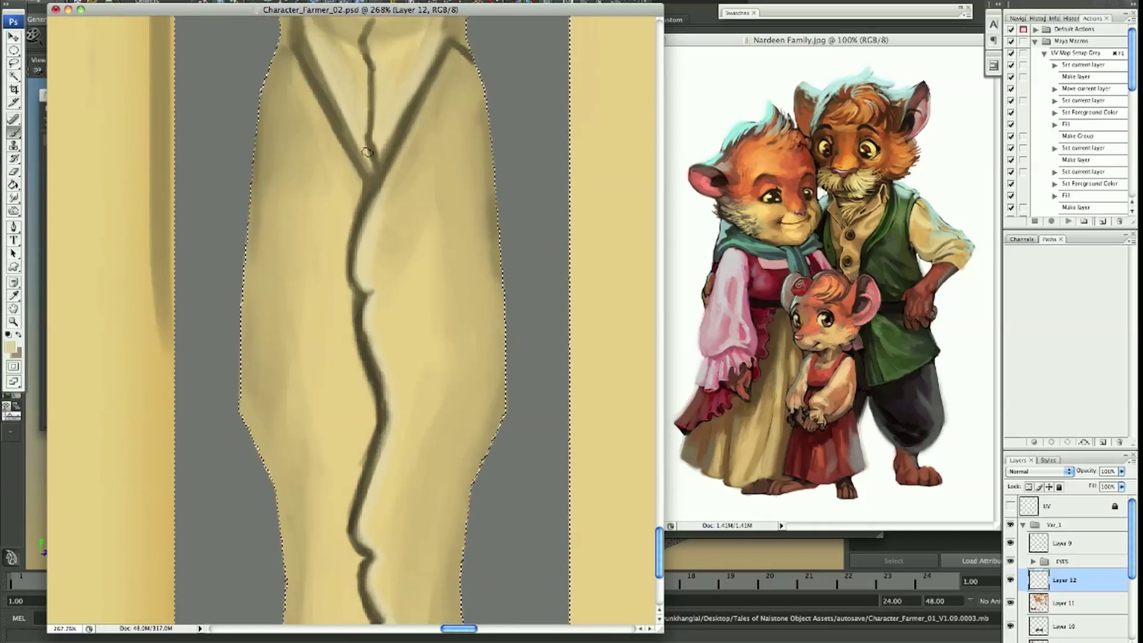
{"action": "scroll", "coordinate": [365, 277], "scroll_direction": "down", "scroll_amount": 5}
{"action": "scroll", "coordinate": [365, 277], "scroll_direction": "up", "scroll_amount": 2}
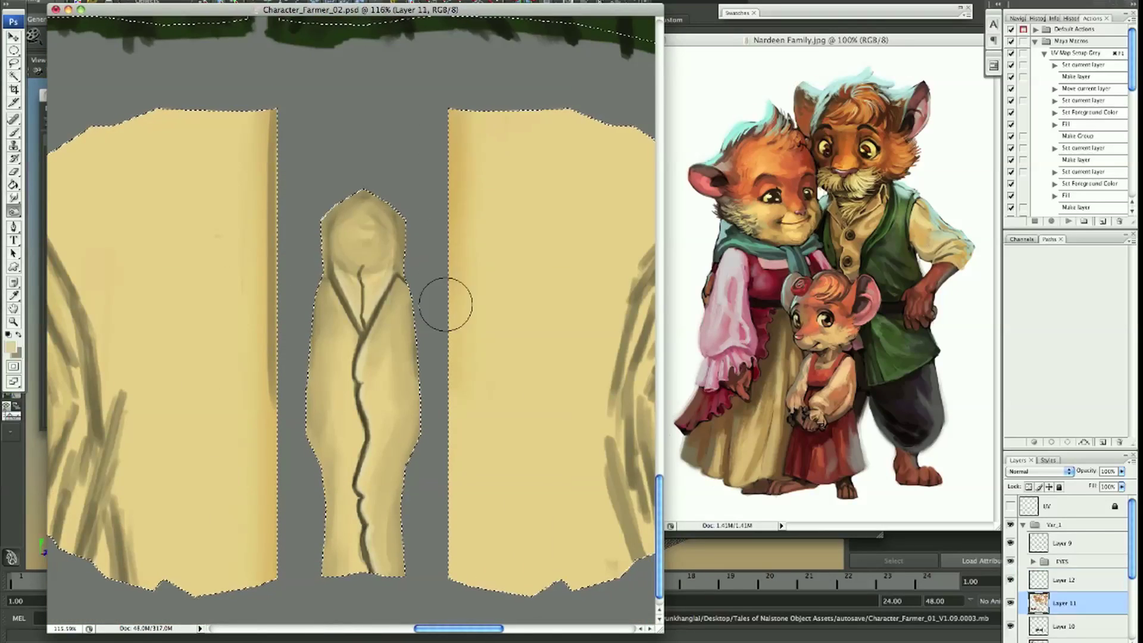
On a new layer, cover both green vest rectangles with flat dark green
{"action": "scroll", "coordinate": [446, 300], "scroll_direction": "down", "scroll_amount": 1}
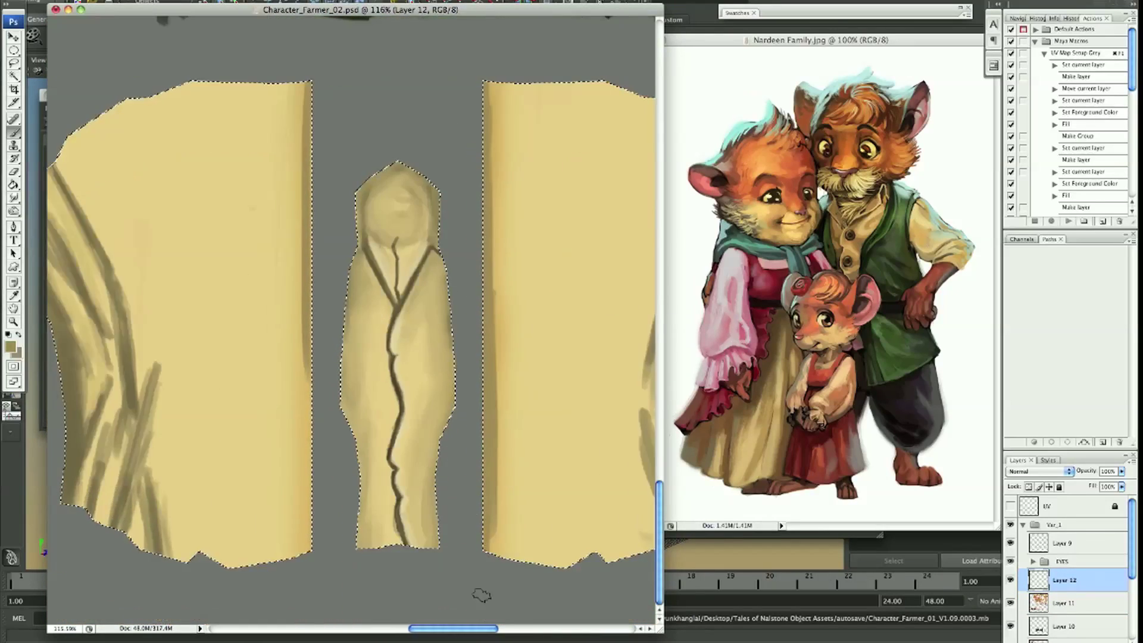
{"action": "scroll", "coordinate": [416, 178], "scroll_direction": "right", "scroll_amount": 4}
{"action": "scroll", "coordinate": [390, 58], "scroll_direction": "right", "scroll_amount": 2}
{"action": "key", "text": "ctrl+shift+alt+n"}
{"action": "scroll", "coordinate": [390, 58], "scroll_direction": "down", "scroll_amount": 2}
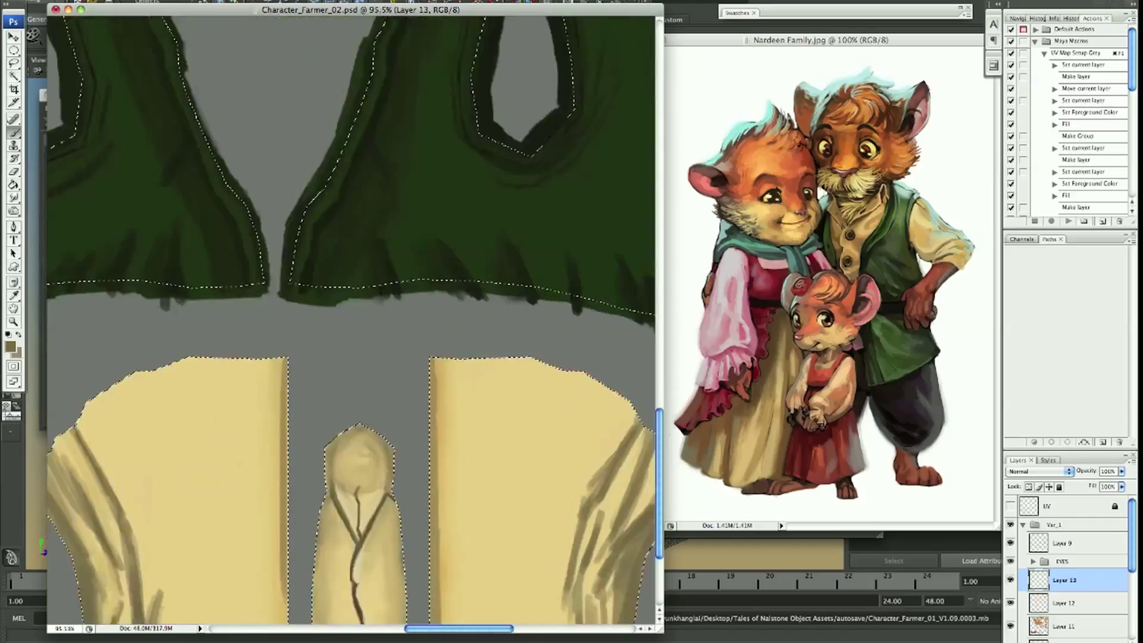
{"action": "scroll", "coordinate": [390, 58], "scroll_direction": "down", "scroll_amount": 2}
{"action": "scroll", "coordinate": [390, 58], "scroll_direction": "down", "scroll_amount": 1}
{"action": "scroll", "coordinate": [477, 334], "scroll_direction": "up", "scroll_amount": 2}
{"action": "scroll", "coordinate": [476, 334], "scroll_direction": "up", "scroll_amount": 1}
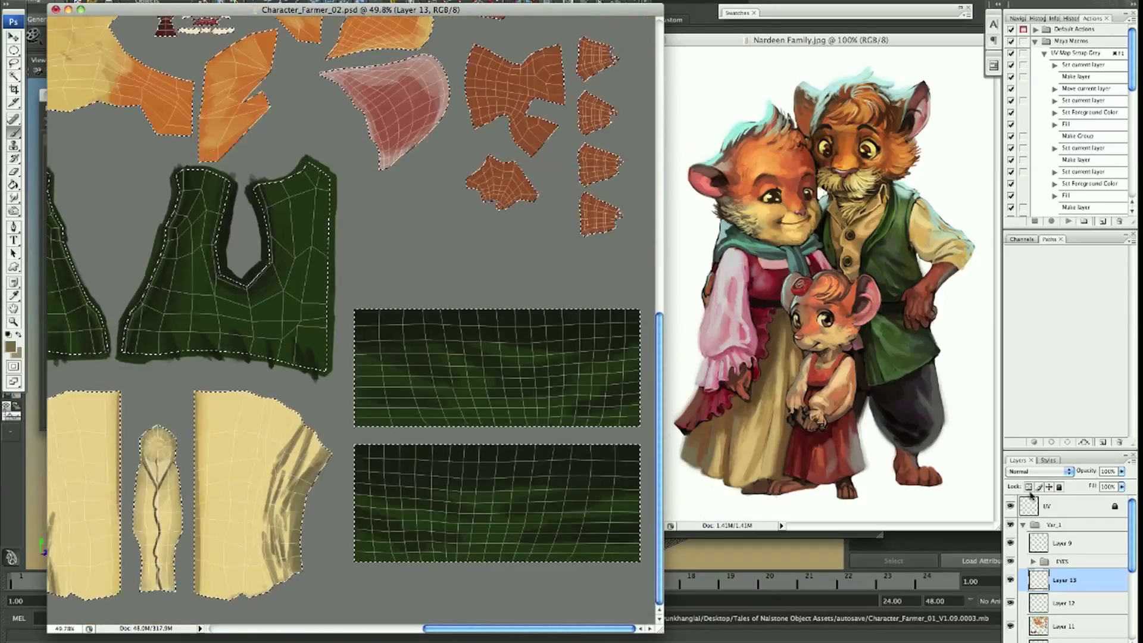
{"action": "mouse_move", "coordinate": [369, 339]}
{"action": "left_mouse_down"}
{"action": "mouse_move", "coordinate": [396, 391]}
{"action": "mouse_move", "coordinate": [631, 357]}
{"action": "left_mouse_up"}
{"action": "left_click_drag", "start_coordinate": [379, 419], "coordinate": [485, 453]}
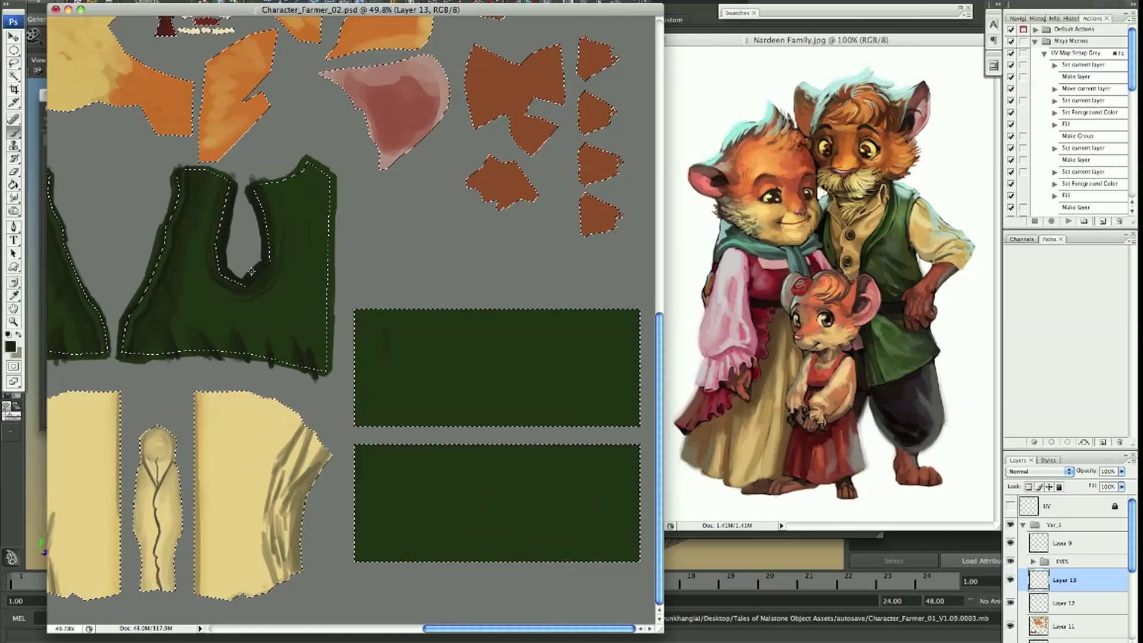
Paint dark diagonal fold strokes across the upper and lower vest rectangles
{"action": "scroll", "coordinate": [115, 390], "scroll_direction": "up", "scroll_amount": 2}
{"action": "left_click_drag", "start_coordinate": [219, 272], "coordinate": [237, 375]}
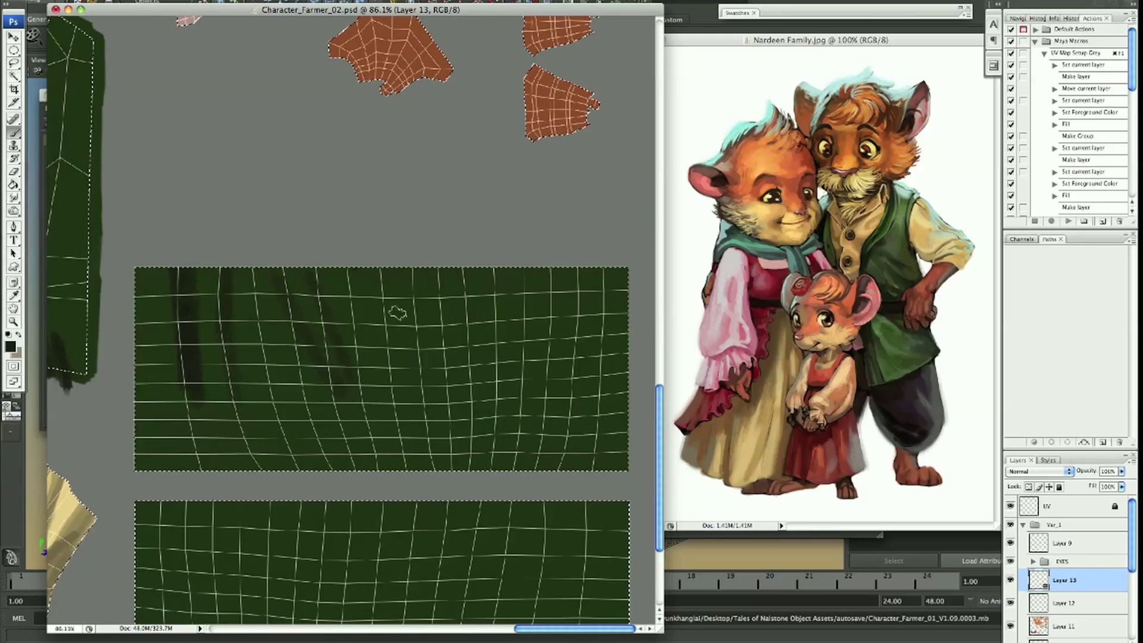
{"action": "left_click_drag", "start_coordinate": [344, 275], "coordinate": [455, 418]}
{"action": "left_click_drag", "start_coordinate": [450, 271], "coordinate": [538, 400]}
{"action": "mouse_move", "coordinate": [257, 271]}
{"action": "left_mouse_down"}
{"action": "mouse_move", "coordinate": [289, 320]}
{"action": "mouse_move", "coordinate": [206, 425]}
{"action": "left_mouse_up"}
{"action": "scroll", "coordinate": [289, 320], "scroll_direction": "down", "scroll_amount": 5}
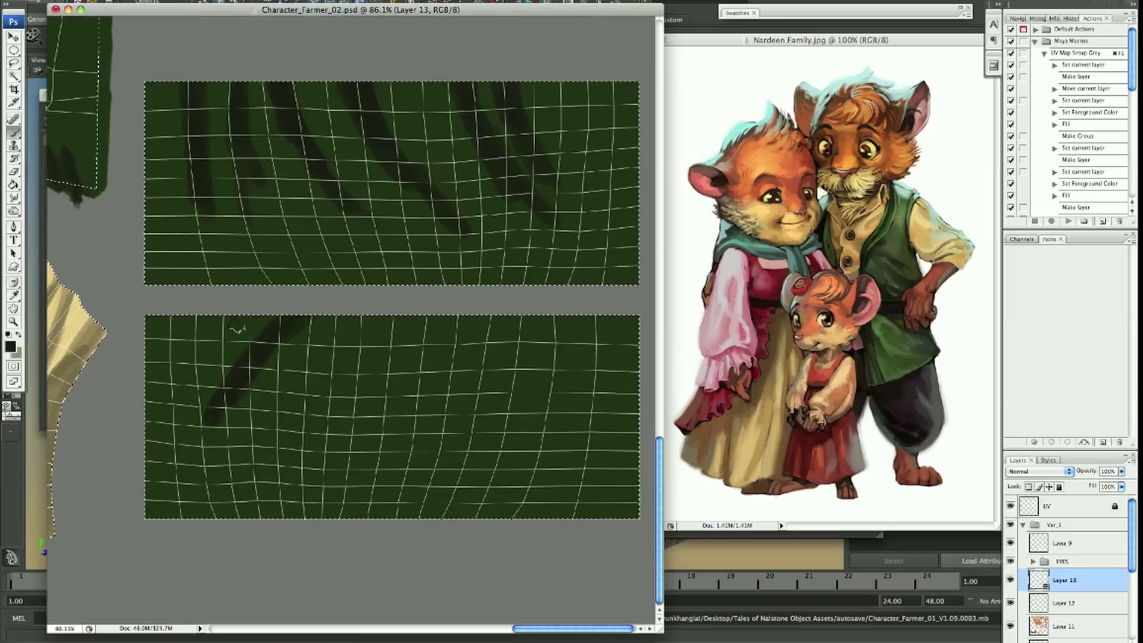
{"action": "left_click_drag", "start_coordinate": [381, 344], "coordinate": [279, 441]}
{"action": "left_click_drag", "start_coordinate": [523, 316], "coordinate": [444, 384]}
{"action": "left_click_drag", "start_coordinate": [583, 316], "coordinate": [545, 384]}
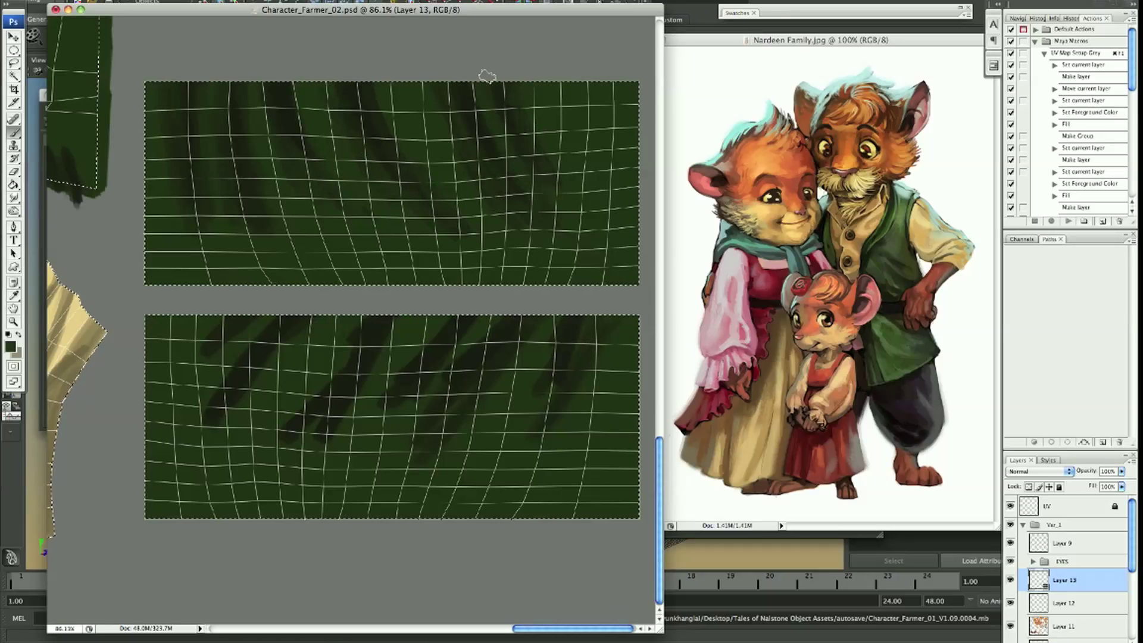
Hide the UV wireframe and add more dark folds on the lower rectangle's right part
{"action": "scroll", "coordinate": [487, 75], "scroll_direction": "left", "scroll_amount": 2}
{"action": "key", "text": "ctrl+comma"}
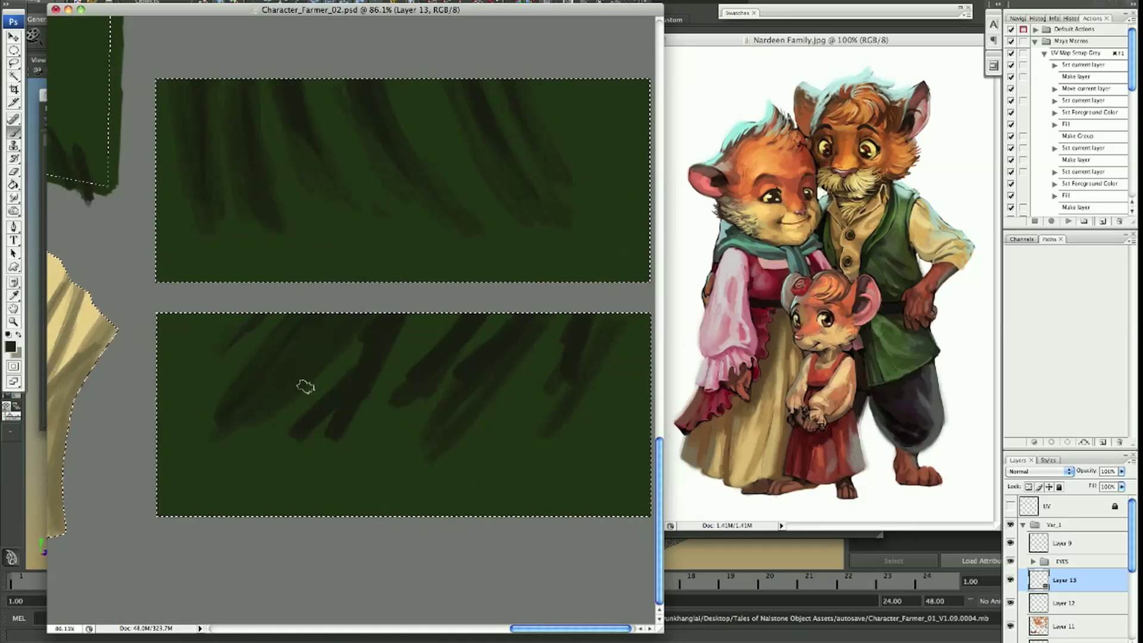
{"action": "scroll", "coordinate": [413, 403], "scroll_direction": "up", "scroll_amount": 2}
{"action": "scroll", "coordinate": [413, 403], "scroll_direction": "right", "scroll_amount": 2}
{"action": "left_click_drag", "start_coordinate": [539, 355], "coordinate": [484, 438]}
{"action": "left_click_drag", "start_coordinate": [539, 376], "coordinate": [503, 434]}
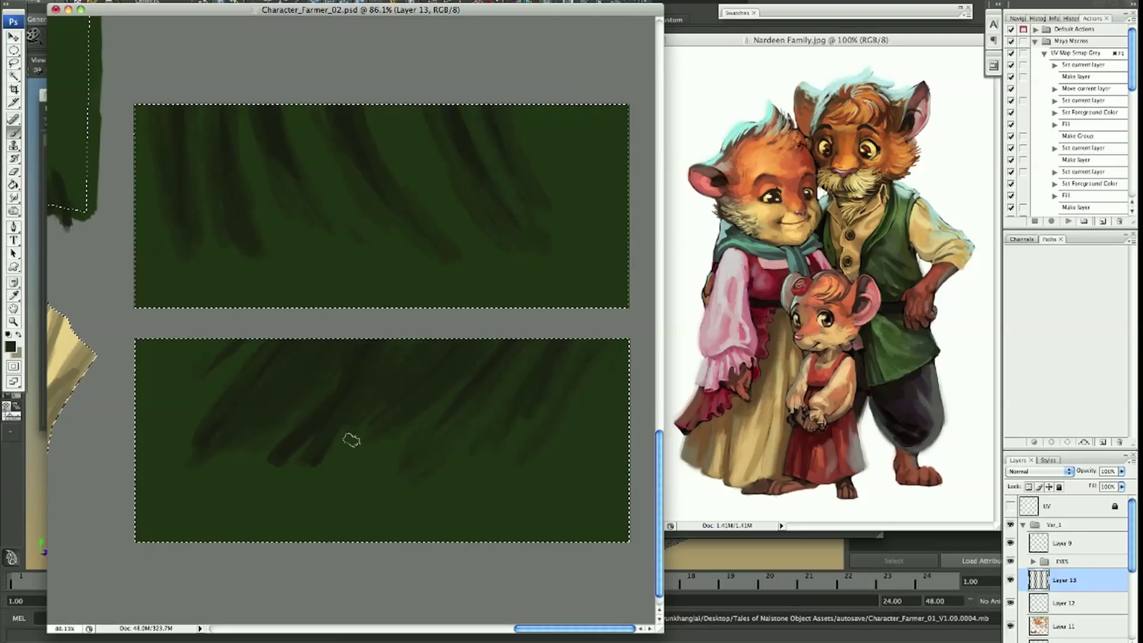
{"action": "scroll", "coordinate": [345, 383], "scroll_direction": "left", "scroll_amount": 2}
{"action": "scroll", "coordinate": [345, 383], "scroll_direction": "up", "scroll_amount": 1}
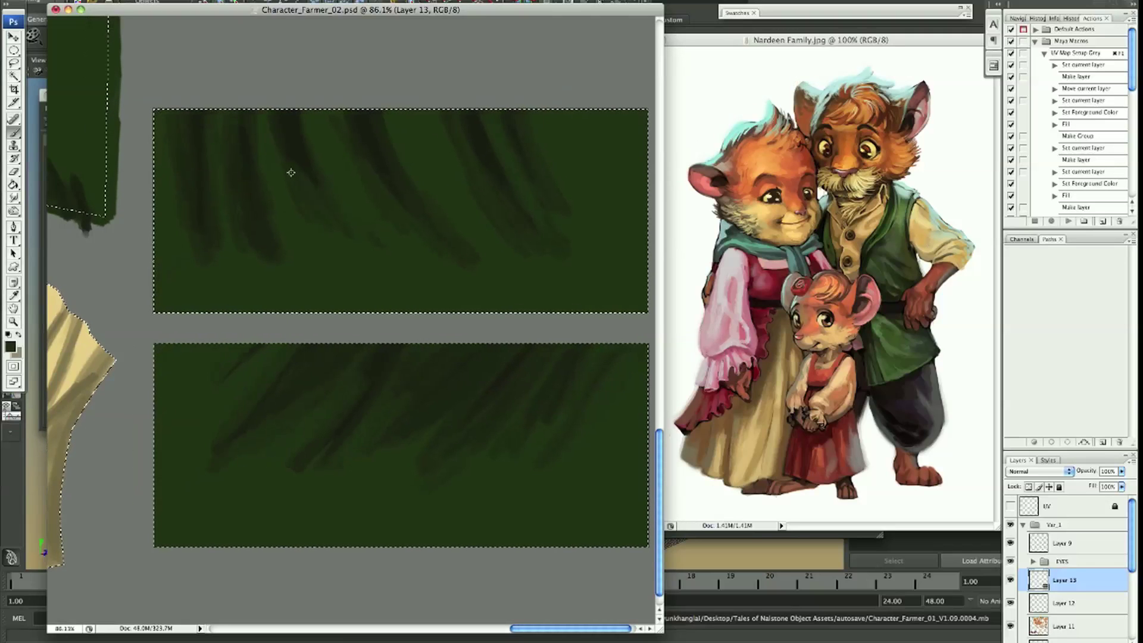
{"action": "scroll", "coordinate": [288, 171], "scroll_direction": "up", "scroll_amount": 8}
{"action": "scroll", "coordinate": [289, 171], "scroll_direction": "right", "scroll_amount": 2}
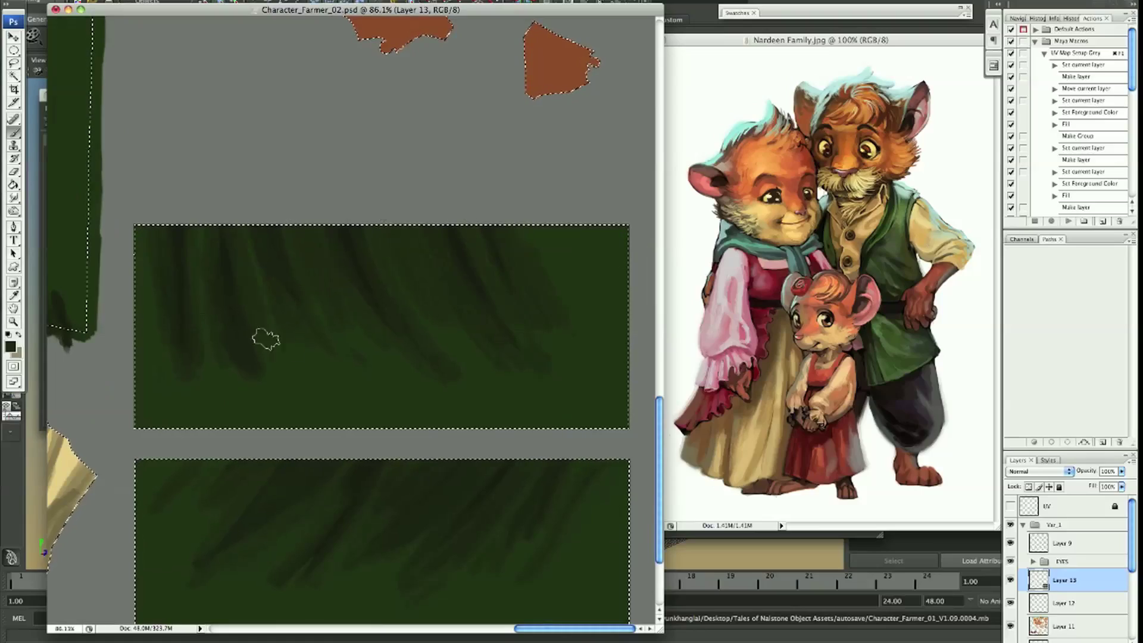
{"action": "scroll", "coordinate": [158, 317], "scroll_direction": "down", "scroll_amount": 5}
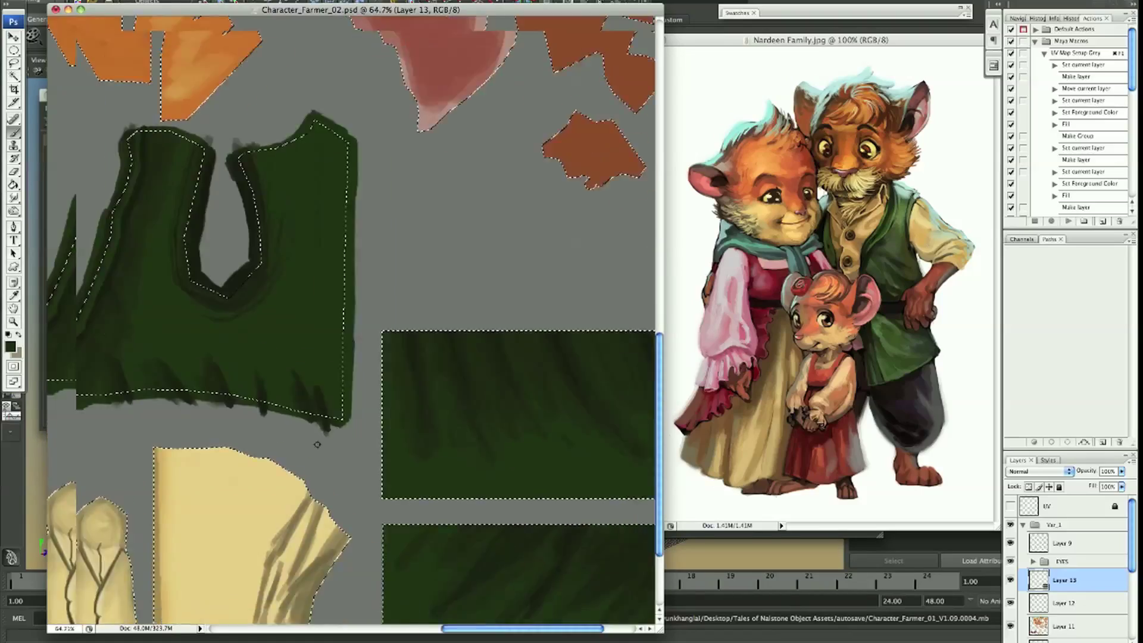
Save a PNG copy of the texture, then orbit the textured farmer in Maya
{"action": "scroll", "coordinate": [294, 408], "scroll_direction": "down", "scroll_amount": 2}
{"action": "key", "text": "m"}
{"action": "right_click", "coordinate": [453, 443]}
{"action": "key", "text": "Escape"}
{"action": "key", "text": "ctrl+shift+s"}
{"action": "key", "text": "Return"}
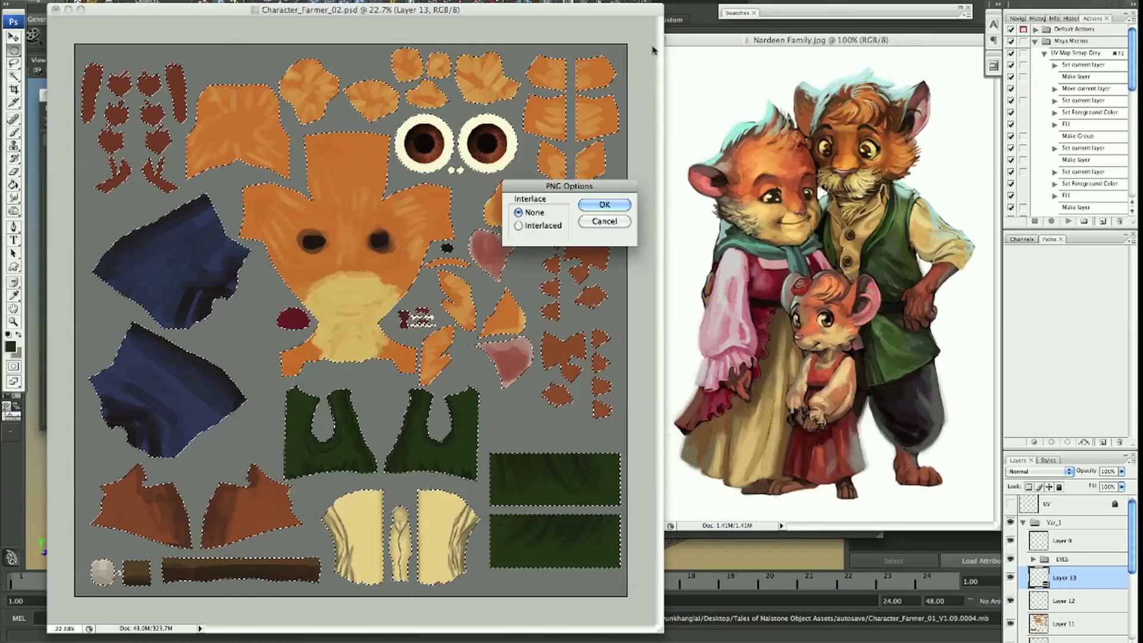
{"action": "key", "text": "Return"}
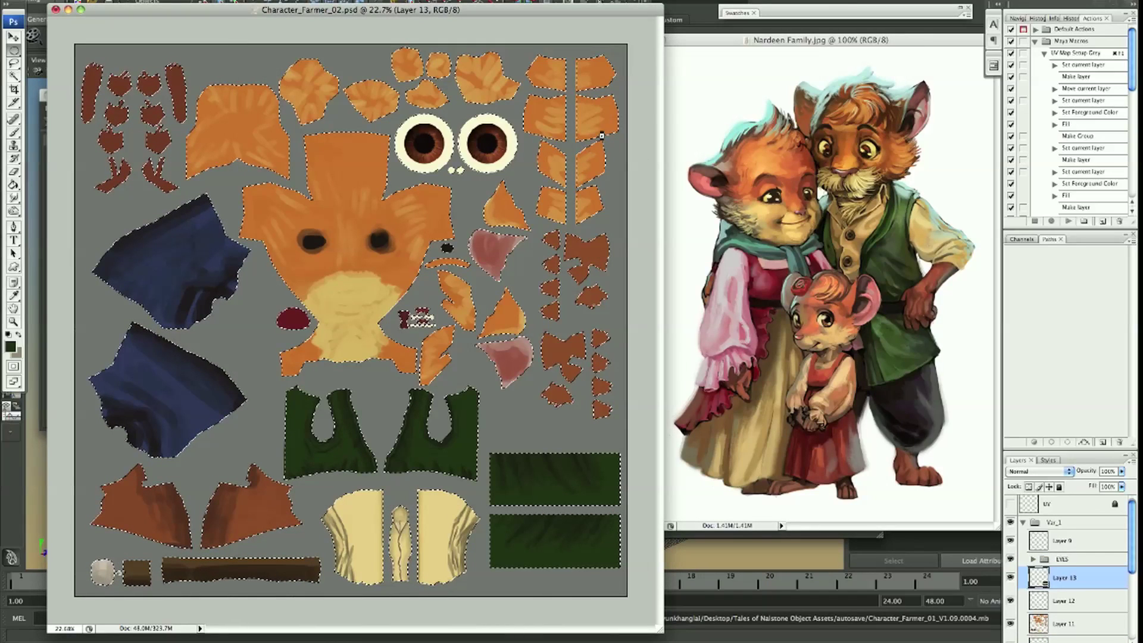
{"action": "key", "text": "super+Tab"}
{"action": "mouse_move", "coordinate": [654, 250]}
{"action": "left_mouse_down"}
{"action": "mouse_move", "coordinate": [681, 241]}
{"action": "mouse_move", "coordinate": [534, 249]}
{"action": "mouse_move", "coordinate": [497, 308]}
{"action": "mouse_move", "coordinate": [266, 454]}
{"action": "left_mouse_up"}
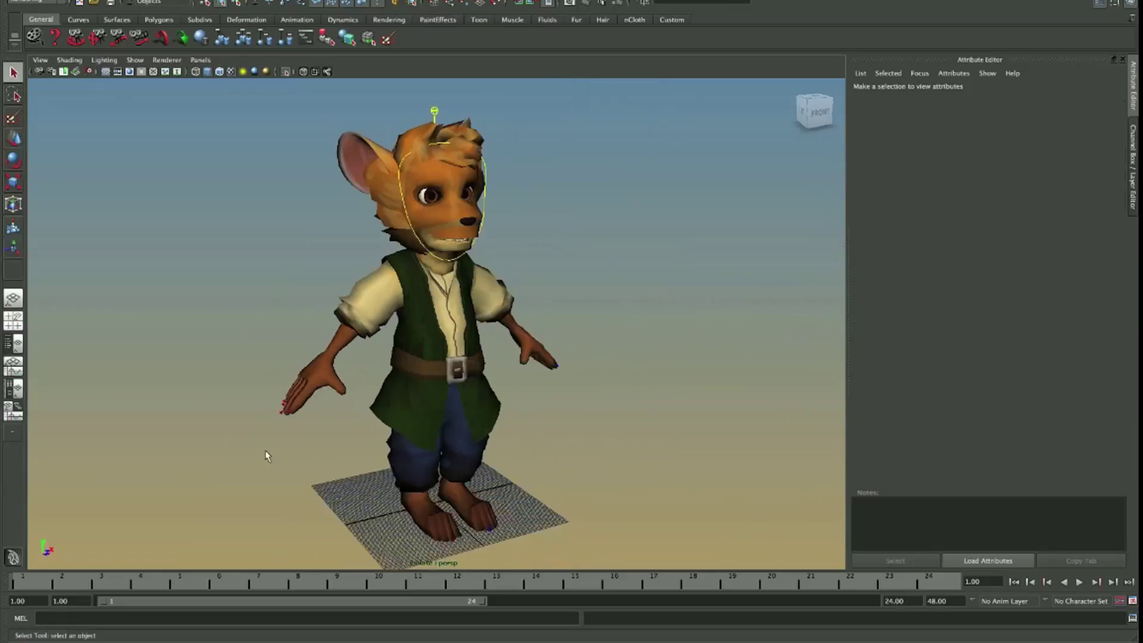
Orbit the Maya farmer between front and three-quarter views, comparing with the reference image
{"action": "key", "text": "super+Tab"}
{"action": "mouse_move", "coordinate": [512, 274]}
{"action": "left_mouse_down"}
{"action": "mouse_move", "coordinate": [436, 272]}
{"action": "mouse_move", "coordinate": [554, 298]}
{"action": "mouse_move", "coordinate": [655, 285]}
{"action": "left_mouse_up"}
{"action": "key", "text": "super+Tab"}
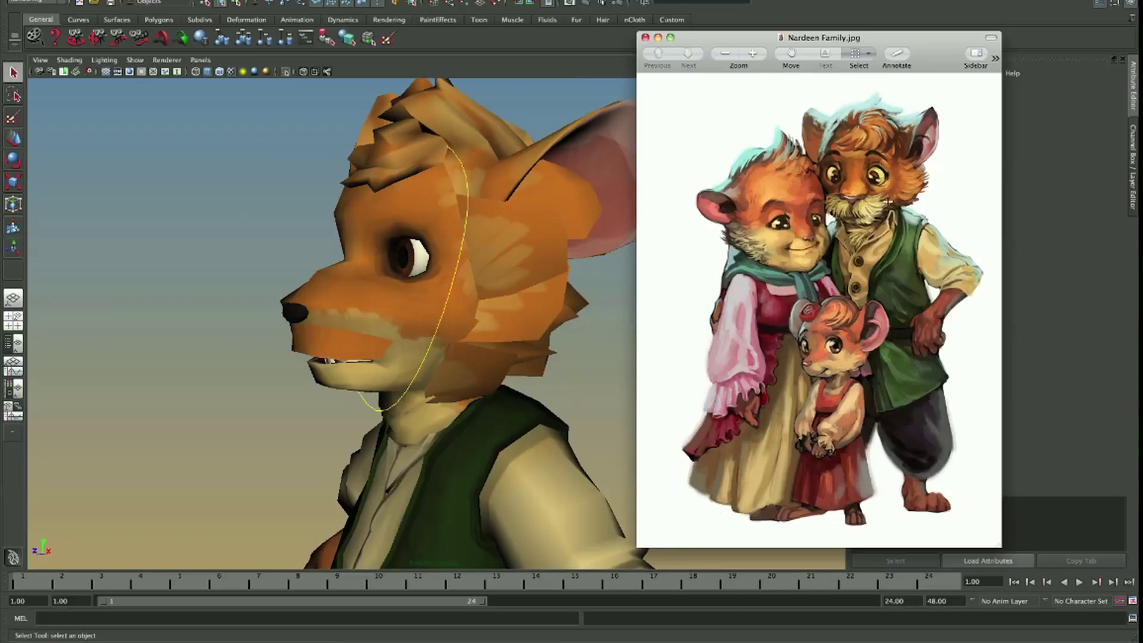
{"action": "left_click_drag", "start_coordinate": [357, 351], "coordinate": [285, 350]}
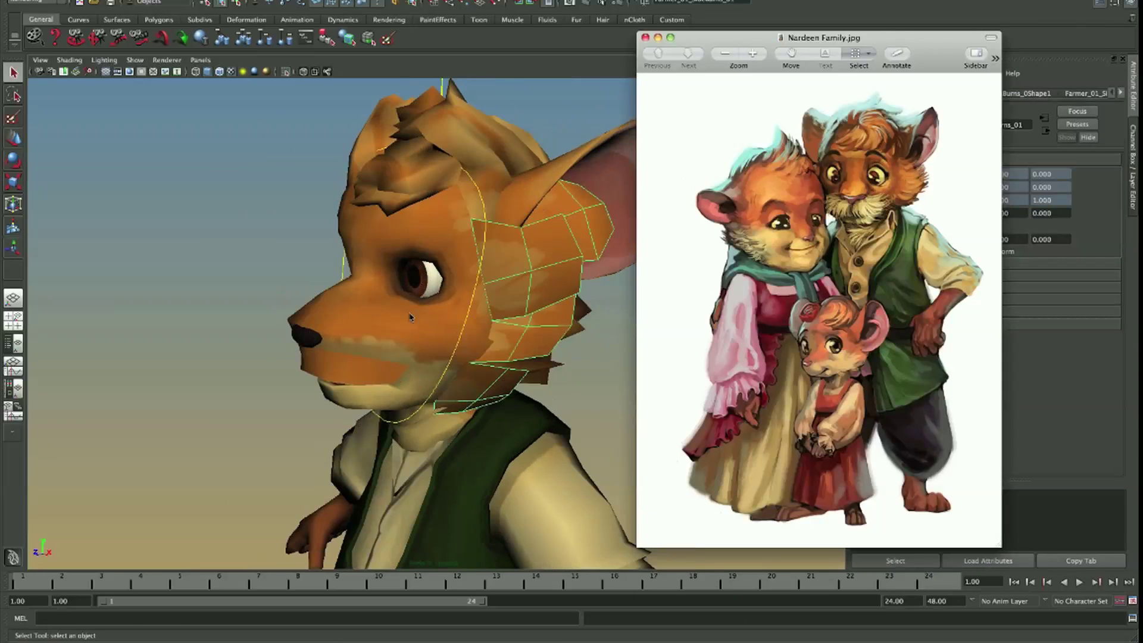
{"action": "mouse_move", "coordinate": [409, 316]}
{"action": "left_mouse_down"}
{"action": "mouse_move", "coordinate": [333, 315]}
{"action": "mouse_move", "coordinate": [460, 391]}
{"action": "mouse_move", "coordinate": [358, 387]}
{"action": "left_mouse_up"}
{"action": "key", "text": "super+Tab"}
{"action": "key", "text": "super+Tab"}
{"action": "scroll", "coordinate": [239, 172], "scroll_direction": "up", "scroll_amount": 3}
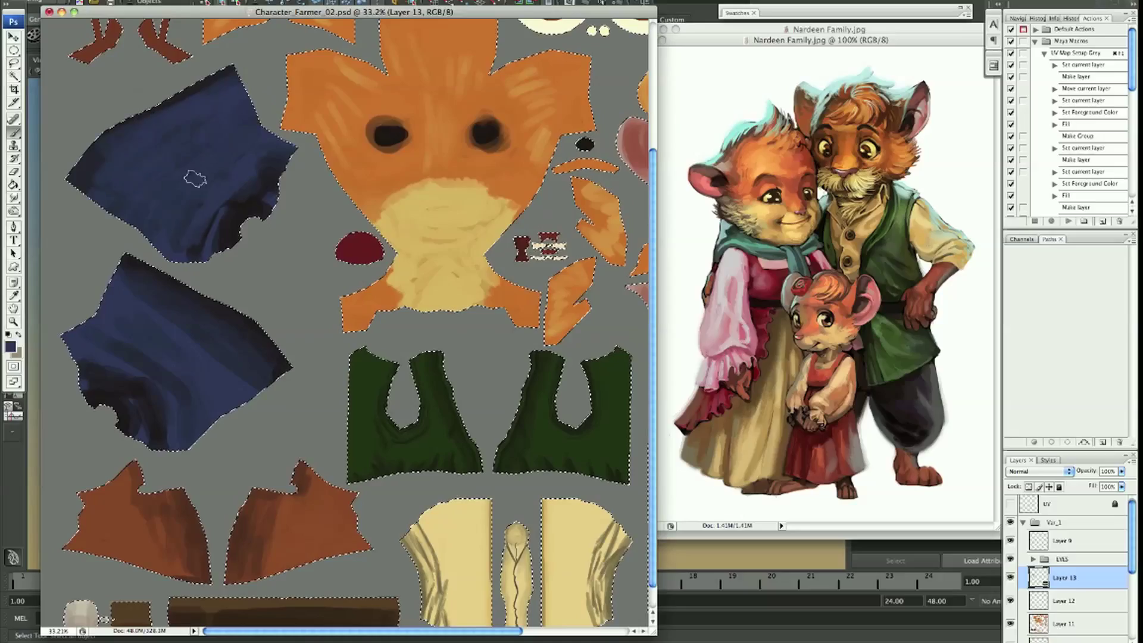
Show the mesh wireframe over the shaded head, then return to Photoshop
{"action": "key", "text": "super+Tab"}
{"action": "key", "text": "super+Tab"}
{"action": "key", "text": "super+Tab"}
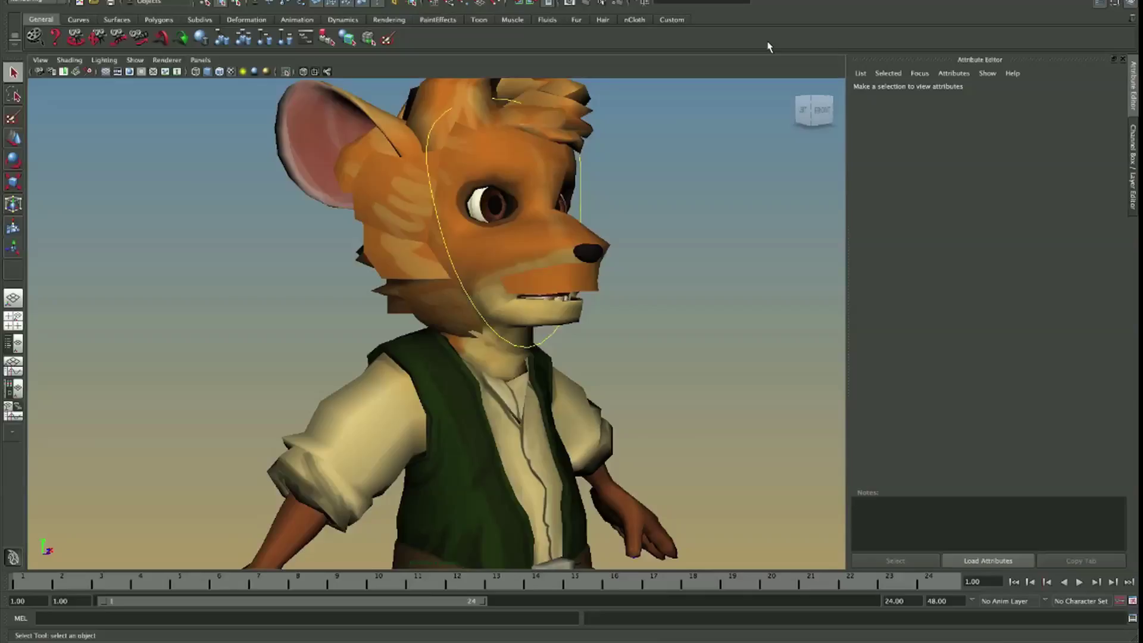
{"action": "left_click", "coordinate": [69, 59]}
{"action": "left_click", "coordinate": [108, 179]}
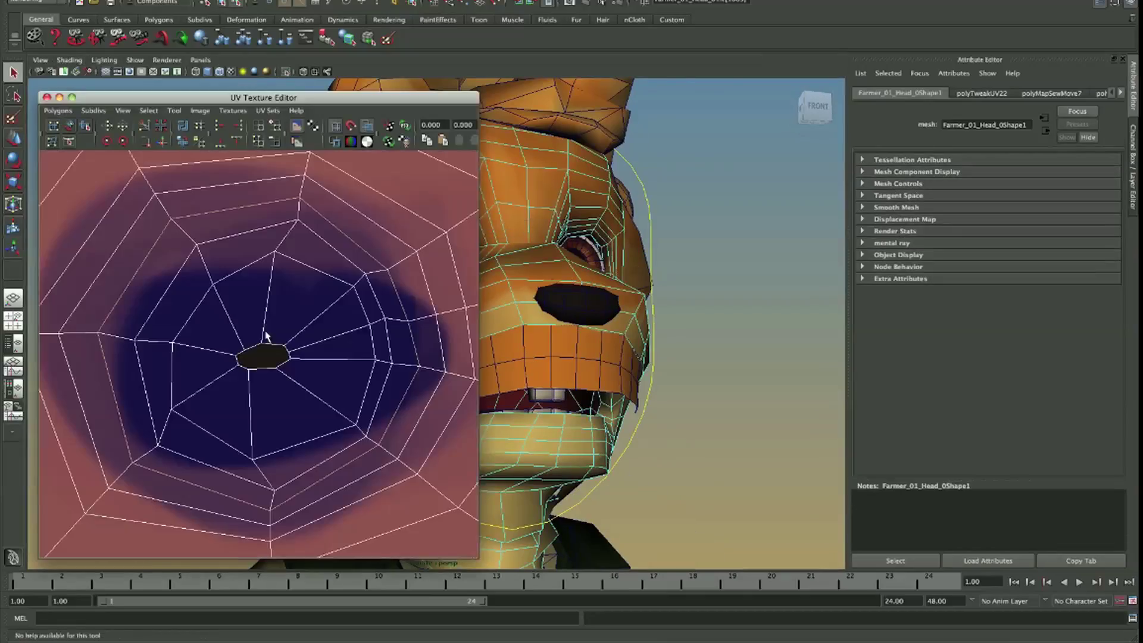
{"action": "key", "text": "super+Tab"}
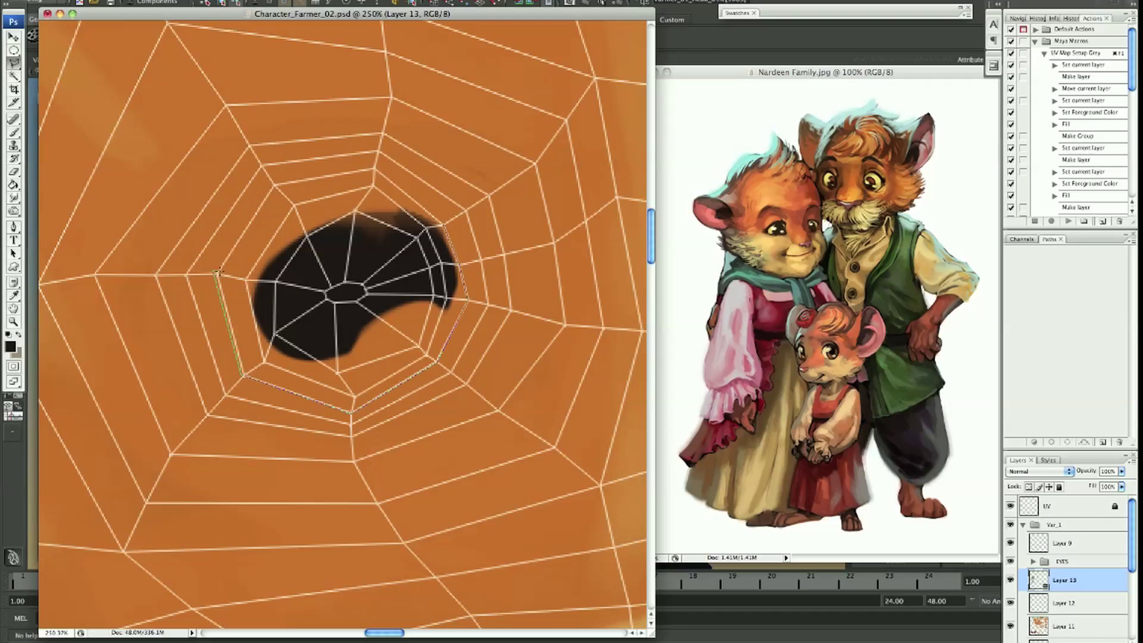
Repaint the octagonal eye patch in dark brown inside a lasso selection, undoing stray strokes
{"action": "mouse_move", "coordinate": [443, 219]}
{"action": "left_mouse_down"}
{"action": "mouse_move", "coordinate": [289, 247]}
{"action": "mouse_move", "coordinate": [405, 253]}
{"action": "mouse_move", "coordinate": [298, 334]}
{"action": "mouse_move", "coordinate": [357, 264]}
{"action": "left_mouse_up"}
{"action": "left_click", "coordinate": [310, 297], "text": "alt"}
{"action": "key", "text": "ctrl+d"}
{"action": "scroll", "coordinate": [357, 262], "scroll_direction": "right", "scroll_amount": 5}
{"action": "key", "text": "l"}
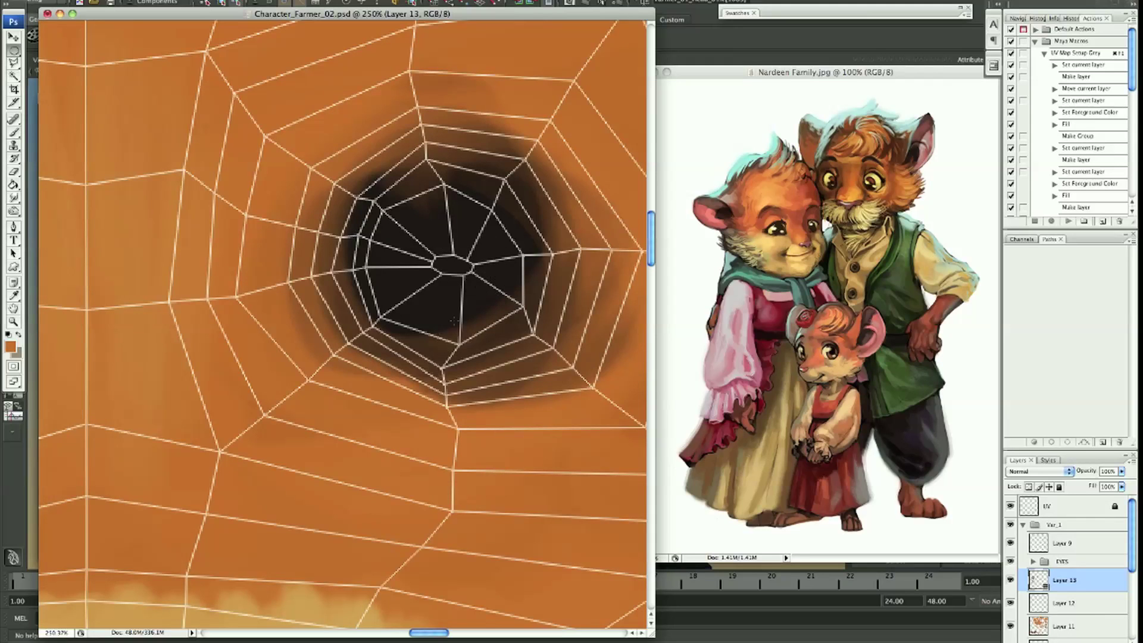
{"action": "key", "text": "ctrl+alt+z"}
{"action": "key", "text": "ctrl+alt+z"}
{"action": "key", "text": "ctrl+alt+z"}
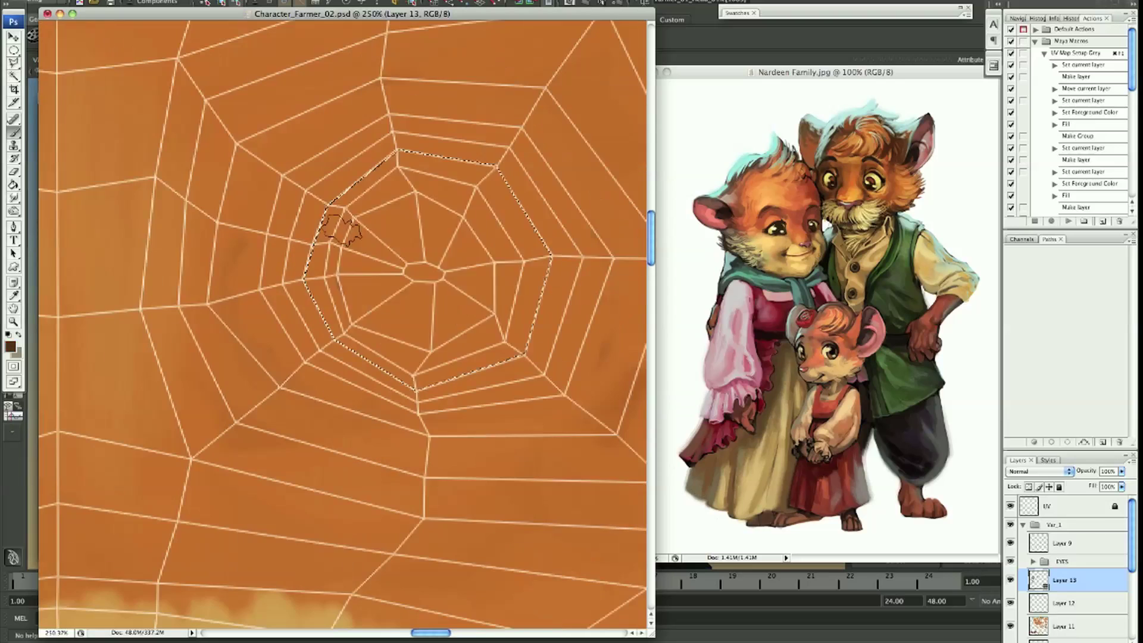
{"action": "mouse_move", "coordinate": [405, 178]}
{"action": "left_mouse_down"}
{"action": "mouse_move", "coordinate": [493, 217]}
{"action": "mouse_move", "coordinate": [357, 351]}
{"action": "left_mouse_up"}
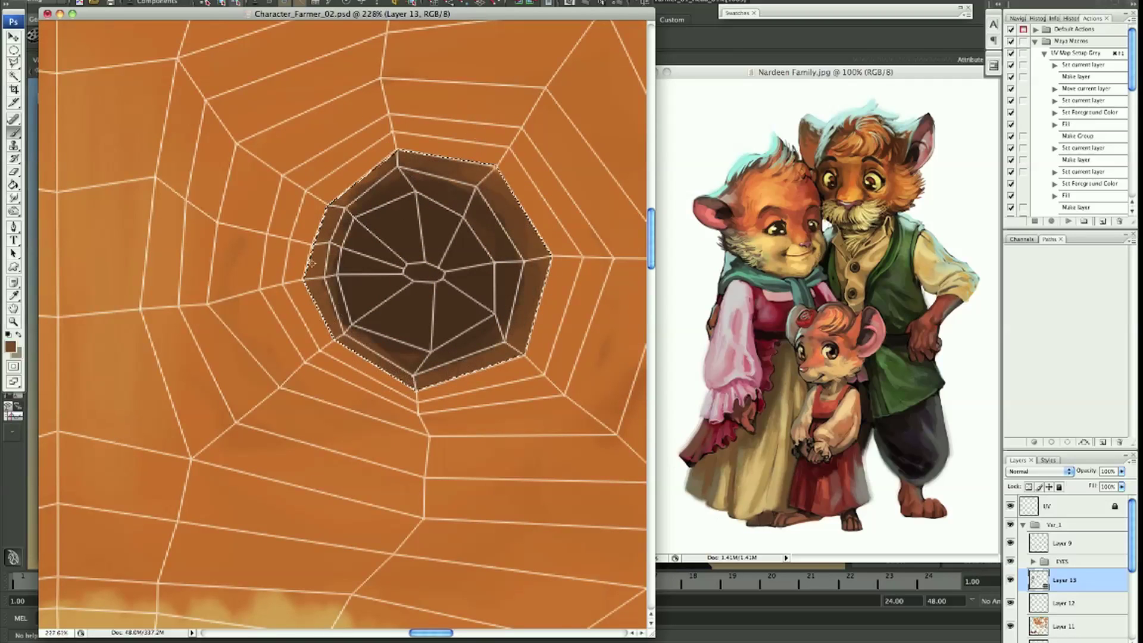
{"action": "scroll", "coordinate": [310, 262], "scroll_direction": "down", "scroll_amount": 5, "text": "alt"}
{"action": "left_click_drag", "start_coordinate": [310, 261], "coordinate": [439, 234]}
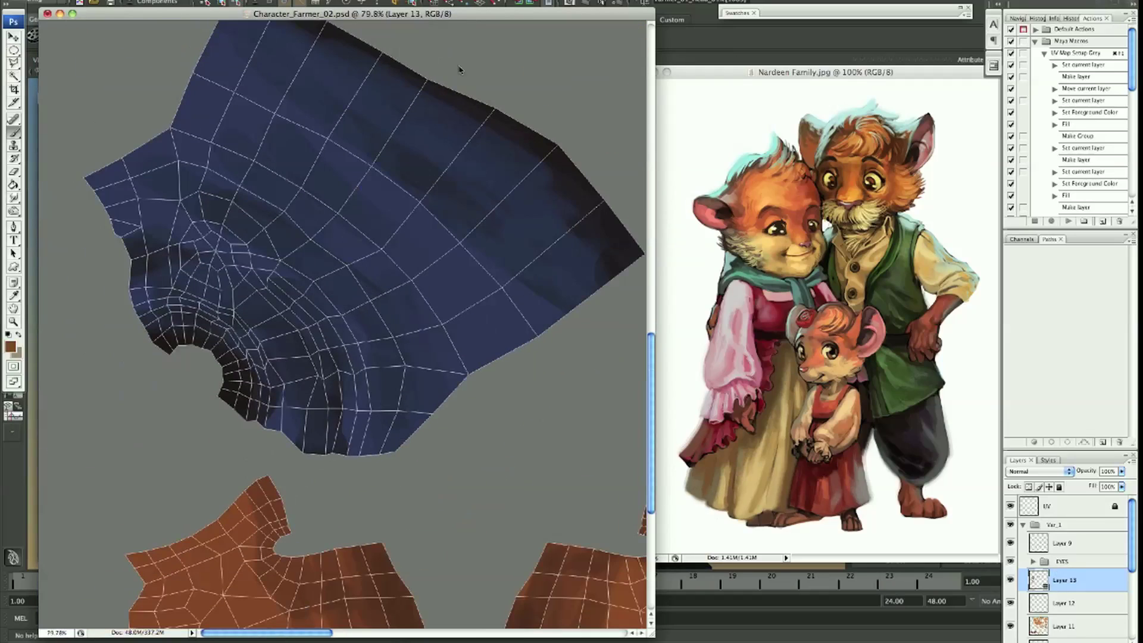
Load the painted pants pieces as a selection and toggle the UV wireframe to inspect them
{"action": "left_click_drag", "start_coordinate": [1132, 556], "coordinate": [1131, 595]}
{"action": "left_click", "coordinate": [509, 229]}
{"action": "scroll", "coordinate": [548, 178], "scroll_direction": "up", "scroll_amount": 3}
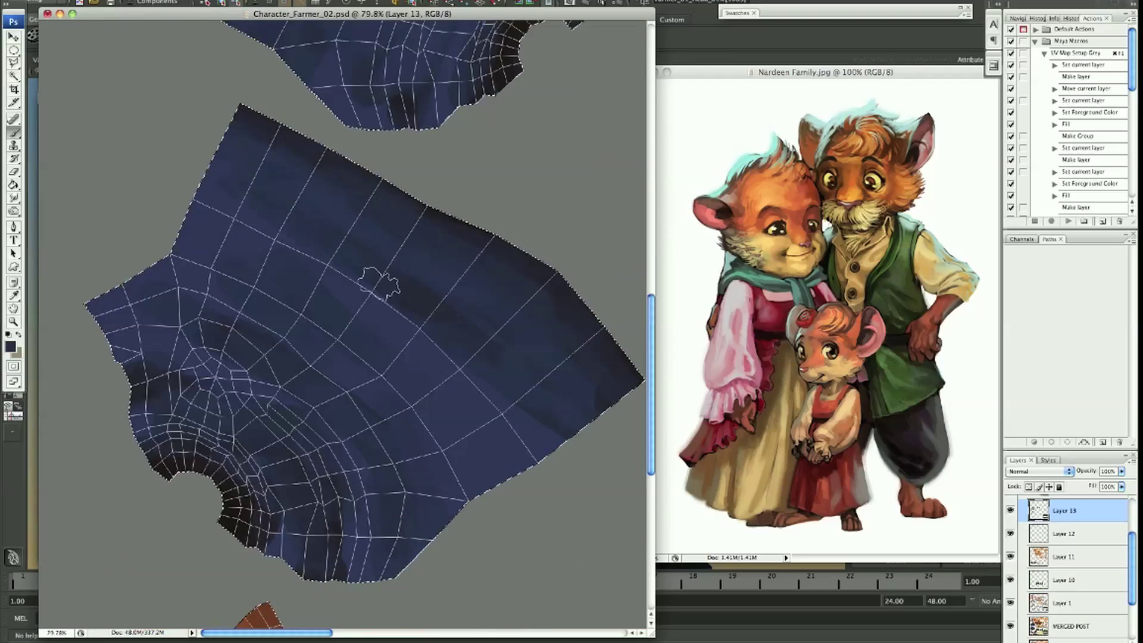
{"action": "scroll", "coordinate": [536, 268], "scroll_direction": "down", "scroll_amount": 1}
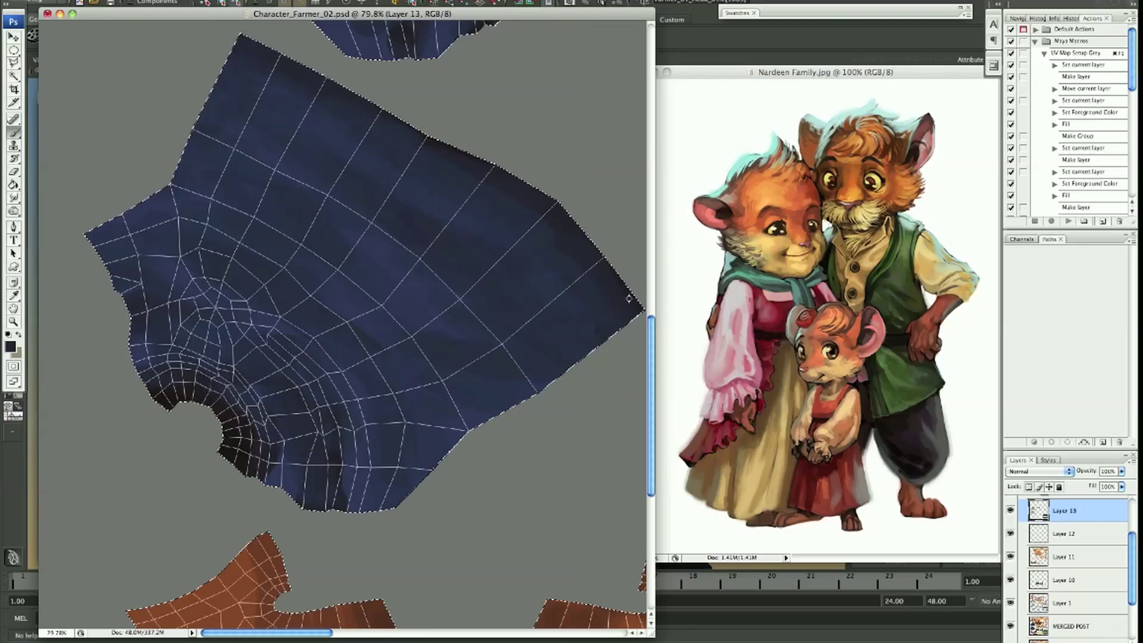
{"action": "scroll", "coordinate": [268, 149], "scroll_direction": "up", "scroll_amount": 5}
{"action": "scroll", "coordinate": [239, 209], "scroll_direction": "up", "scroll_amount": 5}
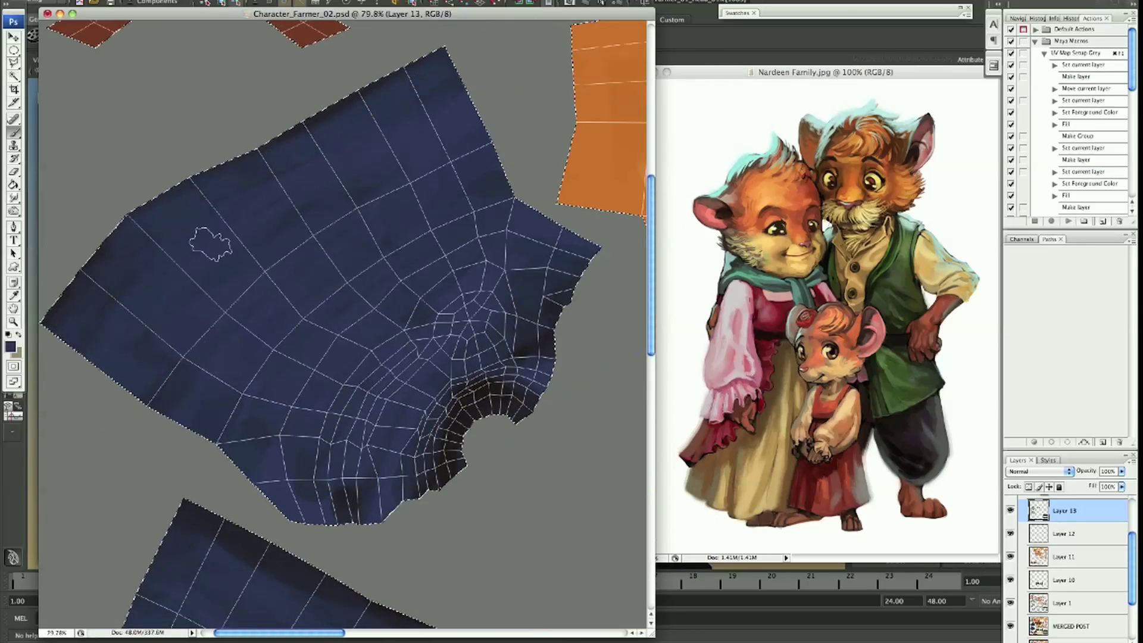
{"action": "scroll", "coordinate": [568, 364], "scroll_direction": "down", "scroll_amount": 5}
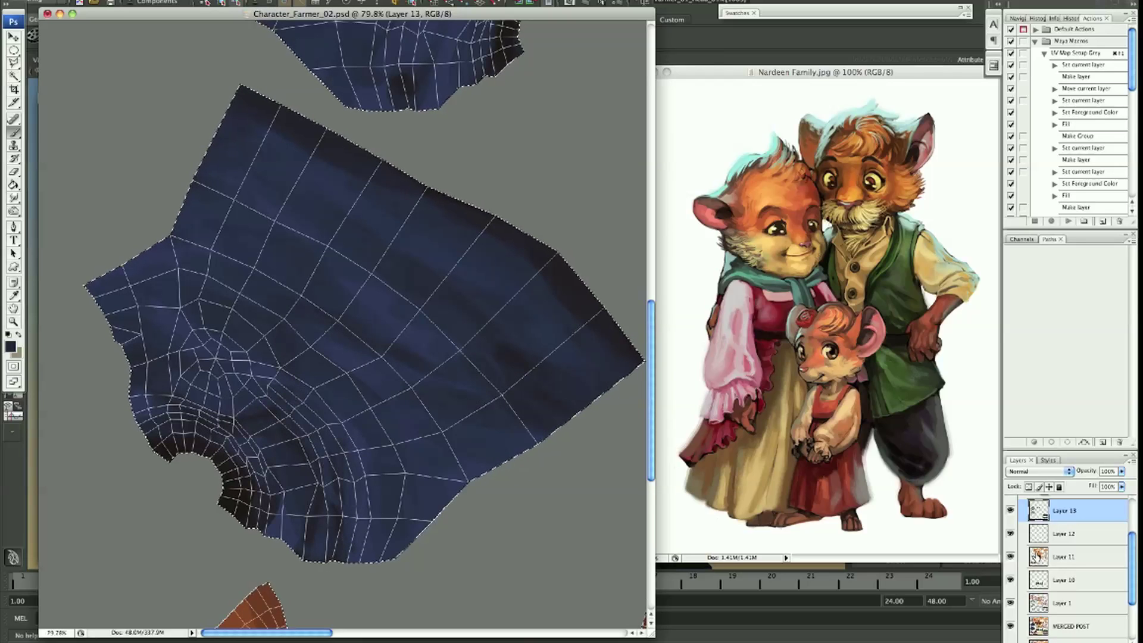
{"action": "key", "text": "F2"}
{"action": "scroll", "coordinate": [180, 408], "scroll_direction": "up", "scroll_amount": 5}
{"action": "key", "text": "F2"}
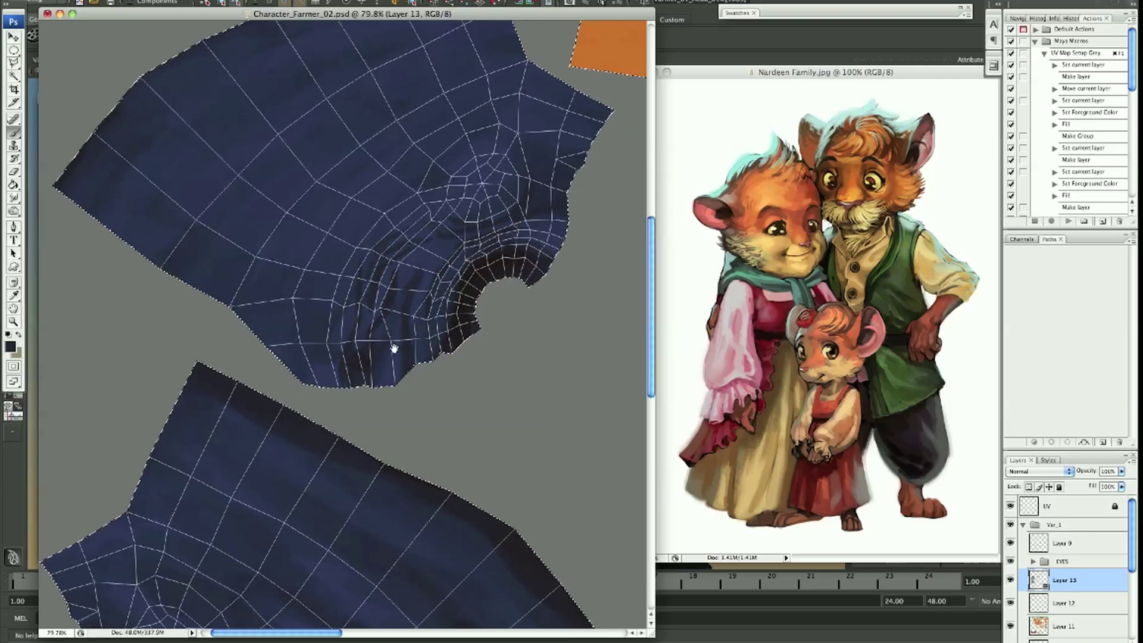
{"action": "scroll", "coordinate": [395, 350], "scroll_direction": "down", "scroll_amount": 5}
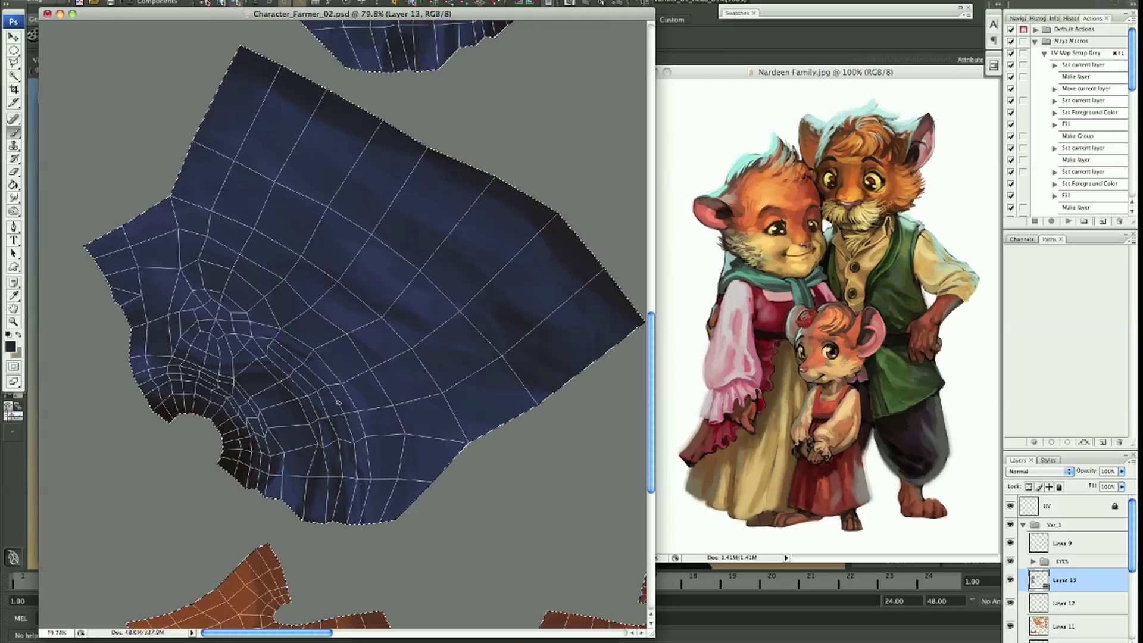
Paint dark fold strokes and deeper shading across the pants, its lower notch and edges
{"action": "left_click_drag", "start_coordinate": [313, 326], "coordinate": [304, 371]}
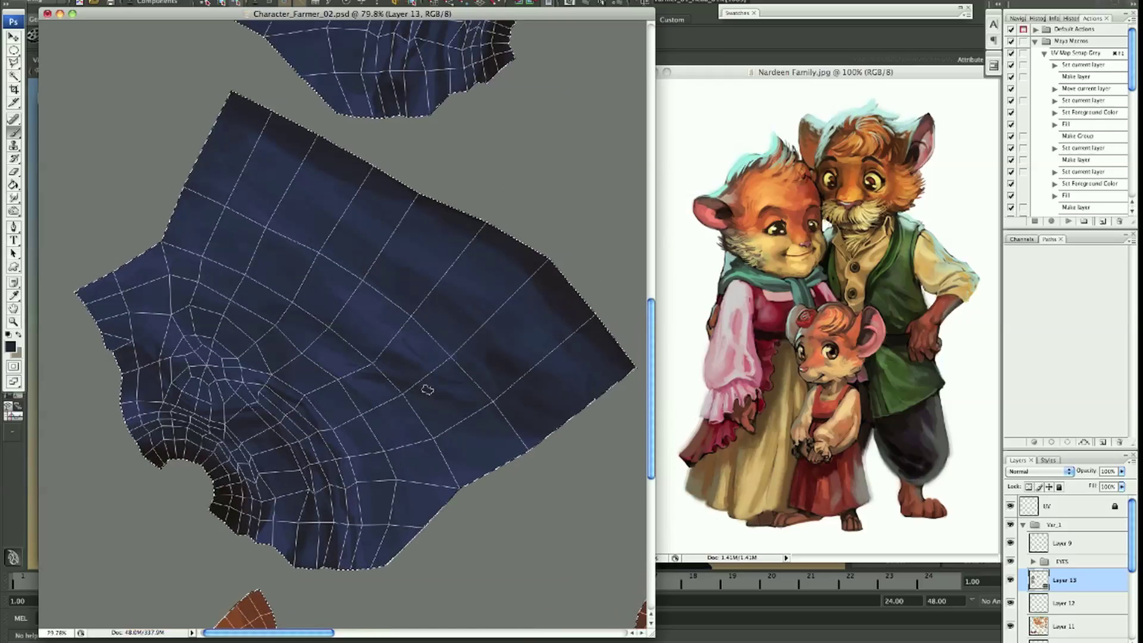
{"action": "left_click_drag", "start_coordinate": [513, 361], "coordinate": [447, 390]}
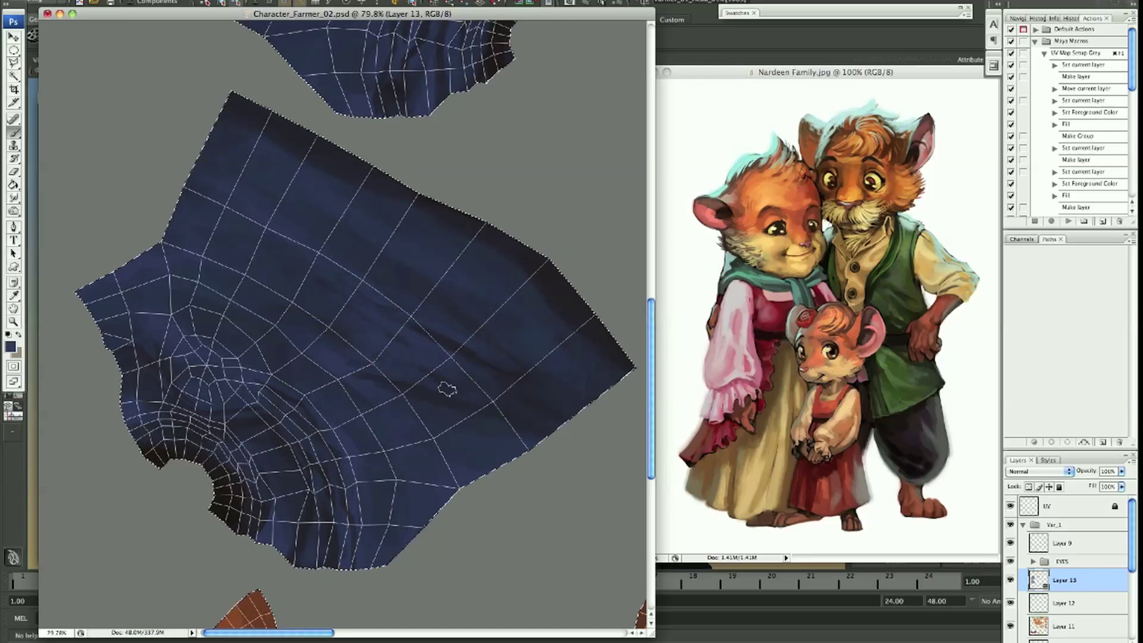
{"action": "key", "text": "F2"}
{"action": "left_click_drag", "start_coordinate": [341, 516], "coordinate": [227, 426]}
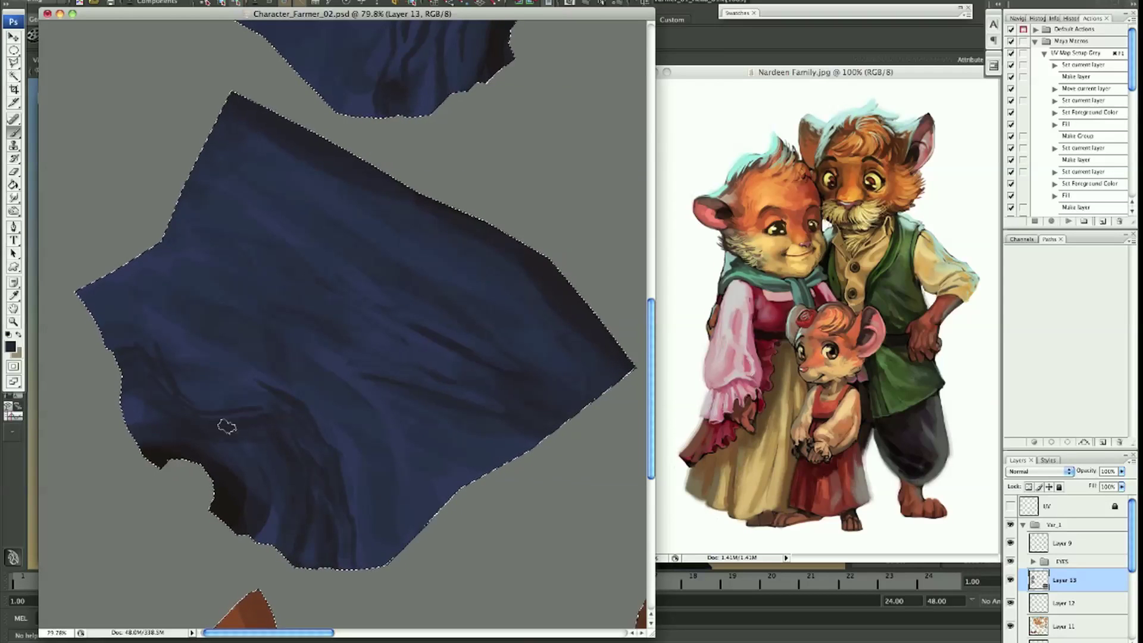
{"action": "left_click_drag", "start_coordinate": [245, 466], "coordinate": [245, 483]}
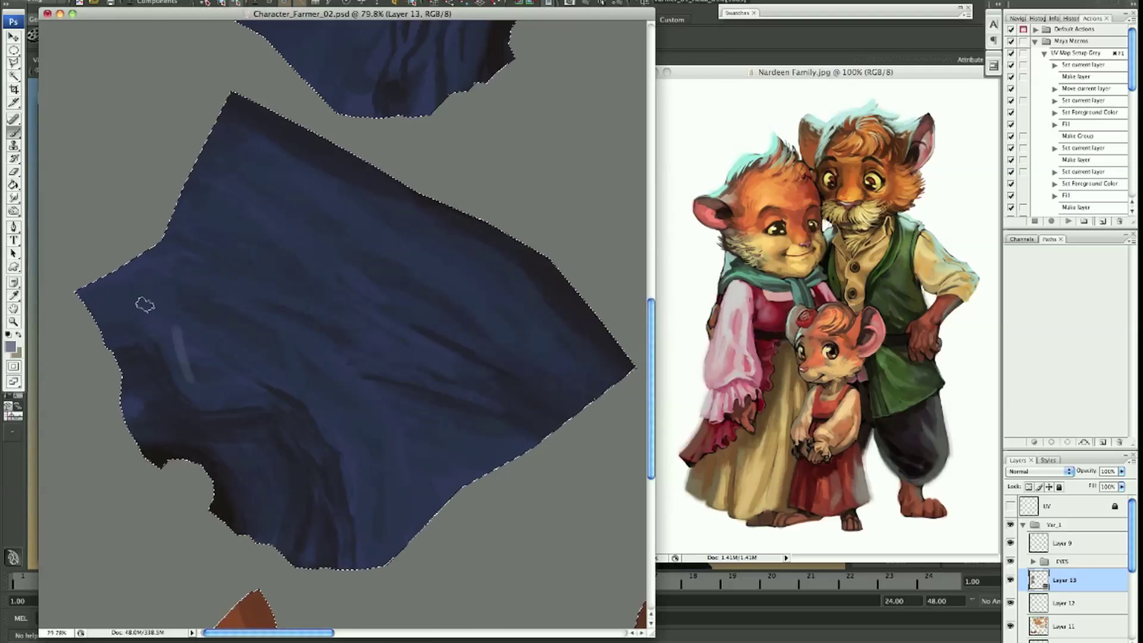
{"action": "key", "text": "F1"}
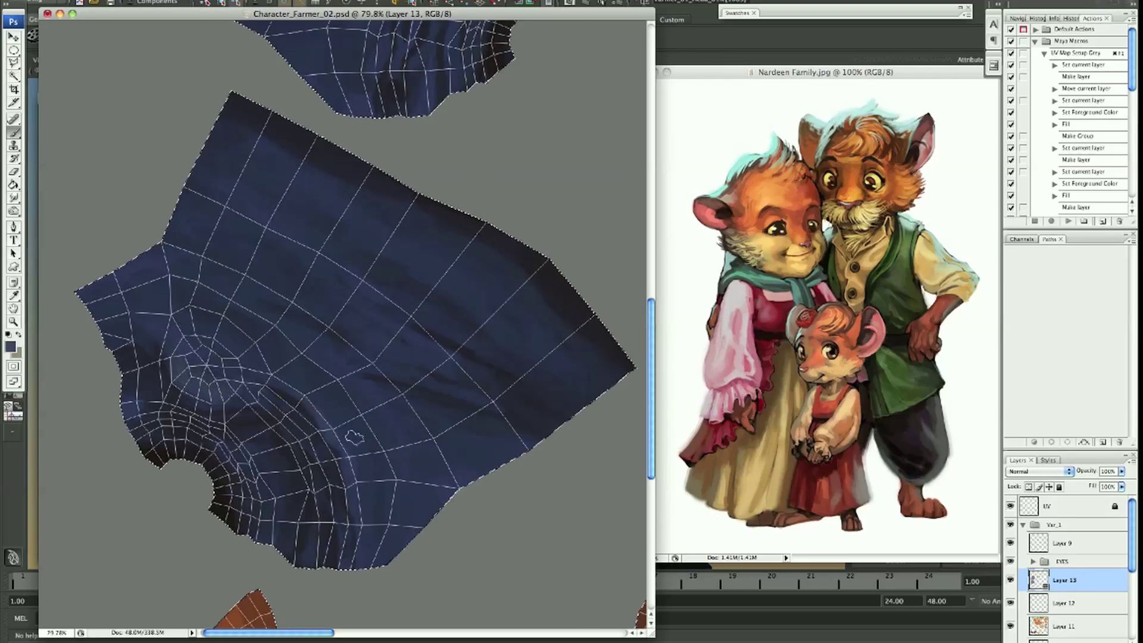
{"action": "left_click_drag", "start_coordinate": [233, 386], "coordinate": [485, 211]}
{"action": "left_click_drag", "start_coordinate": [324, 386], "coordinate": [429, 399]}
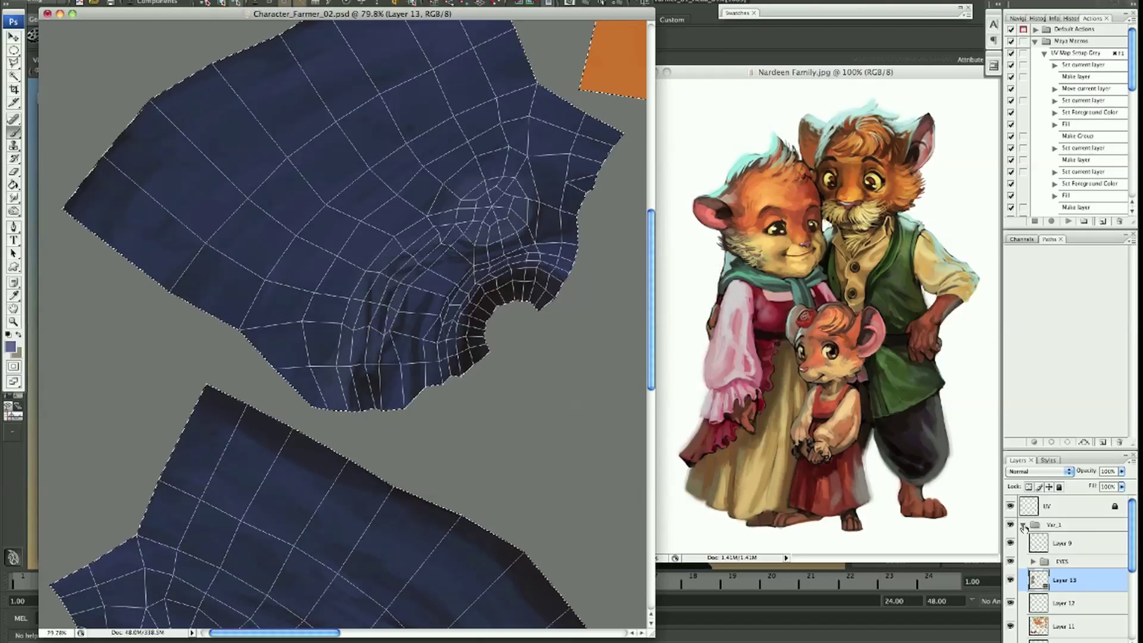
{"action": "key", "text": "ctrl+comma"}
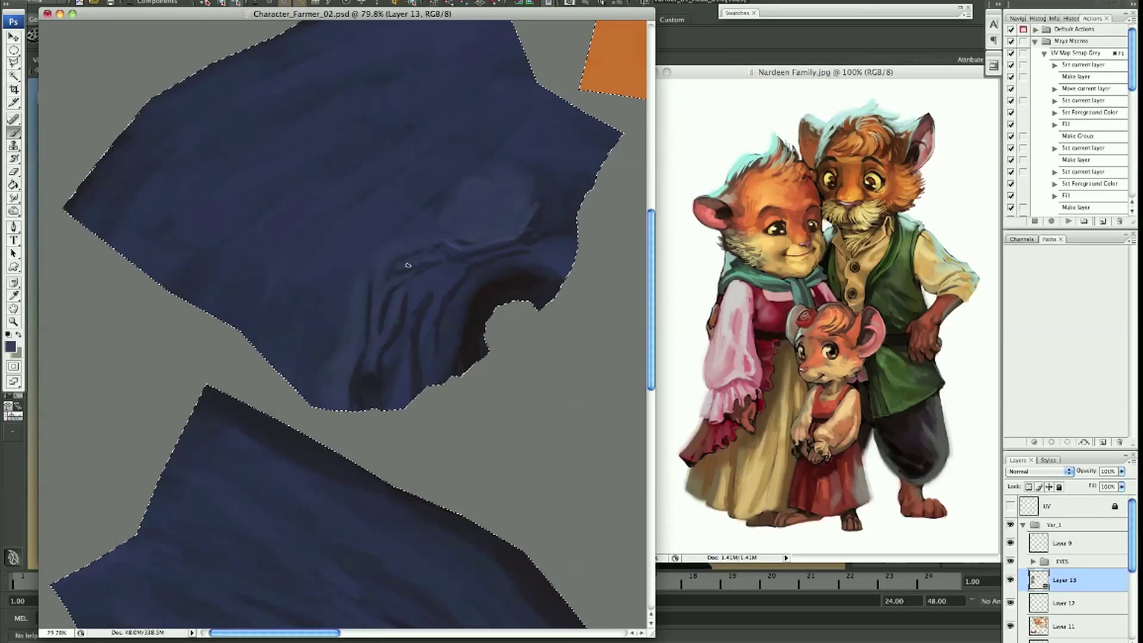
Streak lighter-blue highlights across the pants top with a larger brush
{"action": "key", "text": "Return"}
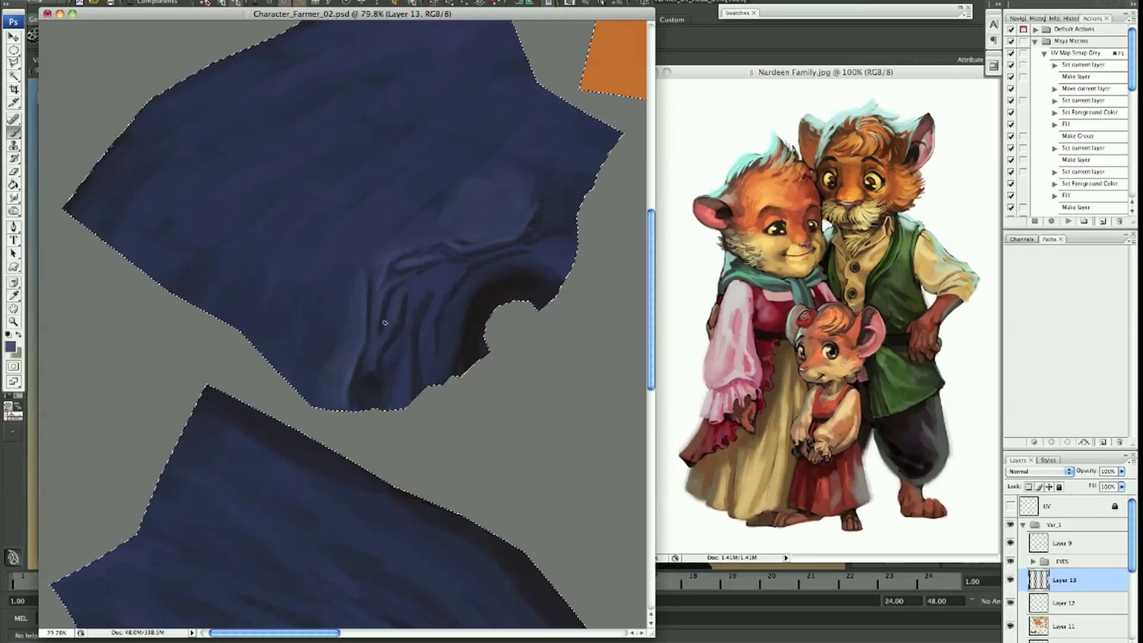
{"action": "key", "text": "bracketright"}
{"action": "key", "text": "bracketright"}
{"action": "key", "text": "bracketright"}
{"action": "left_click_drag", "start_coordinate": [310, 84], "coordinate": [428, 43]}
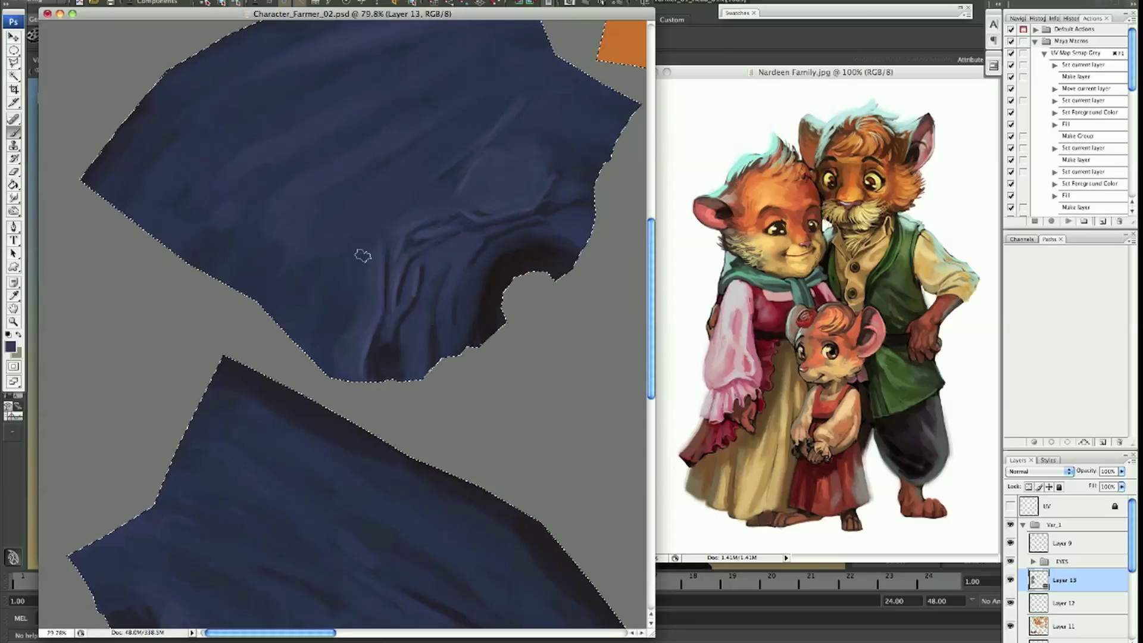
{"action": "scroll", "coordinate": [364, 280], "scroll_direction": "down", "scroll_amount": 5}
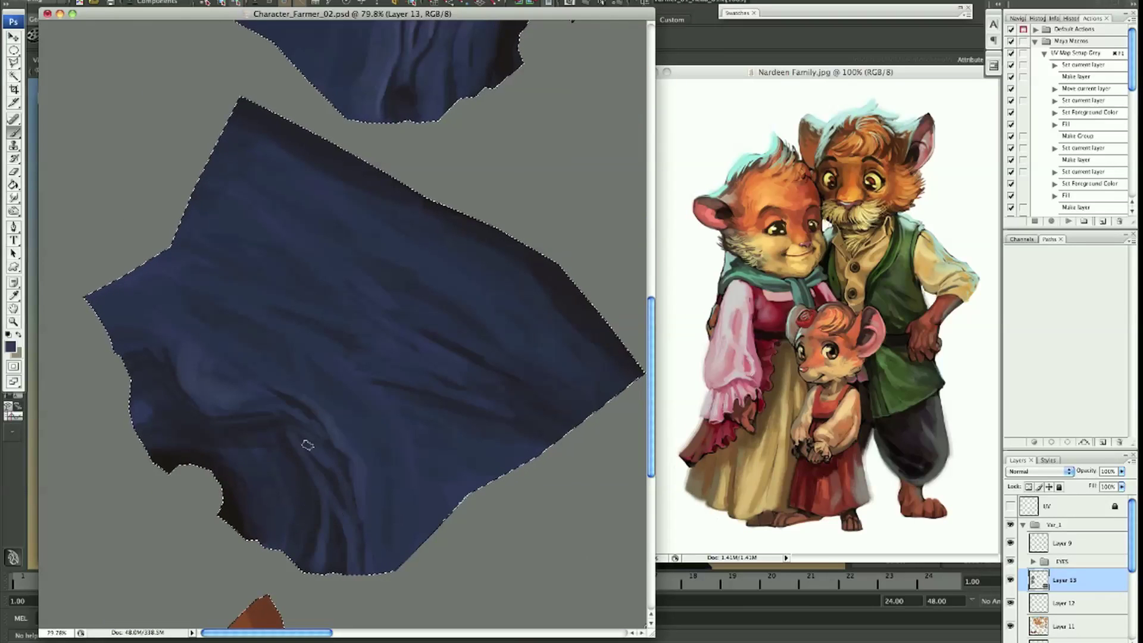
{"action": "left_click_drag", "start_coordinate": [160, 355], "coordinate": [505, 352]}
{"action": "scroll", "coordinate": [296, 387], "scroll_direction": "down", "scroll_amount": 3}
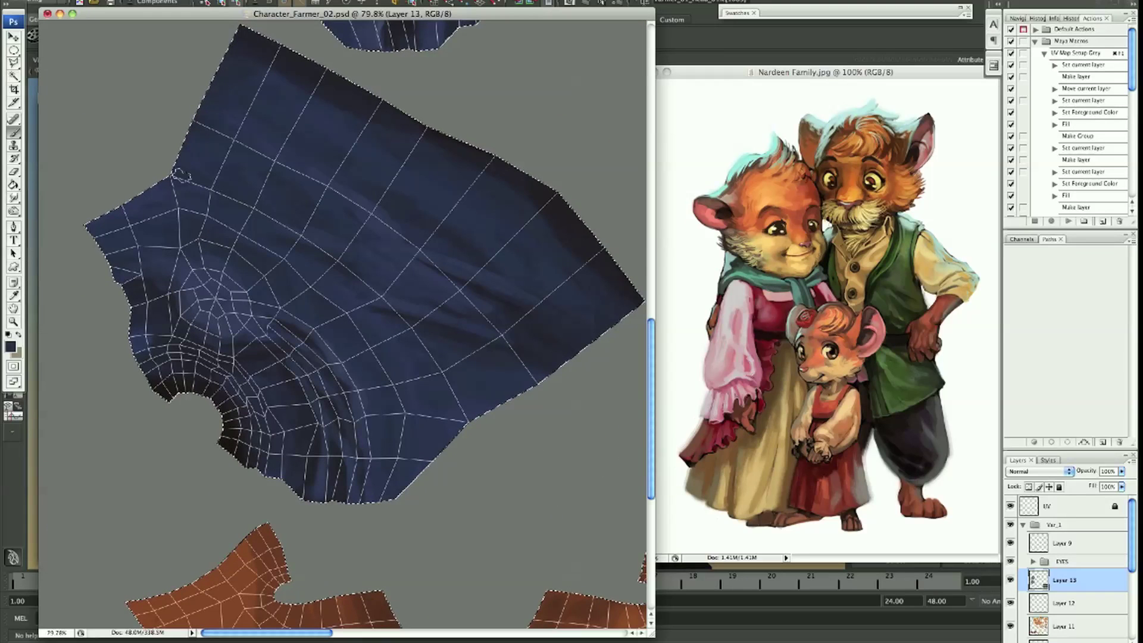
Sample a dark blue from the pants and shade their right side
{"action": "left_click", "coordinate": [556, 238], "text": "alt"}
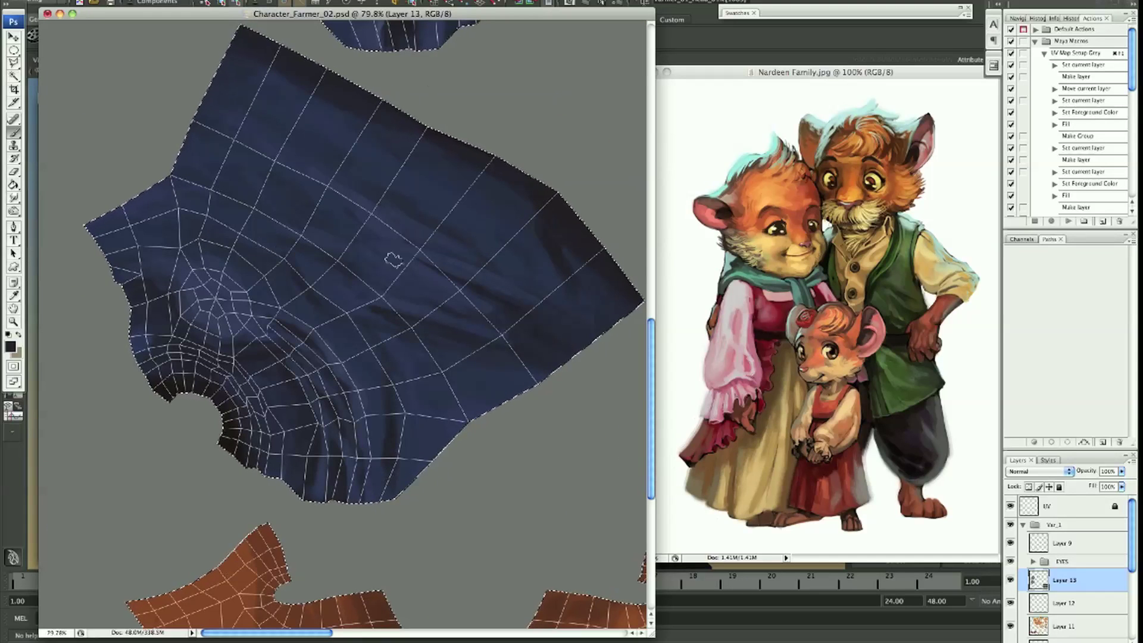
{"action": "left_click_drag", "start_coordinate": [375, 445], "coordinate": [509, 282]}
{"action": "scroll", "coordinate": [567, 260], "scroll_direction": "up", "scroll_amount": 10}
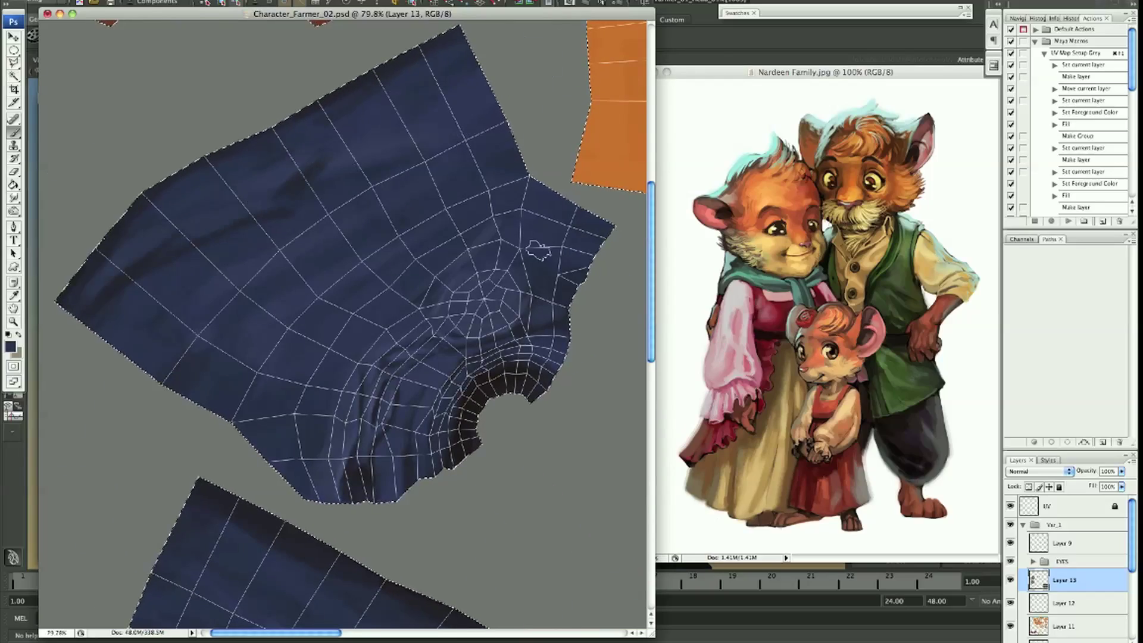
{"action": "scroll", "coordinate": [326, 358], "scroll_direction": "down", "scroll_amount": 10}
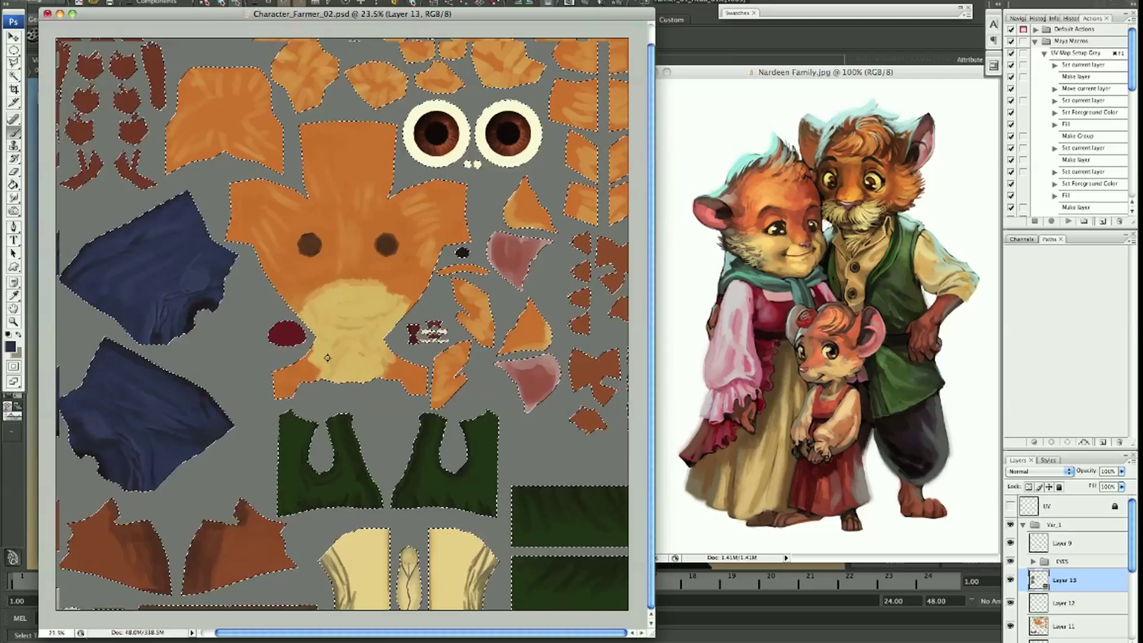
Show the UV wireframe over the painted texture
{"action": "scroll", "coordinate": [327, 358], "scroll_direction": "up", "scroll_amount": 2}
{"action": "scroll", "coordinate": [281, 502], "scroll_direction": "up", "scroll_amount": 2}
{"action": "scroll", "coordinate": [280, 502], "scroll_direction": "up", "scroll_amount": 2}
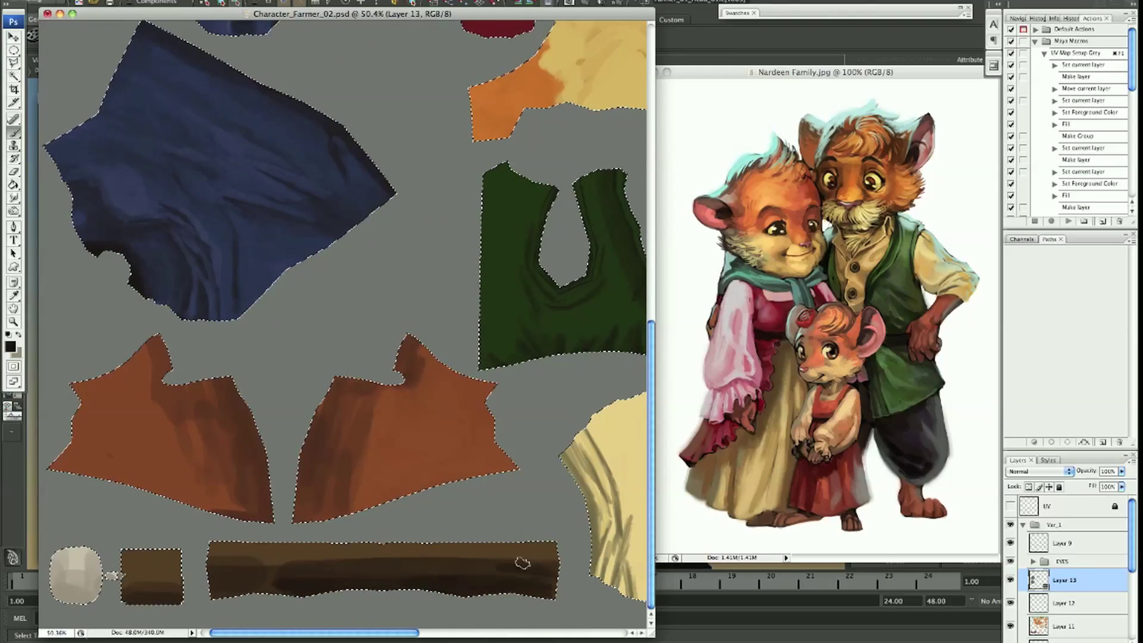
{"action": "key", "text": "ctrl+comma"}
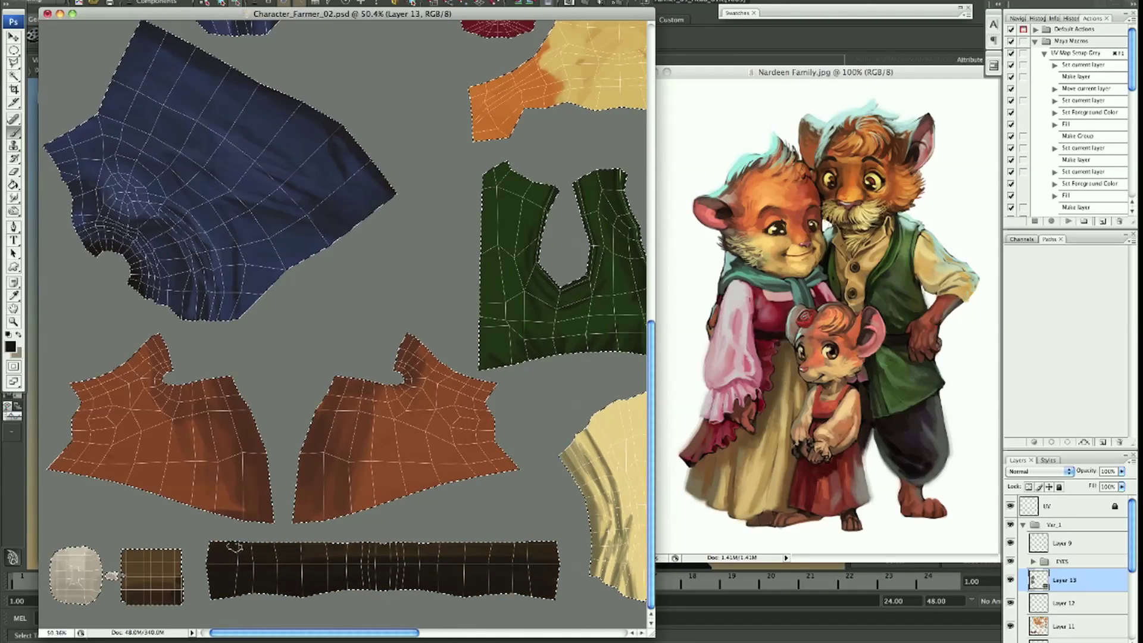
{"action": "key", "text": "F1"}
{"action": "key", "text": "Escape"}
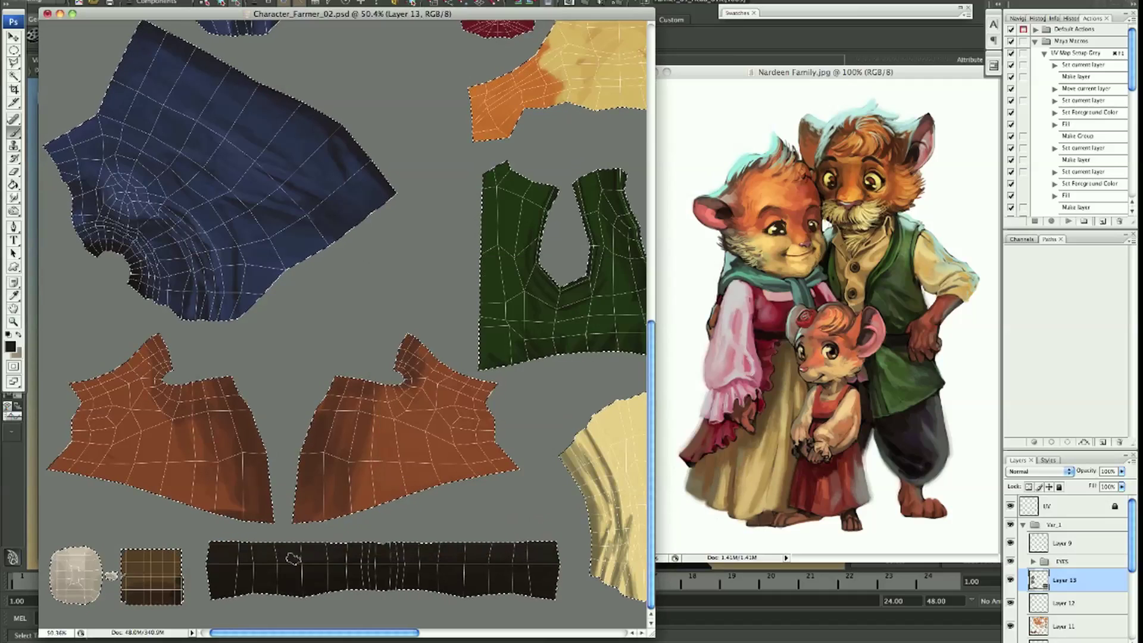
{"action": "scroll", "coordinate": [167, 549], "scroll_direction": "left", "scroll_amount": 2}
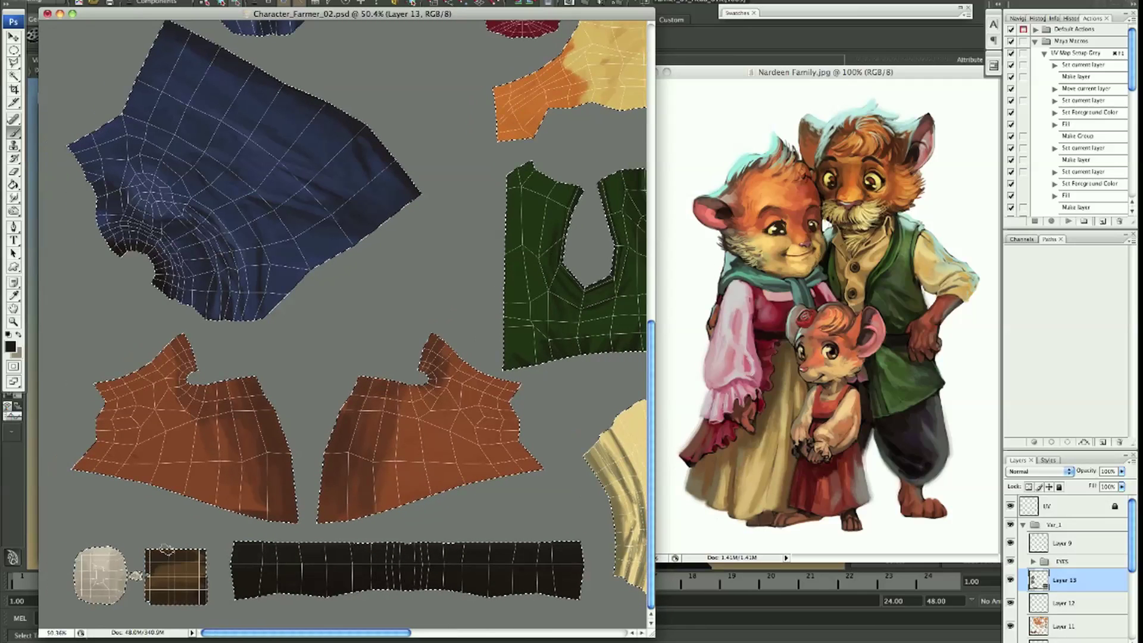
Choose dark brown as the painting colour and shade the right orange piece with it
{"action": "key", "text": "F1"}
{"action": "left_click", "coordinate": [247, 430]}
{"action": "key", "text": "Return"}
{"action": "left_click_drag", "start_coordinate": [380, 416], "coordinate": [515, 471]}
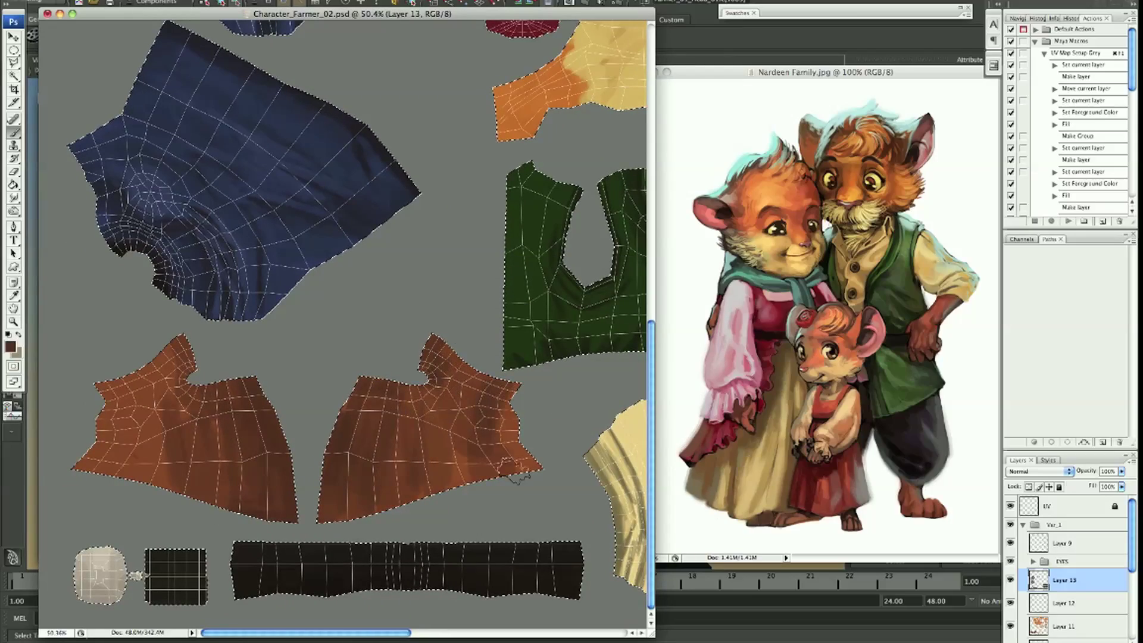
{"action": "scroll", "coordinate": [247, 286], "scroll_direction": "up", "scroll_amount": 5}
{"action": "scroll", "coordinate": [293, 268], "scroll_direction": "down", "scroll_amount": 5}
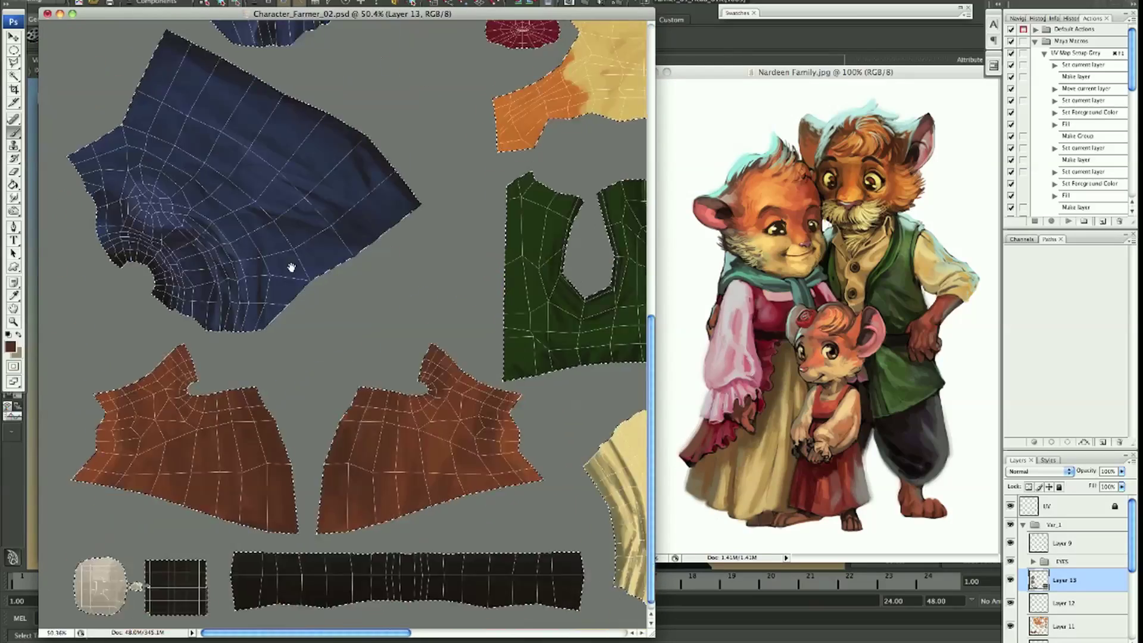
{"action": "scroll", "coordinate": [271, 172], "scroll_direction": "up", "scroll_amount": 5}
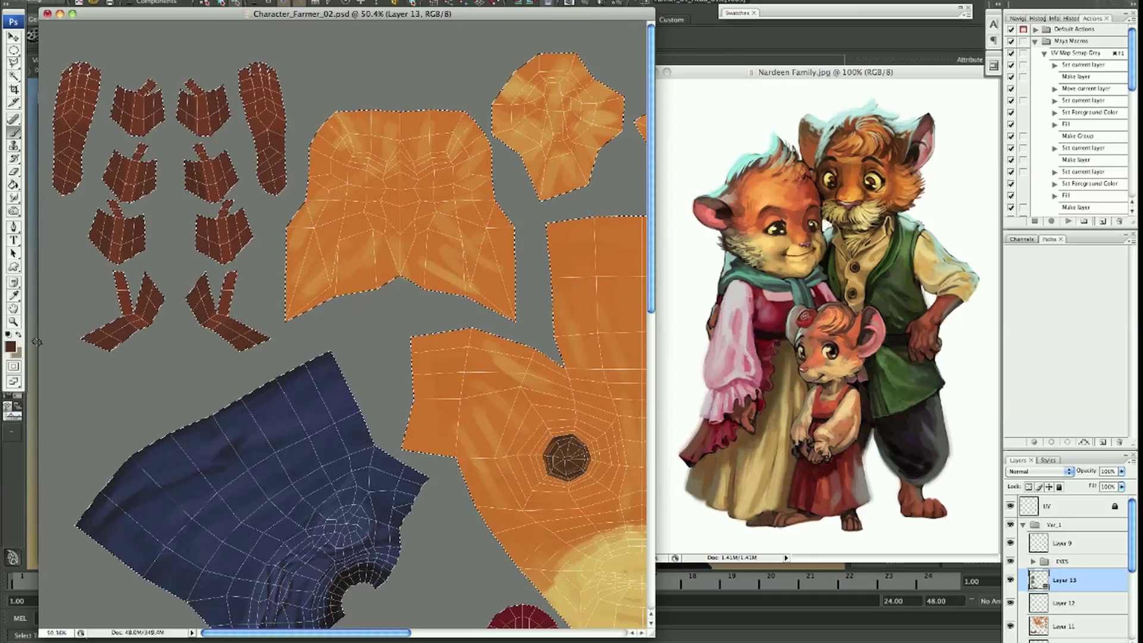
Paint lighter highlights on the Y-shaped, middle-left and lower-left V-shaped brown pieces
{"action": "left_click_drag", "start_coordinate": [190, 225], "coordinate": [236, 360]}
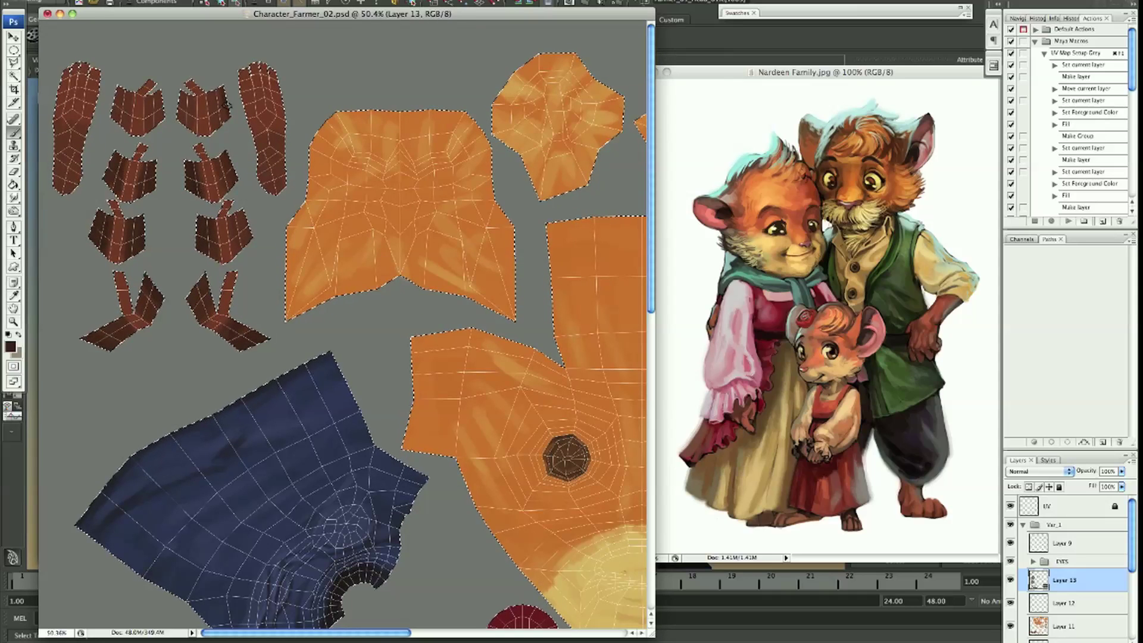
{"action": "scroll", "coordinate": [206, 320], "scroll_direction": "up", "scroll_amount": 2}
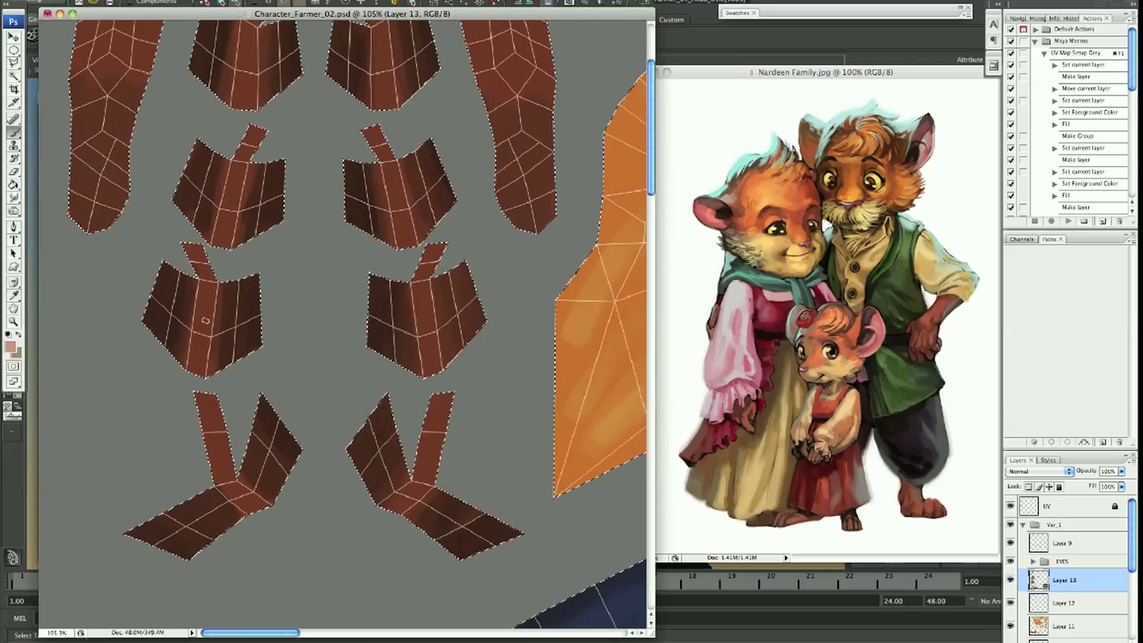
{"action": "scroll", "coordinate": [233, 205], "scroll_direction": "down", "scroll_amount": 2}
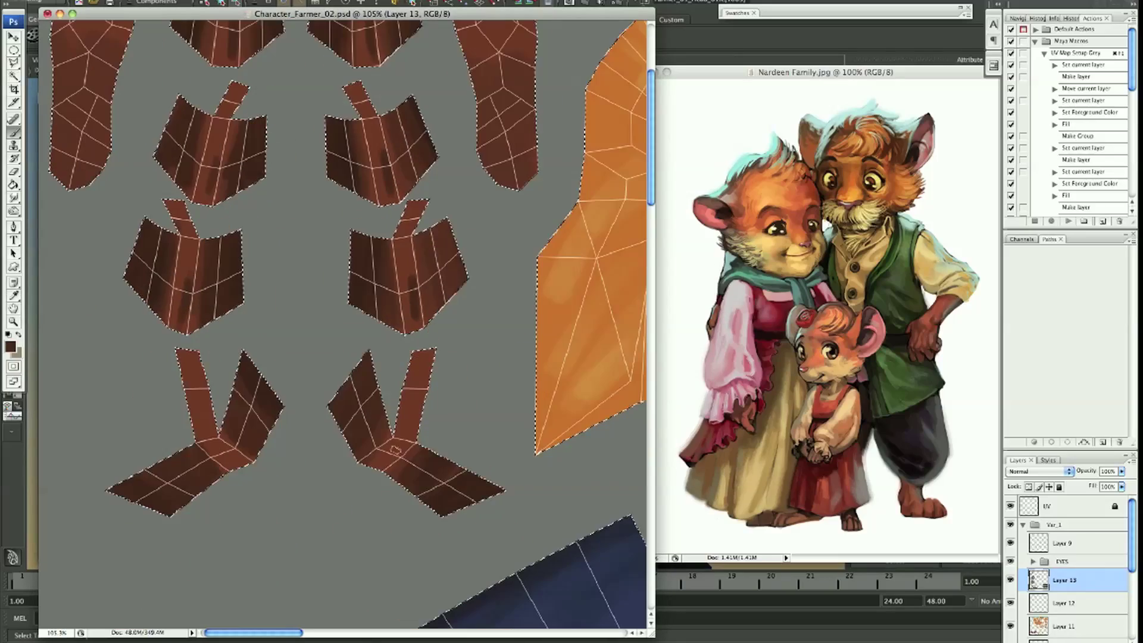
{"action": "left_click_drag", "start_coordinate": [182, 271], "coordinate": [179, 312]}
{"action": "left_click_drag", "start_coordinate": [156, 494], "coordinate": [222, 446]}
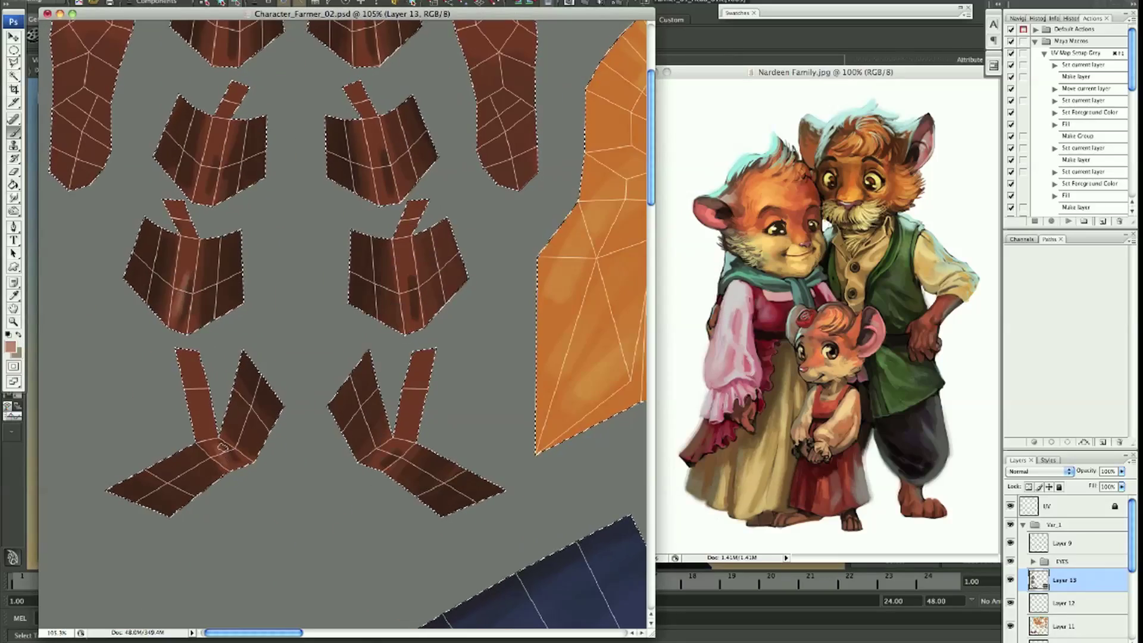
Sample dark brown from the painting and pan around the texture to review the other shells
{"action": "left_click", "coordinate": [384, 462], "text": "alt"}
{"action": "scroll", "coordinate": [410, 311], "scroll_direction": "up", "scroll_amount": 5}
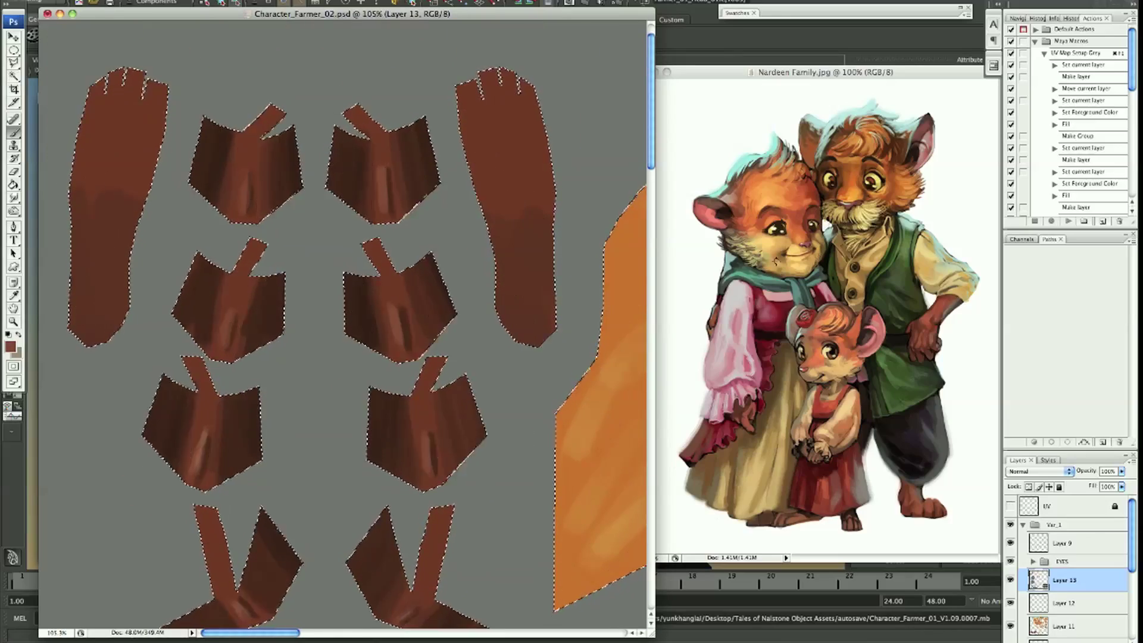
{"action": "scroll", "coordinate": [384, 174], "scroll_direction": "up", "scroll_amount": 3}
{"action": "scroll", "coordinate": [362, 278], "scroll_direction": "down", "scroll_amount": 5}
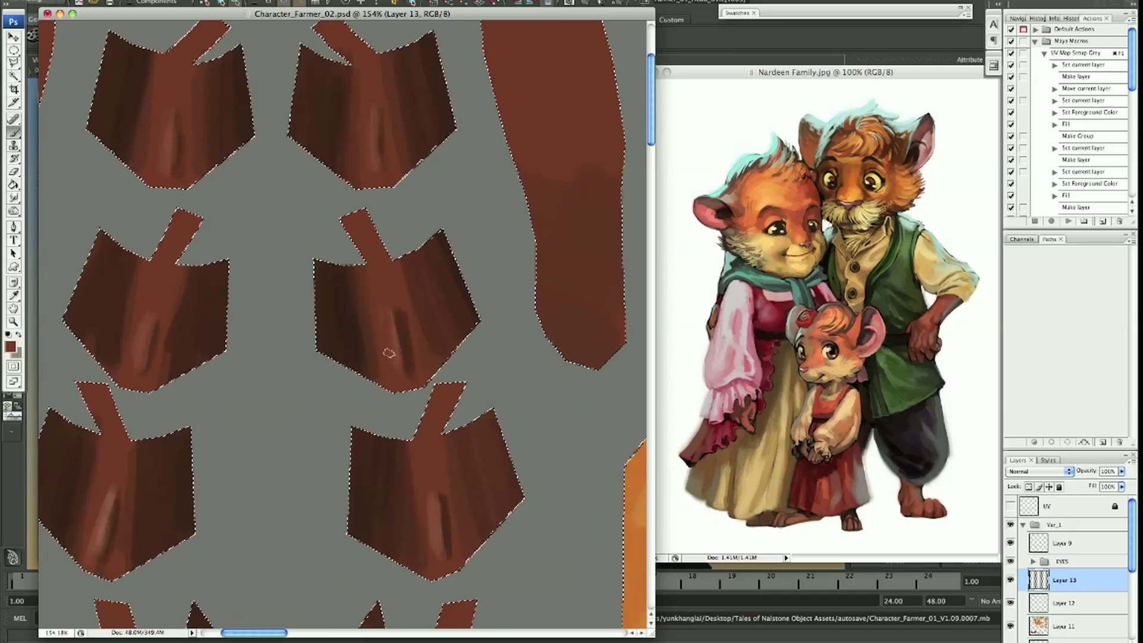
{"action": "scroll", "coordinate": [150, 361], "scroll_direction": "down", "scroll_amount": 3}
{"action": "scroll", "coordinate": [452, 362], "scroll_direction": "down", "scroll_amount": 4}
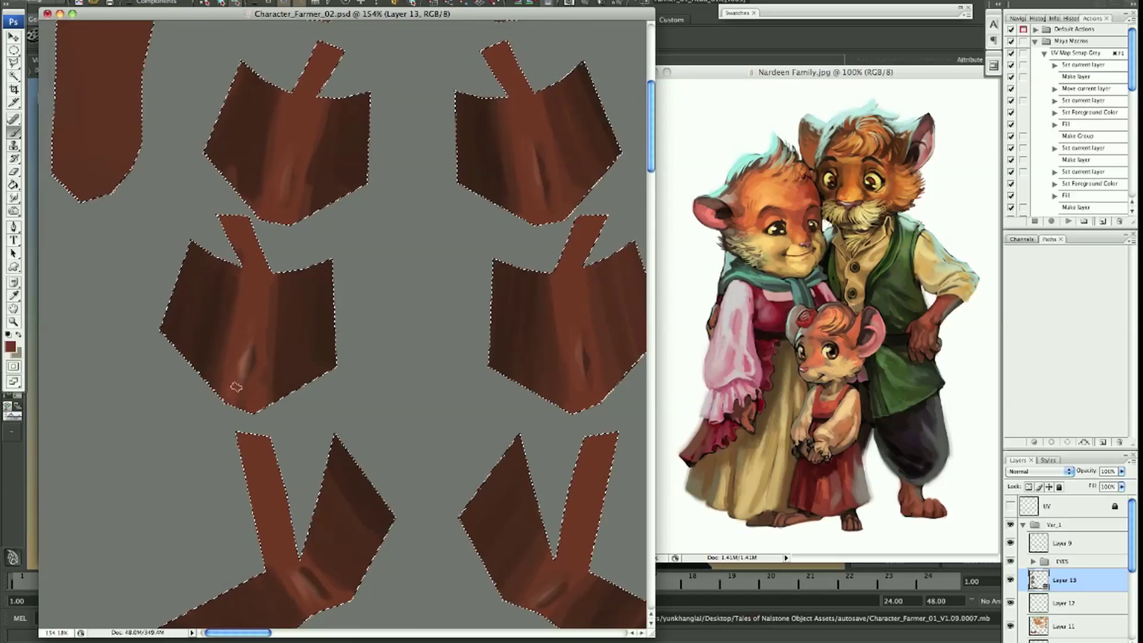
{"action": "scroll", "coordinate": [405, 422], "scroll_direction": "down", "scroll_amount": 3}
{"action": "scroll", "coordinate": [405, 422], "scroll_direction": "right", "scroll_amount": 5}
{"action": "scroll", "coordinate": [417, 387], "scroll_direction": "up", "scroll_amount": 5}
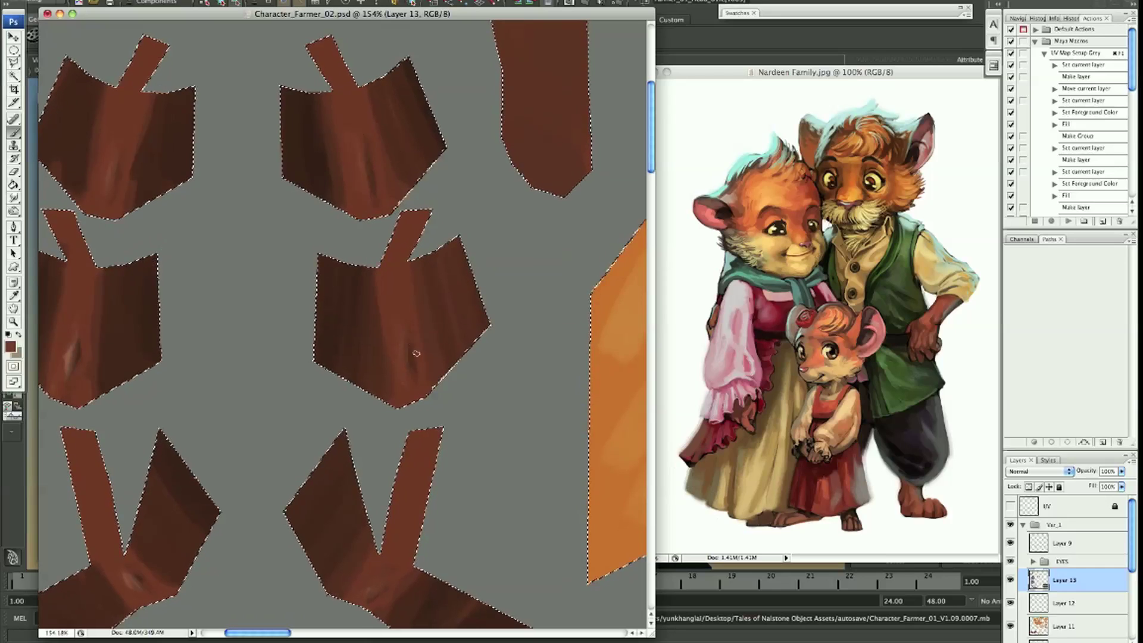
{"action": "scroll", "coordinate": [281, 296], "scroll_direction": "left", "scroll_amount": 5}
{"action": "scroll", "coordinate": [280, 295], "scroll_direction": "up", "scroll_amount": 5}
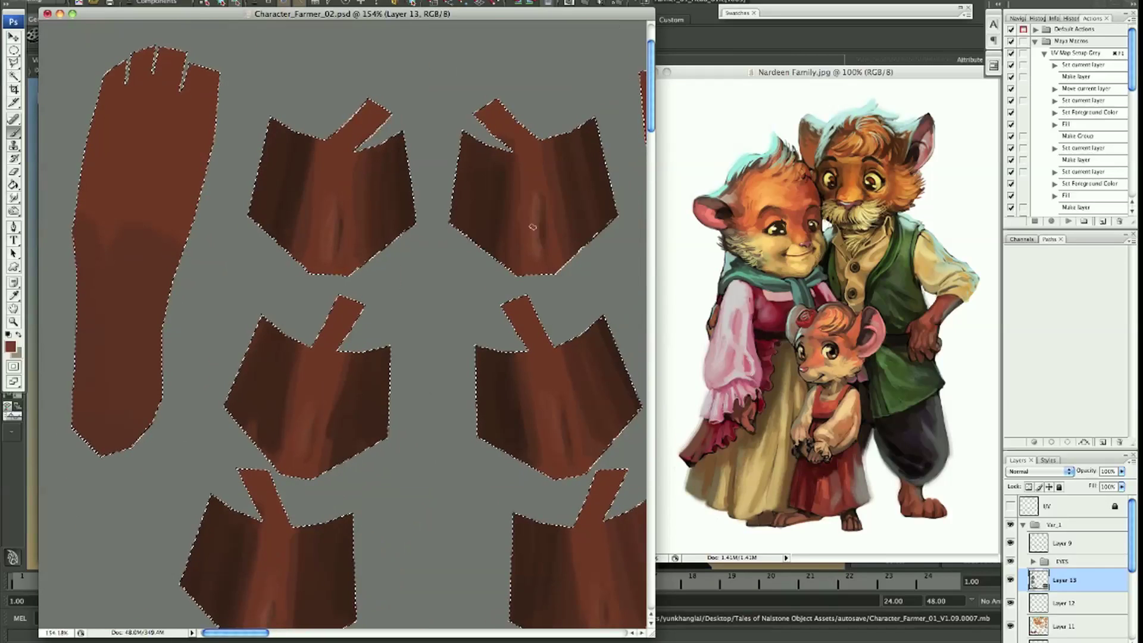
{"action": "scroll", "coordinate": [233, 361], "scroll_direction": "down", "scroll_amount": 5}
{"action": "scroll", "coordinate": [250, 338], "scroll_direction": "down", "scroll_amount": 5}
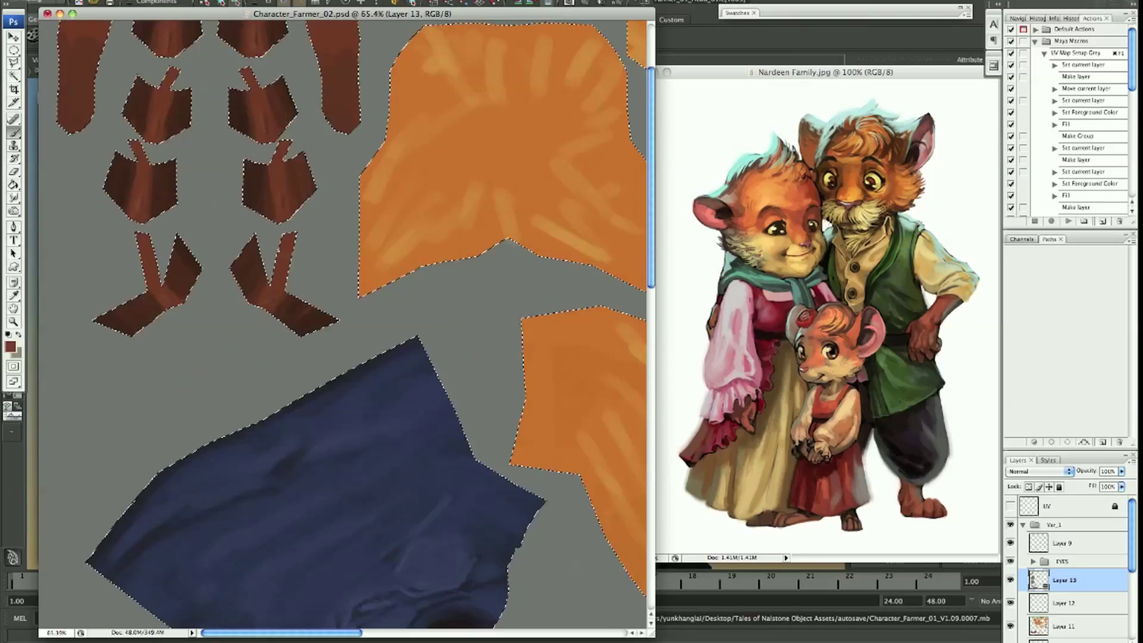
{"action": "scroll", "coordinate": [294, 285], "scroll_direction": "down", "scroll_amount": 5}
{"action": "scroll", "coordinate": [429, 441], "scroll_direction": "down", "scroll_amount": 5}
{"action": "scroll", "coordinate": [560, 341], "scroll_direction": "up", "scroll_amount": 3}
{"action": "scroll", "coordinate": [560, 341], "scroll_direction": "up", "scroll_amount": 3}
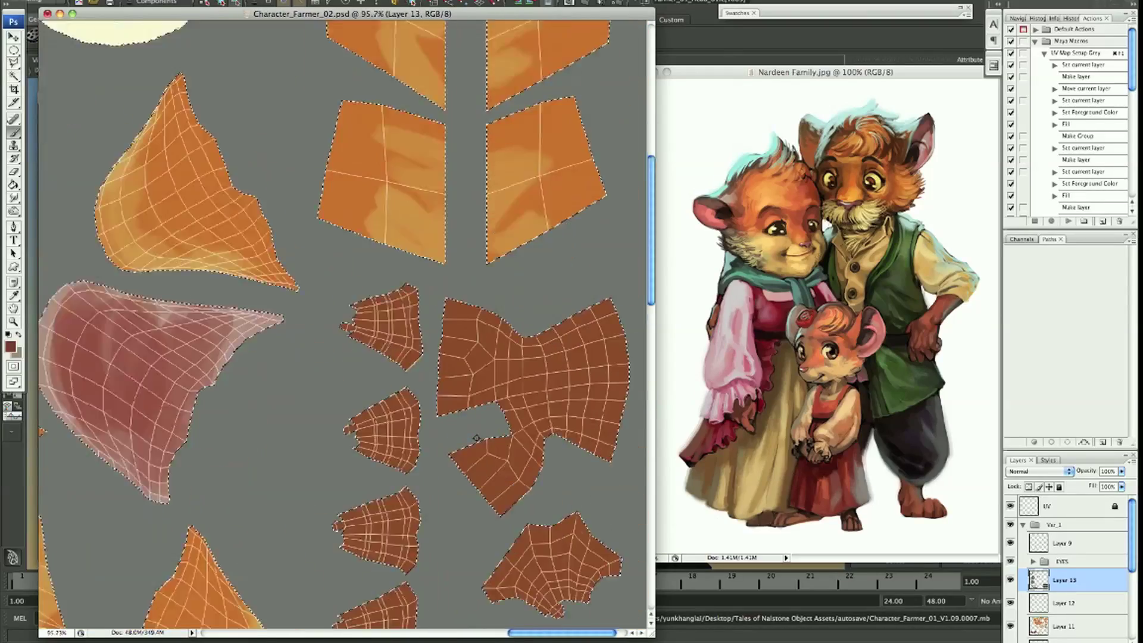
{"action": "scroll", "coordinate": [536, 357], "scroll_direction": "up", "scroll_amount": 2}
{"action": "scroll", "coordinate": [479, 413], "scroll_direction": "down", "scroll_amount": 5}
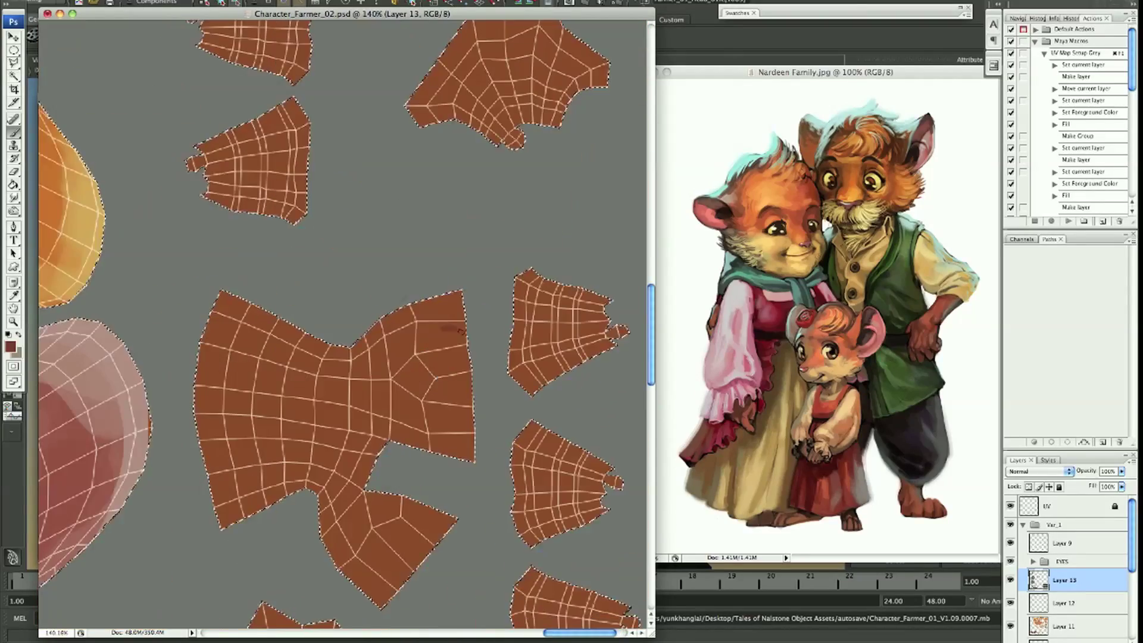
{"action": "scroll", "coordinate": [396, 369], "scroll_direction": "up", "scroll_amount": 2}
{"action": "scroll", "coordinate": [188, 417], "scroll_direction": "up", "scroll_amount": 5}
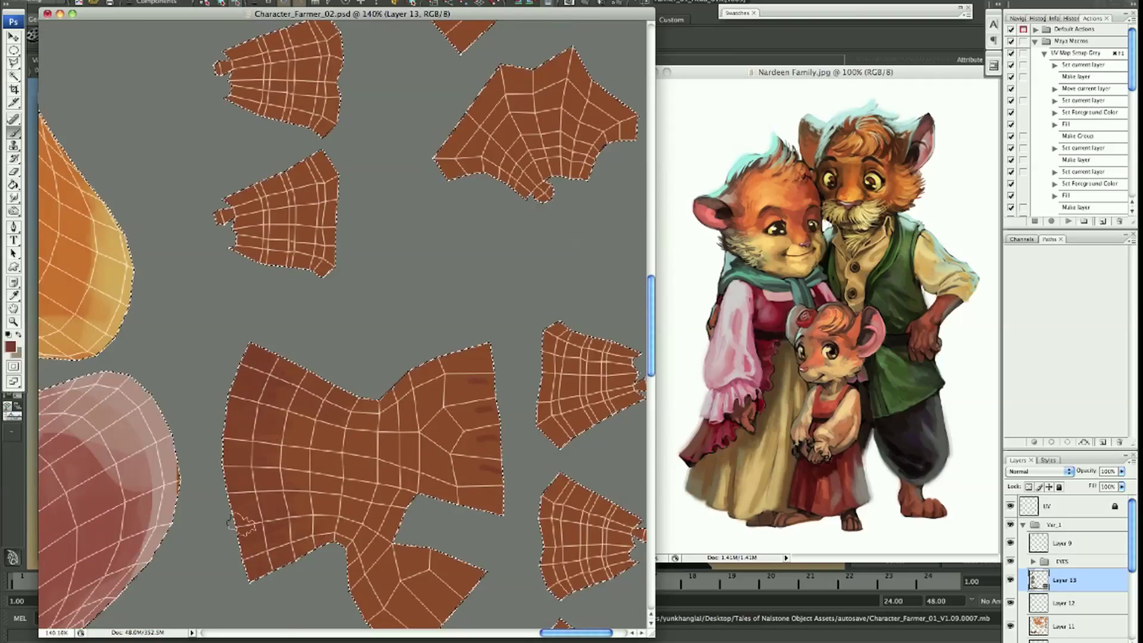
{"action": "scroll", "coordinate": [577, 195], "scroll_direction": "up", "scroll_amount": 3}
{"action": "scroll", "coordinate": [505, 117], "scroll_direction": "left", "scroll_amount": 2}
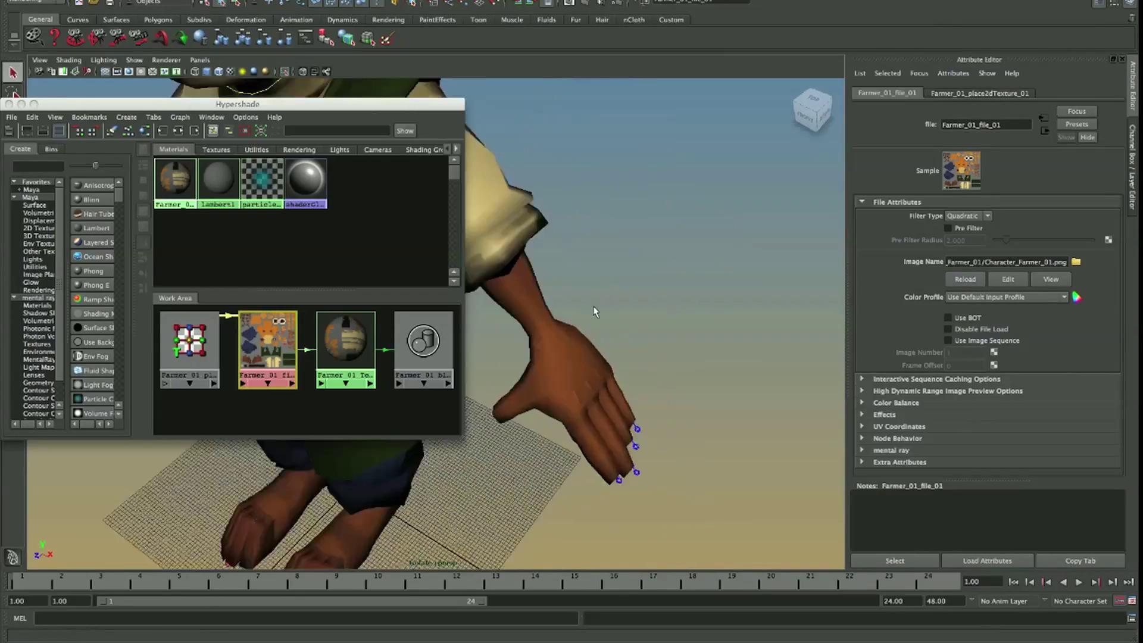
Orbit and zoom the Maya view onto the farmer's torso, then return to Photoshop
{"action": "left_click_drag", "start_coordinate": [654, 268], "coordinate": [614, 319]}
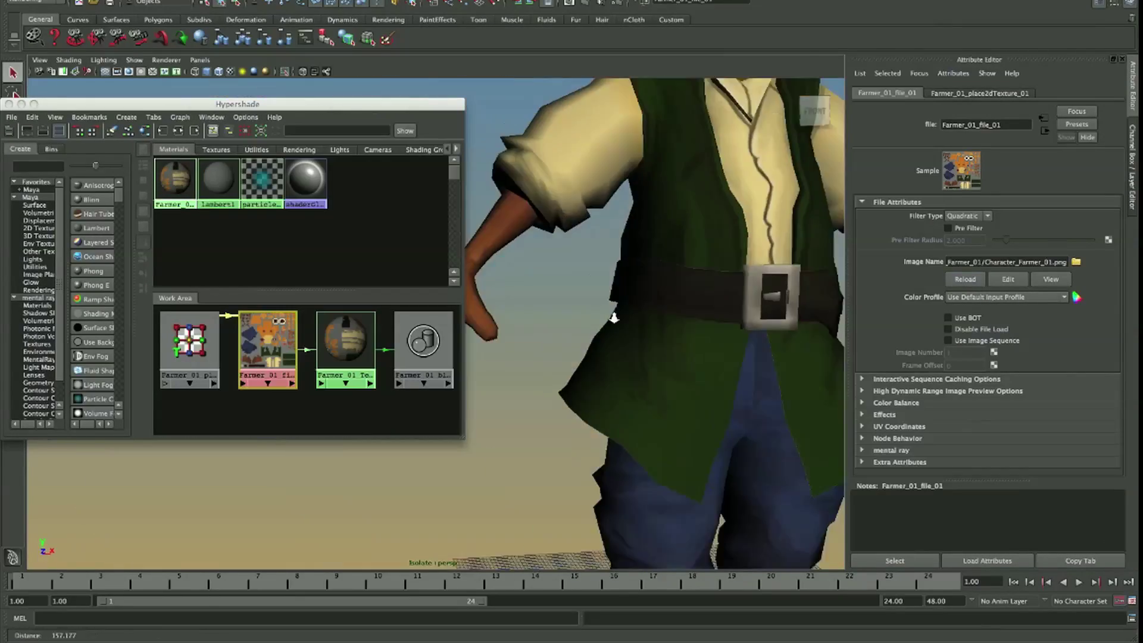
{"action": "key", "text": "super+Tab"}
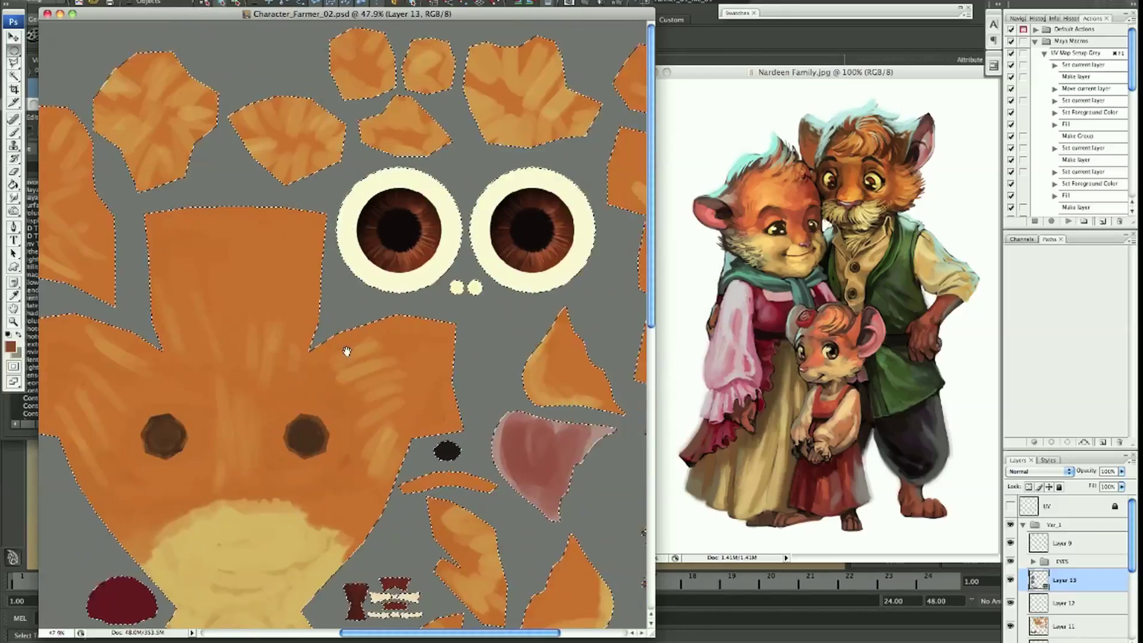
Paint faint shading streaks on the large brown hand piece
{"action": "scroll", "coordinate": [347, 351], "scroll_direction": "up", "scroll_amount": 5}
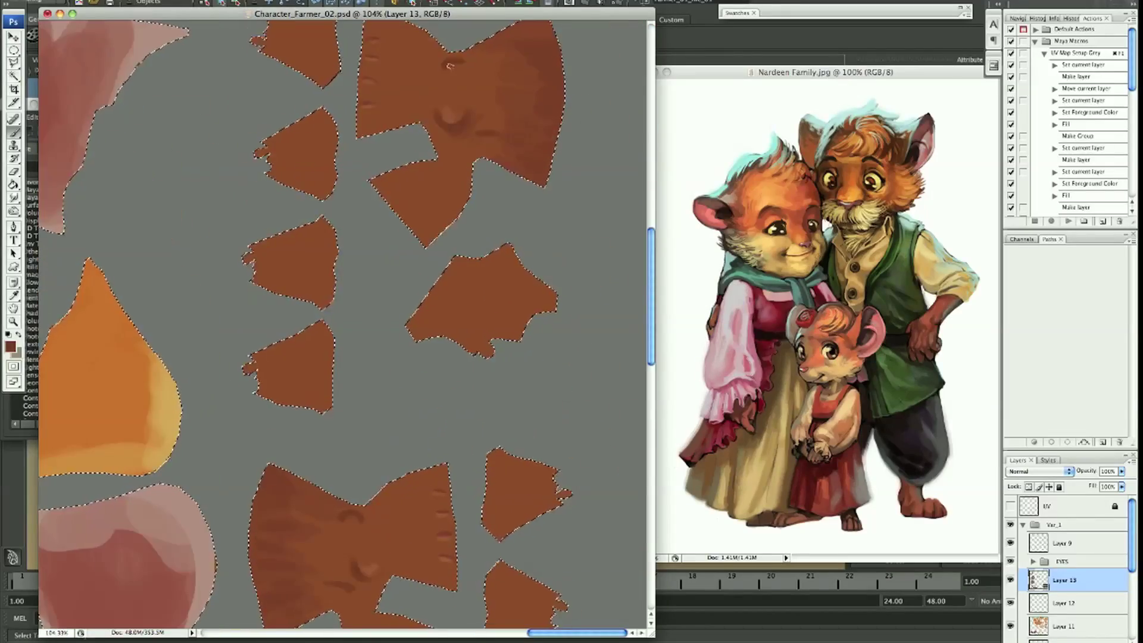
{"action": "scroll", "coordinate": [429, 238], "scroll_direction": "down", "scroll_amount": 5}
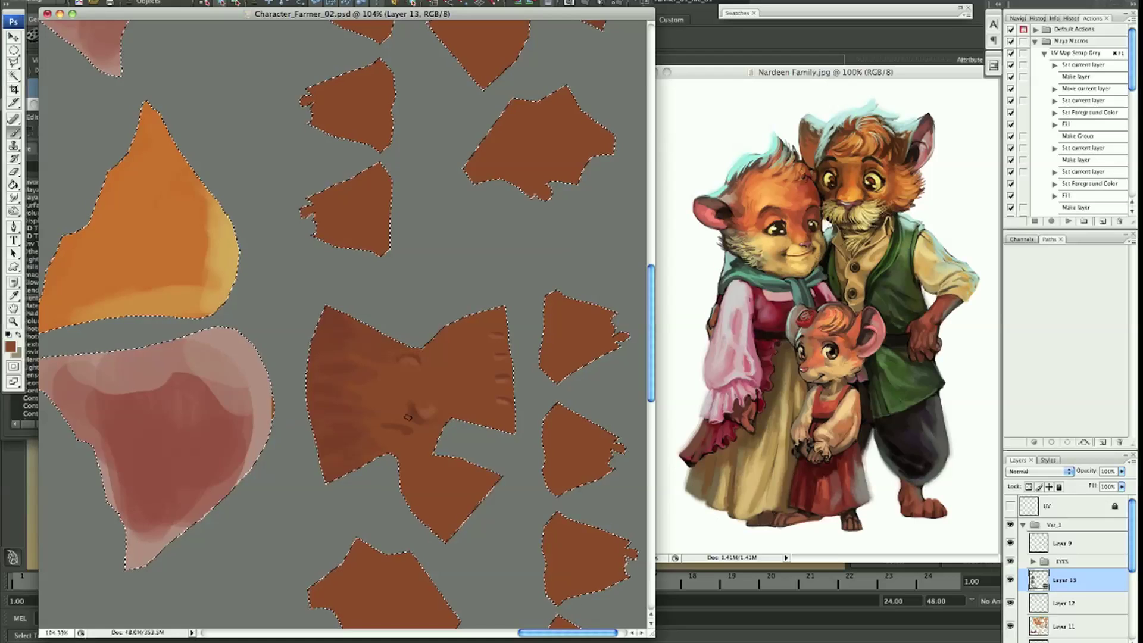
{"action": "scroll", "coordinate": [407, 418], "scroll_direction": "up", "scroll_amount": 3}
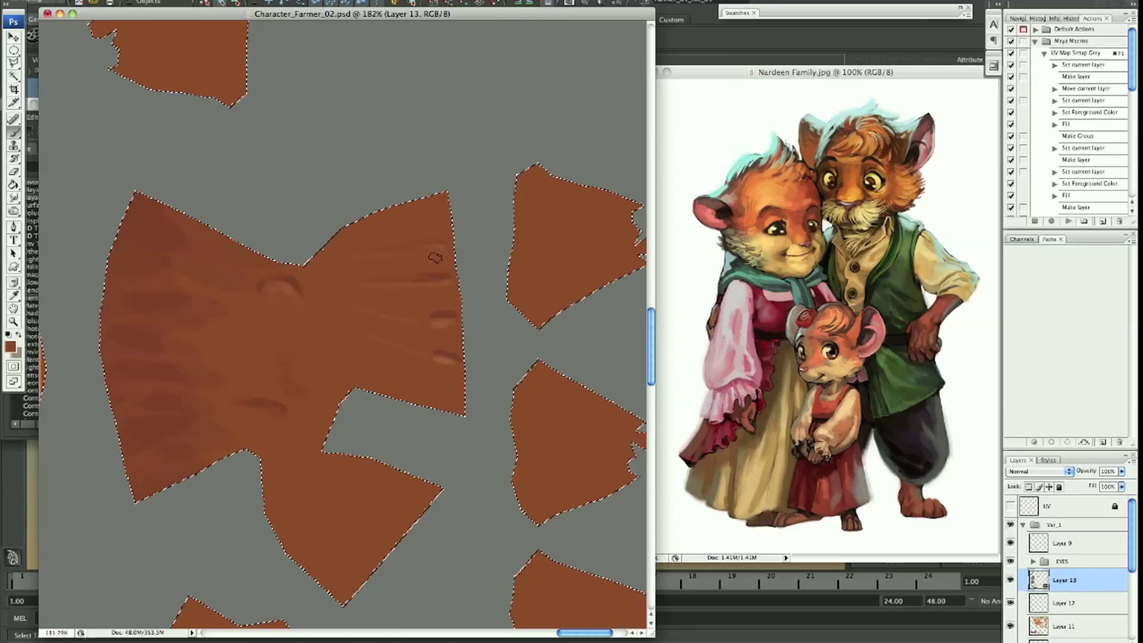
{"action": "mouse_move", "coordinate": [435, 258]}
{"action": "left_mouse_down"}
{"action": "mouse_move", "coordinate": [441, 325]}
{"action": "mouse_move", "coordinate": [431, 308]}
{"action": "left_mouse_up"}
Pan over to the face UVs and check the brush preset choices
{"action": "scroll", "coordinate": [248, 350], "scroll_direction": "up", "scroll_amount": 10}
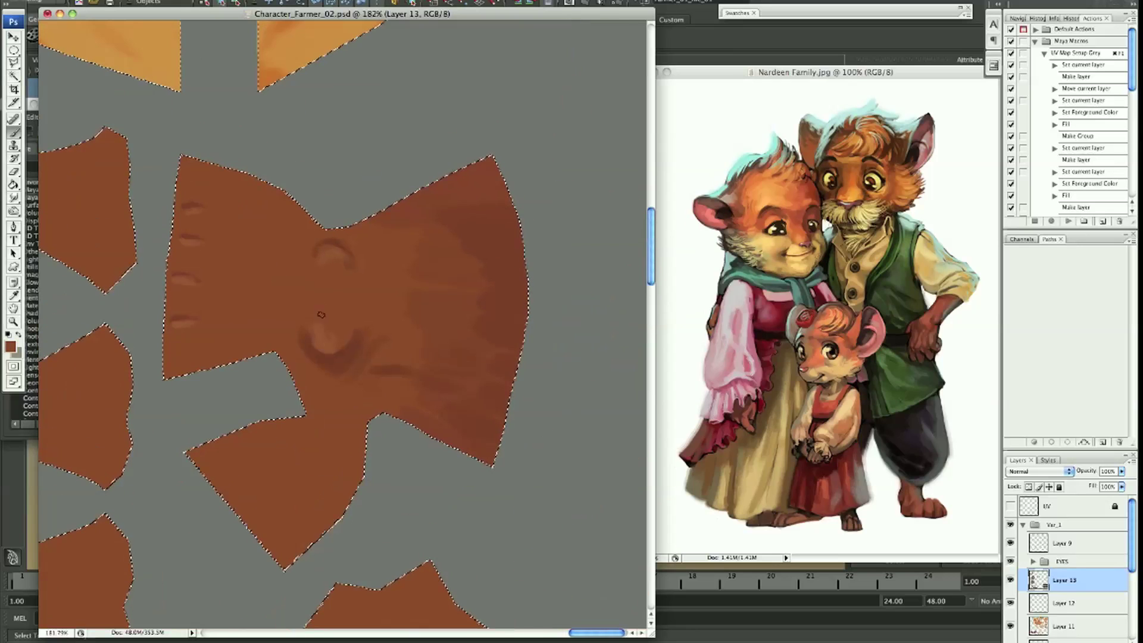
{"action": "scroll", "coordinate": [378, 341], "scroll_direction": "left", "scroll_amount": 5}
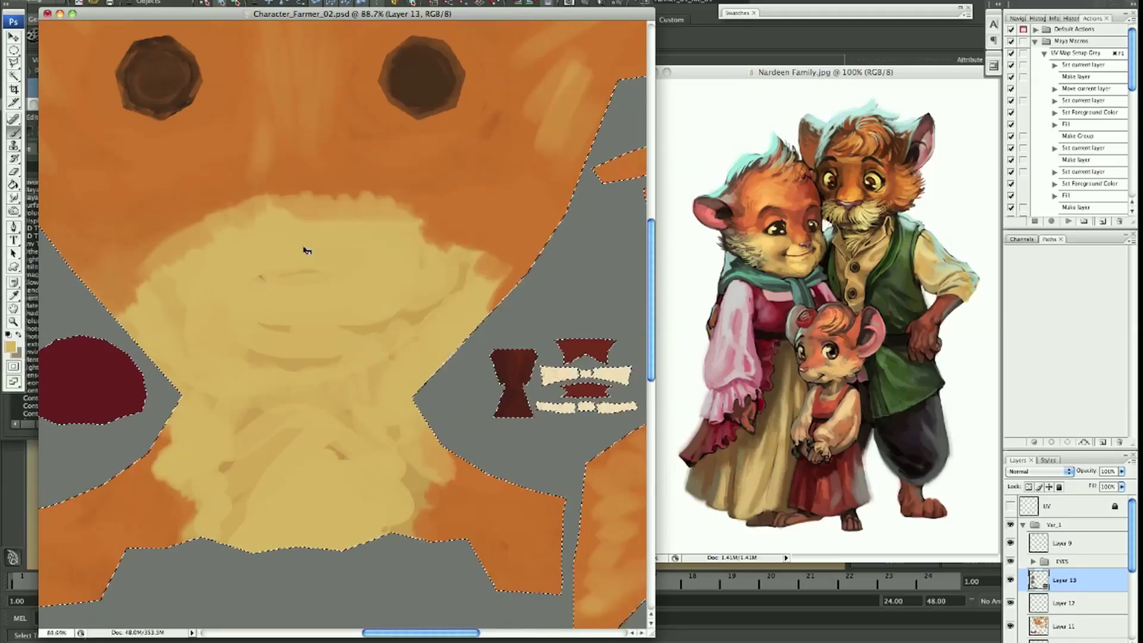
{"action": "right_click", "coordinate": [307, 247]}
{"action": "key", "text": "Escape"}
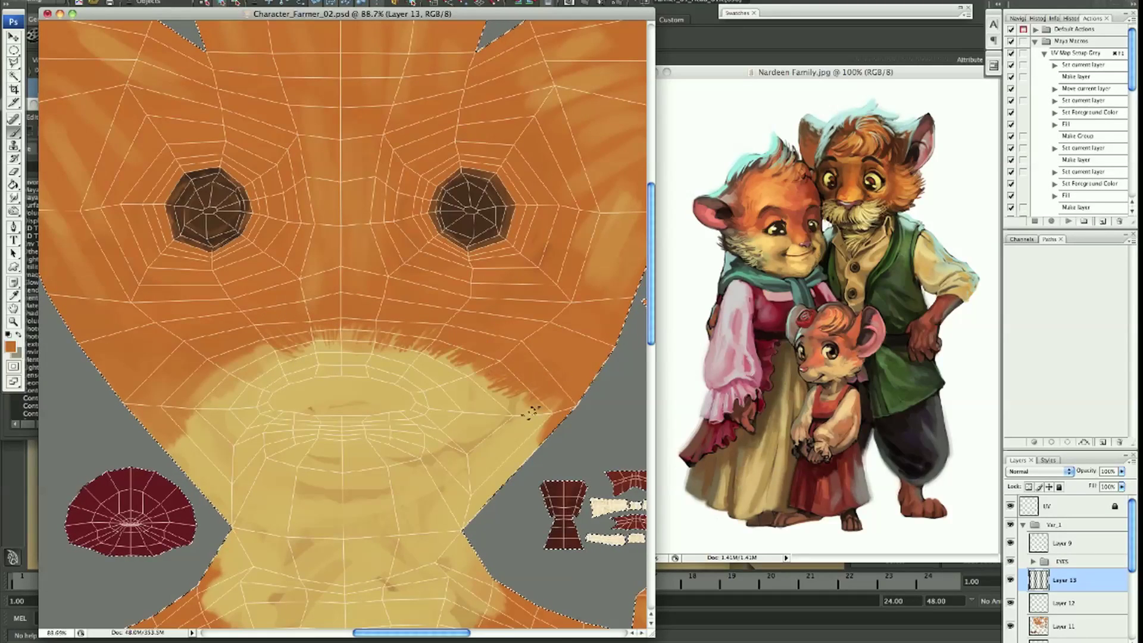
Paint feathery orange fur strokes along the chin, upper-left and right muzzle edges
{"action": "left_click_drag", "start_coordinate": [531, 410], "coordinate": [166, 412]}
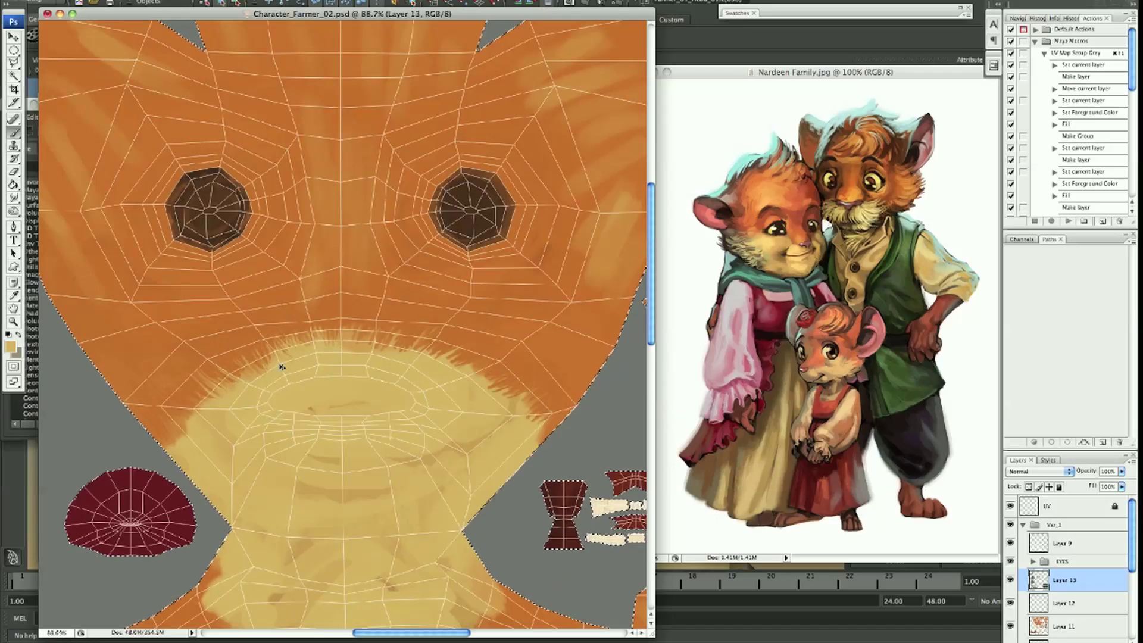
{"action": "left_click_drag", "start_coordinate": [282, 367], "coordinate": [225, 354]}
{"action": "left_click_drag", "start_coordinate": [479, 369], "coordinate": [535, 418]}
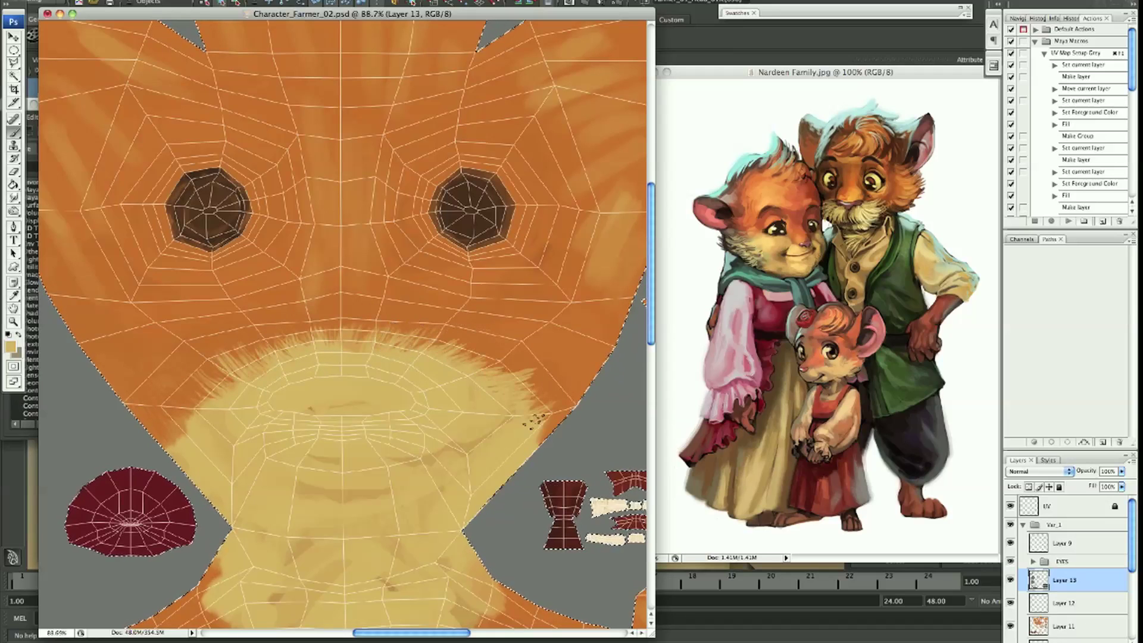
{"action": "scroll", "coordinate": [562, 191], "scroll_direction": "up", "scroll_amount": 3}
{"action": "scroll", "coordinate": [522, 350], "scroll_direction": "right", "scroll_amount": 3}
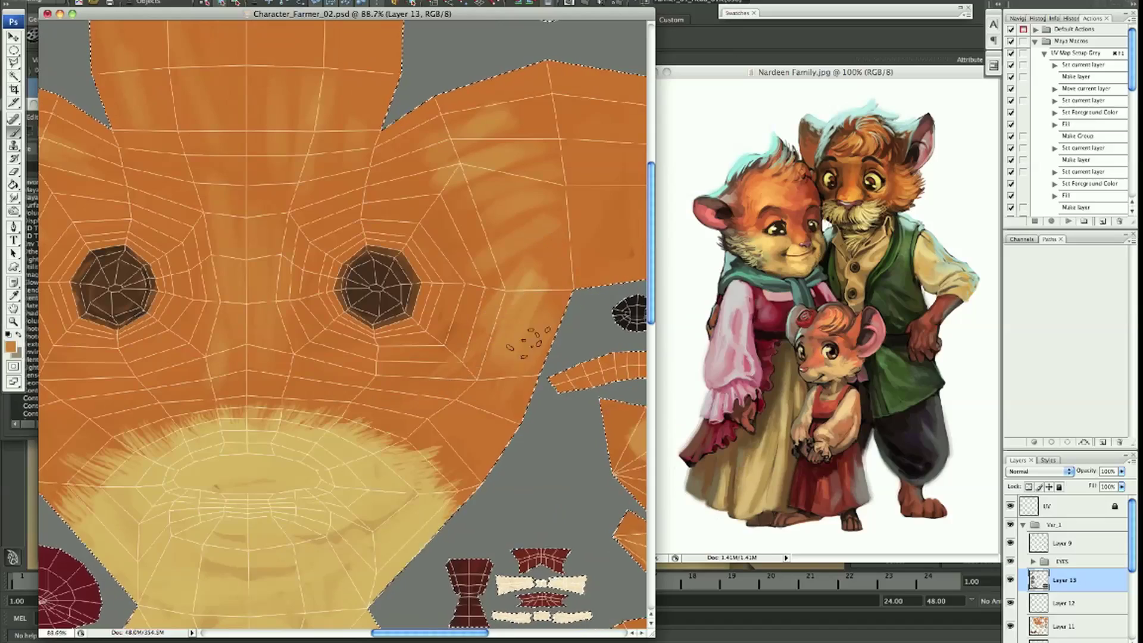
{"action": "scroll", "coordinate": [523, 274], "scroll_direction": "left", "scroll_amount": 2}
Hatch dark texture strokes across the muzzle, then hide the UV wireframe
{"action": "scroll", "coordinate": [417, 286], "scroll_direction": "up", "scroll_amount": 3}
{"action": "scroll", "coordinate": [369, 268], "scroll_direction": "left", "scroll_amount": 3}
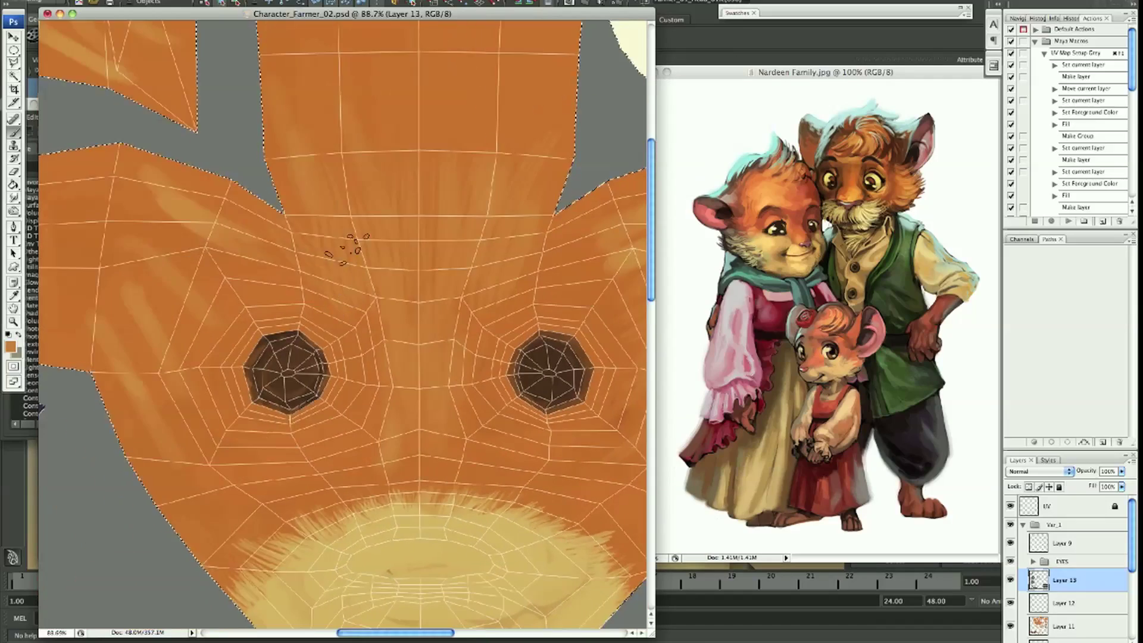
{"action": "scroll", "coordinate": [227, 297], "scroll_direction": "up", "scroll_amount": 2}
{"action": "scroll", "coordinate": [250, 286], "scroll_direction": "down", "scroll_amount": 5}
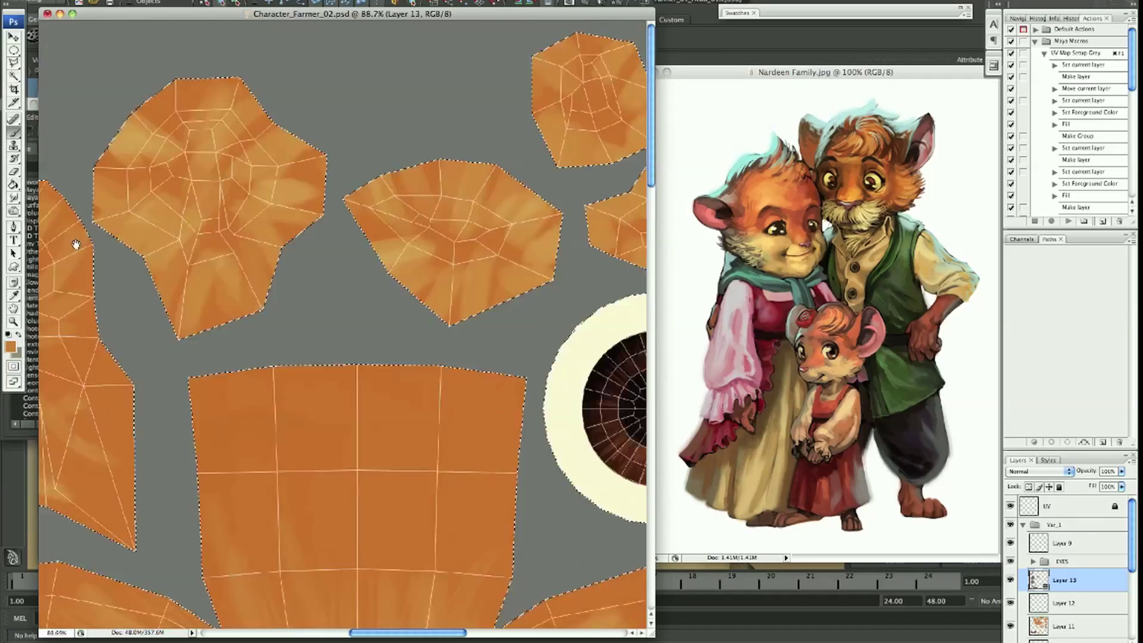
{"action": "scroll", "coordinate": [286, 262], "scroll_direction": "right", "scroll_amount": 3}
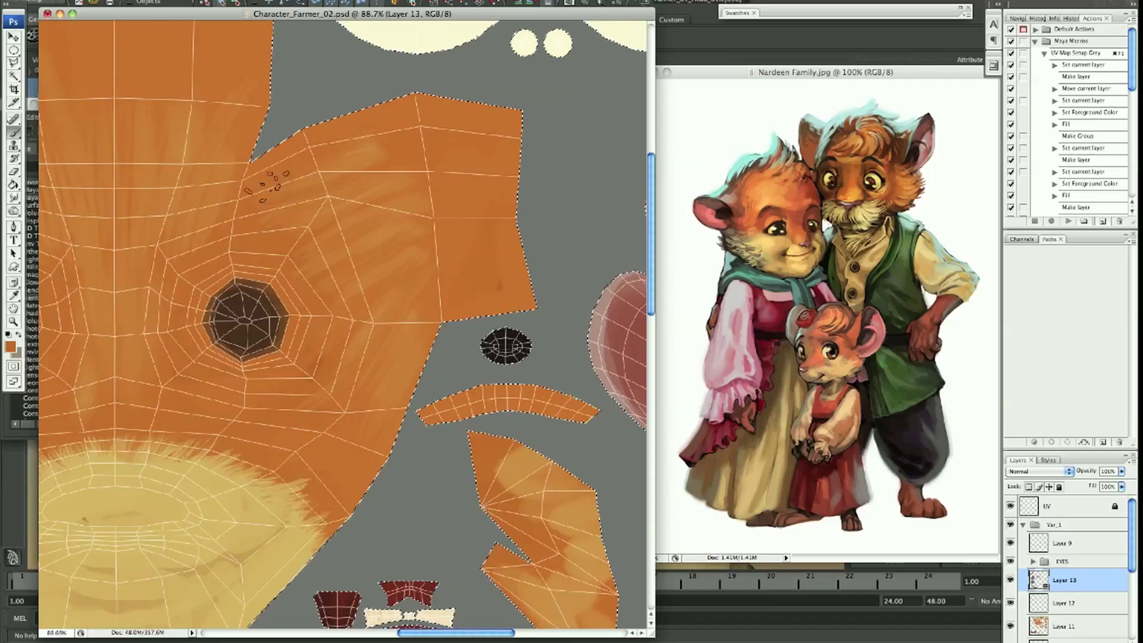
{"action": "scroll", "coordinate": [399, 332], "scroll_direction": "up", "scroll_amount": 4}
{"action": "scroll", "coordinate": [399, 333], "scroll_direction": "left", "scroll_amount": 3}
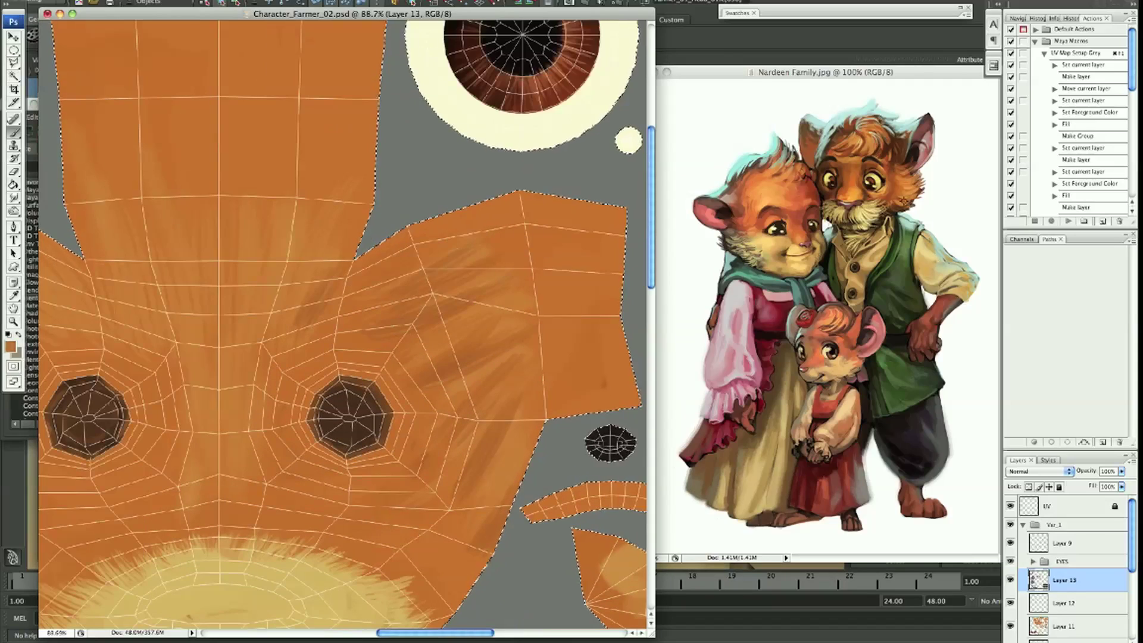
{"action": "scroll", "coordinate": [206, 387], "scroll_direction": "left", "scroll_amount": 6}
{"action": "scroll", "coordinate": [206, 388], "scroll_direction": "down", "scroll_amount": 1}
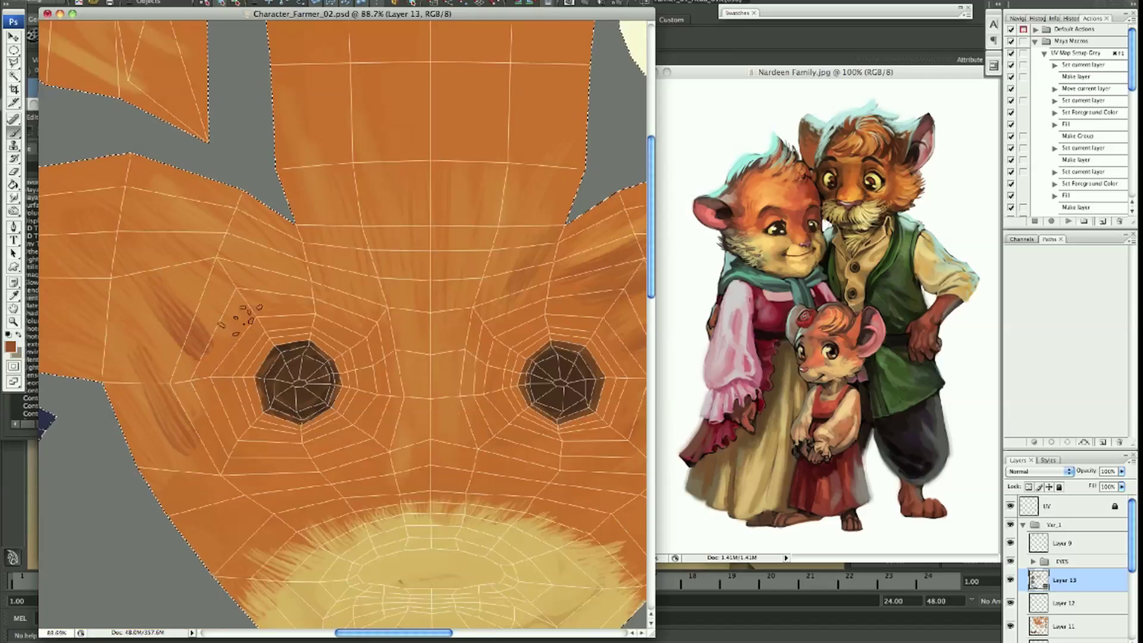
{"action": "scroll", "coordinate": [237, 257], "scroll_direction": "down", "scroll_amount": 10}
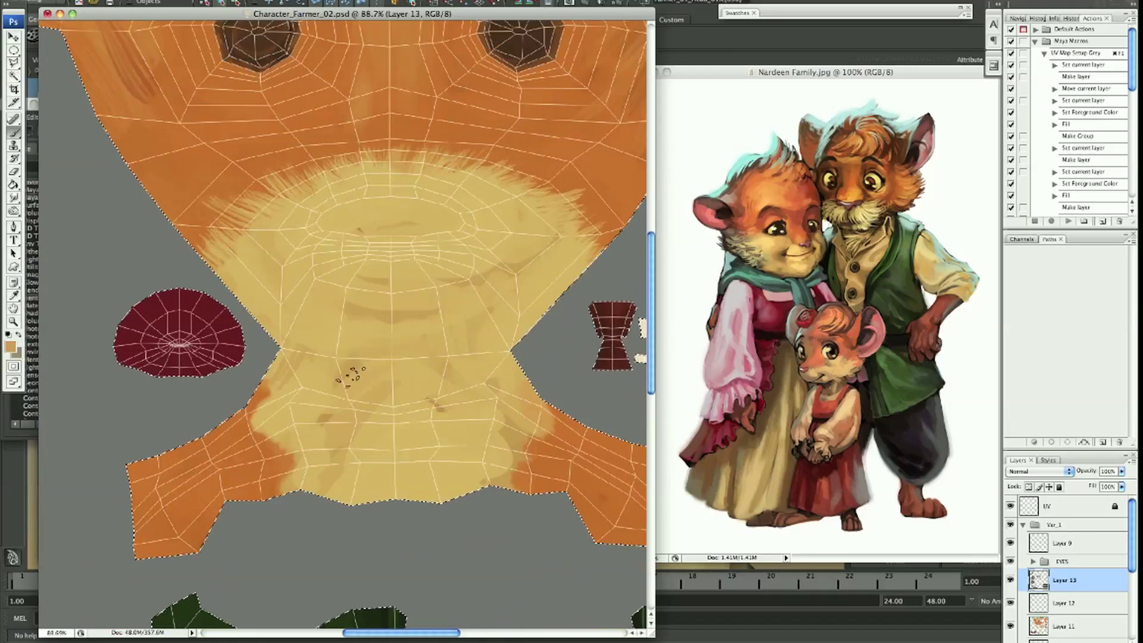
{"action": "mouse_move", "coordinate": [321, 393]}
{"action": "left_mouse_down"}
{"action": "mouse_move", "coordinate": [452, 357]}
{"action": "mouse_move", "coordinate": [378, 421]}
{"action": "mouse_move", "coordinate": [344, 415]}
{"action": "left_mouse_up"}
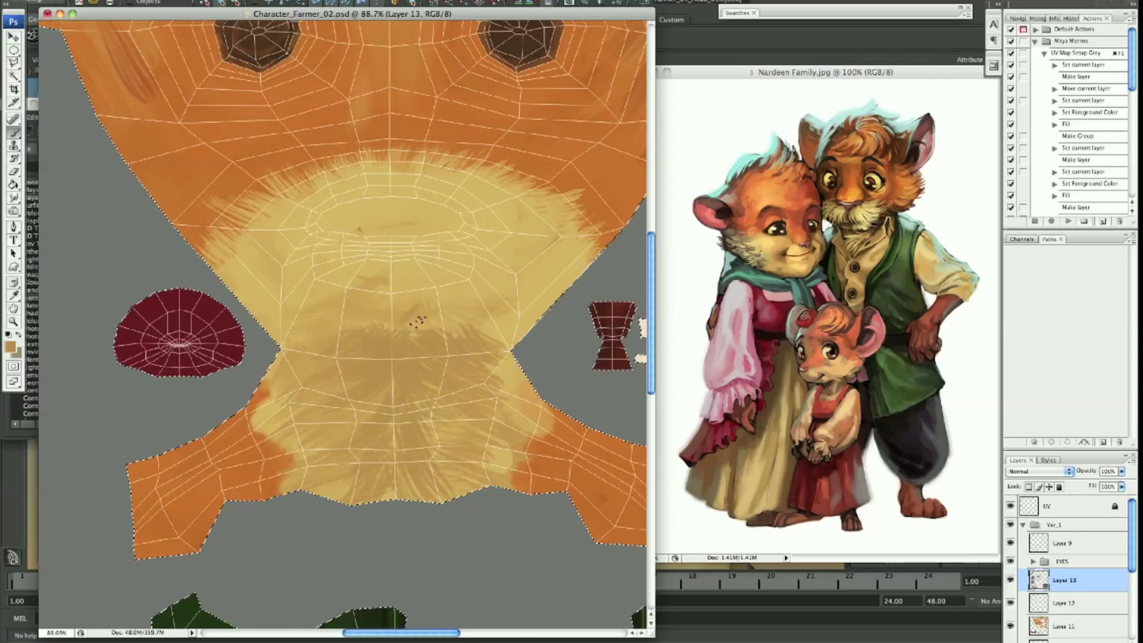
{"action": "key", "text": "F2"}
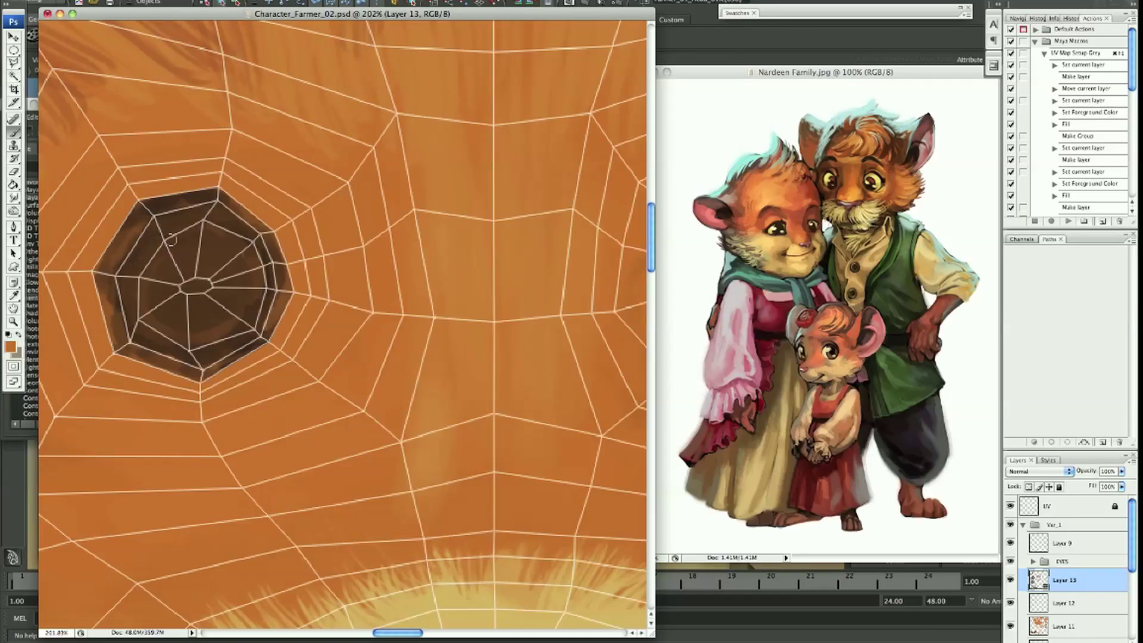
Sample the dark brown and orbit the Maya model down toward the feet to check the texture
{"action": "left_click", "coordinate": [138, 237], "text": "alt"}
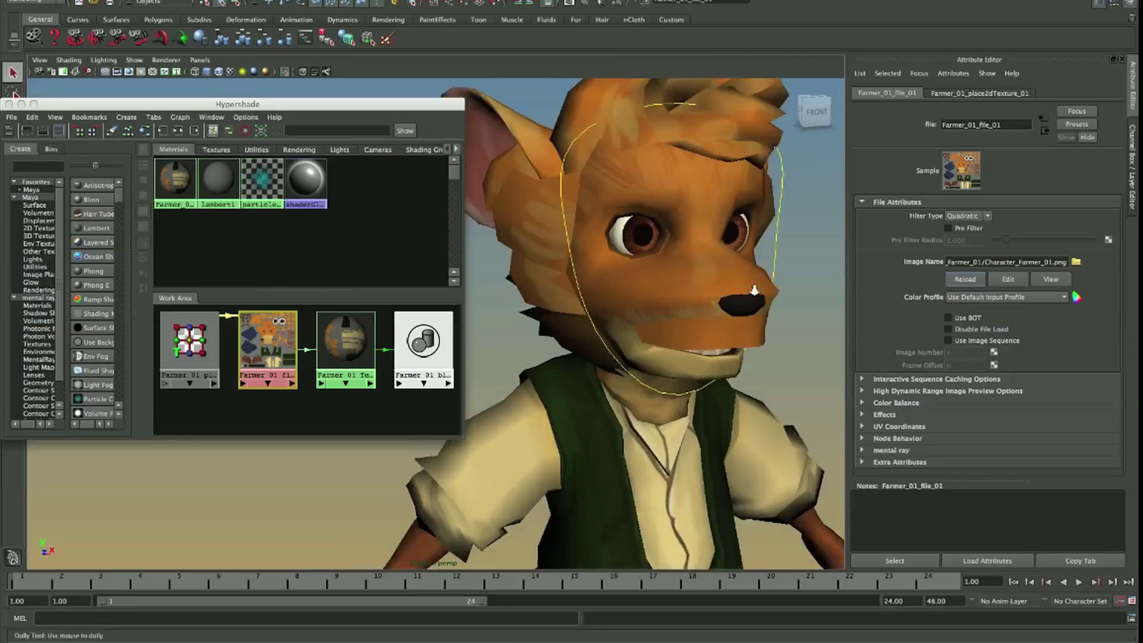
{"action": "left_click_drag", "start_coordinate": [755, 290], "coordinate": [604, 325]}
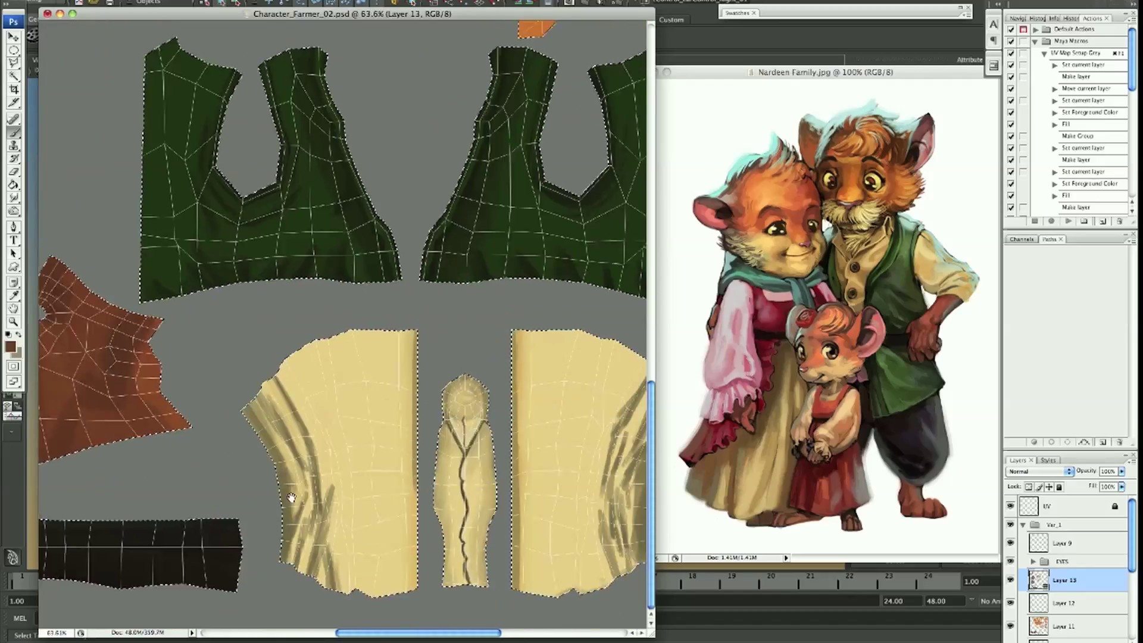
{"action": "scroll", "coordinate": [291, 498], "scroll_direction": "up", "scroll_amount": 2}
Pick a different brush, sample the cream shirt colour and darken the left shirt panel folds
{"action": "right_click", "coordinate": [369, 134]}
{"action": "left_click", "coordinate": [185, 366], "text": "alt"}
{"action": "left_click_drag", "start_coordinate": [189, 295], "coordinate": [249, 394]}
Deepen the left shirt panel folds, then lighten its upper part with a lighter cream
{"action": "left_click_drag", "start_coordinate": [244, 444], "coordinate": [261, 533]}
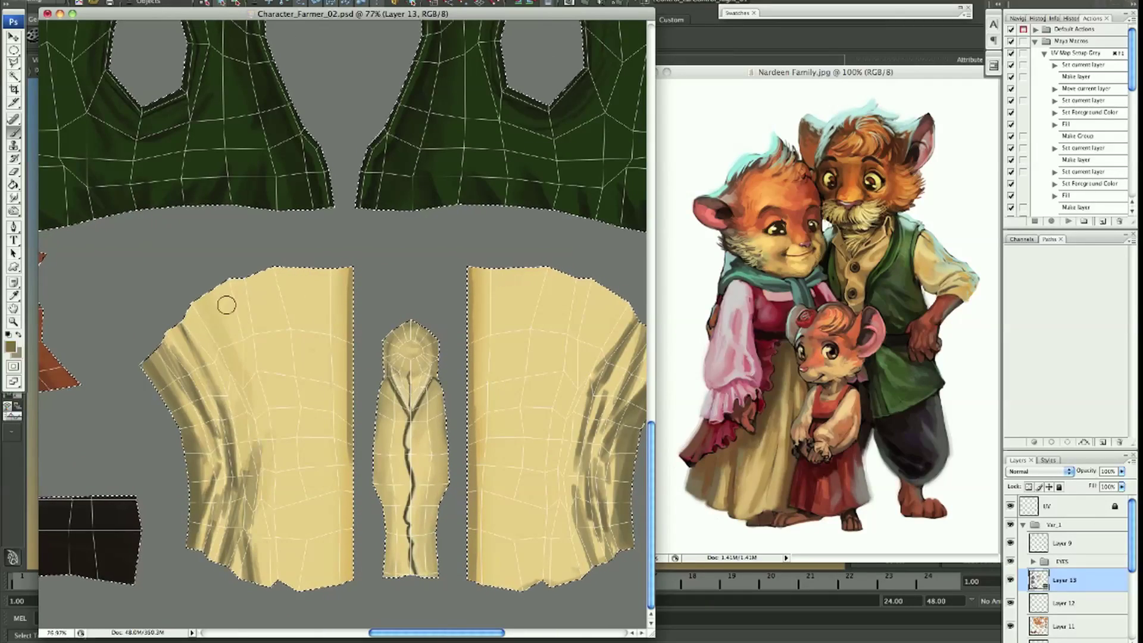
{"action": "left_click_drag", "start_coordinate": [224, 301], "coordinate": [256, 438]}
{"action": "left_click", "coordinate": [395, 321], "text": "alt"}
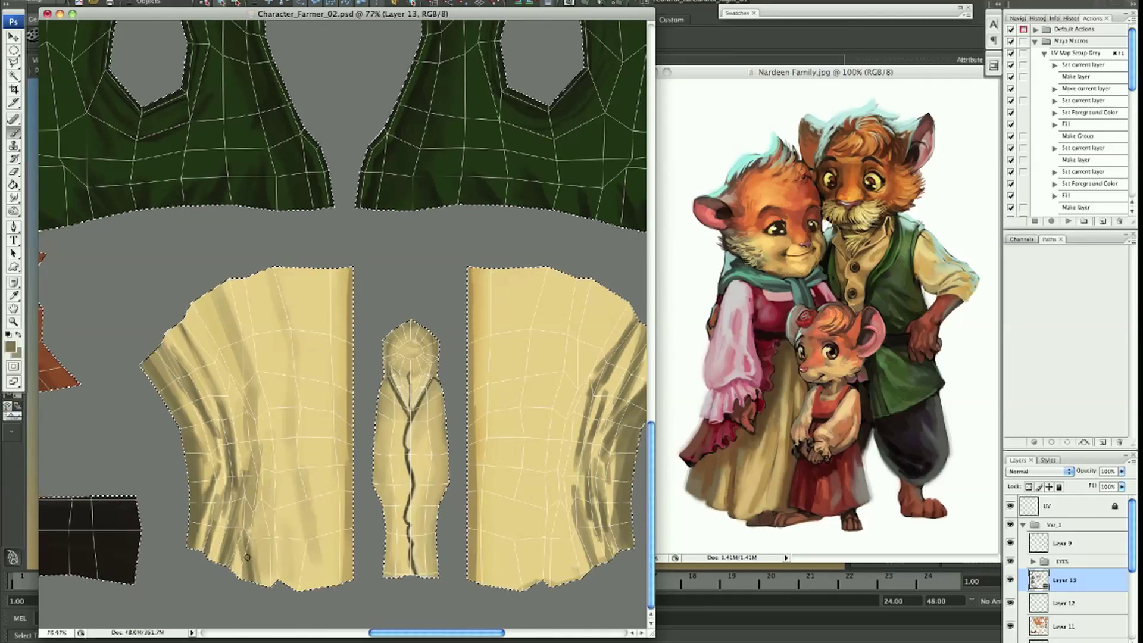
{"action": "left_click_drag", "start_coordinate": [270, 352], "coordinate": [255, 289]}
{"action": "left_click_drag", "start_coordinate": [316, 505], "coordinate": [230, 529]}
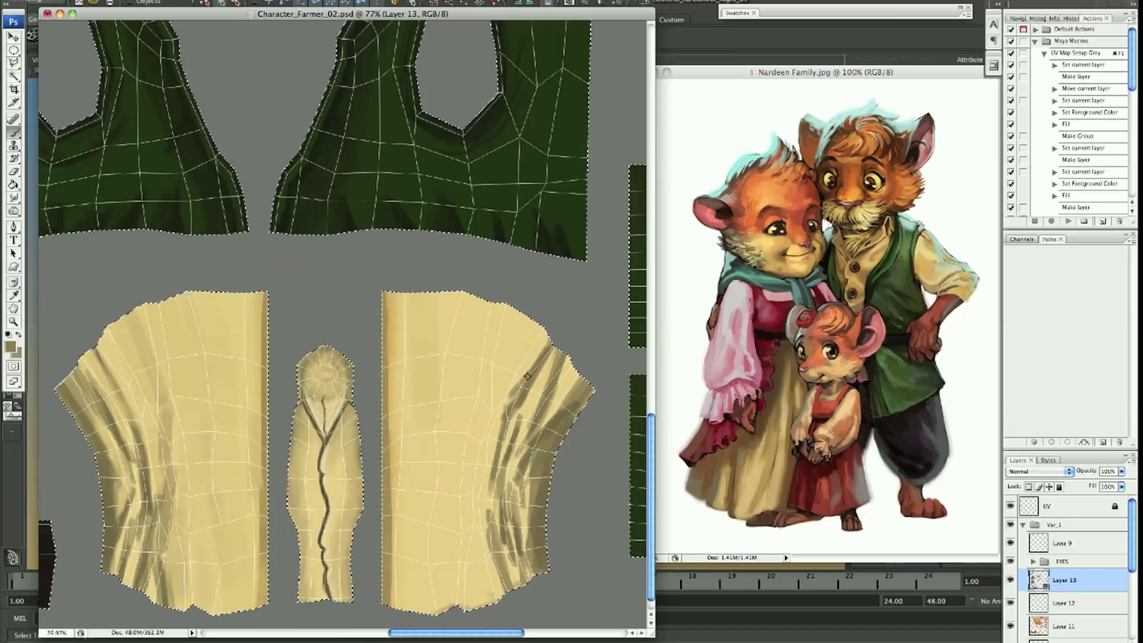
Lighten and soften the dark folds along the right shirt panel's edge
{"action": "scroll", "coordinate": [452, 446], "scroll_direction": "down", "scroll_amount": 1}
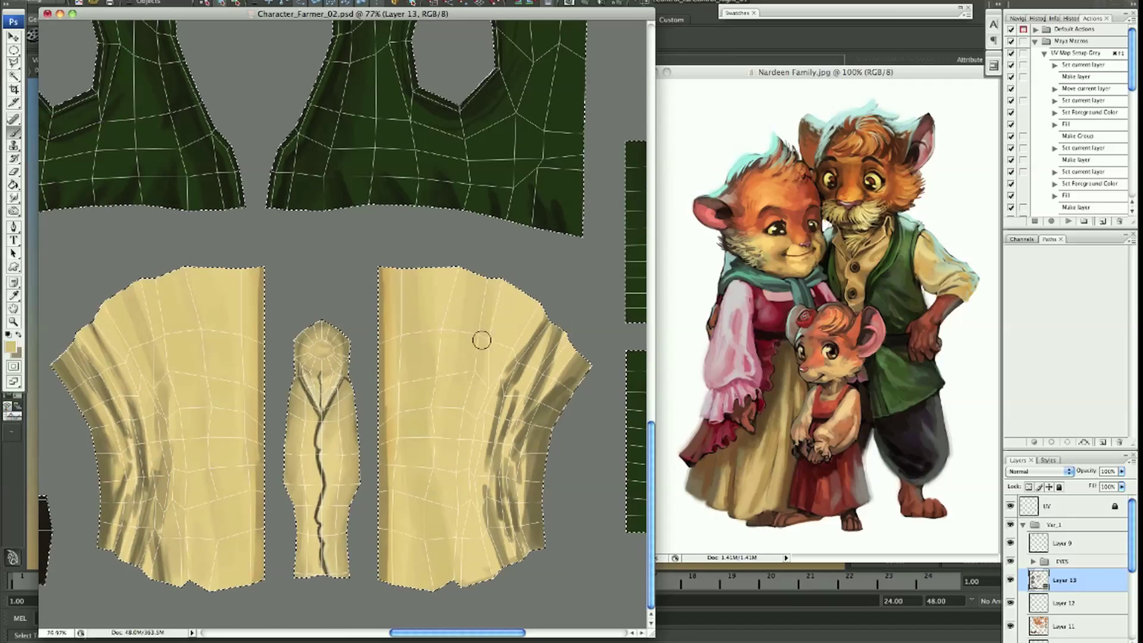
{"action": "left_click_drag", "start_coordinate": [551, 324], "coordinate": [535, 354]}
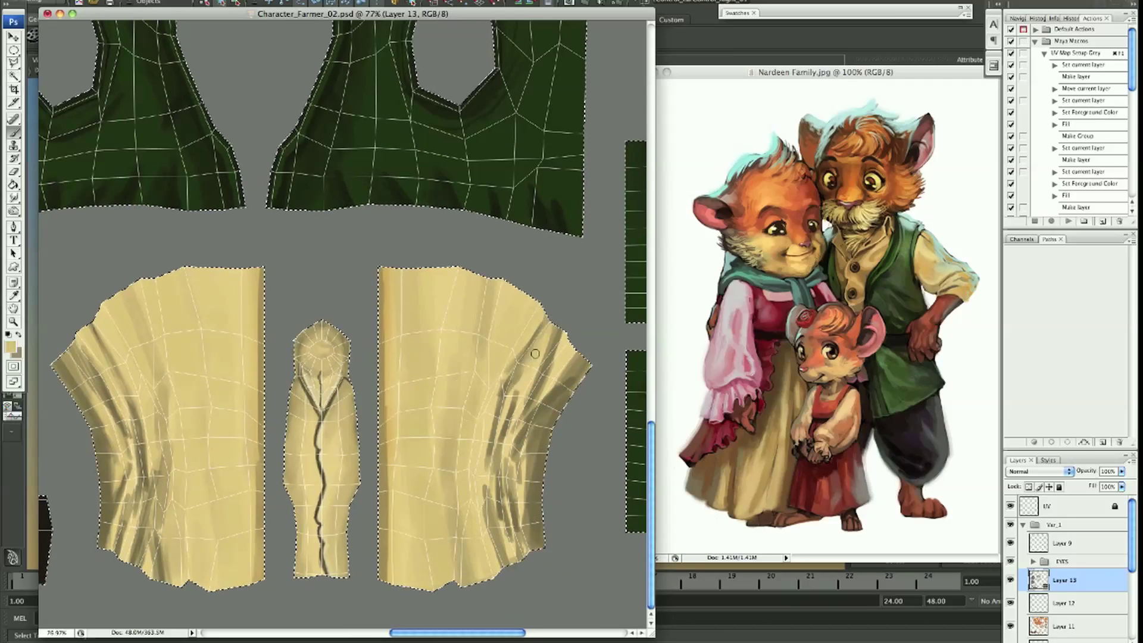
{"action": "mouse_move", "coordinate": [547, 305]}
{"action": "left_mouse_down"}
{"action": "mouse_move", "coordinate": [571, 410]}
{"action": "mouse_move", "coordinate": [512, 429]}
{"action": "left_mouse_up"}
{"action": "mouse_move", "coordinate": [572, 327]}
{"action": "left_mouse_down"}
{"action": "mouse_move", "coordinate": [535, 417]}
{"action": "mouse_move", "coordinate": [528, 552]}
{"action": "mouse_move", "coordinate": [494, 458]}
{"action": "left_mouse_up"}
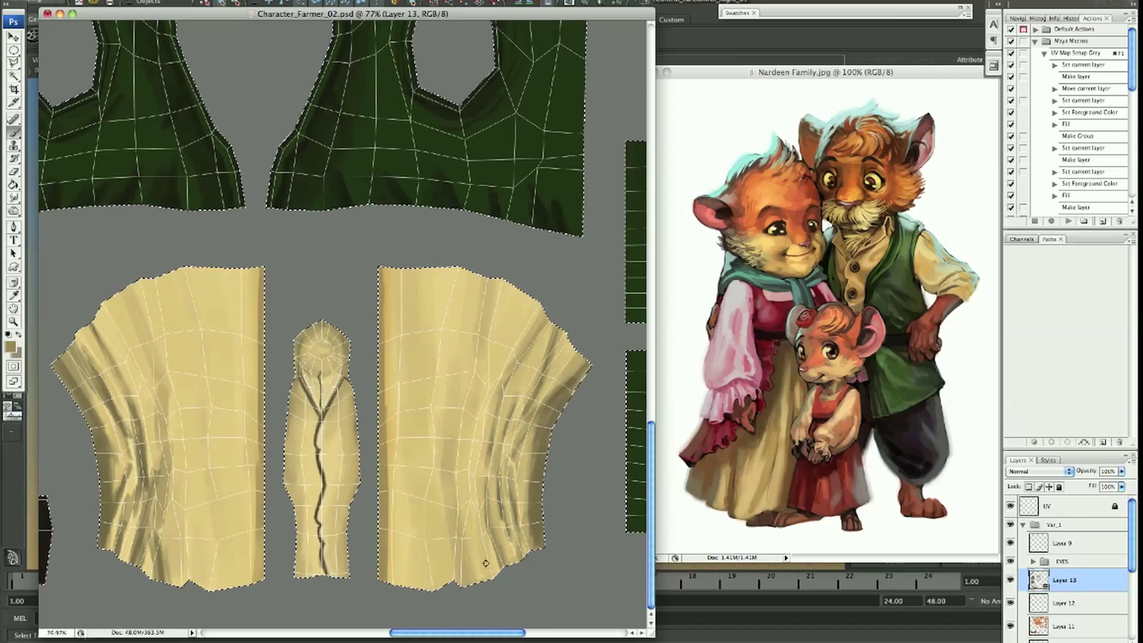
{"action": "scroll", "coordinate": [219, 318], "scroll_direction": "left", "scroll_amount": 5}
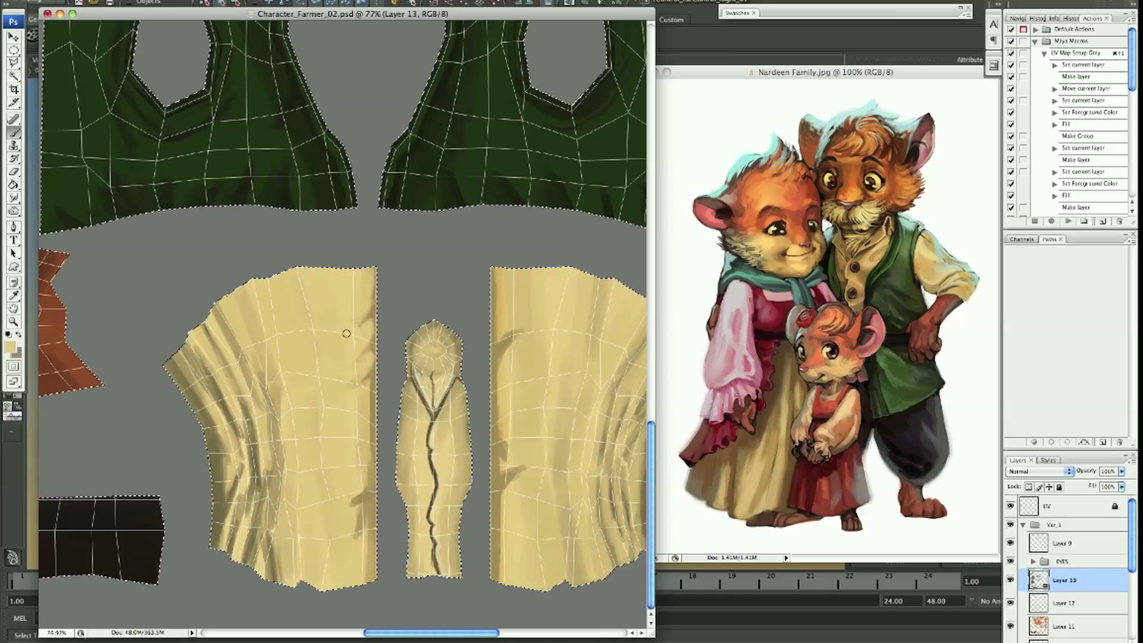
{"action": "scroll", "coordinate": [344, 497], "scroll_direction": "right", "scroll_amount": 1}
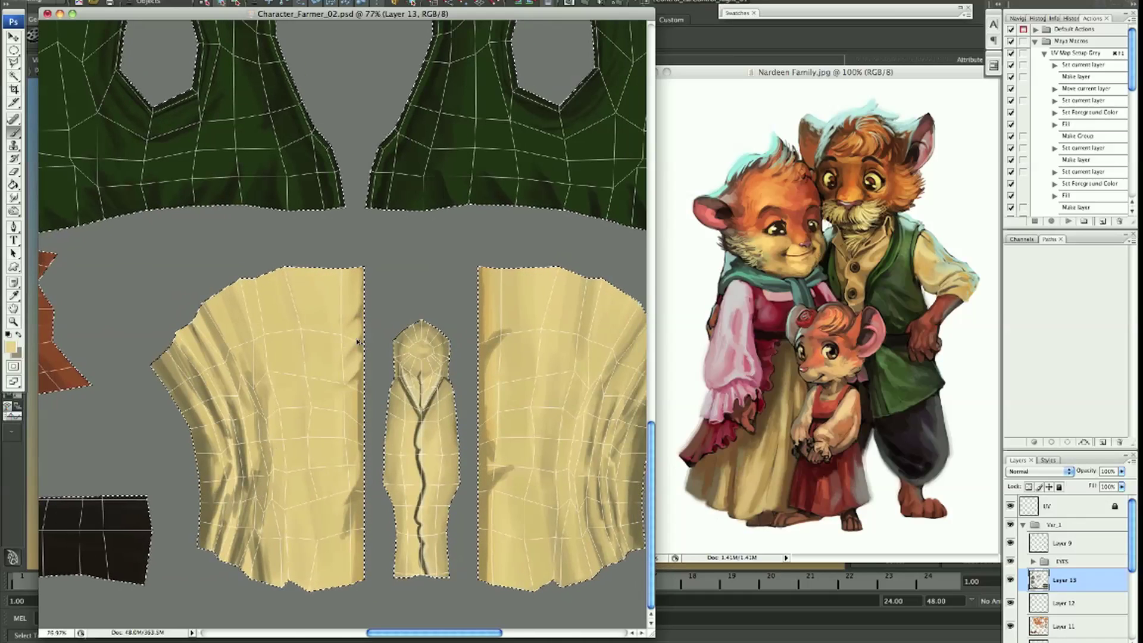
{"action": "scroll", "coordinate": [343, 471], "scroll_direction": "right", "scroll_amount": 1}
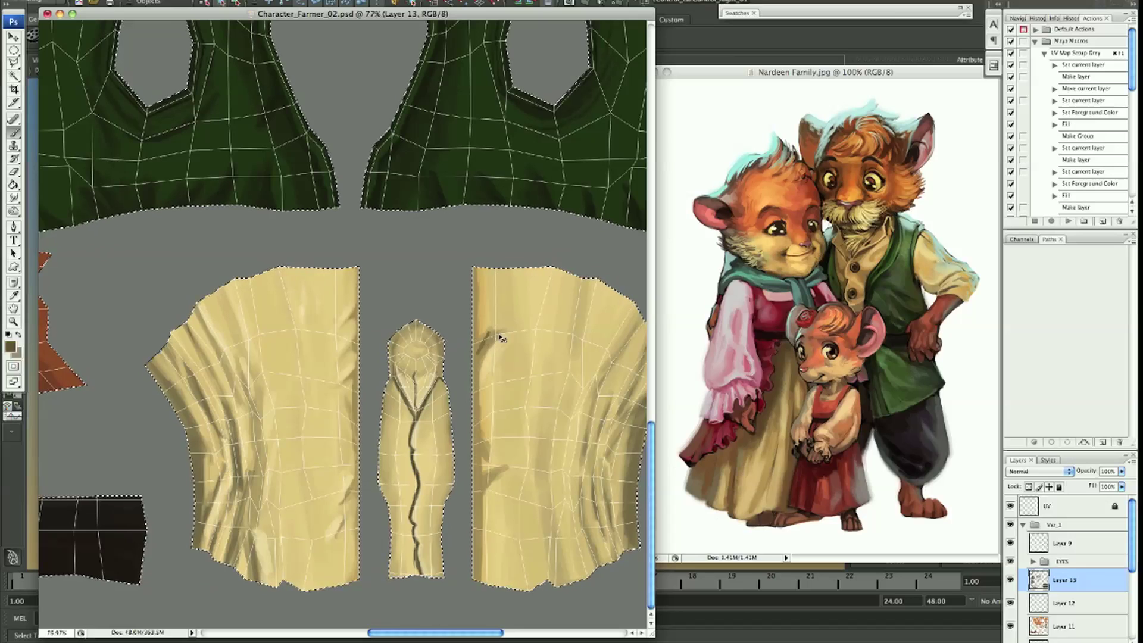
Refine shirt folds with dark and cream strokes, sample the reference button brown, and deselect
{"action": "left_click_drag", "start_coordinate": [494, 337], "coordinate": [481, 346]}
{"action": "left_click", "coordinate": [487, 364], "text": "alt"}
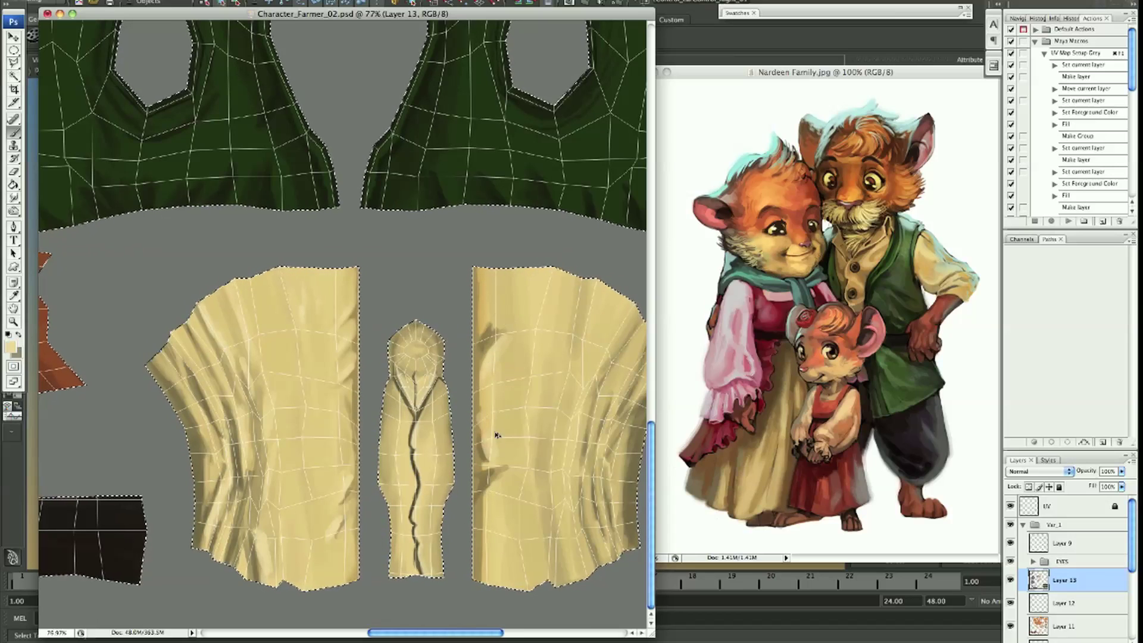
{"action": "left_click_drag", "start_coordinate": [509, 478], "coordinate": [478, 460]}
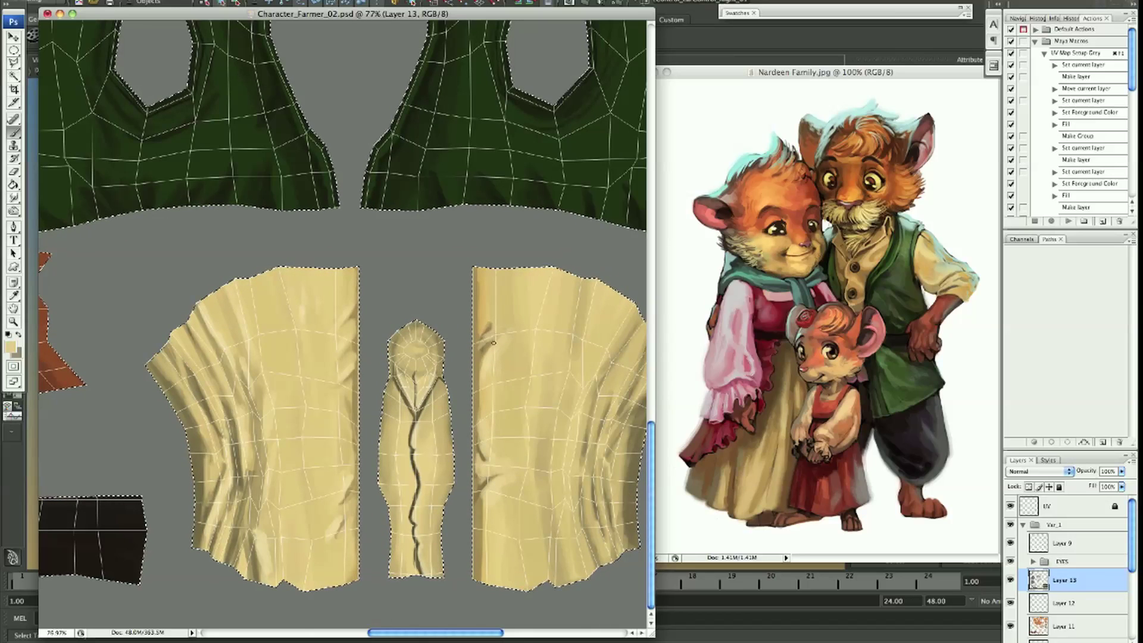
{"action": "scroll", "coordinate": [493, 343], "scroll_direction": "right", "scroll_amount": 5}
{"action": "left_click_drag", "start_coordinate": [575, 359], "coordinate": [607, 371]}
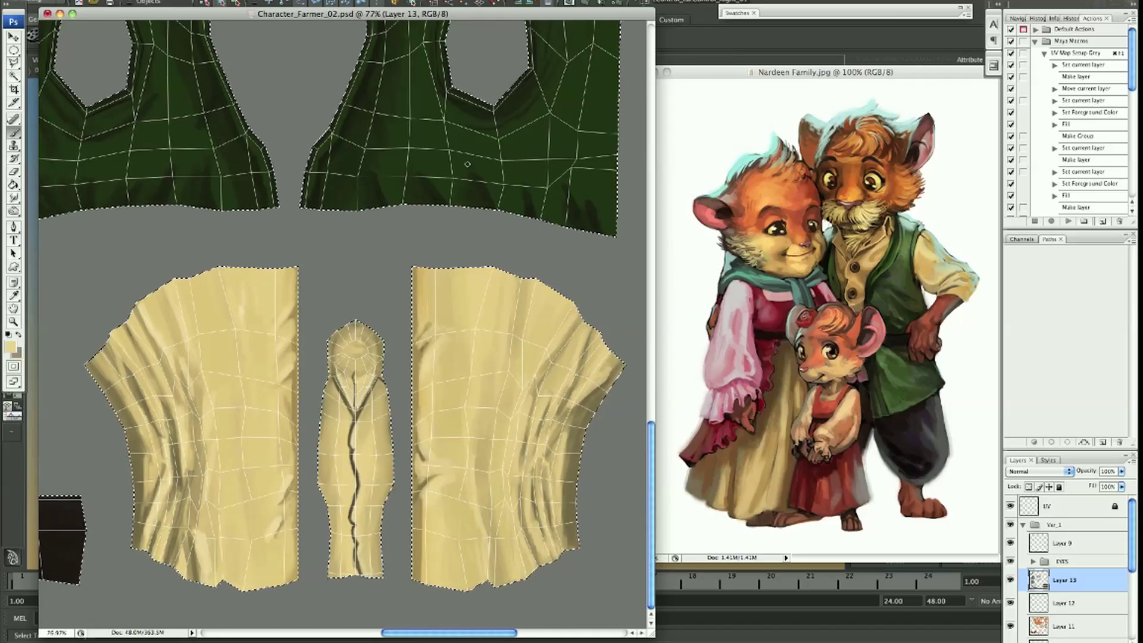
{"action": "scroll", "coordinate": [378, 357], "scroll_direction": "up", "scroll_amount": 3}
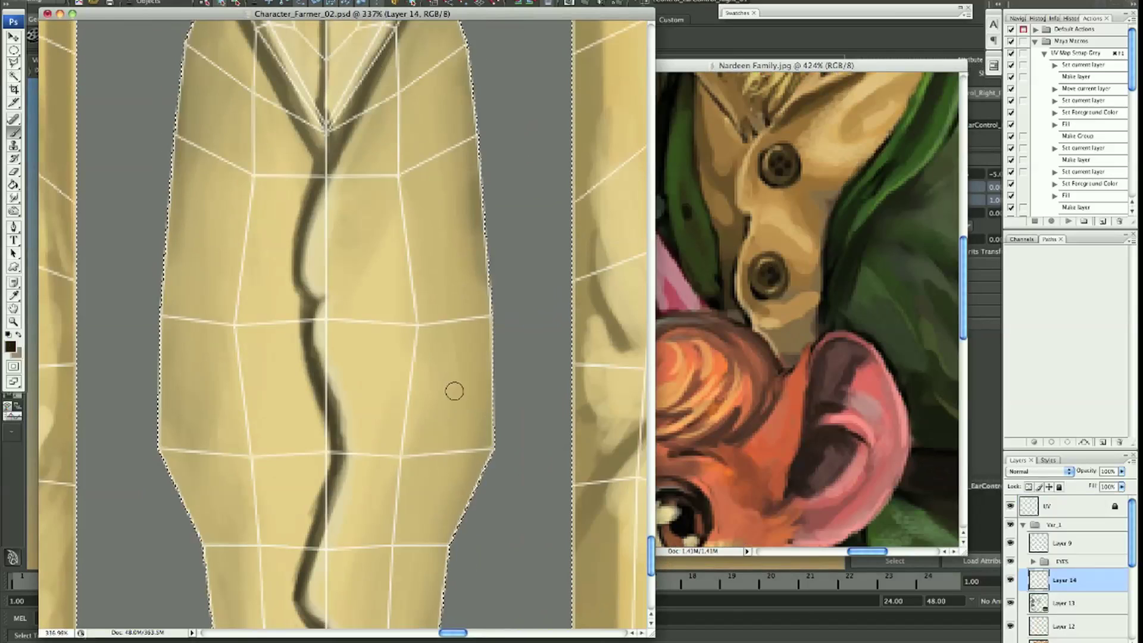
{"action": "left_click", "coordinate": [771, 180], "text": "alt"}
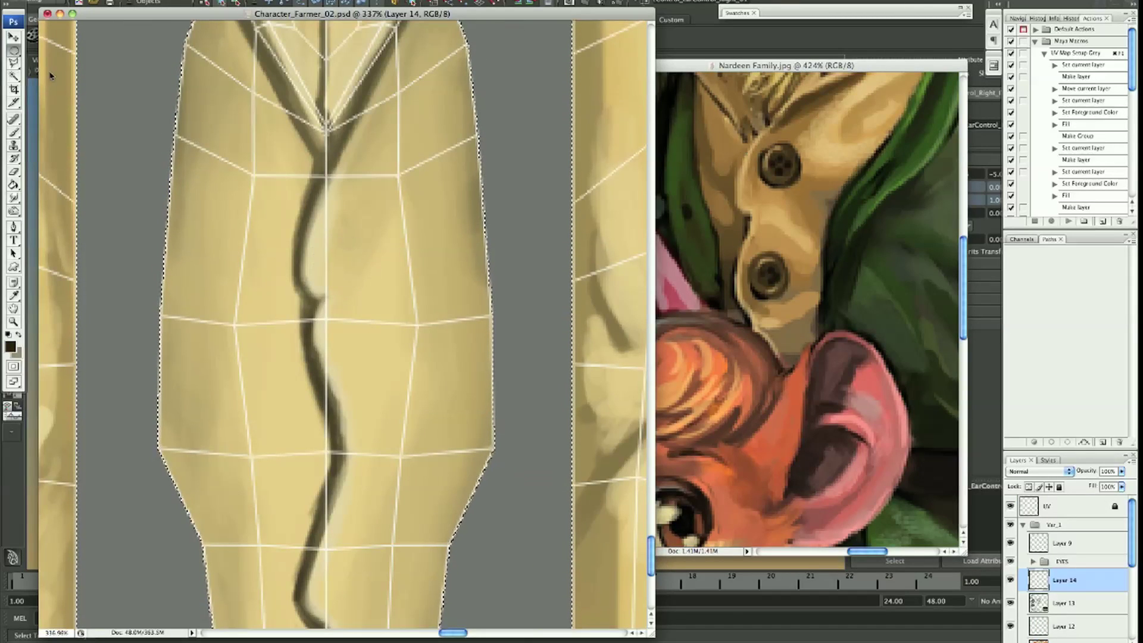
{"action": "key", "text": "ctrl+d"}
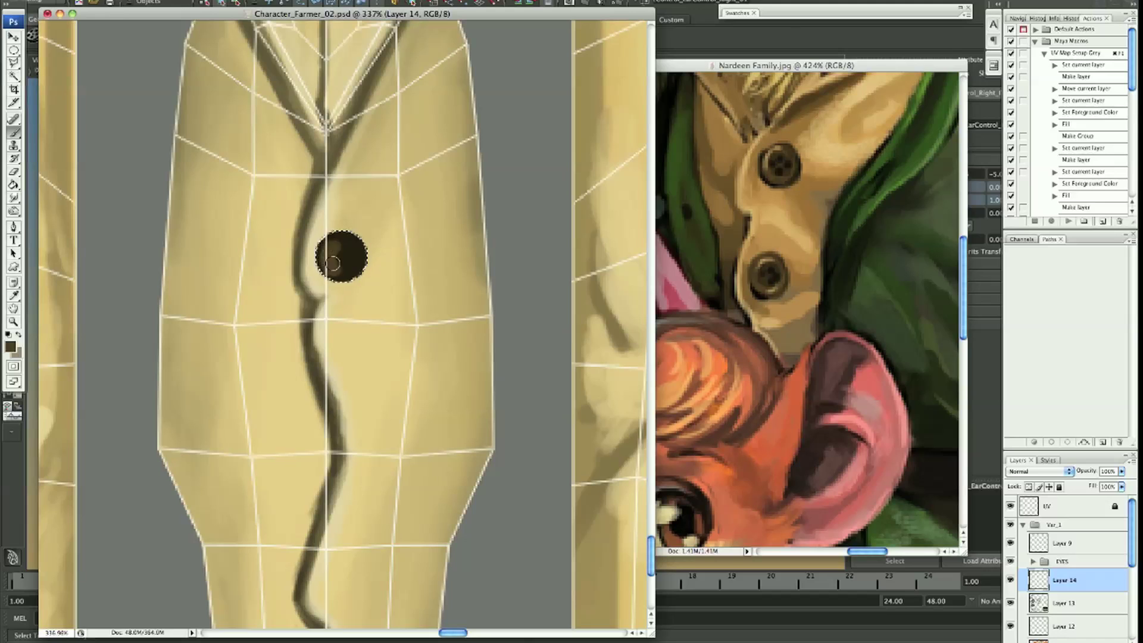
Hide the UV wireframe, add a new layer, and choose a soft round brush
{"action": "left_click", "coordinate": [1010, 506]}
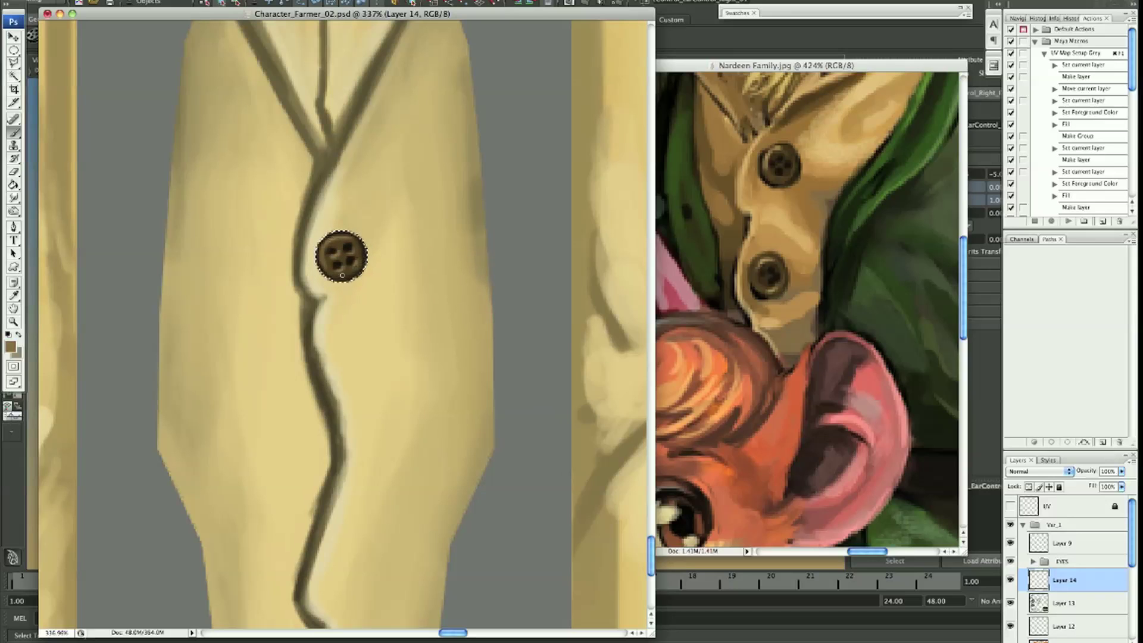
{"action": "key", "text": "ctrl+shift+alt+n"}
{"action": "key", "text": "b"}
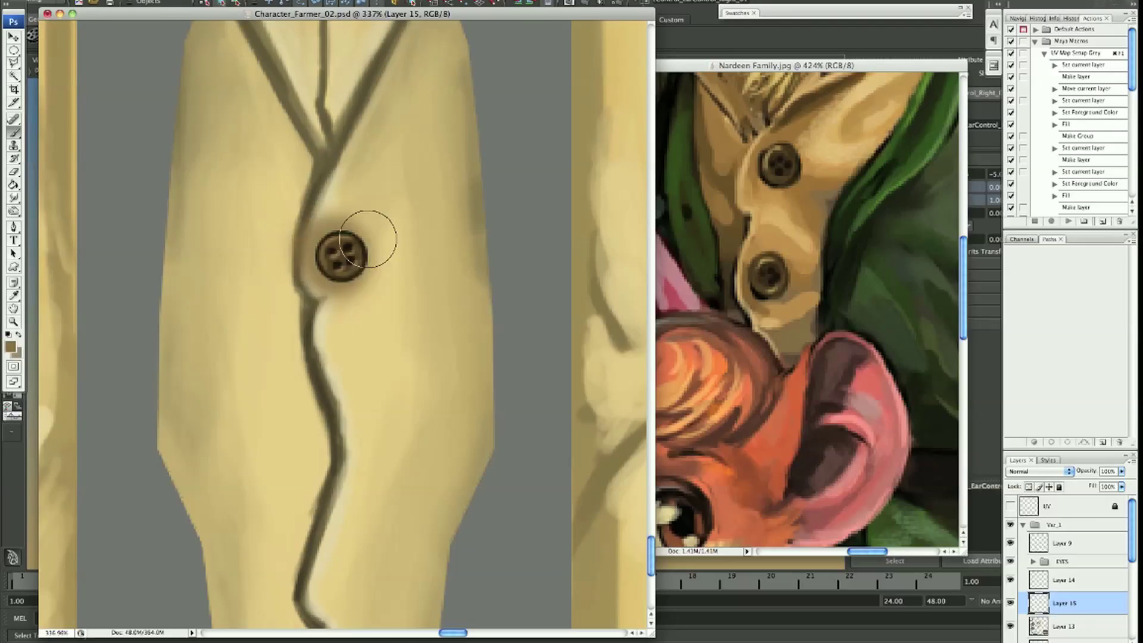
{"action": "right_click", "coordinate": [423, 283]}
{"action": "scroll", "coordinate": [599, 256], "scroll_direction": "down", "scroll_amount": 5}
{"action": "scroll", "coordinate": [599, 256], "scroll_direction": "up", "scroll_amount": 5}
{"action": "left_click", "coordinate": [438, 403]}
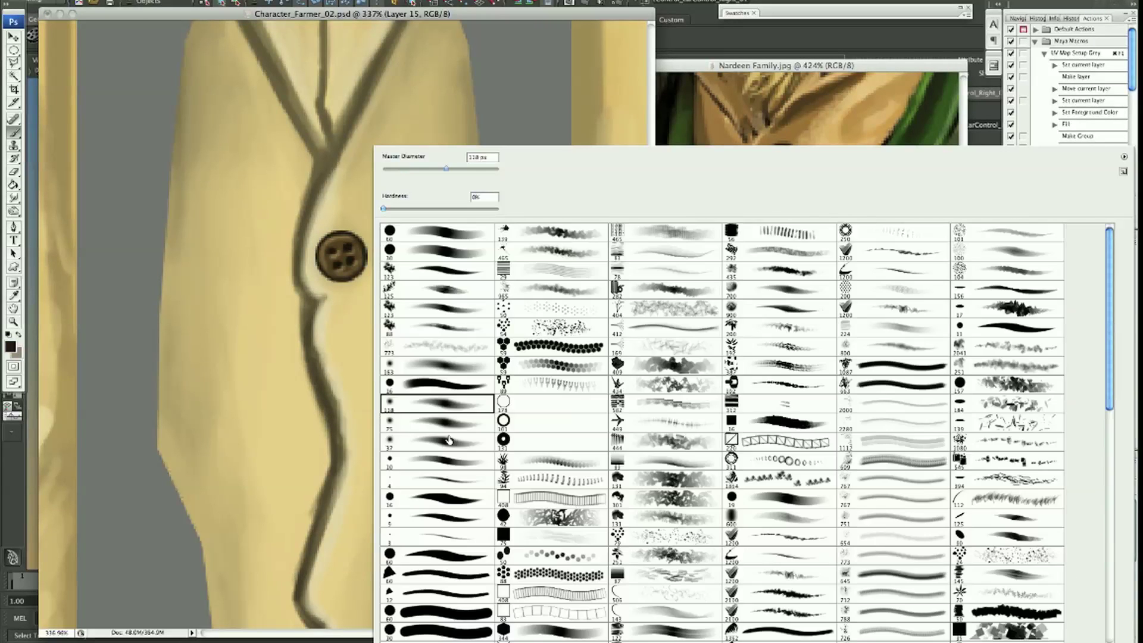
{"action": "key", "text": "Return"}
Set the new layer to 100% opacity and duplicate the Layer 14 button layer
{"action": "left_click_drag", "start_coordinate": [1091, 486], "coordinate": [1125, 486]}
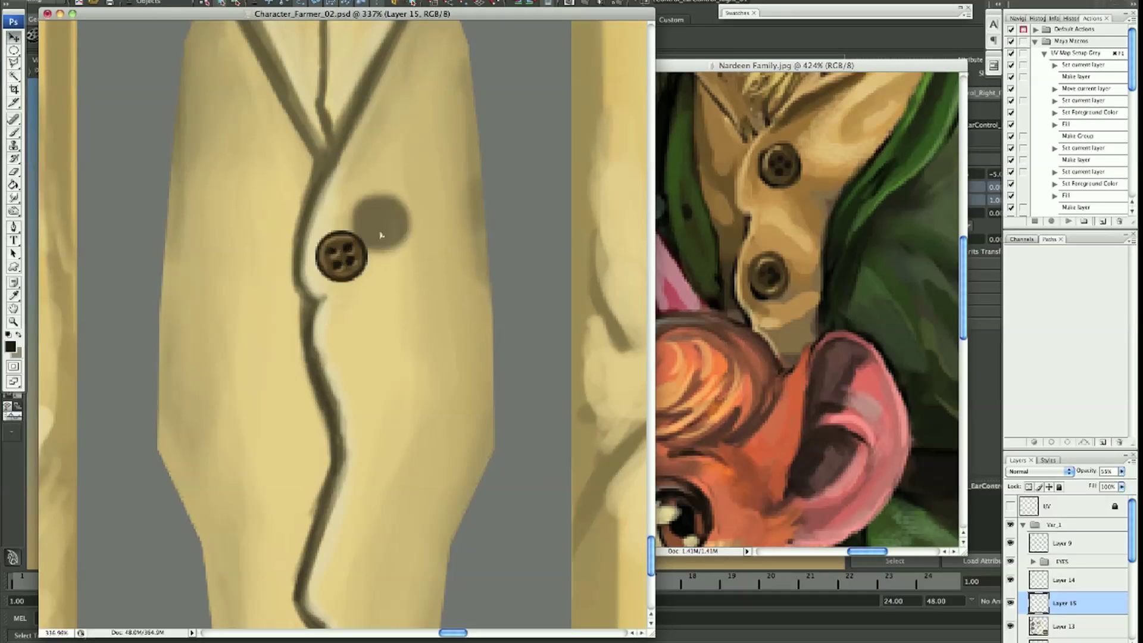
{"action": "key", "text": "ctrl+bracketright"}
{"action": "right_click", "coordinate": [1066, 603]}
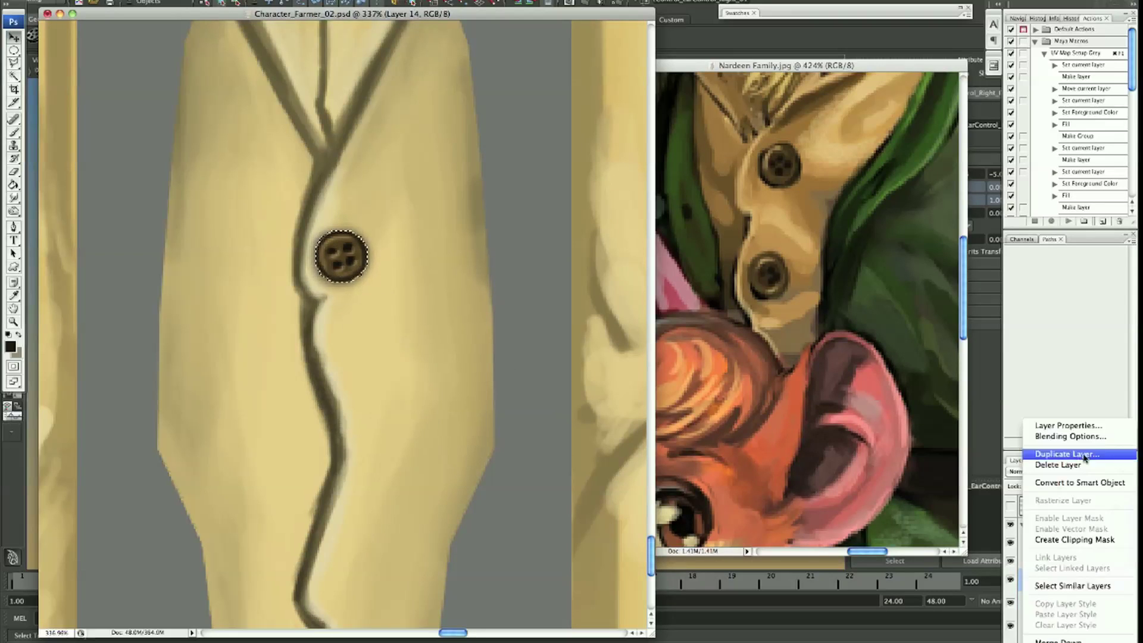
{"action": "left_click", "coordinate": [1065, 434]}
Pick a brown paint colour and a textured brush
{"action": "scroll", "coordinate": [401, 243], "scroll_direction": "down", "scroll_amount": 3}
{"action": "left_click", "coordinate": [811, 212], "text": "alt"}
{"action": "right_click", "coordinate": [391, 308]}
{"action": "double_click", "coordinate": [392, 307]}
Try a brown fold stroke on the shirt, then deselect and delete the copied layer
{"action": "left_click", "coordinate": [1046, 510], "text": "ctrl"}
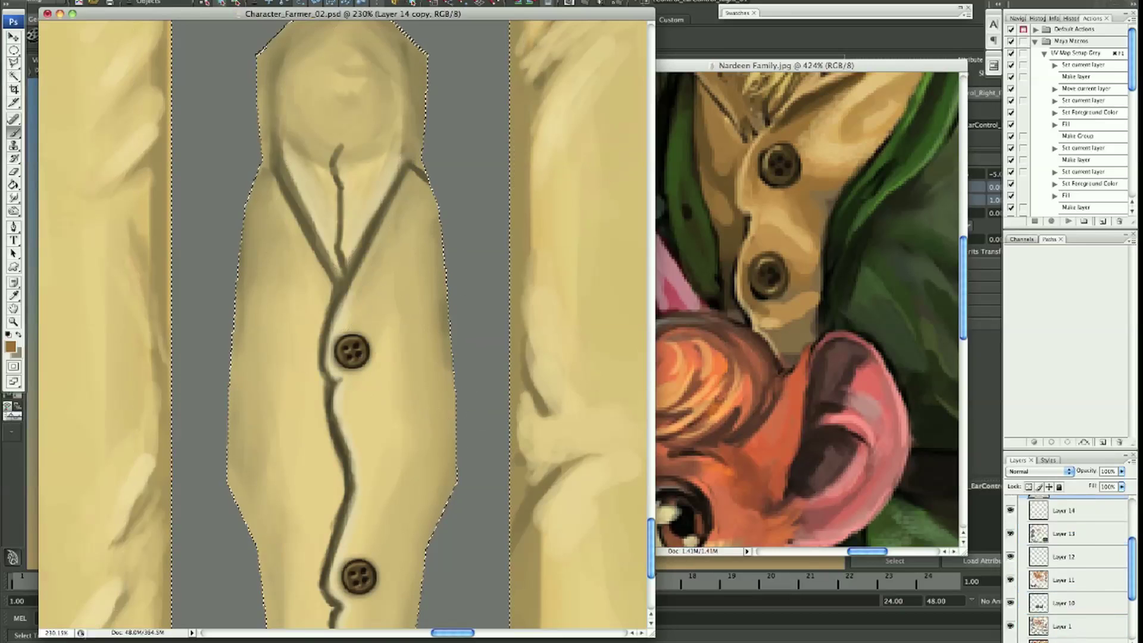
{"action": "left_click_drag", "start_coordinate": [441, 314], "coordinate": [448, 275]}
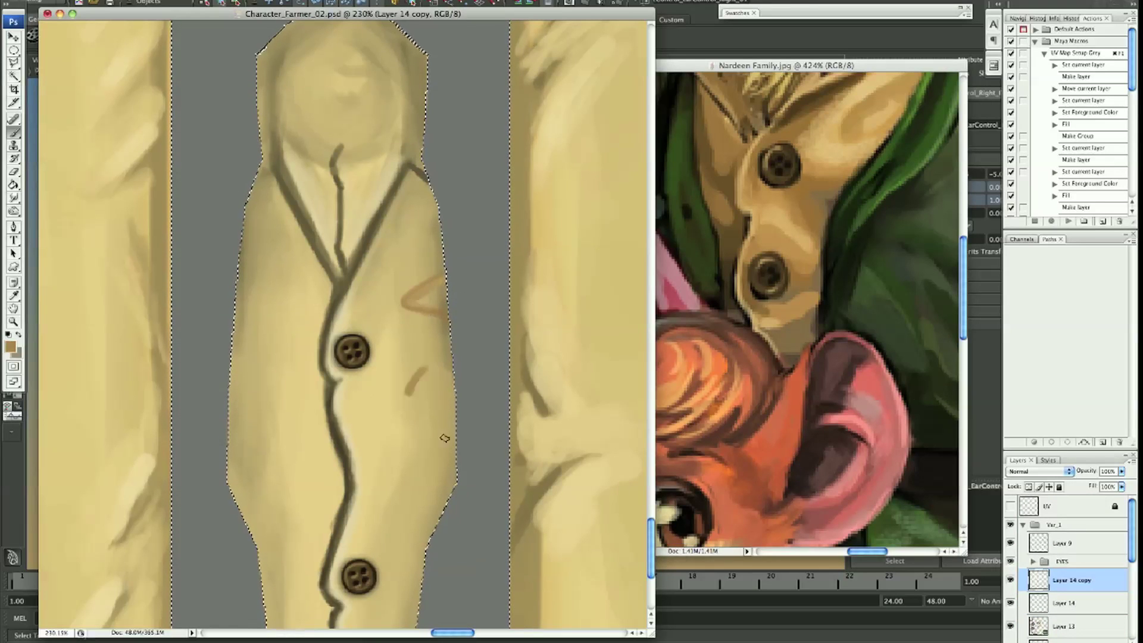
{"action": "key", "text": "ctrl+bracketleft"}
{"action": "mouse_move", "coordinate": [363, 368]}
{"action": "left_mouse_down"}
{"action": "mouse_move", "coordinate": [435, 429]}
{"action": "mouse_move", "coordinate": [447, 381]}
{"action": "left_mouse_up"}
{"action": "scroll", "coordinate": [383, 503], "scroll_direction": "down", "scroll_amount": 3}
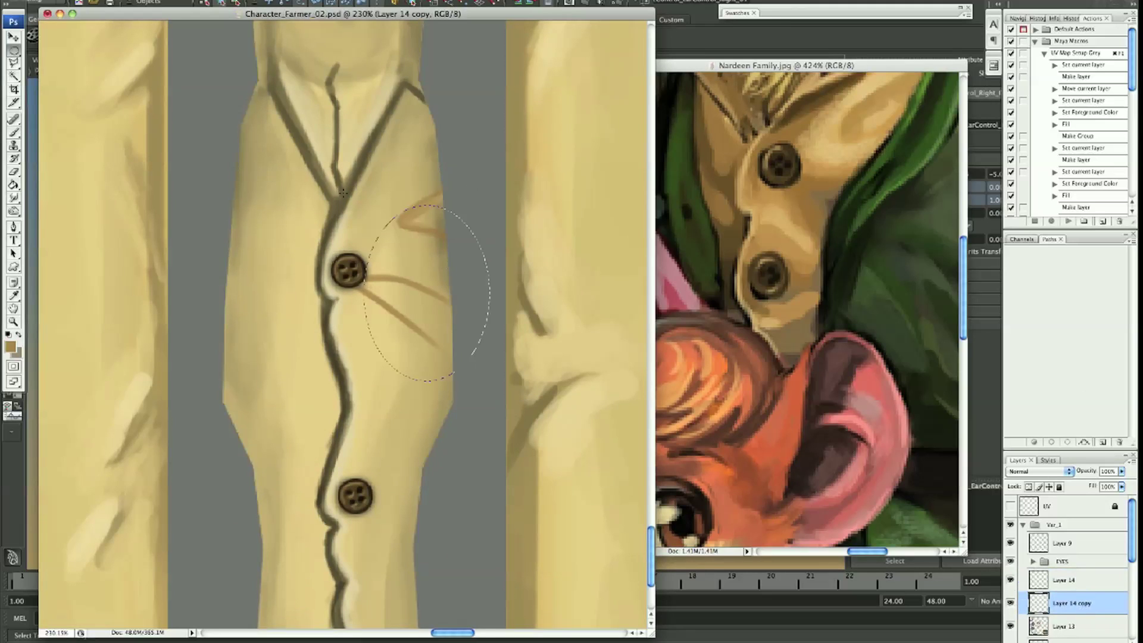
{"action": "key", "text": "ctrl+d"}
{"action": "key", "text": "Delete"}
On a fresh layer within the shirt outline, paint brown folds by both buttons
{"action": "key", "text": "ctrl+shift+alt+n"}
{"action": "key", "text": "b"}
{"action": "left_click", "coordinate": [1038, 626], "text": "ctrl"}
{"action": "scroll", "coordinate": [464, 333], "scroll_direction": "down", "scroll_amount": 2}
{"action": "left_click_drag", "start_coordinate": [408, 430], "coordinate": [449, 426]}
{"action": "mouse_move", "coordinate": [482, 262]}
{"action": "left_mouse_down"}
{"action": "mouse_move", "coordinate": [481, 279]}
{"action": "mouse_move", "coordinate": [443, 277]}
{"action": "mouse_move", "coordinate": [476, 281]}
{"action": "left_mouse_up"}
{"action": "mouse_move", "coordinate": [441, 200]}
{"action": "left_mouse_down"}
{"action": "mouse_move", "coordinate": [399, 205]}
{"action": "mouse_move", "coordinate": [404, 231]}
{"action": "mouse_move", "coordinate": [490, 279]}
{"action": "left_mouse_up"}
{"action": "mouse_move", "coordinate": [414, 256]}
{"action": "left_mouse_down"}
{"action": "mouse_move", "coordinate": [373, 199]}
{"action": "mouse_move", "coordinate": [387, 215]}
{"action": "left_mouse_up"}
{"action": "mouse_move", "coordinate": [396, 253]}
{"action": "left_mouse_down"}
{"action": "mouse_move", "coordinate": [441, 240]}
{"action": "mouse_move", "coordinate": [428, 248]}
{"action": "left_mouse_up"}
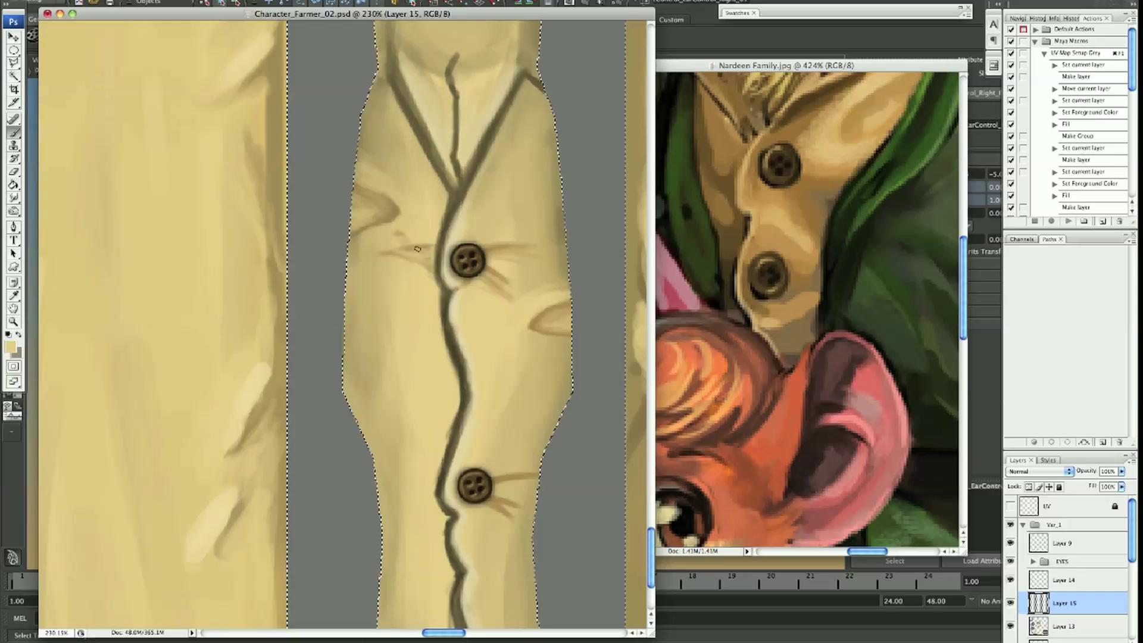
With an irregular blob brush, blend the fold shading along the shirt's left and right edges
{"action": "right_click", "coordinate": [399, 209]}
{"action": "key", "text": "Escape"}
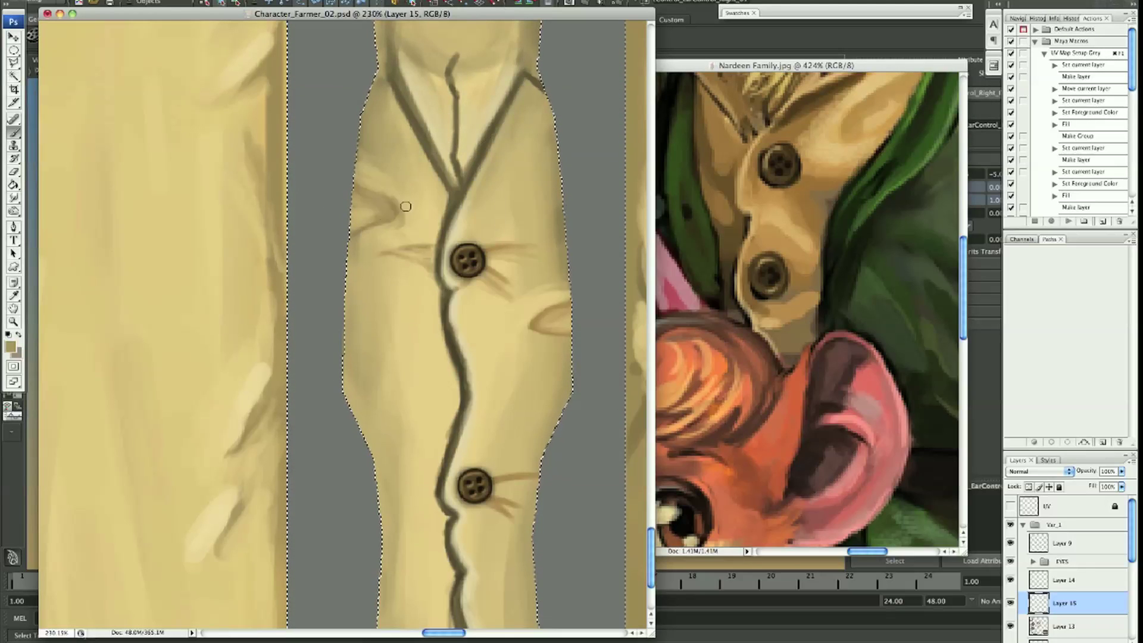
{"action": "scroll", "coordinate": [416, 298], "scroll_direction": "down", "scroll_amount": 1}
{"action": "scroll", "coordinate": [441, 417], "scroll_direction": "down", "scroll_amount": 3}
{"action": "right_click", "coordinate": [345, 300]}
{"action": "key", "text": "Escape"}
{"action": "right_click", "coordinate": [344, 300]}
{"action": "key", "text": "Return"}
{"action": "mouse_move", "coordinate": [448, 242]}
{"action": "left_mouse_down"}
{"action": "mouse_move", "coordinate": [433, 224]}
{"action": "mouse_move", "coordinate": [413, 255]}
{"action": "mouse_move", "coordinate": [454, 268]}
{"action": "mouse_move", "coordinate": [446, 405]}
{"action": "left_mouse_up"}
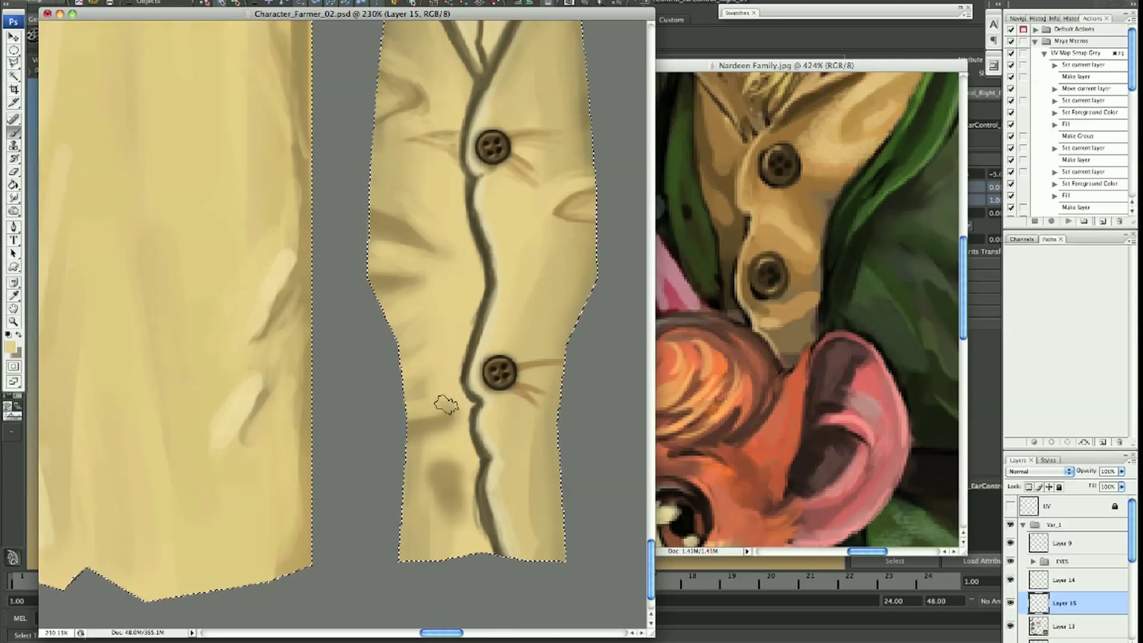
{"action": "scroll", "coordinate": [447, 405], "scroll_direction": "up", "scroll_amount": 4}
{"action": "mouse_move", "coordinate": [371, 216]}
{"action": "left_mouse_down"}
{"action": "mouse_move", "coordinate": [390, 262]}
{"action": "mouse_move", "coordinate": [410, 250]}
{"action": "mouse_move", "coordinate": [375, 298]}
{"action": "left_mouse_up"}
{"action": "mouse_move", "coordinate": [374, 360]}
{"action": "left_mouse_down"}
{"action": "mouse_move", "coordinate": [395, 377]}
{"action": "mouse_move", "coordinate": [340, 408]}
{"action": "mouse_move", "coordinate": [425, 442]}
{"action": "mouse_move", "coordinate": [387, 566]}
{"action": "mouse_move", "coordinate": [381, 179]}
{"action": "mouse_move", "coordinate": [361, 331]}
{"action": "mouse_move", "coordinate": [300, 364]}
{"action": "left_mouse_up"}
{"action": "mouse_move", "coordinate": [487, 253]}
{"action": "left_mouse_down"}
{"action": "mouse_move", "coordinate": [471, 393]}
{"action": "mouse_move", "coordinate": [438, 395]}
{"action": "mouse_move", "coordinate": [496, 423]}
{"action": "mouse_move", "coordinate": [512, 377]}
{"action": "left_mouse_up"}
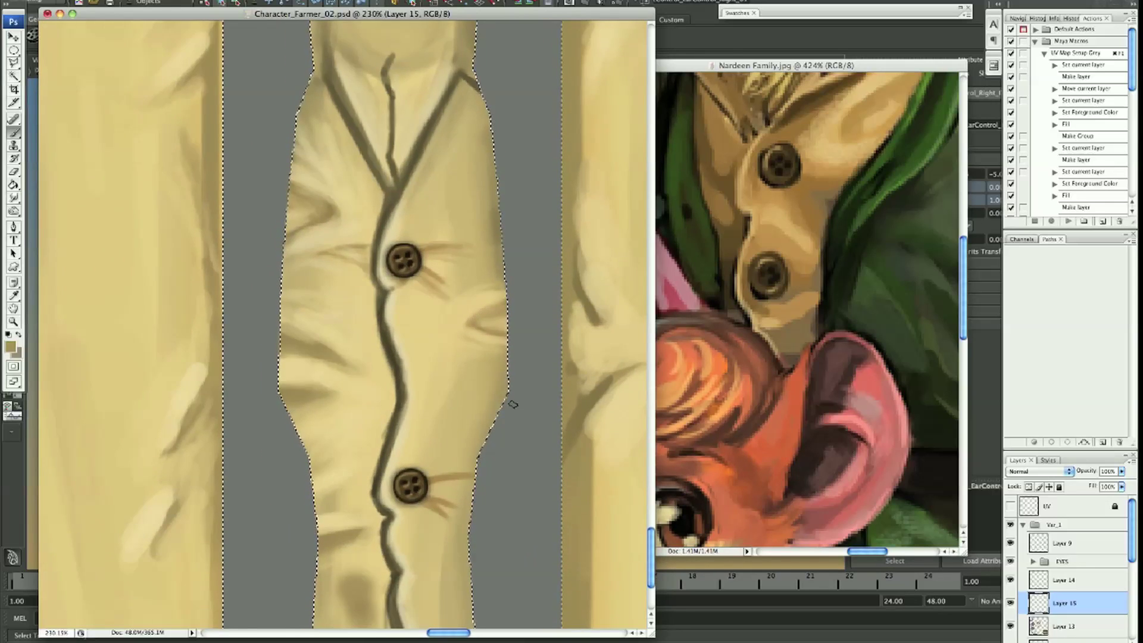
Add a dark fold by the lower button, light tan highlights, and dark lower-right shading
{"action": "left_click_drag", "start_coordinate": [491, 414], "coordinate": [427, 407]}
{"action": "left_click_drag", "start_coordinate": [427, 407], "coordinate": [431, 351]}
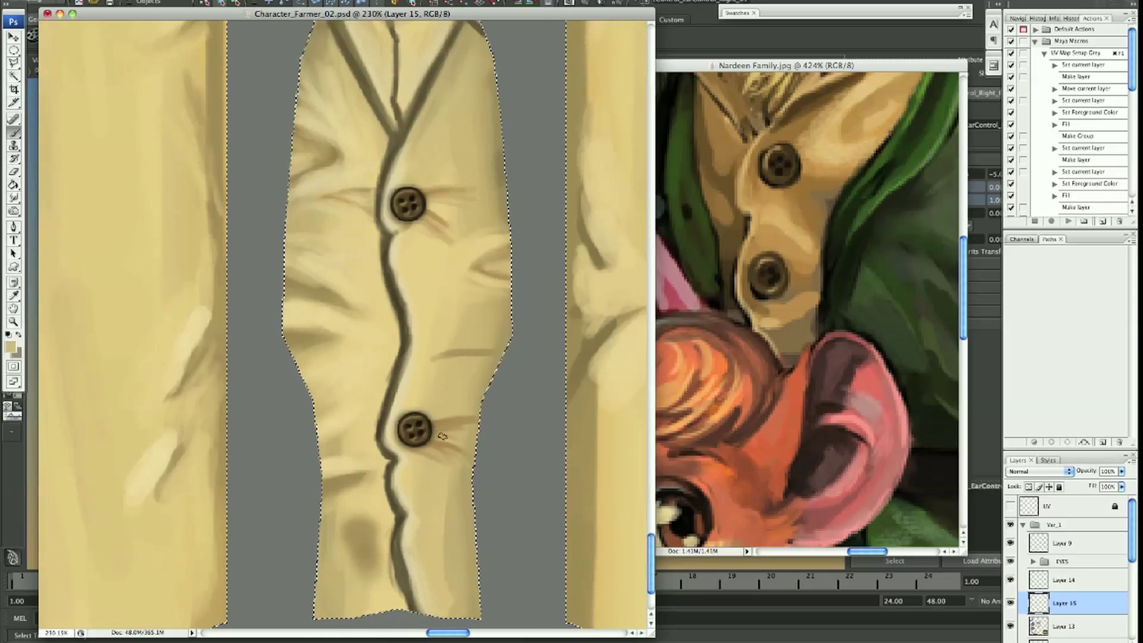
{"action": "left_click_drag", "start_coordinate": [444, 205], "coordinate": [416, 193]}
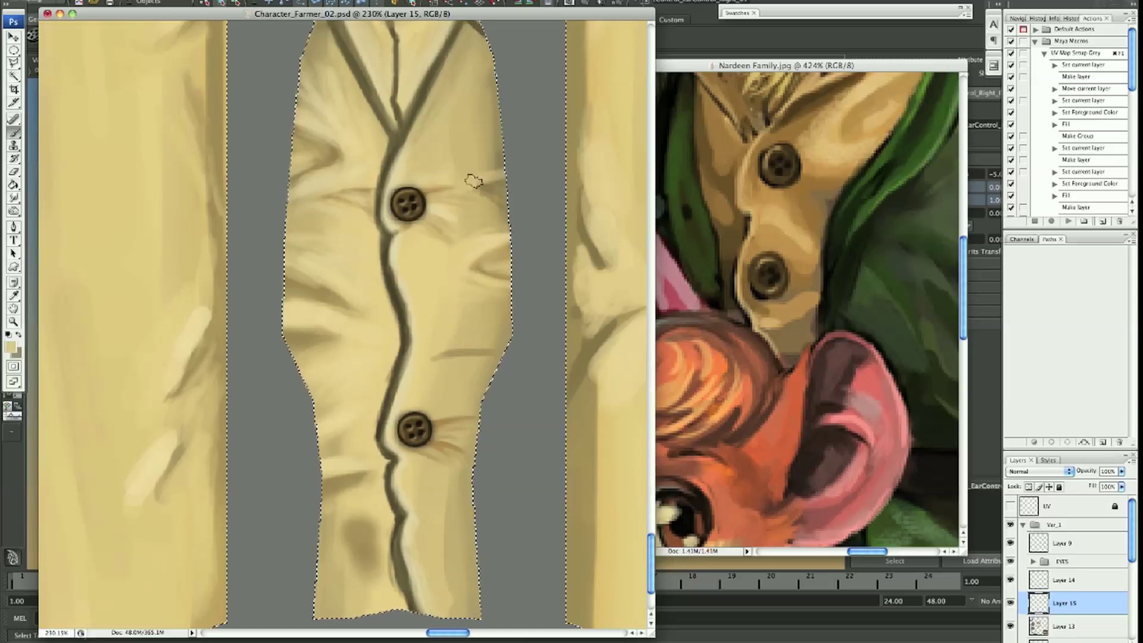
{"action": "left_click_drag", "start_coordinate": [472, 179], "coordinate": [454, 230]}
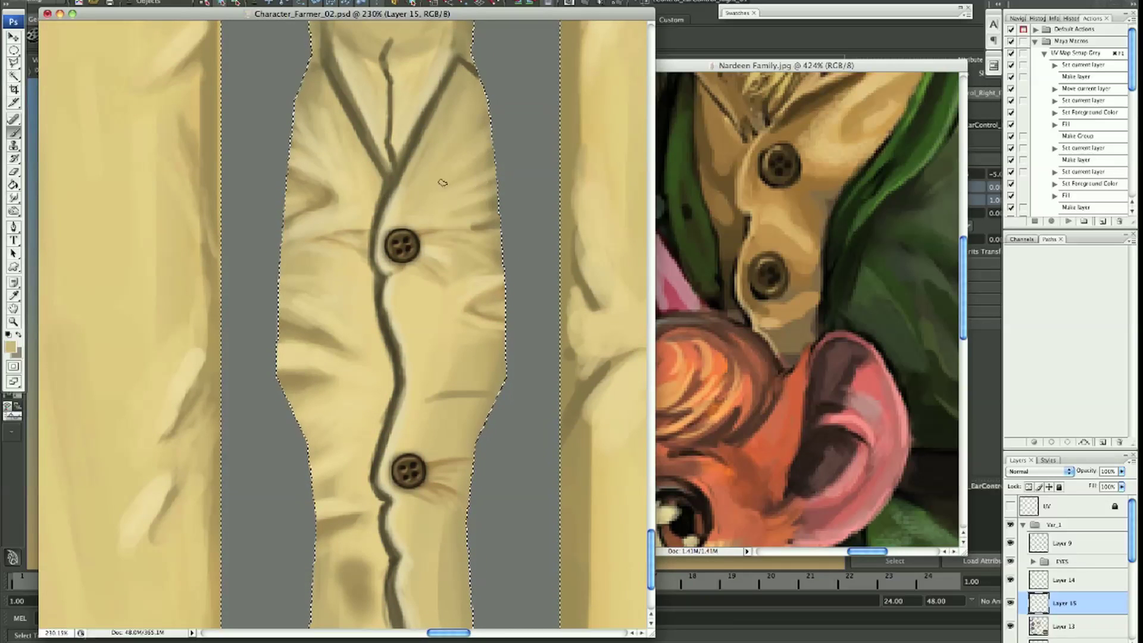
{"action": "scroll", "coordinate": [451, 128], "scroll_direction": "up", "scroll_amount": 3}
{"action": "left_click", "coordinate": [463, 179], "text": "alt"}
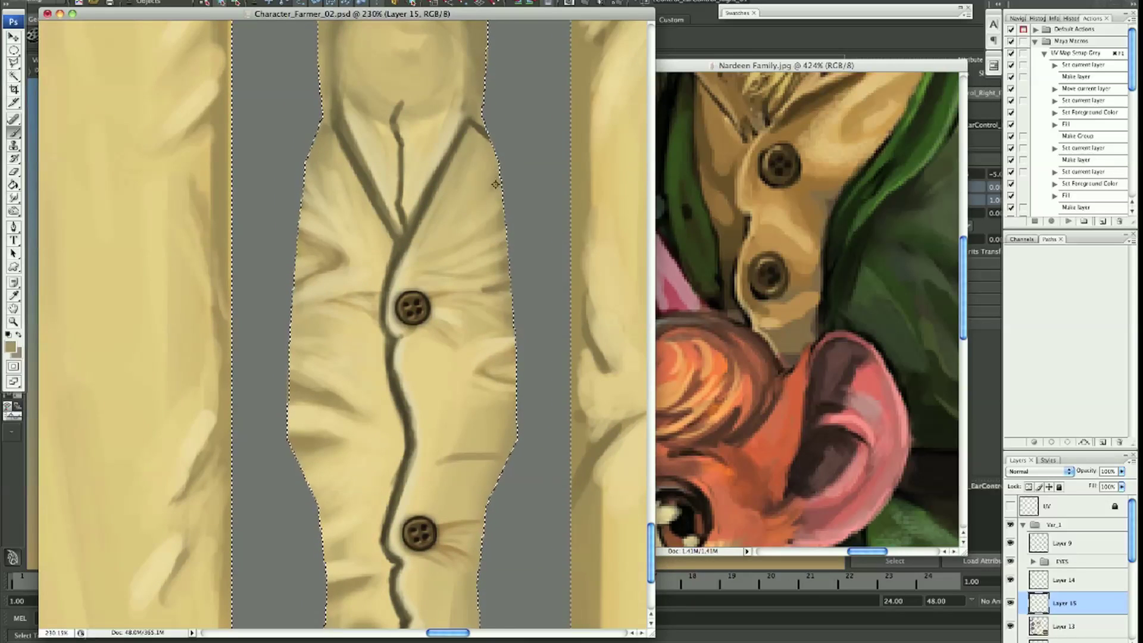
{"action": "scroll", "coordinate": [481, 265], "scroll_direction": "down", "scroll_amount": 5}
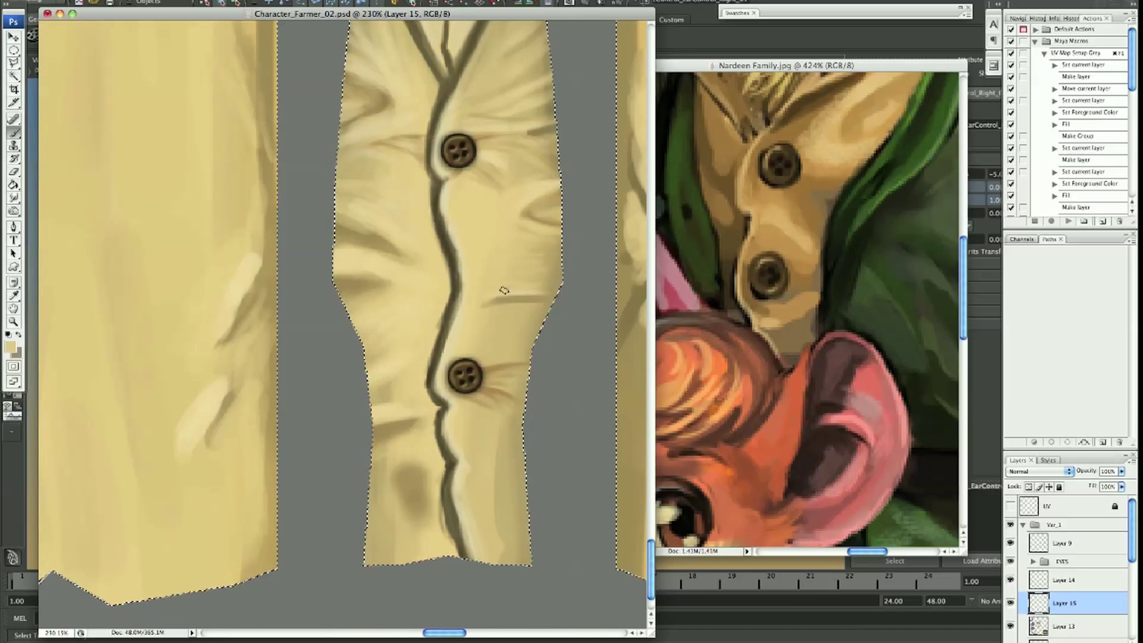
{"action": "scroll", "coordinate": [419, 289], "scroll_direction": "left", "scroll_amount": 2}
{"action": "left_click_drag", "start_coordinate": [418, 289], "coordinate": [403, 294]}
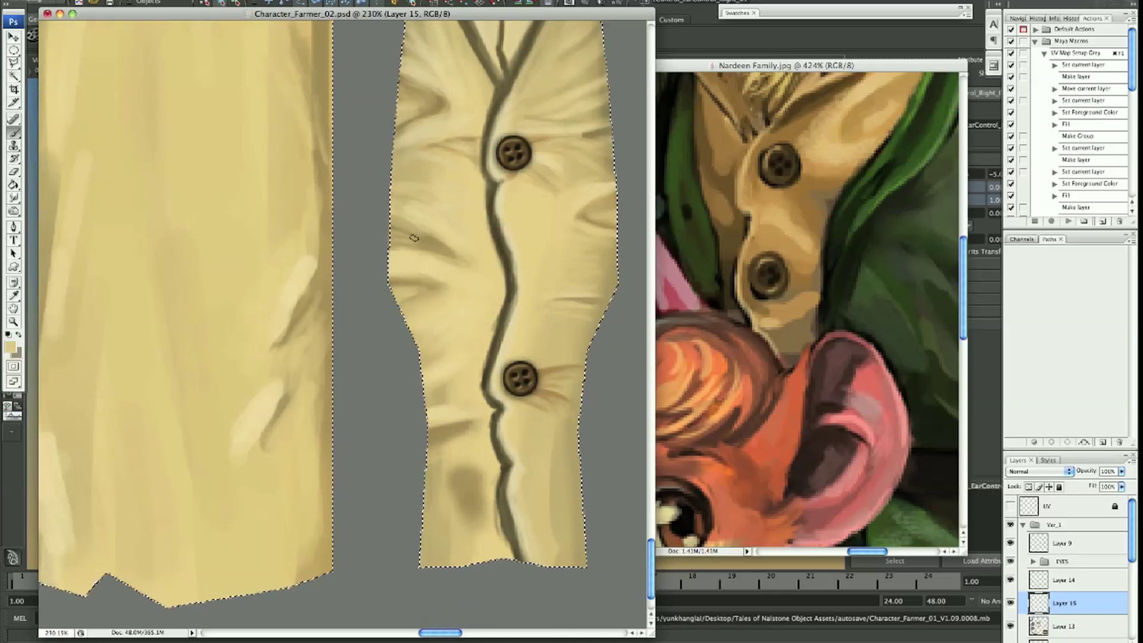
{"action": "scroll", "coordinate": [452, 357], "scroll_direction": "right", "scroll_amount": 2}
{"action": "scroll", "coordinate": [475, 427], "scroll_direction": "down", "scroll_amount": 2}
{"action": "scroll", "coordinate": [465, 357], "scroll_direction": "down", "scroll_amount": 1}
{"action": "left_click_drag", "start_coordinate": [494, 433], "coordinate": [486, 476]}
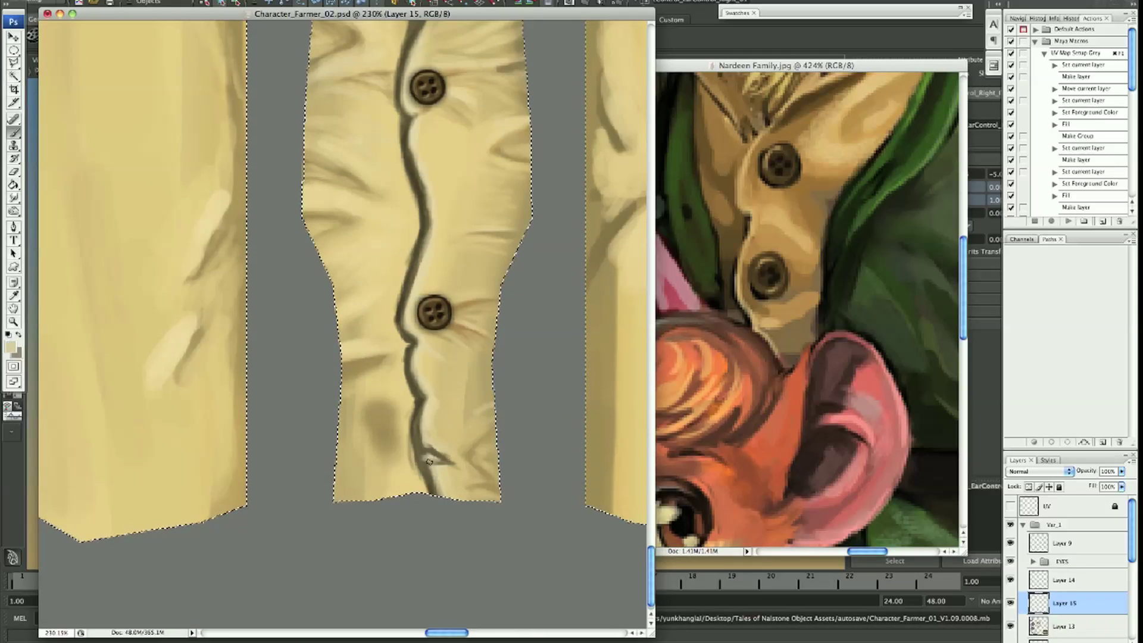
{"action": "scroll", "coordinate": [411, 440], "scroll_direction": "down", "scroll_amount": 5}
{"action": "scroll", "coordinate": [352, 334], "scroll_direction": "down", "scroll_amount": 5}
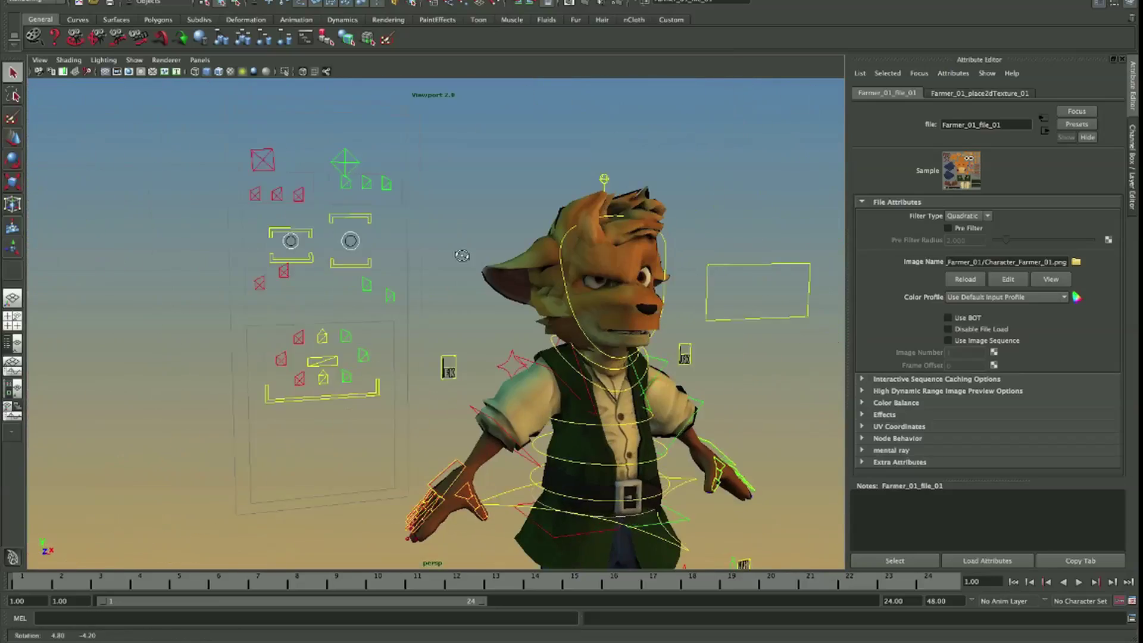
Select the brow and cheek controls, turn the view, and frame the whole rigged character
{"action": "left_click", "coordinate": [397, 208]}
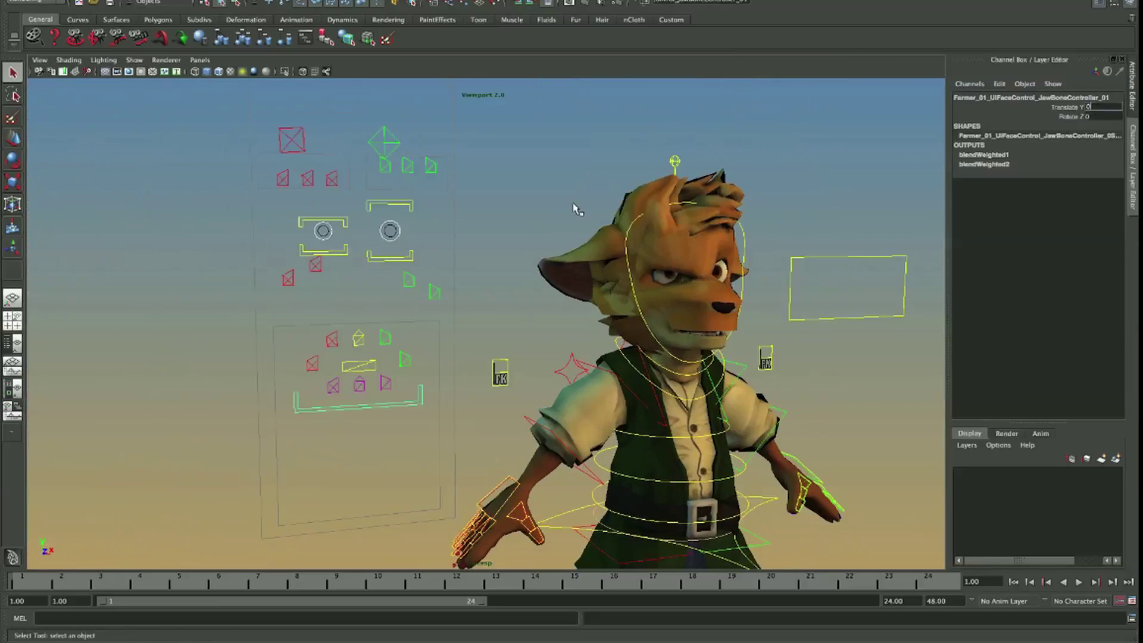
{"action": "left_click_drag", "start_coordinate": [233, 244], "coordinate": [261, 264]}
{"action": "left_click", "coordinate": [308, 123]}
{"action": "left_click_drag", "start_coordinate": [446, 168], "coordinate": [798, 288]}
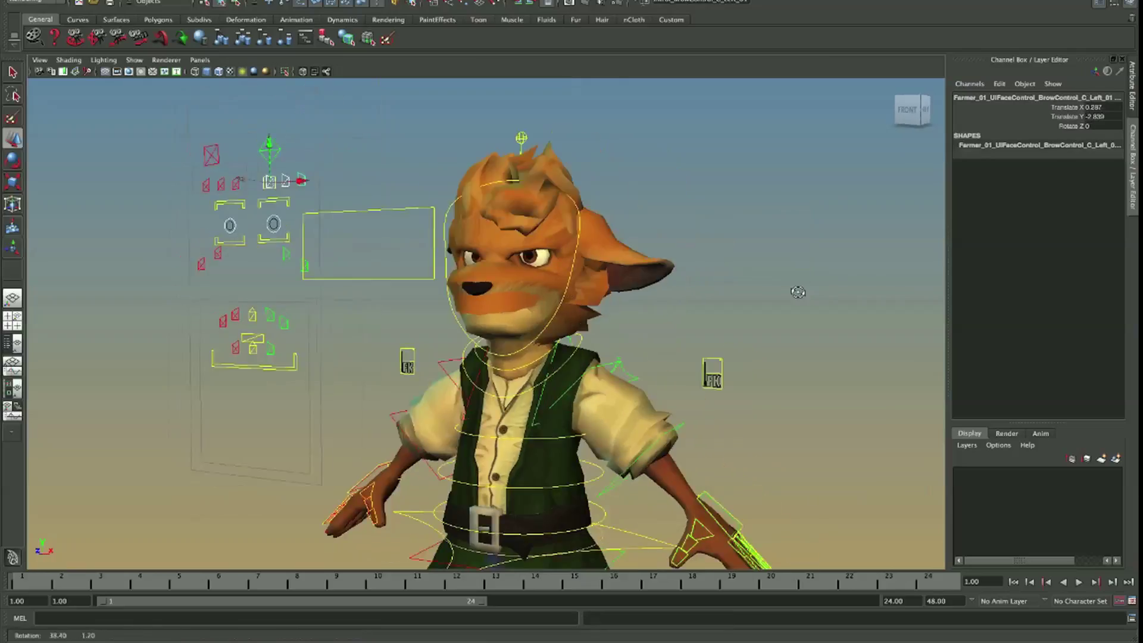
{"action": "key", "text": "super+Tab"}
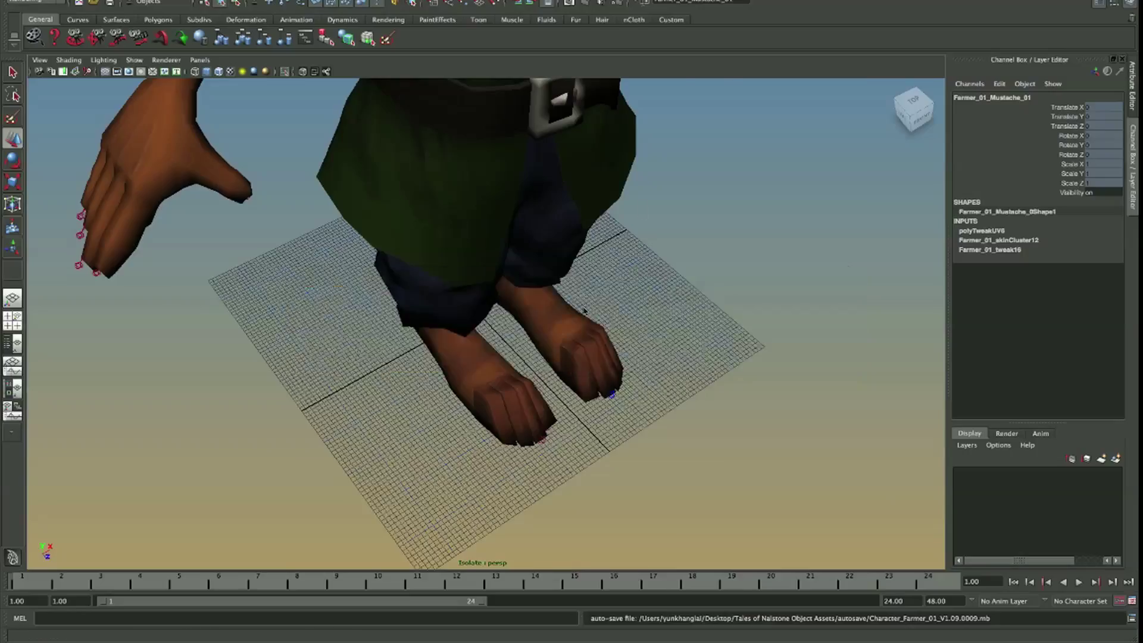
{"action": "key", "text": "a"}
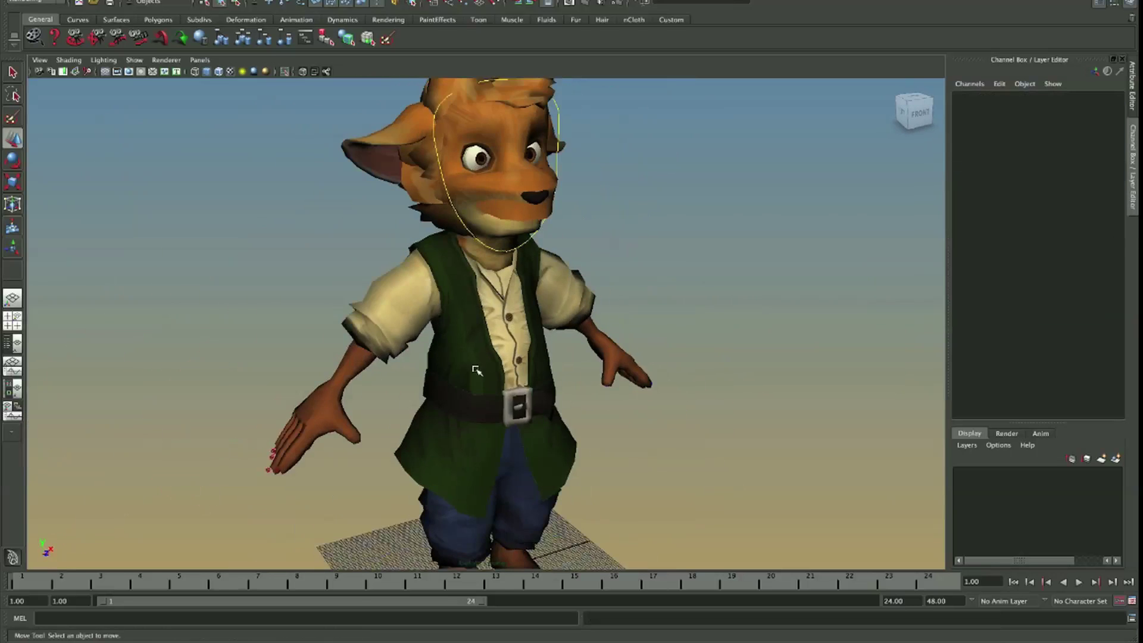
Lower the brow into a frown, pull the jaw open, and orbit to inspect the head
{"action": "left_click", "coordinate": [267, 241]}
{"action": "scroll", "coordinate": [484, 298], "scroll_direction": "up", "scroll_amount": 5}
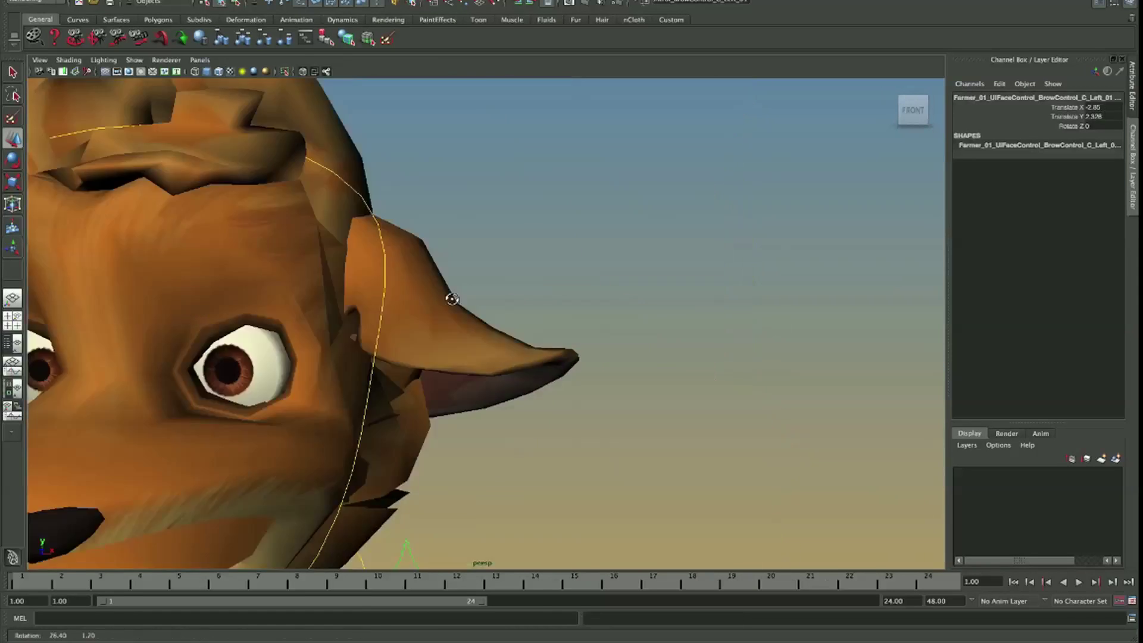
{"action": "scroll", "coordinate": [686, 319], "scroll_direction": "down", "scroll_amount": 3}
{"action": "left_click_drag", "start_coordinate": [340, 179], "coordinate": [341, 200]}
{"action": "left_click_drag", "start_coordinate": [147, 131], "coordinate": [147, 173]}
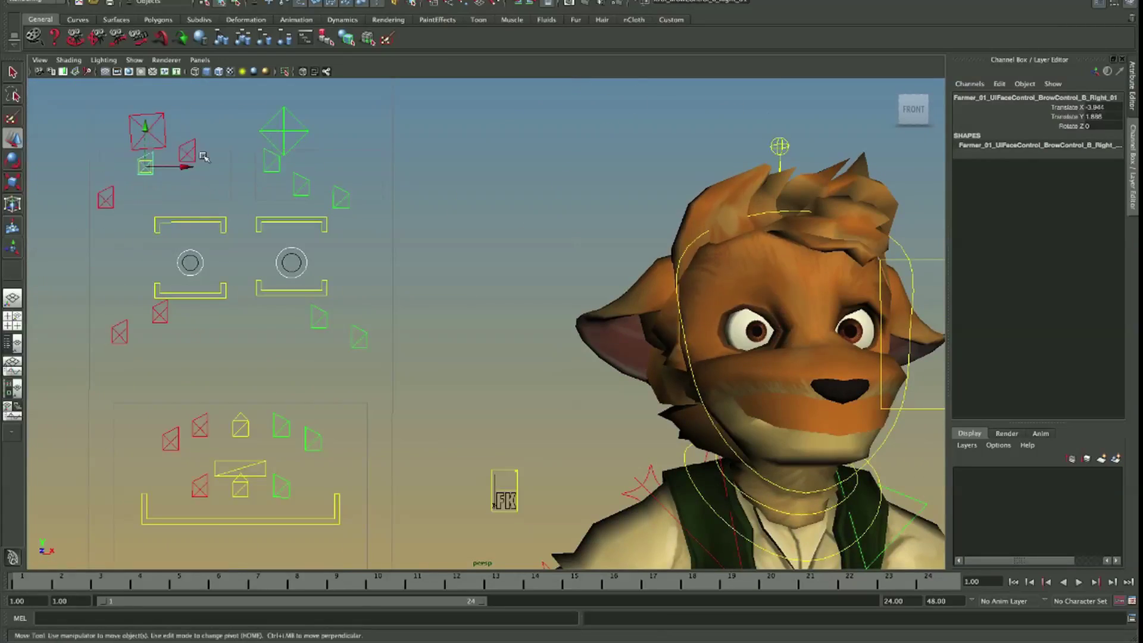
{"action": "mouse_move", "coordinate": [417, 297]}
{"action": "left_mouse_down"}
{"action": "mouse_move", "coordinate": [684, 367]}
{"action": "mouse_move", "coordinate": [585, 248]}
{"action": "mouse_move", "coordinate": [357, 239]}
{"action": "left_mouse_up"}
{"action": "left_click", "coordinate": [584, 249]}
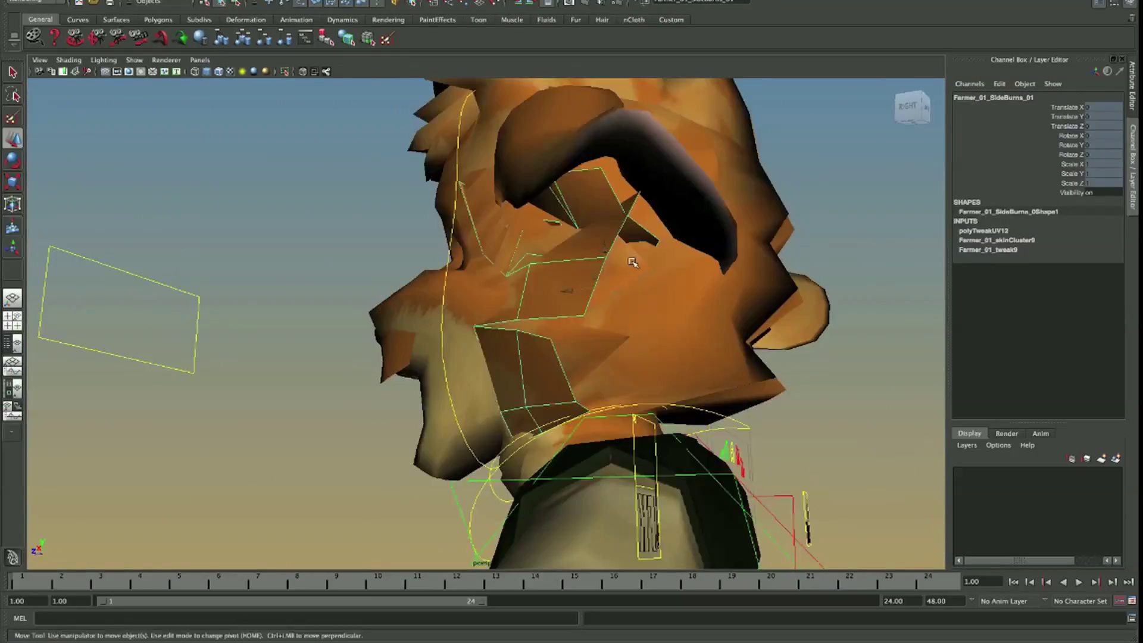
{"action": "left_click", "coordinate": [178, 195]}
{"action": "mouse_move", "coordinate": [715, 268]}
{"action": "left_mouse_down"}
{"action": "mouse_move", "coordinate": [612, 319]}
{"action": "mouse_move", "coordinate": [423, 218]}
{"action": "mouse_move", "coordinate": [683, 326]}
{"action": "mouse_move", "coordinate": [526, 214]}
{"action": "mouse_move", "coordinate": [570, 379]}
{"action": "mouse_move", "coordinate": [412, 394]}
{"action": "mouse_move", "coordinate": [595, 334]}
{"action": "left_mouse_up"}
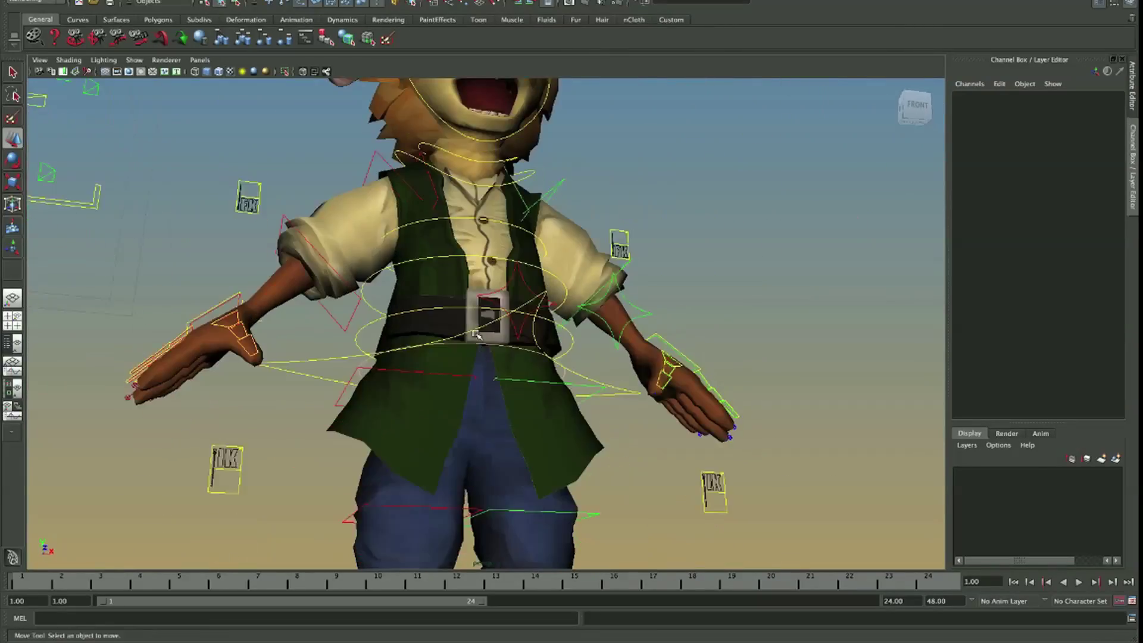
{"action": "key", "text": "super+Tab"}
{"action": "key", "text": "super+Tab"}
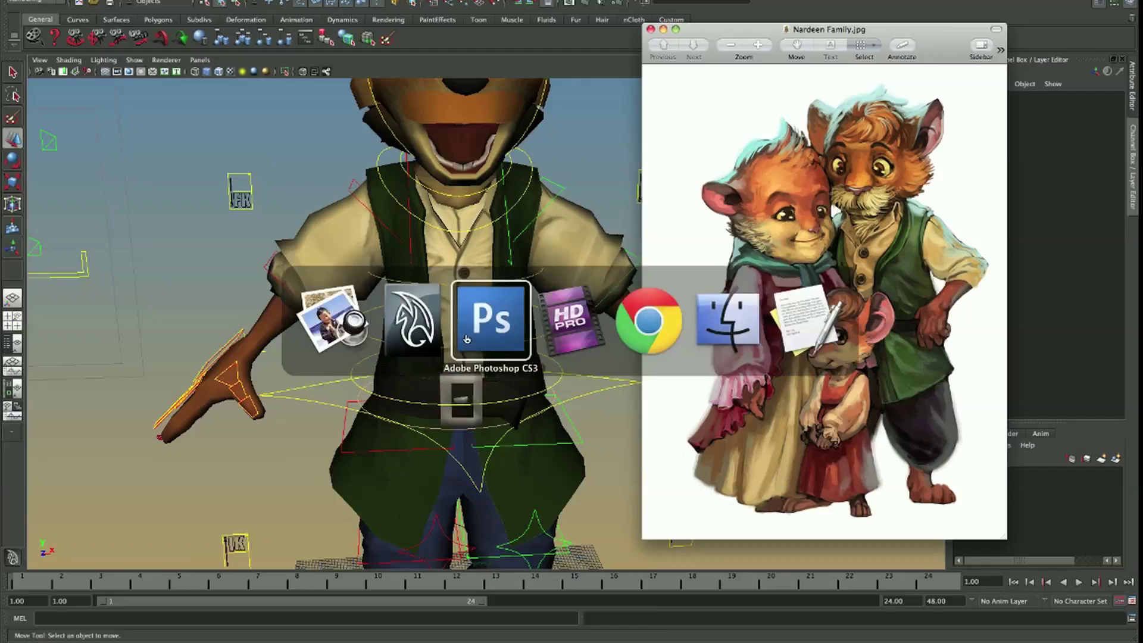
Shrink the shirt button to a small circle and group the button layers as Buttons
{"action": "left_click_drag", "start_coordinate": [438, 211], "coordinate": [376, 279]}
{"action": "key", "text": "Return"}
{"action": "scroll", "coordinate": [425, 408], "scroll_direction": "down", "scroll_amount": 5}
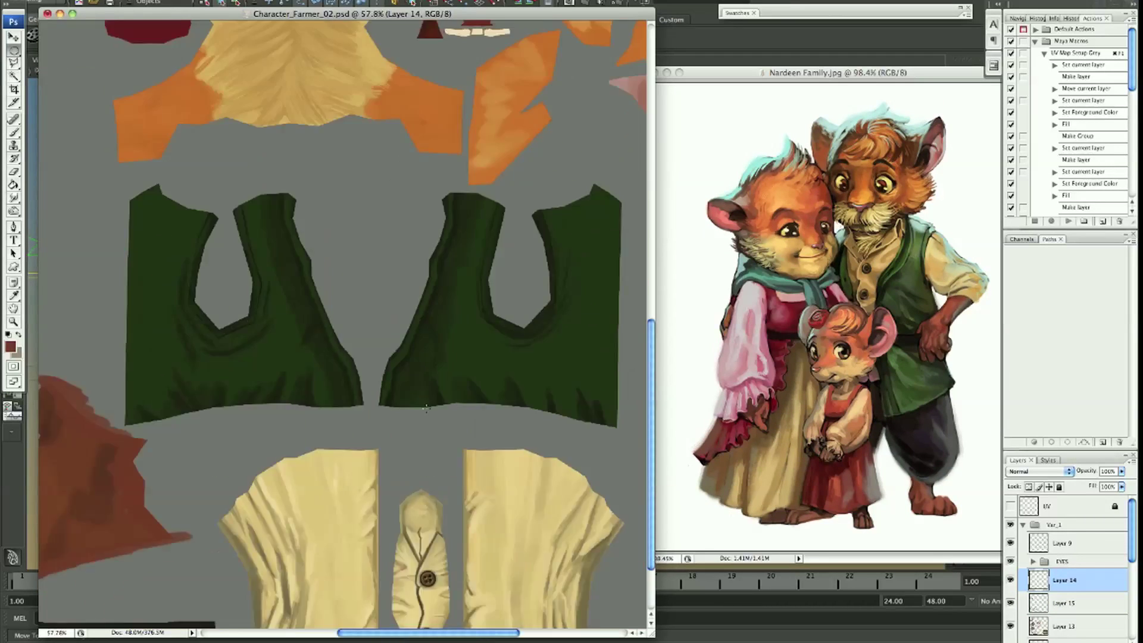
{"action": "scroll", "coordinate": [426, 408], "scroll_direction": "up", "scroll_amount": 5}
{"action": "scroll", "coordinate": [426, 408], "scroll_direction": "down", "scroll_amount": 7}
{"action": "key", "text": "ctrl+g"}
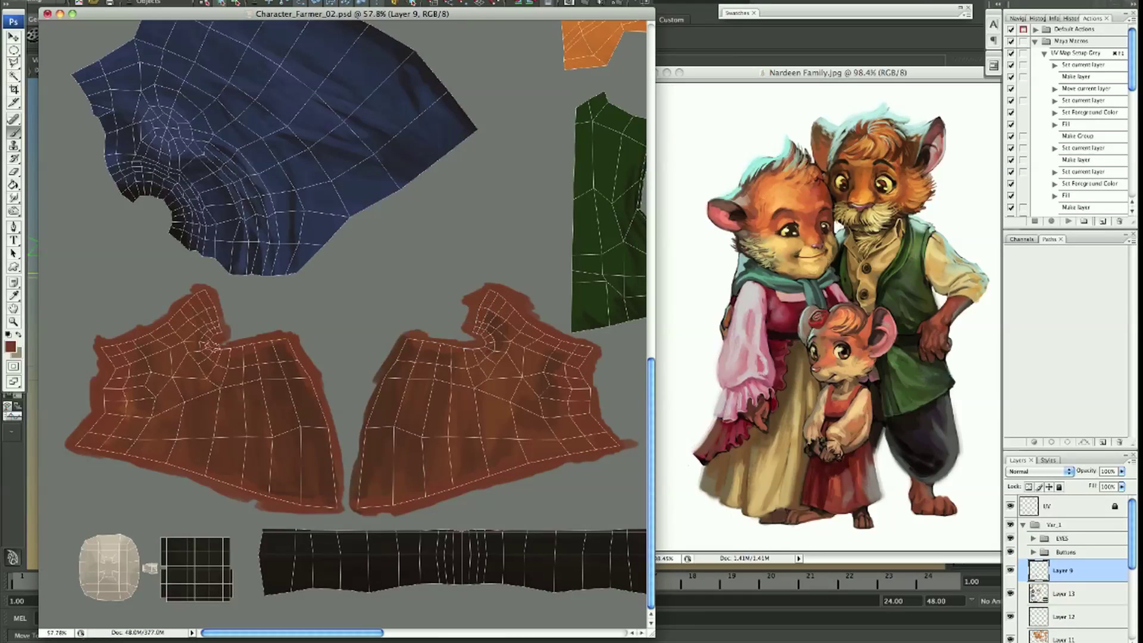
Move Layer 9 above the EYES and Buttons groups and paint brown over a hand piece
{"action": "left_click_drag", "start_coordinate": [1078, 555], "coordinate": [1066, 531]}
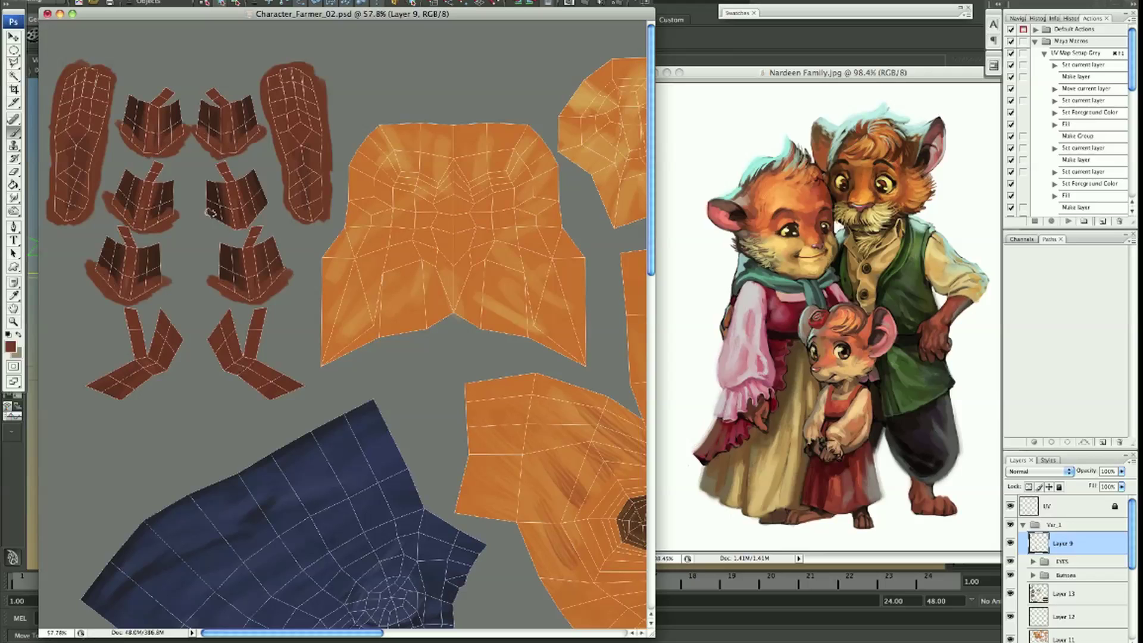
{"action": "scroll", "coordinate": [281, 384], "scroll_direction": "up", "scroll_amount": 3}
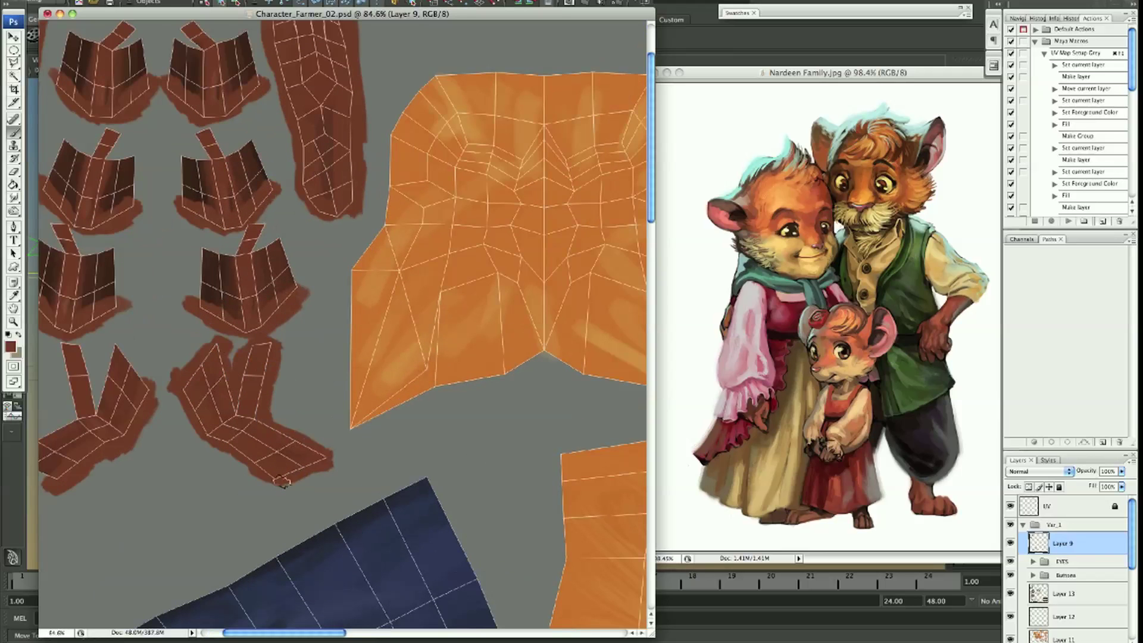
{"action": "scroll", "coordinate": [70, 407], "scroll_direction": "up", "scroll_amount": 3}
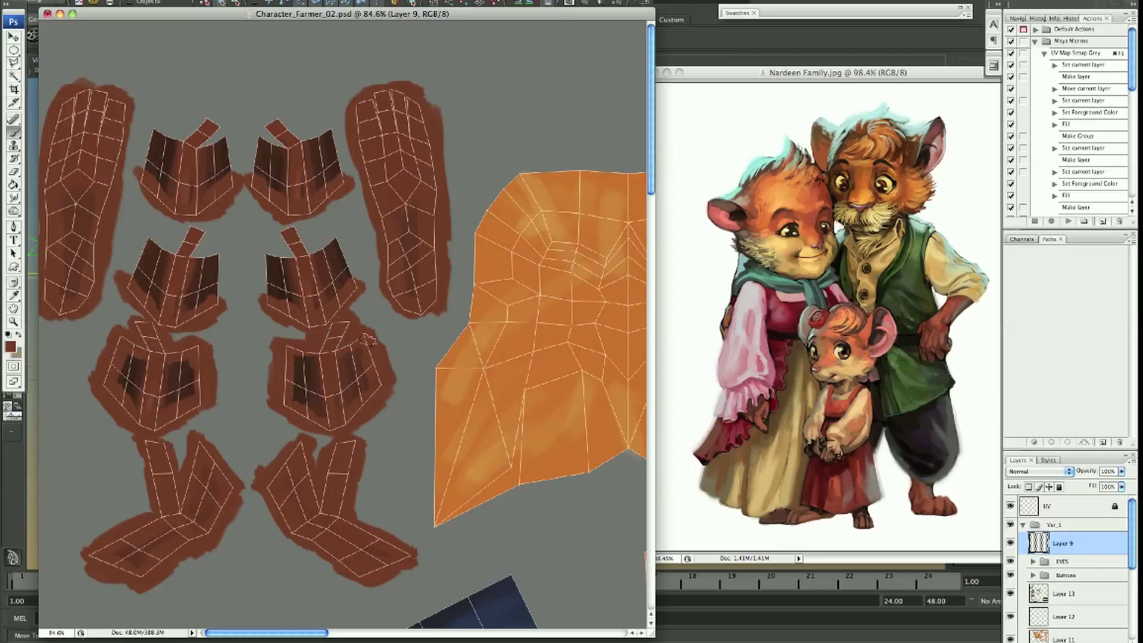
{"action": "left_click_drag", "start_coordinate": [148, 137], "coordinate": [238, 168]}
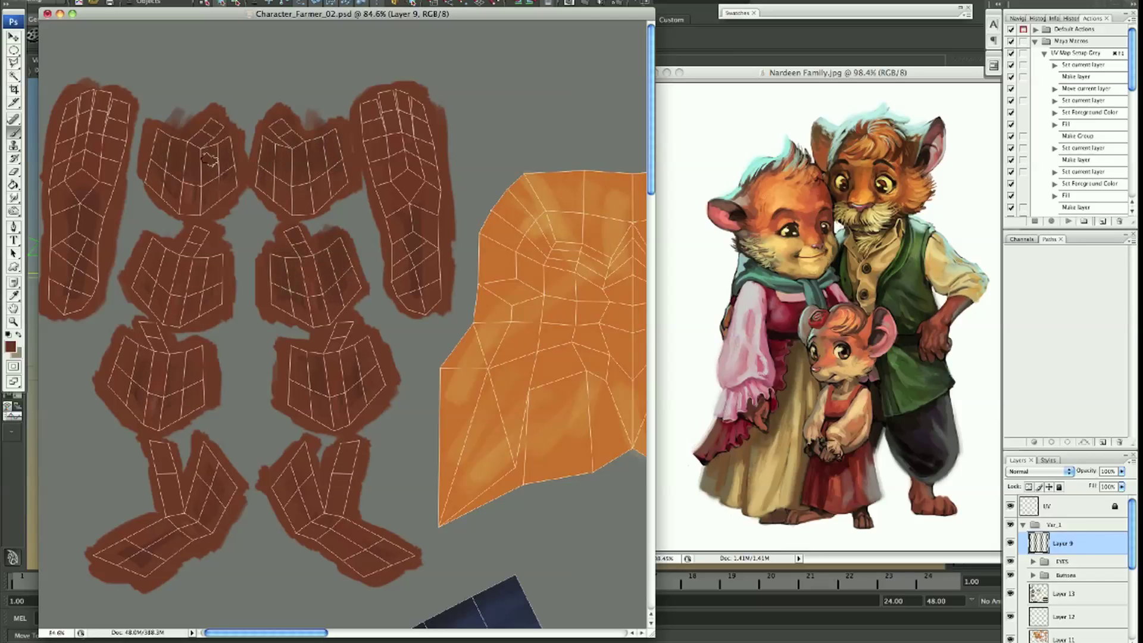
{"action": "scroll", "coordinate": [209, 159], "scroll_direction": "down", "scroll_amount": 2}
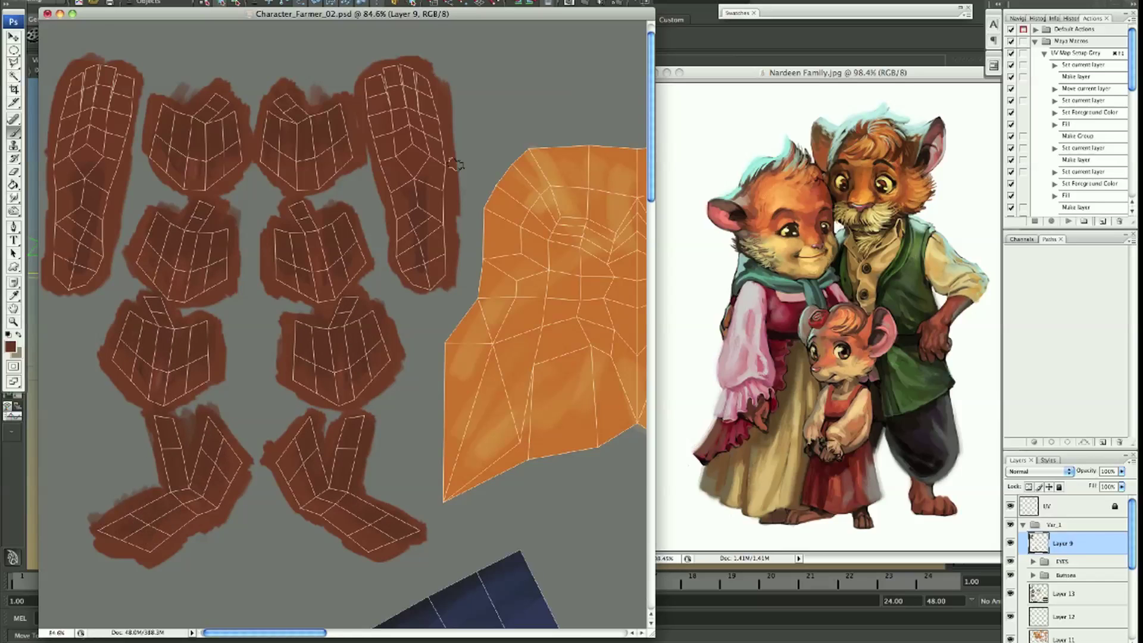
{"action": "scroll", "coordinate": [455, 165], "scroll_direction": "down", "scroll_amount": 10}
{"action": "scroll", "coordinate": [476, 238], "scroll_direction": "down", "scroll_amount": 10}
{"action": "scroll", "coordinate": [550, 305], "scroll_direction": "down", "scroll_amount": 5}
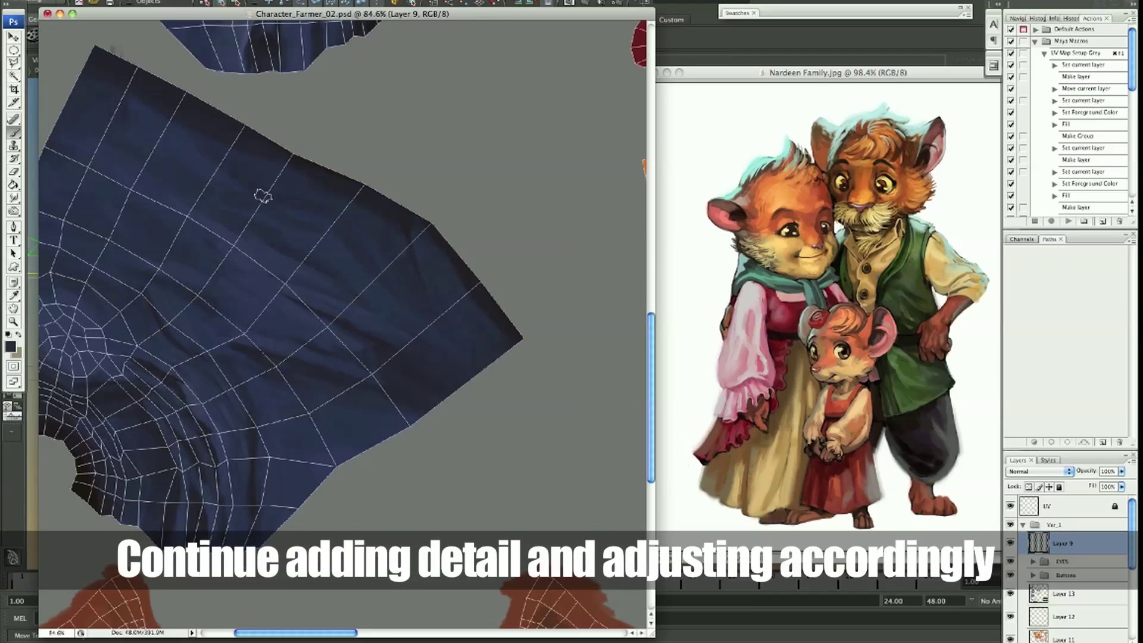
{"action": "scroll", "coordinate": [379, 131], "scroll_direction": "up", "scroll_amount": 2}
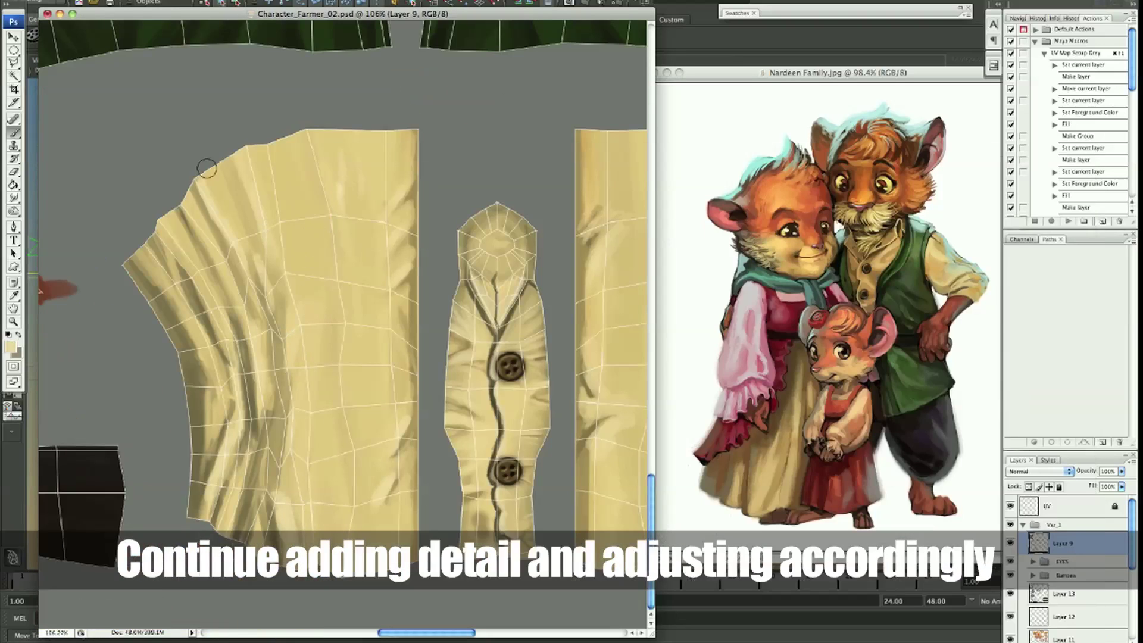
On Layer 1, paint a light cream border around the shirt, mirrored shirt and button-strip pieces
{"action": "left_click_drag", "start_coordinate": [345, 128], "coordinate": [426, 140]}
{"action": "left_click_drag", "start_coordinate": [202, 157], "coordinate": [192, 381]}
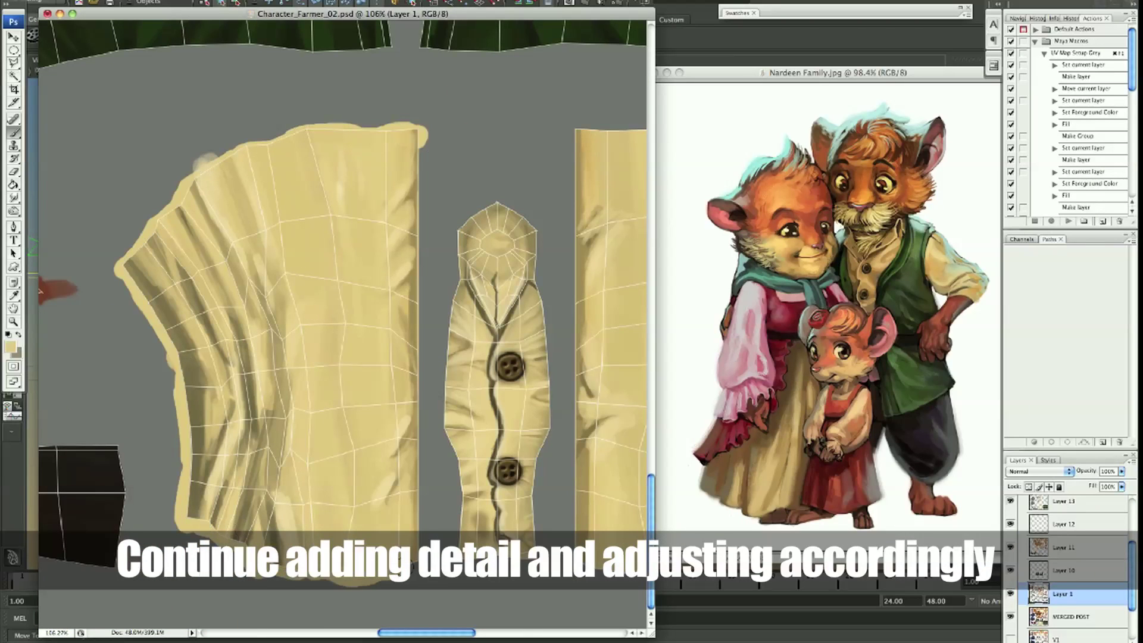
{"action": "scroll", "coordinate": [417, 357], "scroll_direction": "right", "scroll_amount": 3}
{"action": "scroll", "coordinate": [417, 357], "scroll_direction": "right", "scroll_amount": 2}
{"action": "mouse_move", "coordinate": [581, 286]}
{"action": "left_mouse_down"}
{"action": "mouse_move", "coordinate": [451, 159]}
{"action": "mouse_move", "coordinate": [489, 153]}
{"action": "left_mouse_up"}
{"action": "left_click_drag", "start_coordinate": [203, 223], "coordinate": [209, 574]}
{"action": "mouse_move", "coordinate": [238, 197]}
{"action": "left_mouse_down"}
{"action": "mouse_move", "coordinate": [187, 566]}
{"action": "mouse_move", "coordinate": [304, 565]}
{"action": "left_mouse_up"}
{"action": "scroll", "coordinate": [301, 173], "scroll_direction": "up", "scroll_amount": 3}
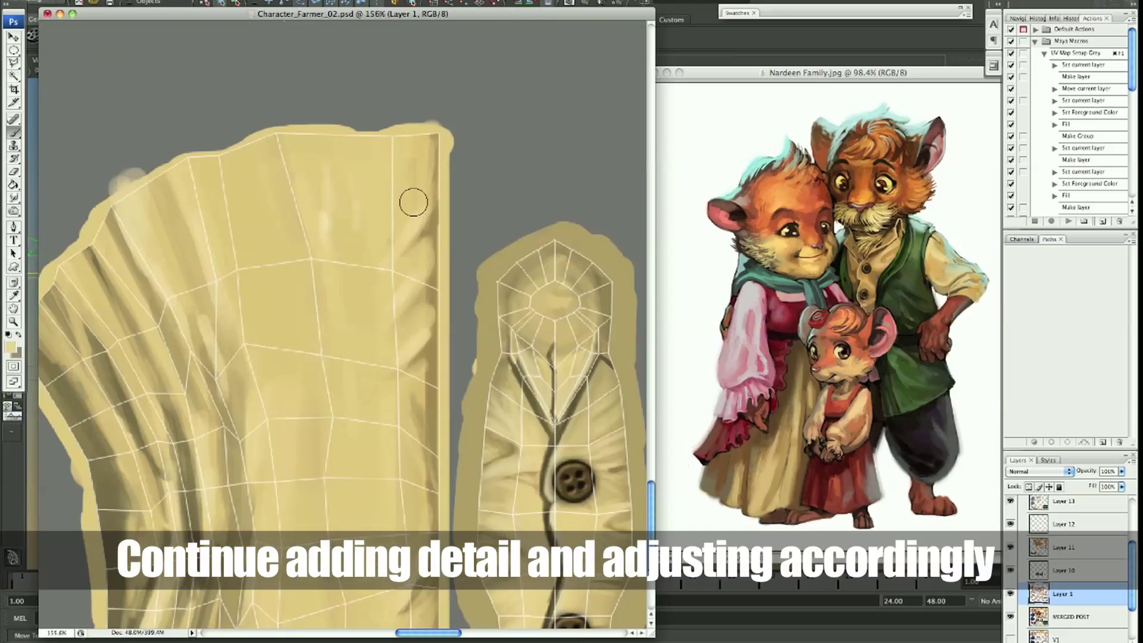
On Layer 9, paint dark fold strokes on the right shirt piece and soften them with light strokes
{"action": "left_click", "coordinate": [405, 208], "text": "ctrl"}
{"action": "scroll", "coordinate": [378, 383], "scroll_direction": "down", "scroll_amount": 2}
{"action": "scroll", "coordinate": [412, 567], "scroll_direction": "right", "scroll_amount": 5}
{"action": "left_click_drag", "start_coordinate": [411, 101], "coordinate": [381, 178]}
{"action": "scroll", "coordinate": [387, 297], "scroll_direction": "up", "scroll_amount": 2}
{"action": "left_click_drag", "start_coordinate": [455, 141], "coordinate": [417, 190]}
{"action": "left_click_drag", "start_coordinate": [463, 236], "coordinate": [446, 326]}
{"action": "scroll", "coordinate": [447, 326], "scroll_direction": "right", "scroll_amount": 3}
{"action": "left_click_drag", "start_coordinate": [388, 145], "coordinate": [328, 369]}
{"action": "scroll", "coordinate": [366, 235], "scroll_direction": "down", "scroll_amount": 5}
{"action": "scroll", "coordinate": [366, 235], "scroll_direction": "right", "scroll_amount": 2}
{"action": "mouse_move", "coordinate": [340, 565]}
{"action": "left_mouse_down"}
{"action": "mouse_move", "coordinate": [327, 390]}
{"action": "mouse_move", "coordinate": [342, 530]}
{"action": "mouse_move", "coordinate": [388, 367]}
{"action": "left_mouse_up"}
Sample a light tan, add more dark fold lines and blend them with tan
{"action": "left_click", "coordinate": [357, 416], "text": "alt"}
{"action": "scroll", "coordinate": [381, 321], "scroll_direction": "up", "scroll_amount": 4}
{"action": "scroll", "coordinate": [381, 322], "scroll_direction": "left", "scroll_amount": 2}
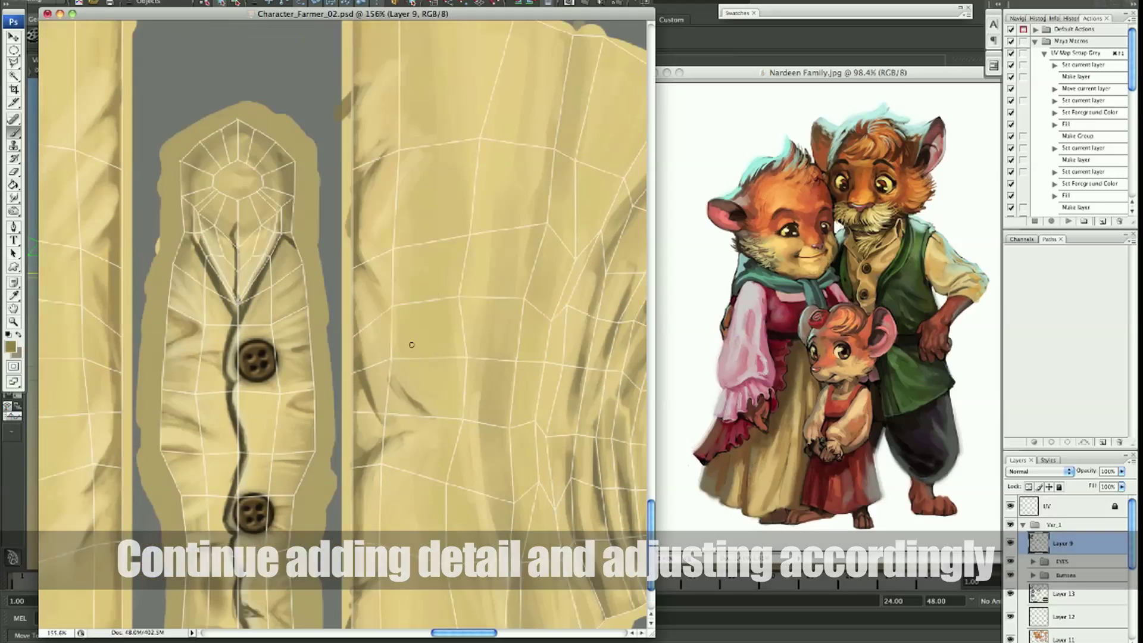
{"action": "left_click_drag", "start_coordinate": [407, 223], "coordinate": [439, 302]}
{"action": "left_click_drag", "start_coordinate": [373, 317], "coordinate": [428, 336]}
{"action": "mouse_move", "coordinate": [411, 229]}
{"action": "left_mouse_down"}
{"action": "mouse_move", "coordinate": [452, 309]}
{"action": "mouse_move", "coordinate": [434, 294]}
{"action": "mouse_move", "coordinate": [387, 324]}
{"action": "left_mouse_up"}
{"action": "scroll", "coordinate": [370, 205], "scroll_direction": "up", "scroll_amount": 8}
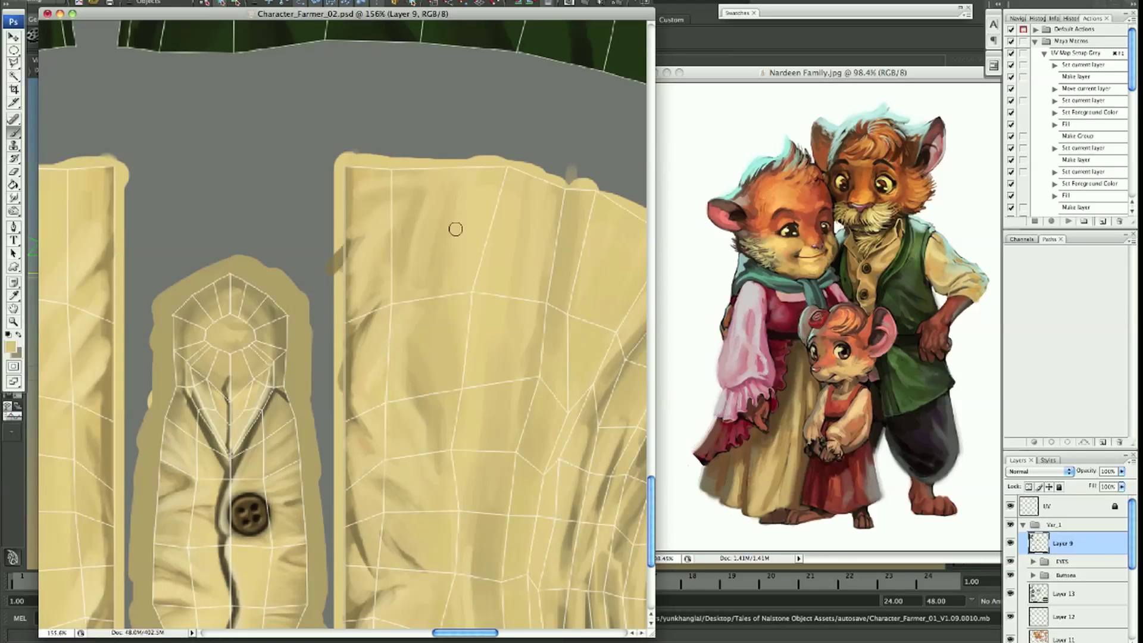
{"action": "scroll", "coordinate": [455, 230], "scroll_direction": "down", "scroll_amount": 6}
{"action": "scroll", "coordinate": [454, 230], "scroll_direction": "left", "scroll_amount": 5}
{"action": "scroll", "coordinate": [312, 319], "scroll_direction": "down", "scroll_amount": 1}
With a smaller brush, paint faint fold marks and cover them with lighter cream
{"action": "key", "text": "bracketleft"}
{"action": "key", "text": "bracketleft"}
{"action": "left_click_drag", "start_coordinate": [296, 196], "coordinate": [316, 236]}
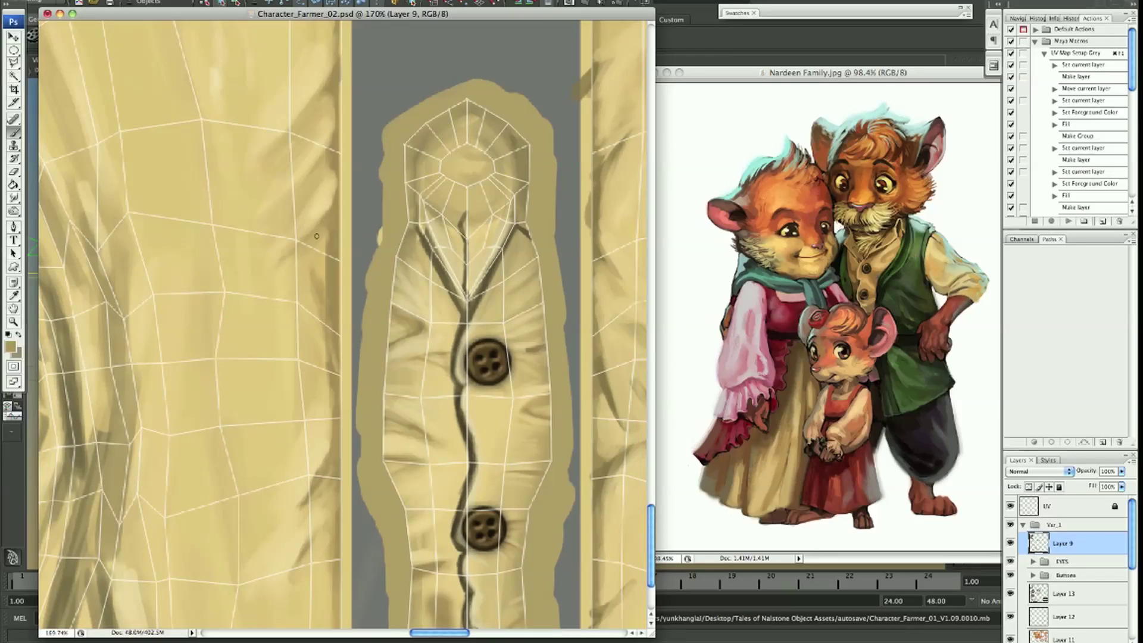
{"action": "left_click_drag", "start_coordinate": [284, 361], "coordinate": [315, 375]}
{"action": "left_click", "coordinate": [265, 319], "text": "alt"}
{"action": "left_click_drag", "start_coordinate": [266, 319], "coordinate": [309, 369]}
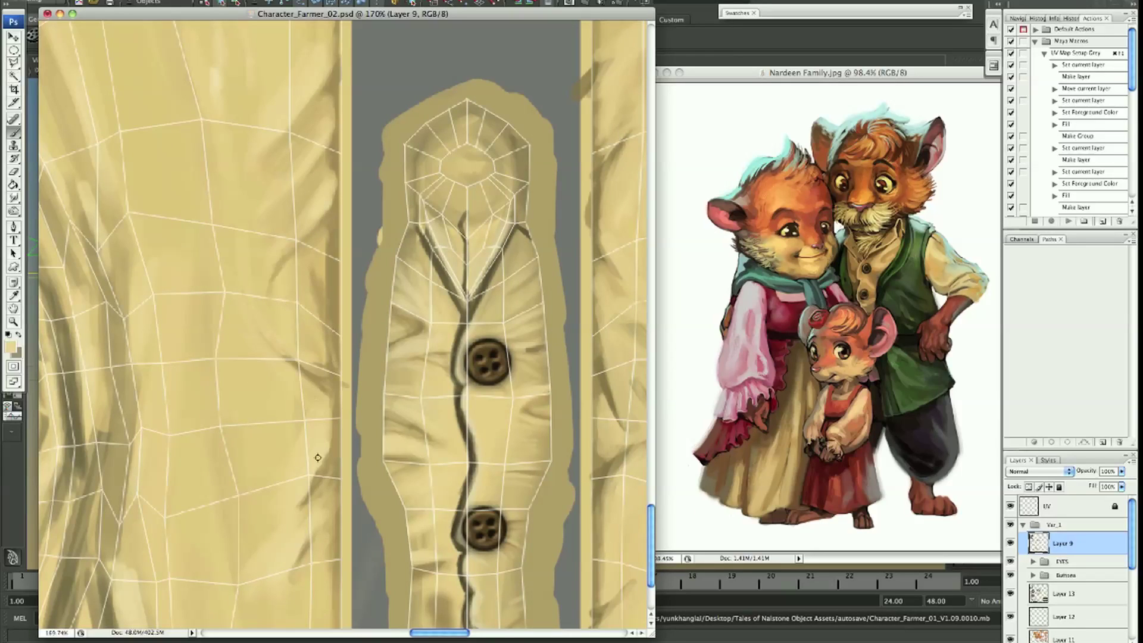
{"action": "key", "text": "bracketright"}
{"action": "key", "text": "bracketright"}
{"action": "key", "text": "bracketleft"}
{"action": "key", "text": "bracketleft"}
{"action": "left_click", "coordinate": [334, 387], "text": "alt"}
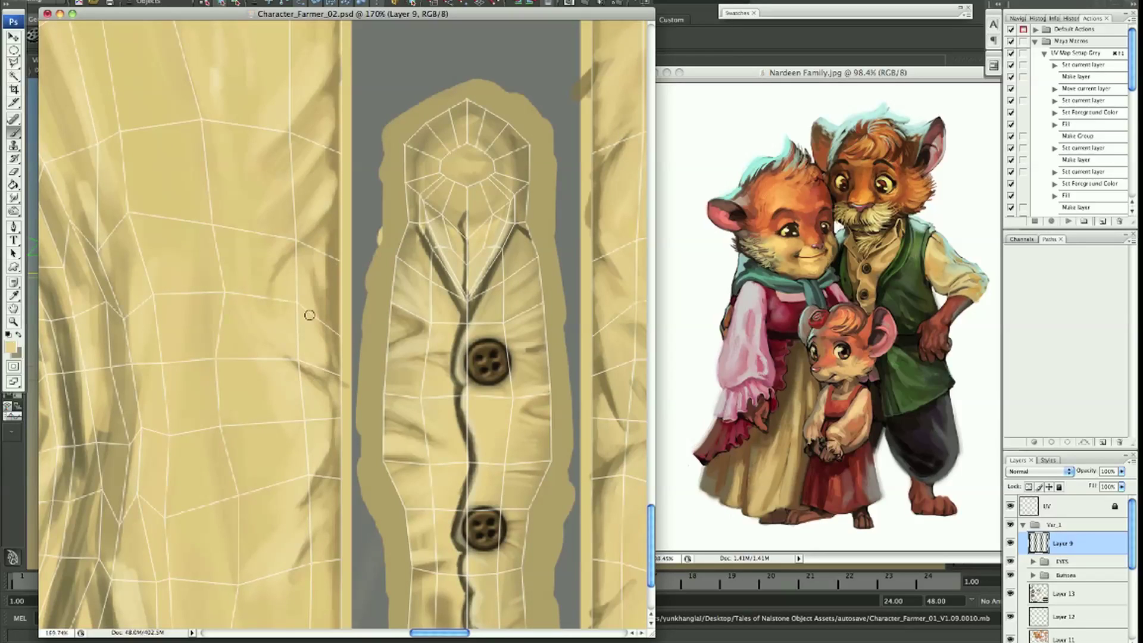
Darken folds on the shirt's right side, centre and top with tan strokes
{"action": "scroll", "coordinate": [309, 315], "scroll_direction": "down", "scroll_amount": 3}
{"action": "scroll", "coordinate": [250, 218], "scroll_direction": "left", "scroll_amount": 4}
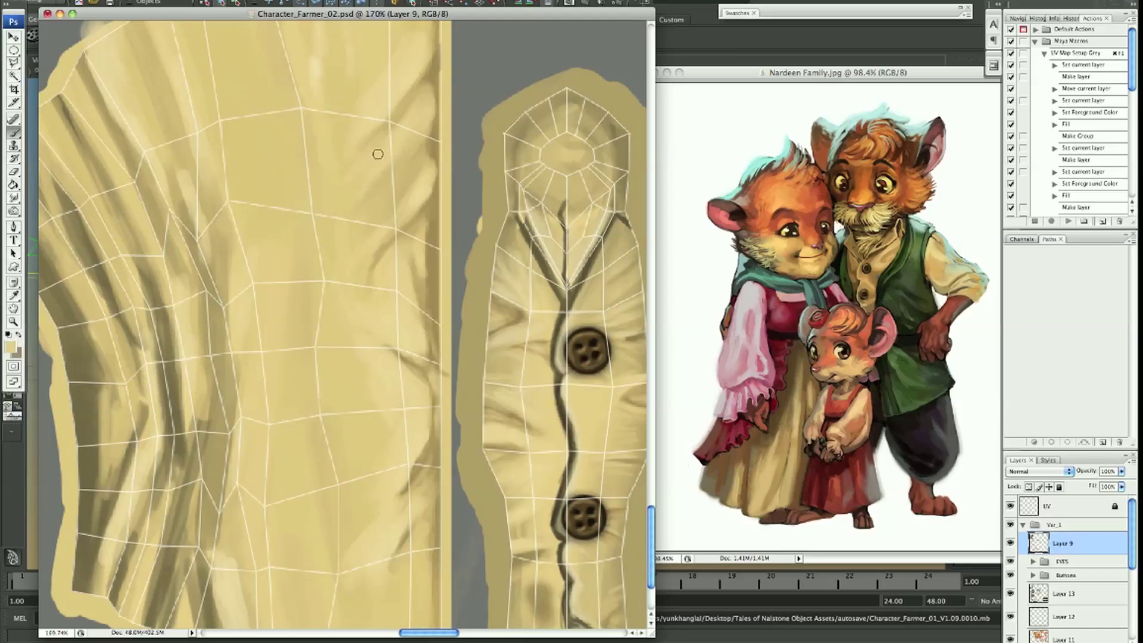
{"action": "scroll", "coordinate": [297, 209], "scroll_direction": "up", "scroll_amount": 3}
{"action": "scroll", "coordinate": [297, 208], "scroll_direction": "left", "scroll_amount": 2}
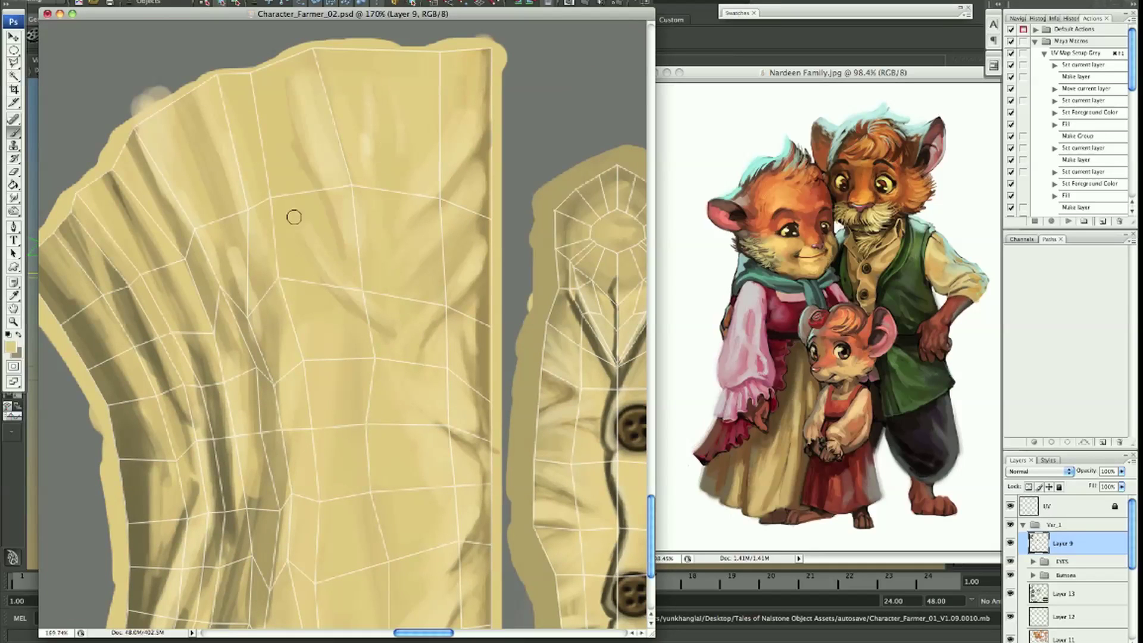
{"action": "scroll", "coordinate": [170, 288], "scroll_direction": "right", "scroll_amount": 5}
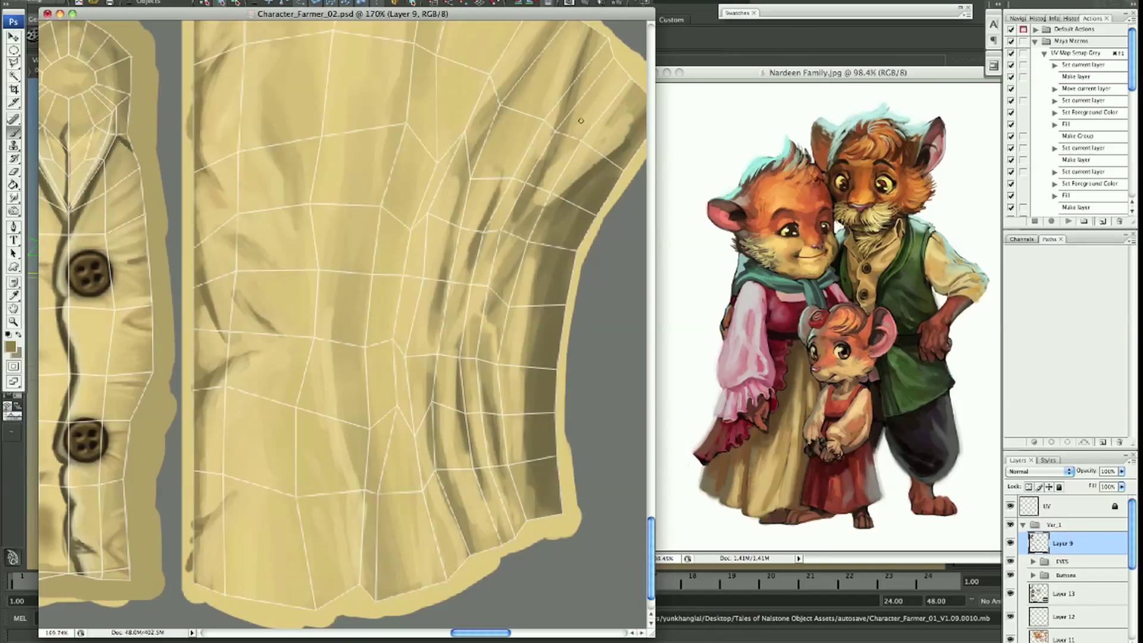
{"action": "mouse_move", "coordinate": [584, 184]}
{"action": "left_mouse_down"}
{"action": "mouse_move", "coordinate": [500, 357]}
{"action": "mouse_move", "coordinate": [470, 471]}
{"action": "left_mouse_up"}
{"action": "scroll", "coordinate": [535, 149], "scroll_direction": "up", "scroll_amount": 2}
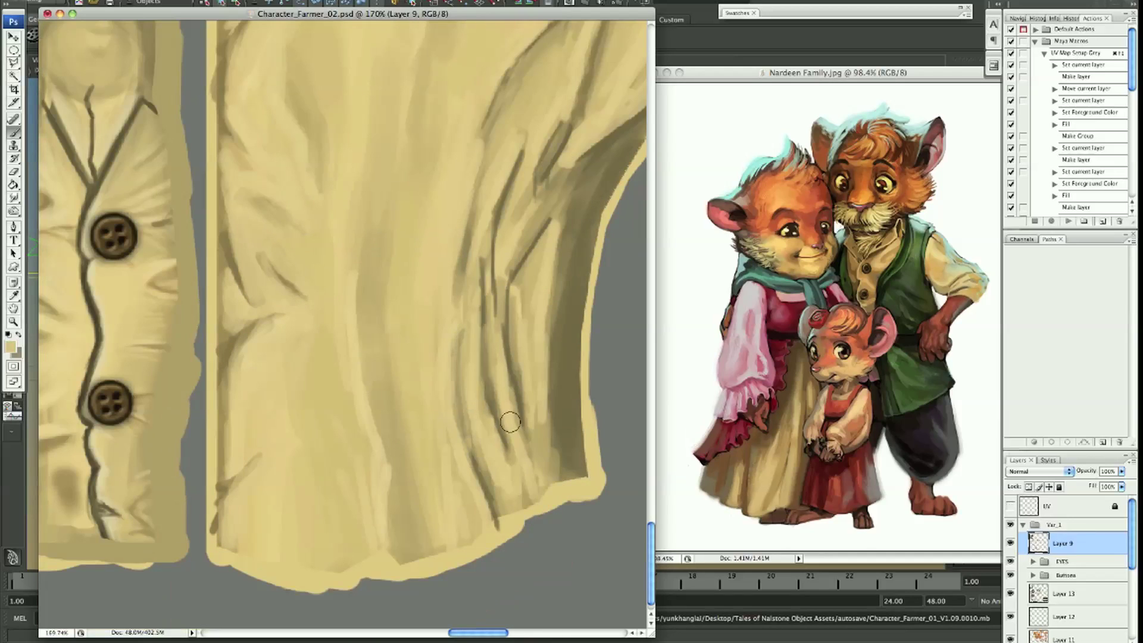
{"action": "left_click_drag", "start_coordinate": [371, 436], "coordinate": [369, 250]}
{"action": "mouse_move", "coordinate": [348, 411]}
{"action": "left_mouse_down"}
{"action": "mouse_move", "coordinate": [334, 266]}
{"action": "mouse_move", "coordinate": [354, 401]}
{"action": "mouse_move", "coordinate": [311, 445]}
{"action": "left_mouse_up"}
{"action": "mouse_move", "coordinate": [405, 131]}
{"action": "left_mouse_down"}
{"action": "mouse_move", "coordinate": [395, 235]}
{"action": "mouse_move", "coordinate": [365, 299]}
{"action": "left_mouse_up"}
{"action": "mouse_move", "coordinate": [416, 223]}
{"action": "left_mouse_down"}
{"action": "mouse_move", "coordinate": [409, 202]}
{"action": "mouse_move", "coordinate": [345, 454]}
{"action": "left_mouse_up"}
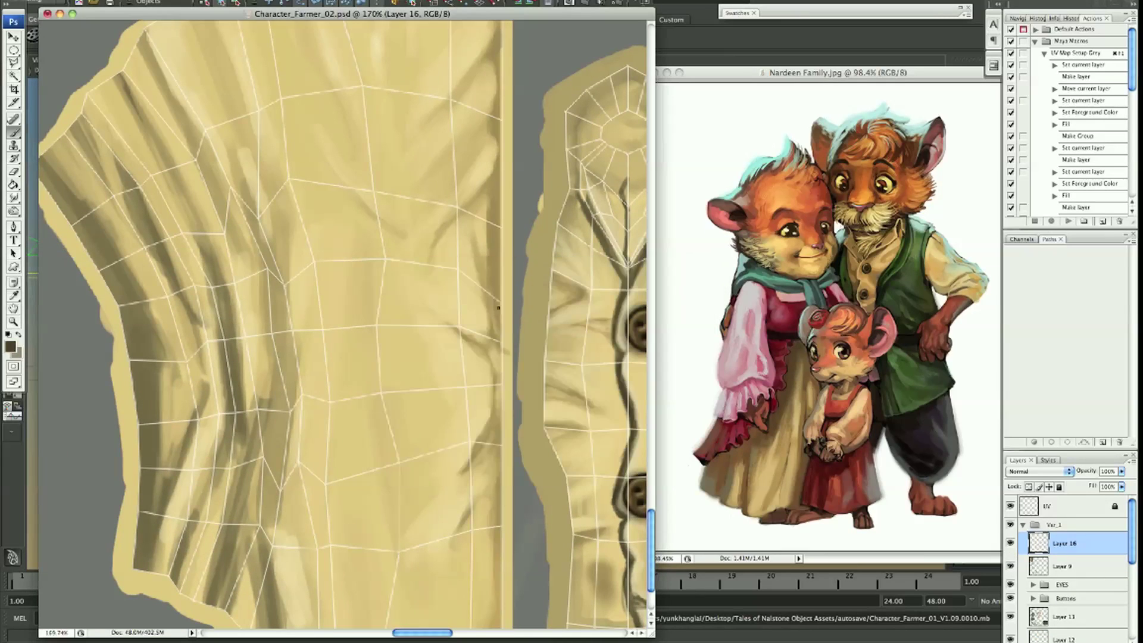
Paint a dark seam line across the shirt, duplicate the layer, and lighten it with Curves
{"action": "left_click_drag", "start_coordinate": [499, 308], "coordinate": [188, 285]}
{"action": "left_click_drag", "start_coordinate": [407, 290], "coordinate": [605, 337]}
{"action": "key", "text": "ctrl+j"}
{"action": "key", "text": "ctrl+m"}
{"action": "key", "text": "Return"}
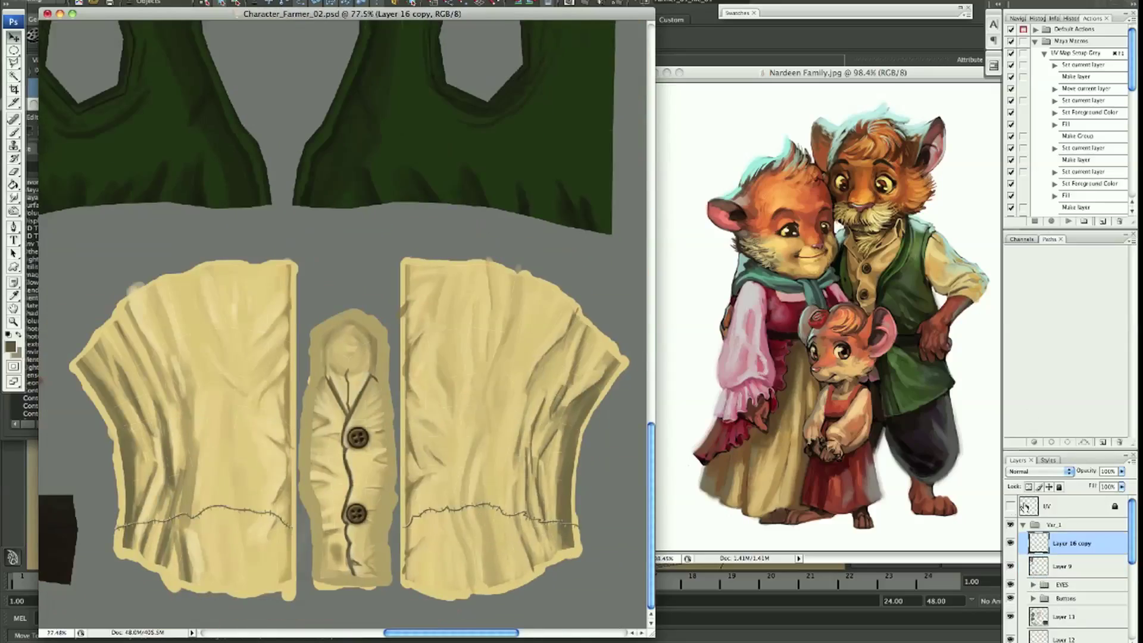
Turn the UV wireframe layer's visibility back on over the texture
{"action": "left_click", "coordinate": [1011, 506]}
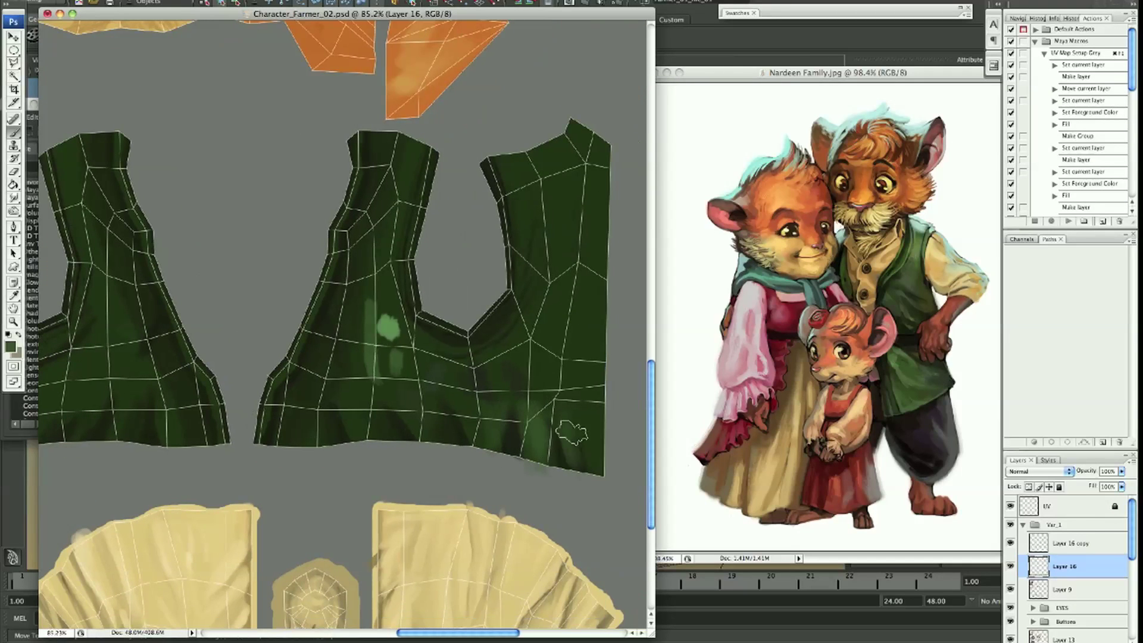
Paint soft light-green highlight touches across the dark green vest panels
{"action": "left_click_drag", "start_coordinate": [531, 423], "coordinate": [375, 380]}
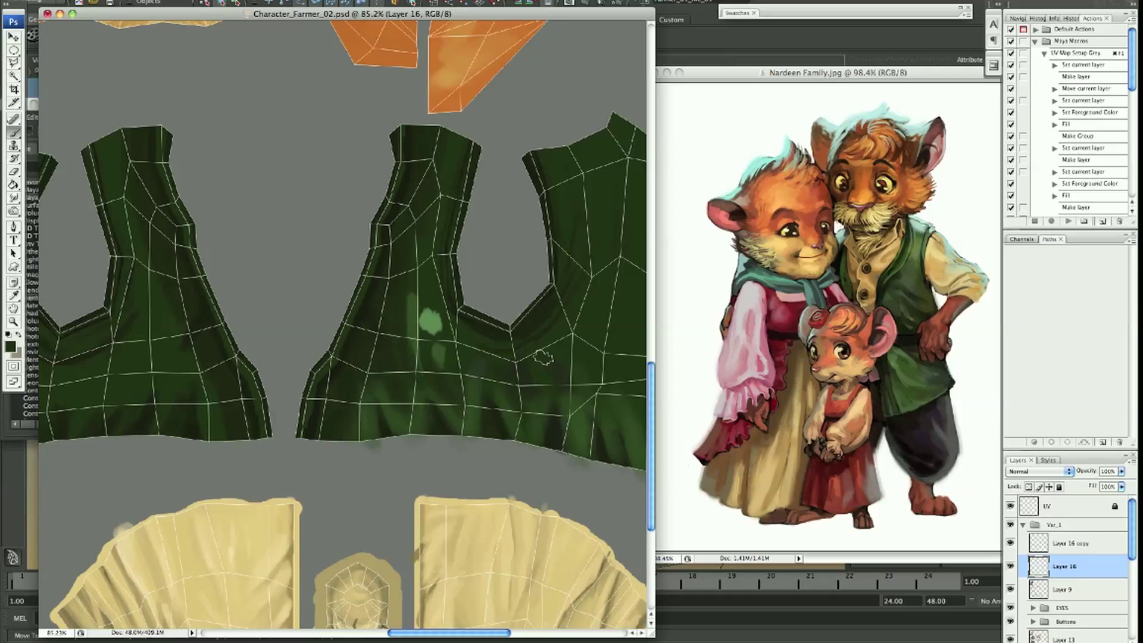
{"action": "scroll", "coordinate": [535, 363], "scroll_direction": "right", "scroll_amount": 3}
{"action": "scroll", "coordinate": [541, 360], "scroll_direction": "left", "scroll_amount": 1}
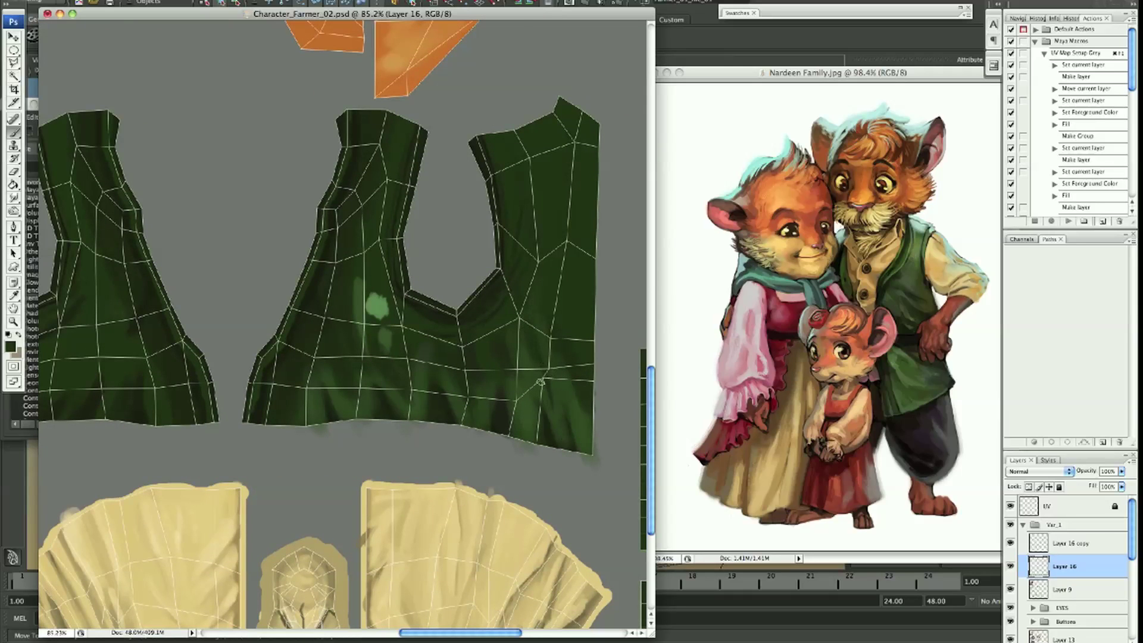
{"action": "mouse_move", "coordinate": [271, 280]}
{"action": "left_mouse_down"}
{"action": "mouse_move", "coordinate": [286, 321]}
{"action": "mouse_move", "coordinate": [223, 420]}
{"action": "left_mouse_up"}
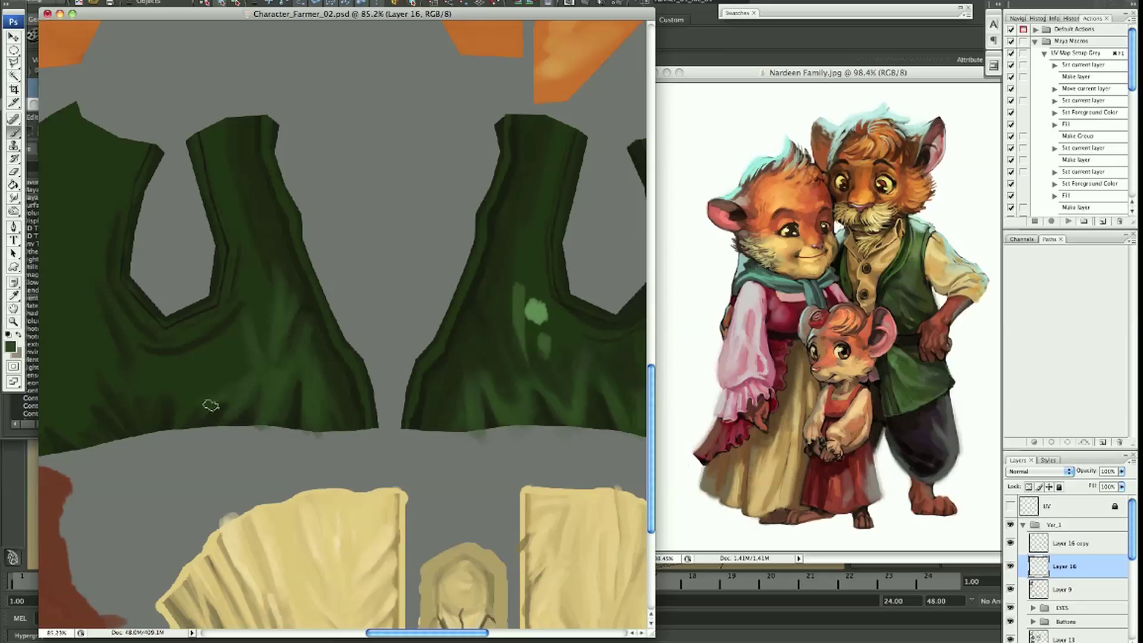
{"action": "scroll", "coordinate": [241, 389], "scroll_direction": "left", "scroll_amount": 4}
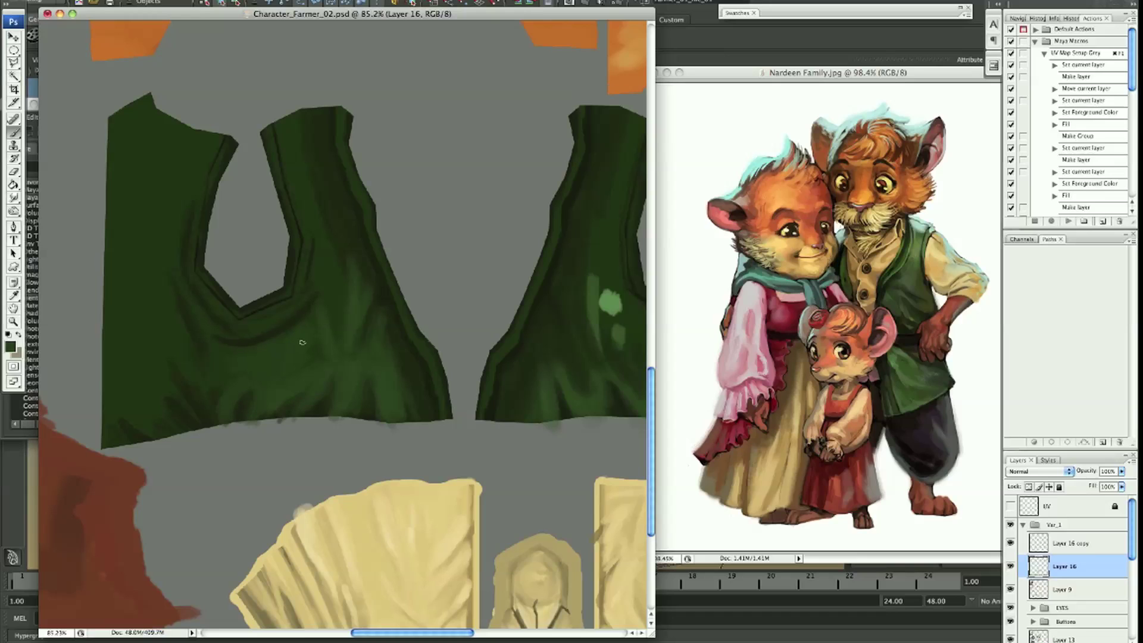
{"action": "scroll", "coordinate": [323, 321], "scroll_direction": "left", "scroll_amount": 4}
{"action": "mouse_move", "coordinate": [267, 398]}
{"action": "left_mouse_down"}
{"action": "mouse_move", "coordinate": [262, 363]}
{"action": "mouse_move", "coordinate": [238, 424]}
{"action": "mouse_move", "coordinate": [279, 423]}
{"action": "mouse_move", "coordinate": [235, 196]}
{"action": "mouse_move", "coordinate": [357, 125]}
{"action": "left_mouse_up"}
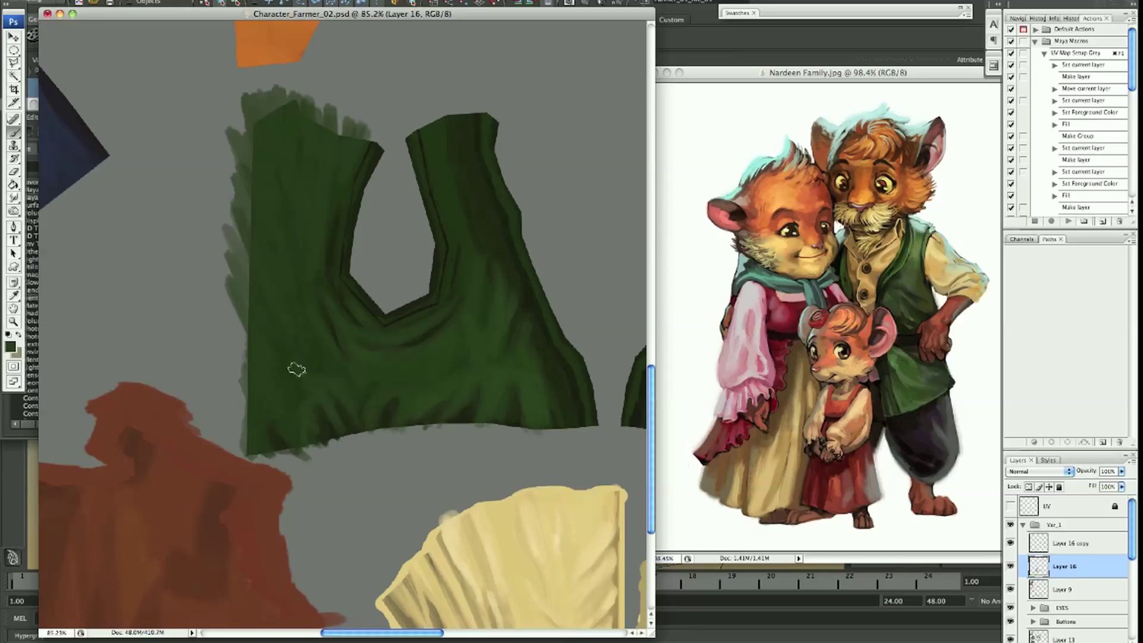
Darken the vest's shoulder, collar gap, right edge and armhole with dark green strokes, covering light spots
{"action": "left_click_drag", "start_coordinate": [441, 119], "coordinate": [464, 153]}
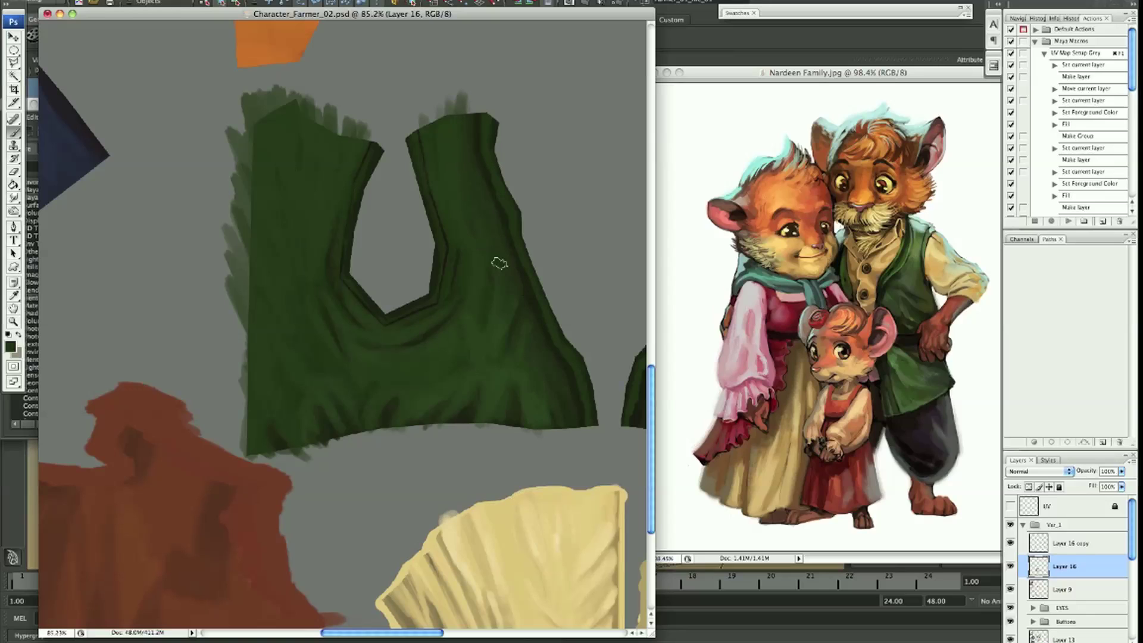
{"action": "left_click_drag", "start_coordinate": [461, 104], "coordinate": [459, 143]}
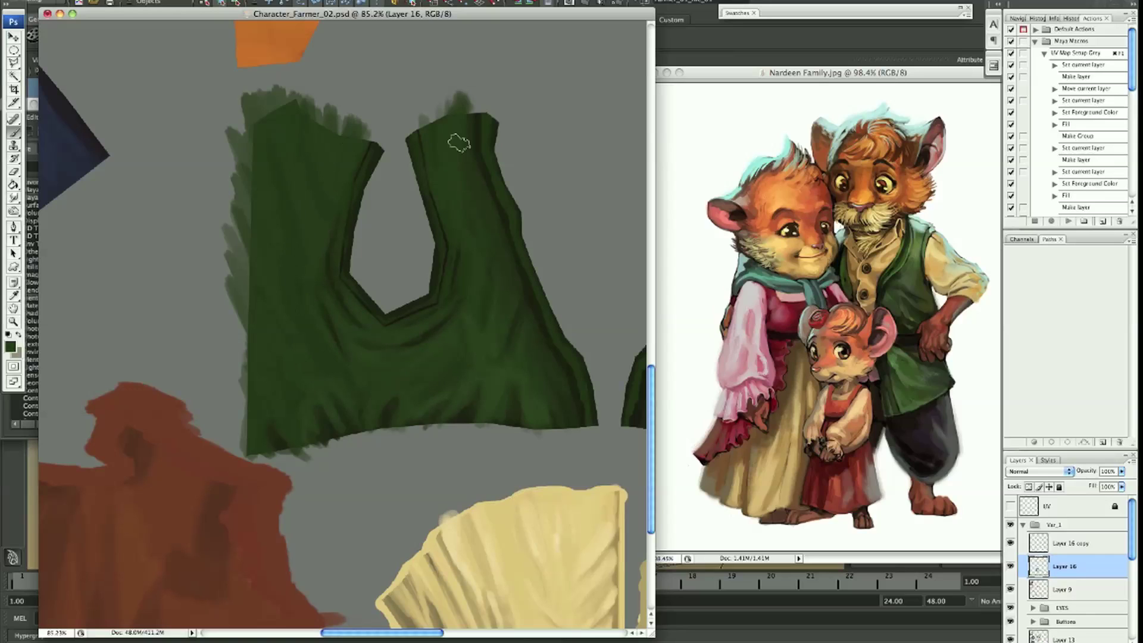
{"action": "left_click_drag", "start_coordinate": [361, 187], "coordinate": [380, 142]}
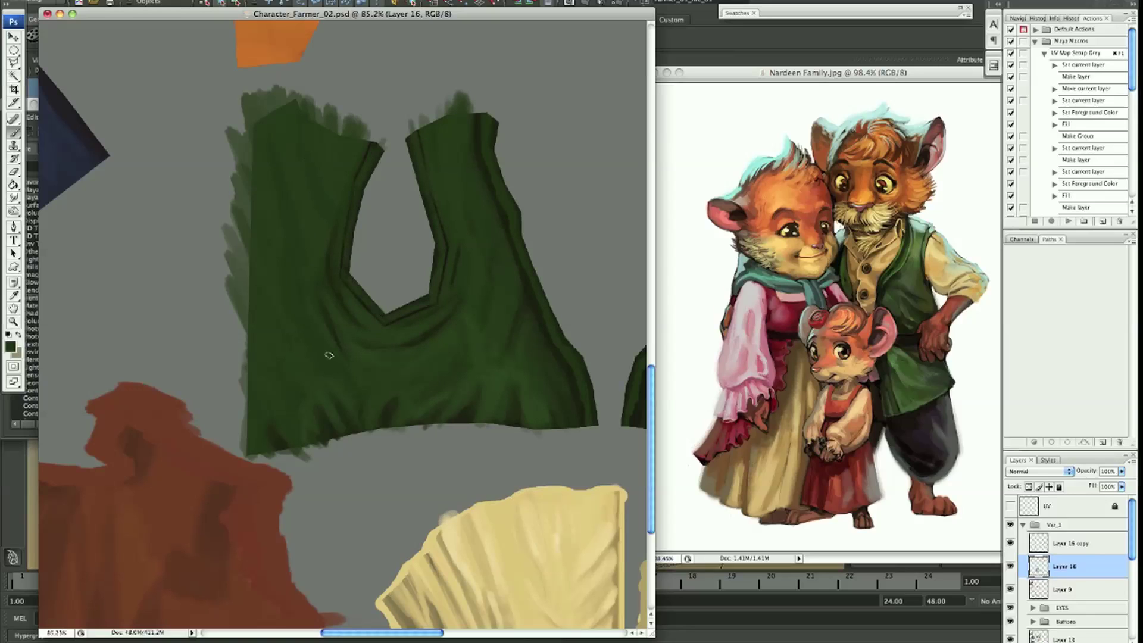
{"action": "scroll", "coordinate": [457, 353], "scroll_direction": "right", "scroll_amount": 10}
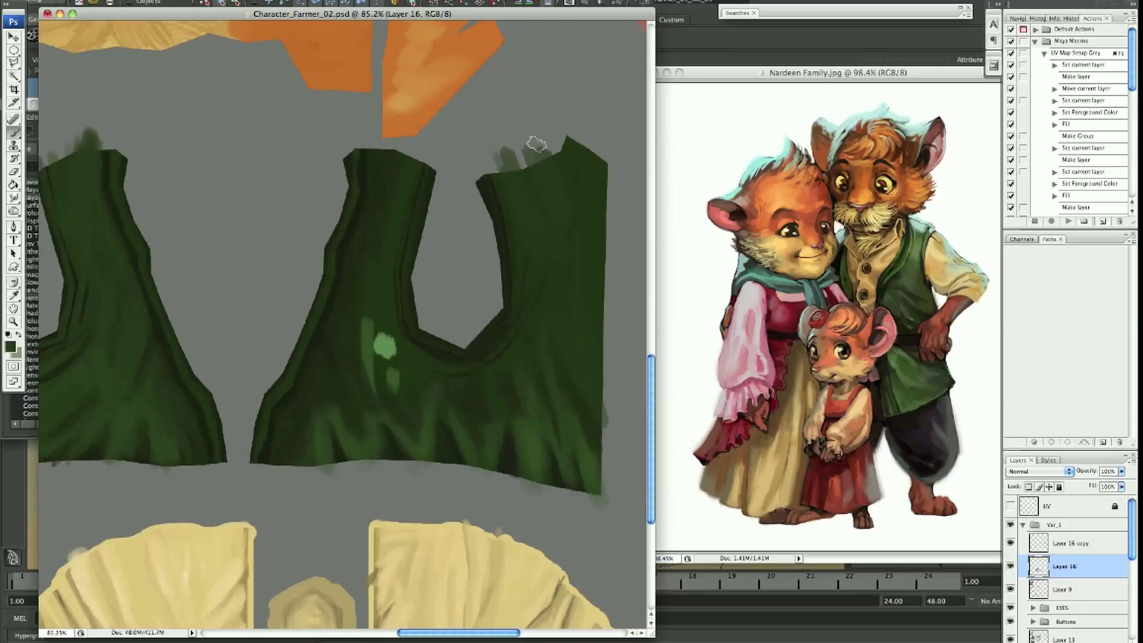
{"action": "left_click_drag", "start_coordinate": [536, 149], "coordinate": [613, 333]}
{"action": "left_click_drag", "start_coordinate": [503, 441], "coordinate": [554, 471]}
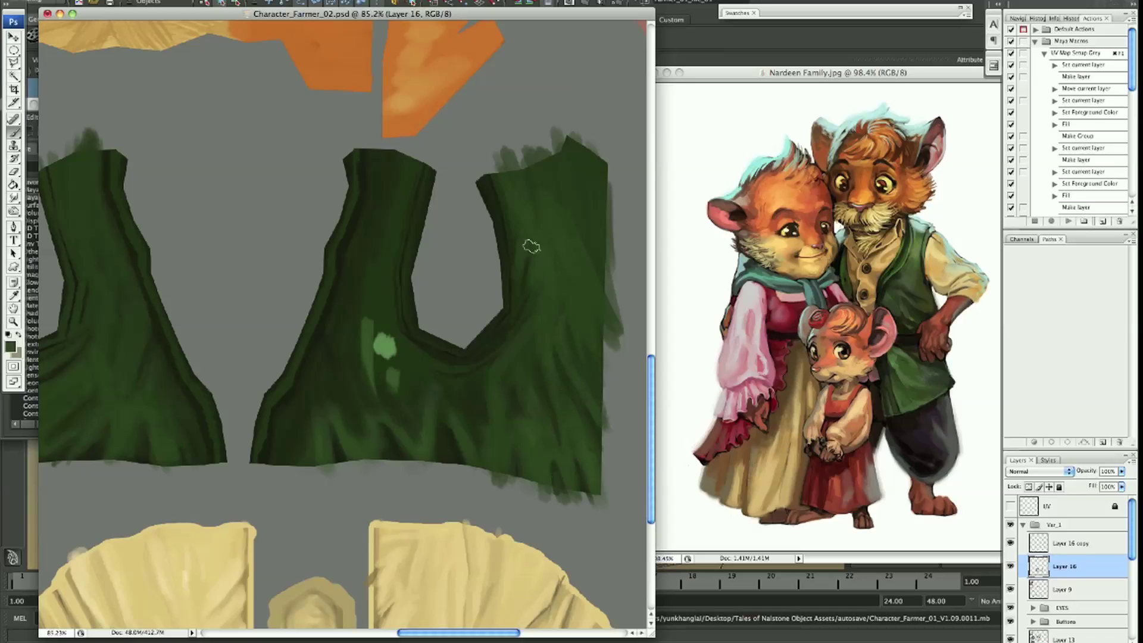
{"action": "scroll", "coordinate": [531, 246], "scroll_direction": "up", "scroll_amount": 3}
{"action": "mouse_move", "coordinate": [388, 266]}
{"action": "left_mouse_down"}
{"action": "mouse_move", "coordinate": [459, 401]}
{"action": "mouse_move", "coordinate": [493, 228]}
{"action": "left_mouse_up"}
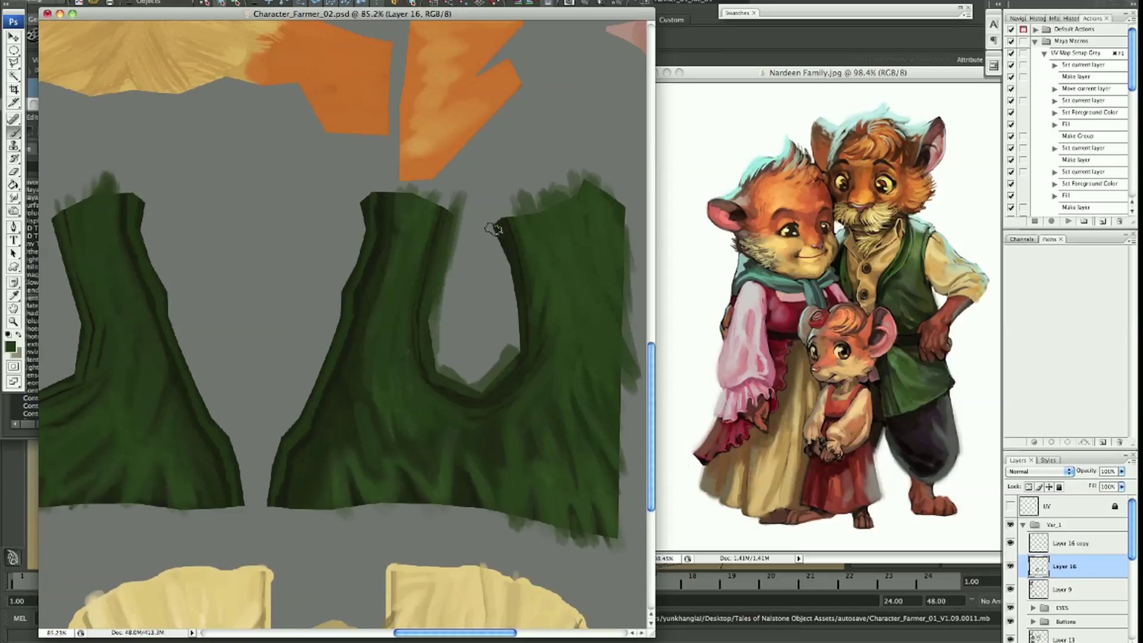
{"action": "scroll", "coordinate": [370, 332], "scroll_direction": "down", "scroll_amount": 3}
{"action": "scroll", "coordinate": [370, 331], "scroll_direction": "right", "scroll_amount": 3}
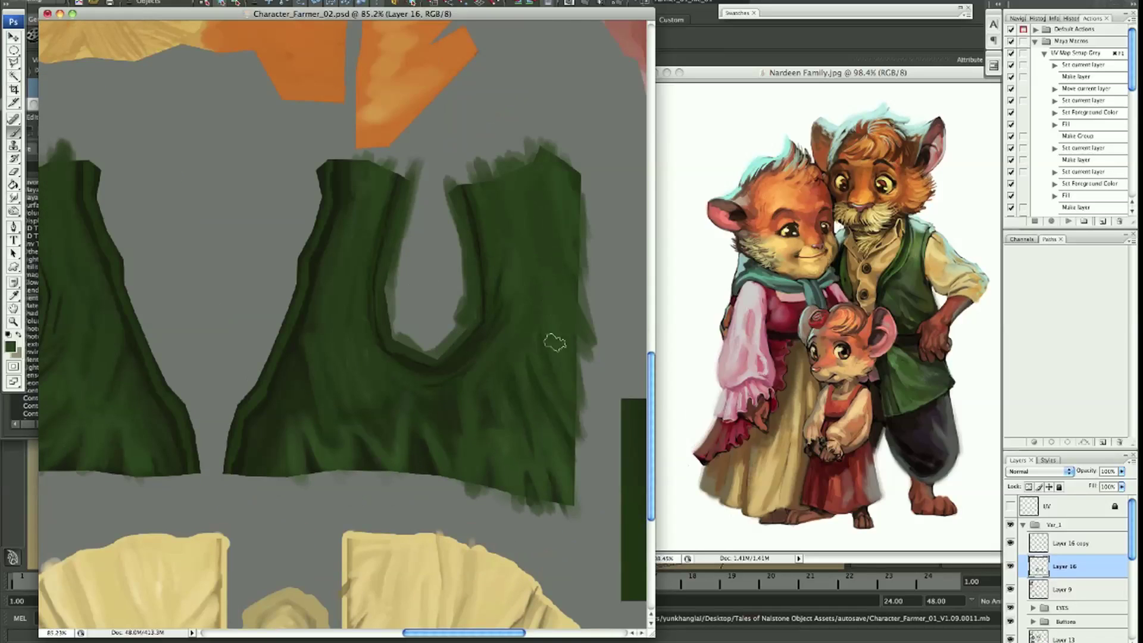
{"action": "scroll", "coordinate": [543, 250], "scroll_direction": "down", "scroll_amount": 5}
{"action": "scroll", "coordinate": [544, 250], "scroll_direction": "left", "scroll_amount": 3}
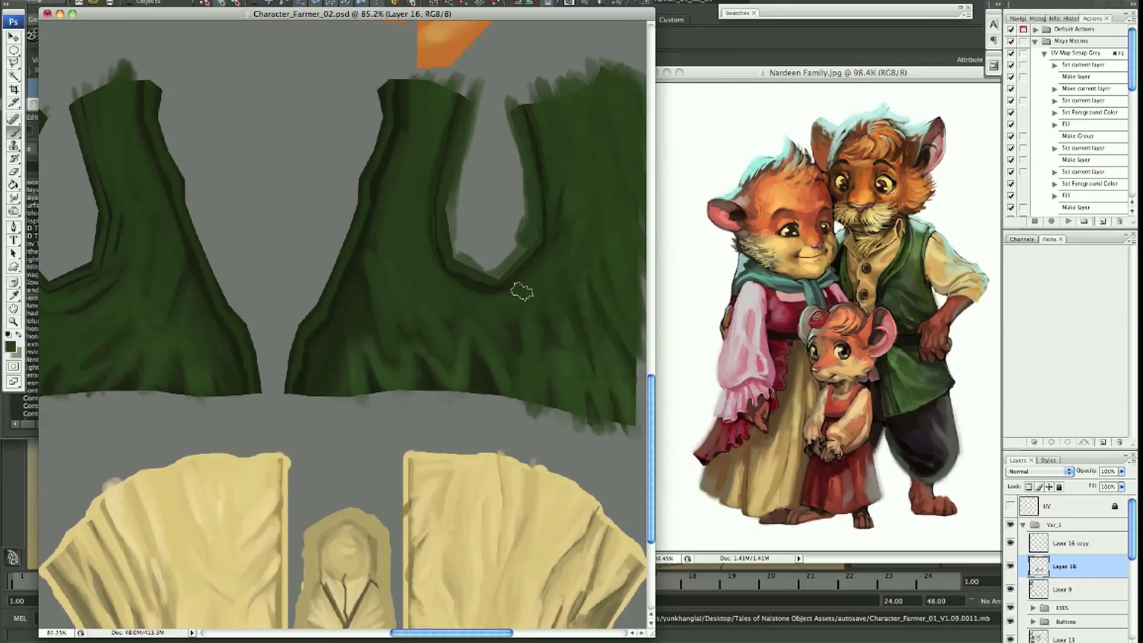
{"action": "scroll", "coordinate": [357, 370], "scroll_direction": "left", "scroll_amount": 3}
{"action": "scroll", "coordinate": [459, 275], "scroll_direction": "left", "scroll_amount": 5}
{"action": "scroll", "coordinate": [459, 275], "scroll_direction": "up", "scroll_amount": 2}
{"action": "scroll", "coordinate": [342, 401], "scroll_direction": "left", "scroll_amount": 2}
{"action": "scroll", "coordinate": [413, 344], "scroll_direction": "down", "scroll_amount": 1}
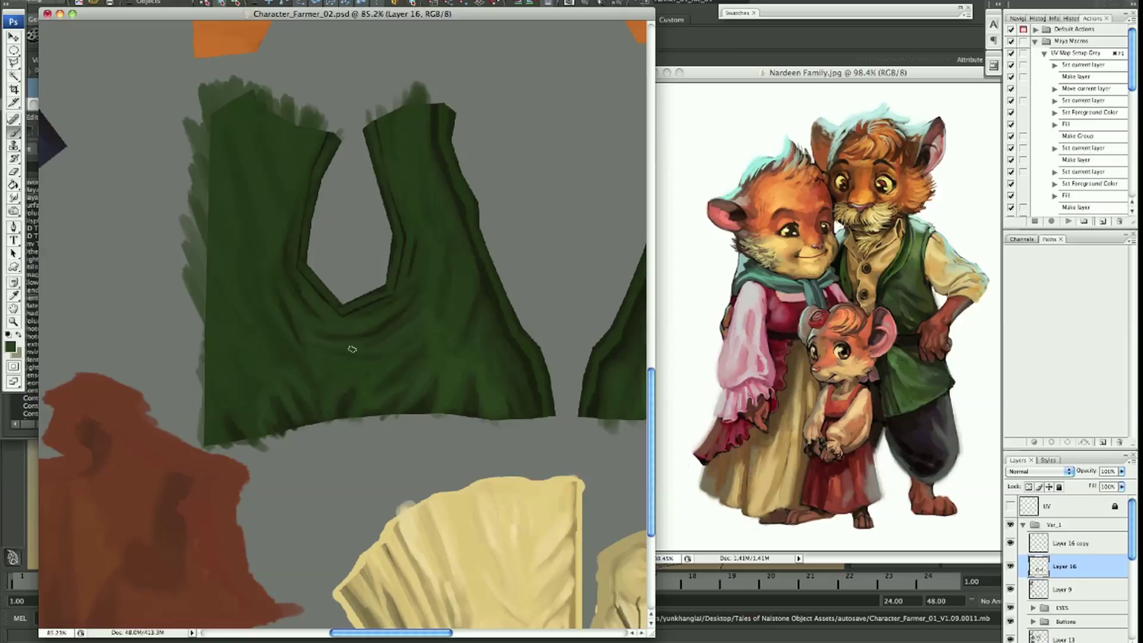
{"action": "scroll", "coordinate": [367, 361], "scroll_direction": "down", "scroll_amount": 2}
{"action": "scroll", "coordinate": [415, 324], "scroll_direction": "right", "scroll_amount": 2}
{"action": "scroll", "coordinate": [402, 363], "scroll_direction": "up", "scroll_amount": 5}
{"action": "scroll", "coordinate": [402, 363], "scroll_direction": "right", "scroll_amount": 3}
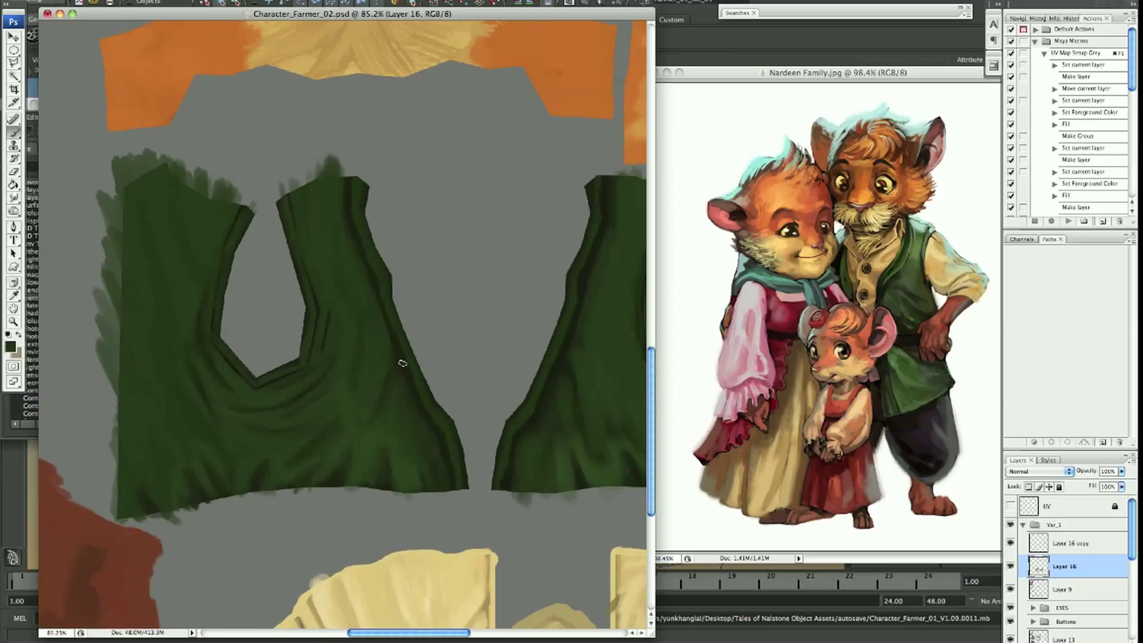
{"action": "scroll", "coordinate": [437, 386], "scroll_direction": "right", "scroll_amount": 2}
{"action": "scroll", "coordinate": [404, 354], "scroll_direction": "down", "scroll_amount": 3, "text": "alt"}
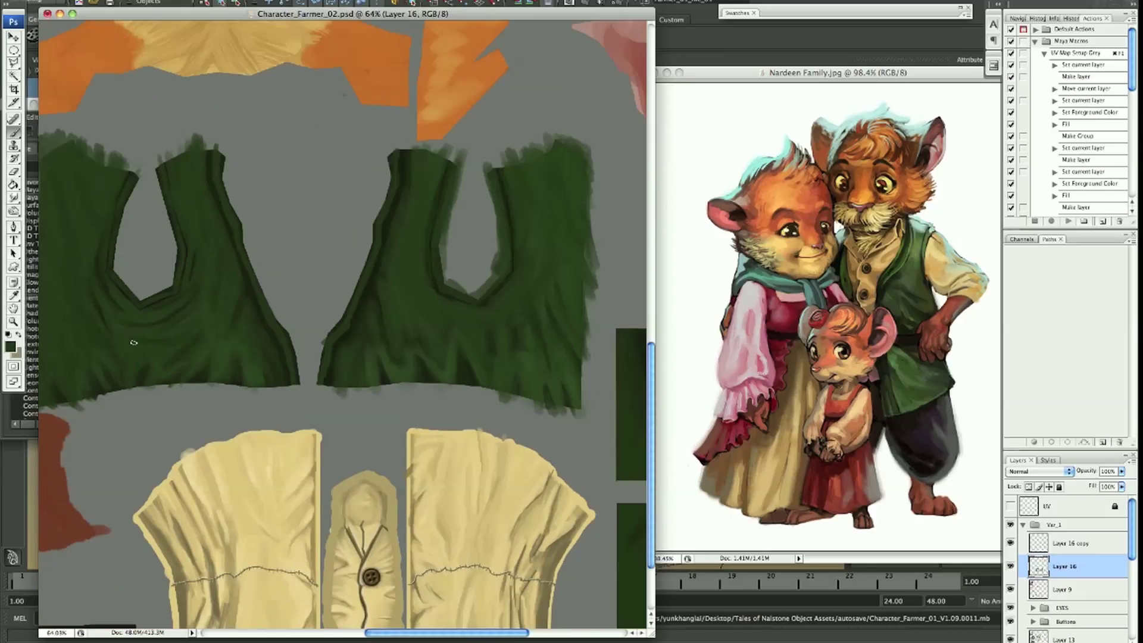
{"action": "scroll", "coordinate": [408, 326], "scroll_direction": "left", "scroll_amount": 3}
{"action": "scroll", "coordinate": [408, 327], "scroll_direction": "down", "scroll_amount": 1}
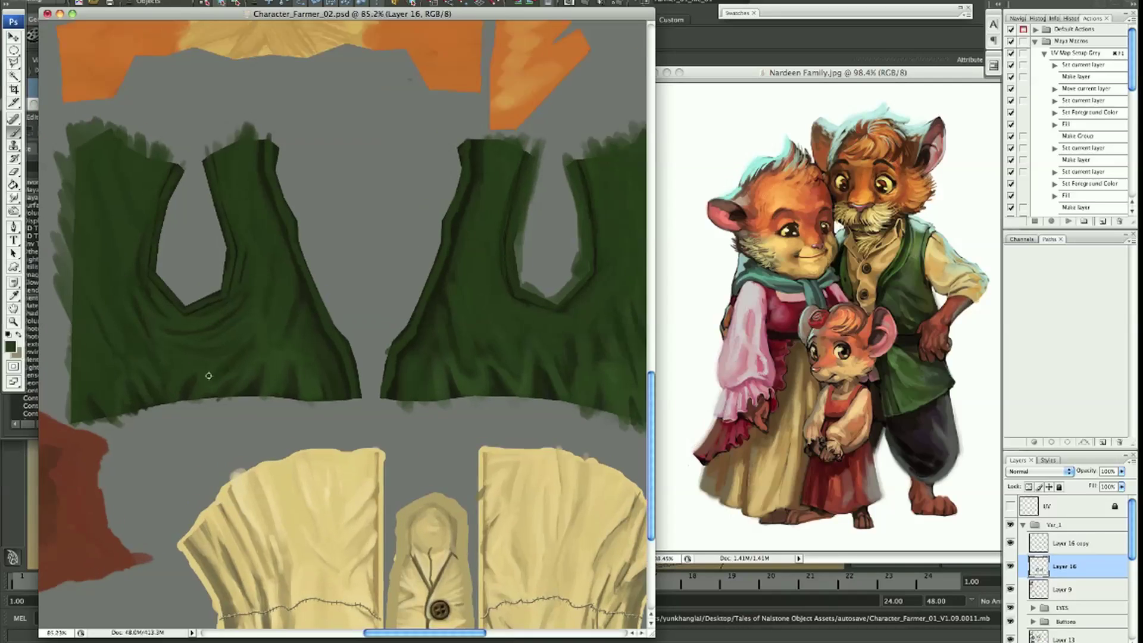
{"action": "scroll", "coordinate": [153, 337], "scroll_direction": "up", "scroll_amount": 2, "text": "alt"}
{"action": "scroll", "coordinate": [223, 325], "scroll_direction": "up", "scroll_amount": 1, "text": "alt"}
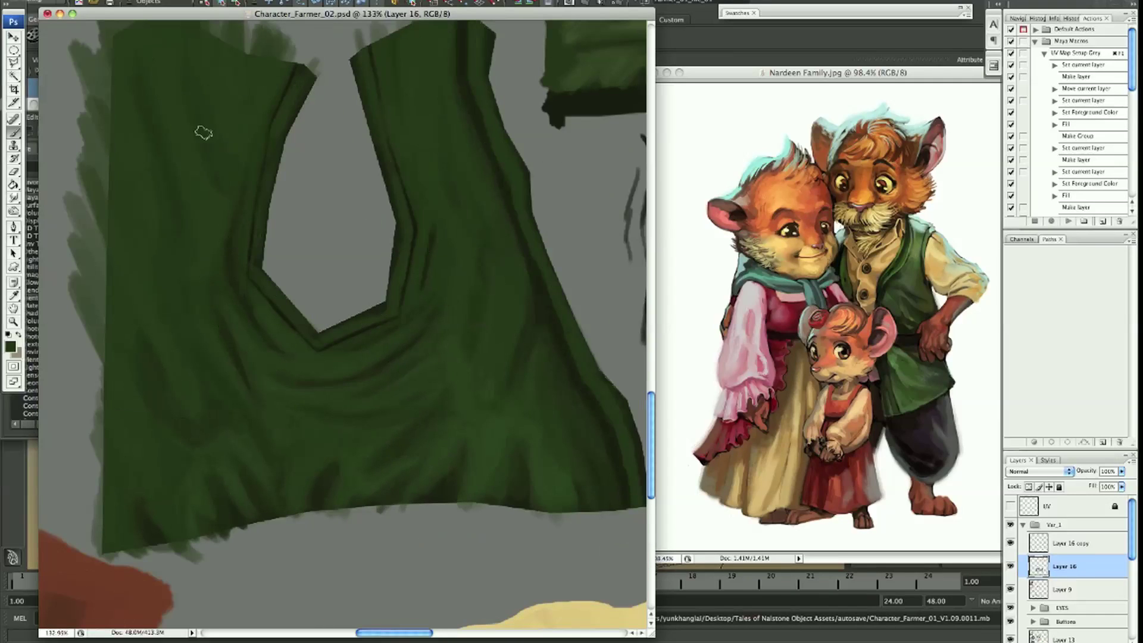
Paint a lighter highlight down the left strap and faint fold strokes on the vest's lower left
{"action": "scroll", "coordinate": [157, 186], "scroll_direction": "right", "scroll_amount": 2}
{"action": "scroll", "coordinate": [140, 454], "scroll_direction": "up", "scroll_amount": 1}
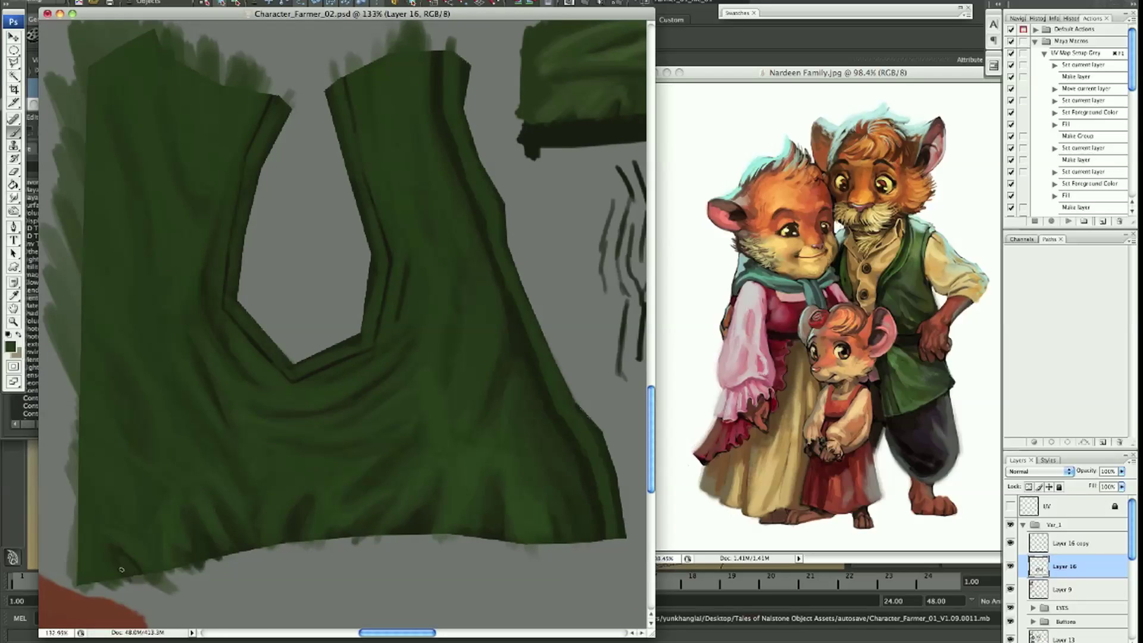
{"action": "scroll", "coordinate": [398, 527], "scroll_direction": "right", "scroll_amount": 4}
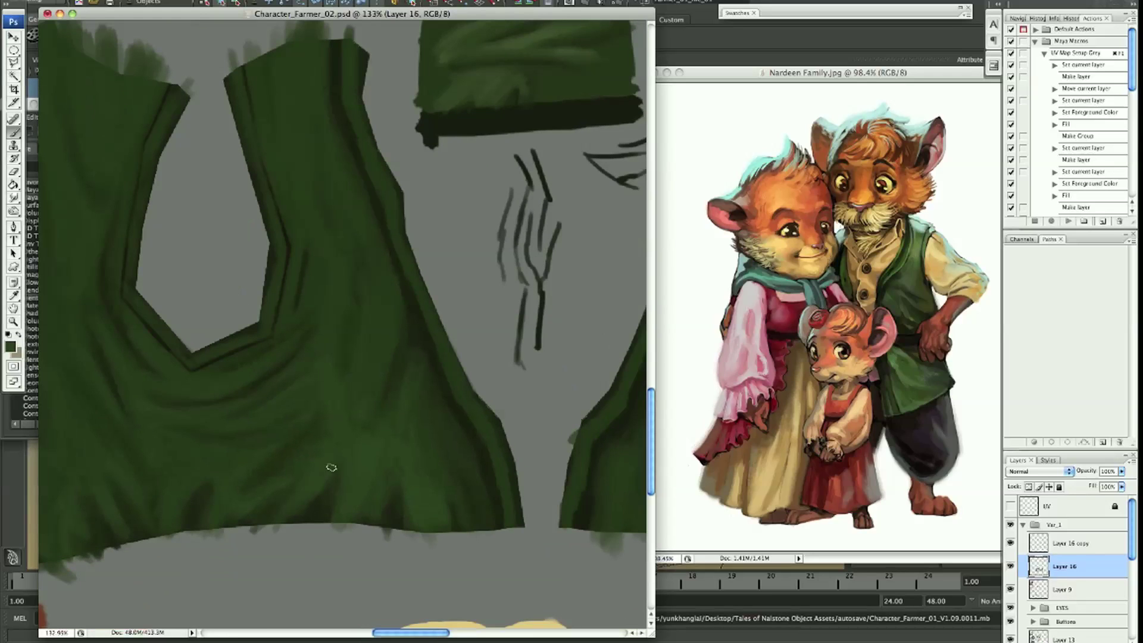
{"action": "scroll", "coordinate": [197, 513], "scroll_direction": "right", "scroll_amount": 3}
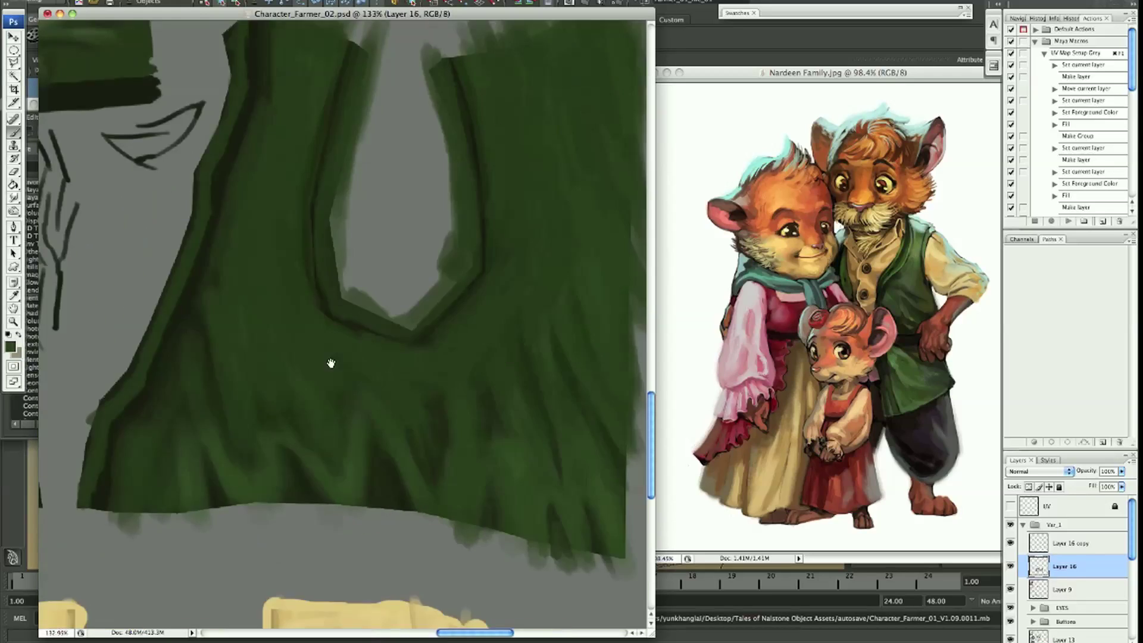
{"action": "scroll", "coordinate": [332, 364], "scroll_direction": "up", "scroll_amount": 4, "text": "alt"}
{"action": "scroll", "coordinate": [373, 408], "scroll_direction": "down", "scroll_amount": 5, "text": "alt"}
{"action": "scroll", "coordinate": [262, 390], "scroll_direction": "up", "scroll_amount": 1, "text": "alt"}
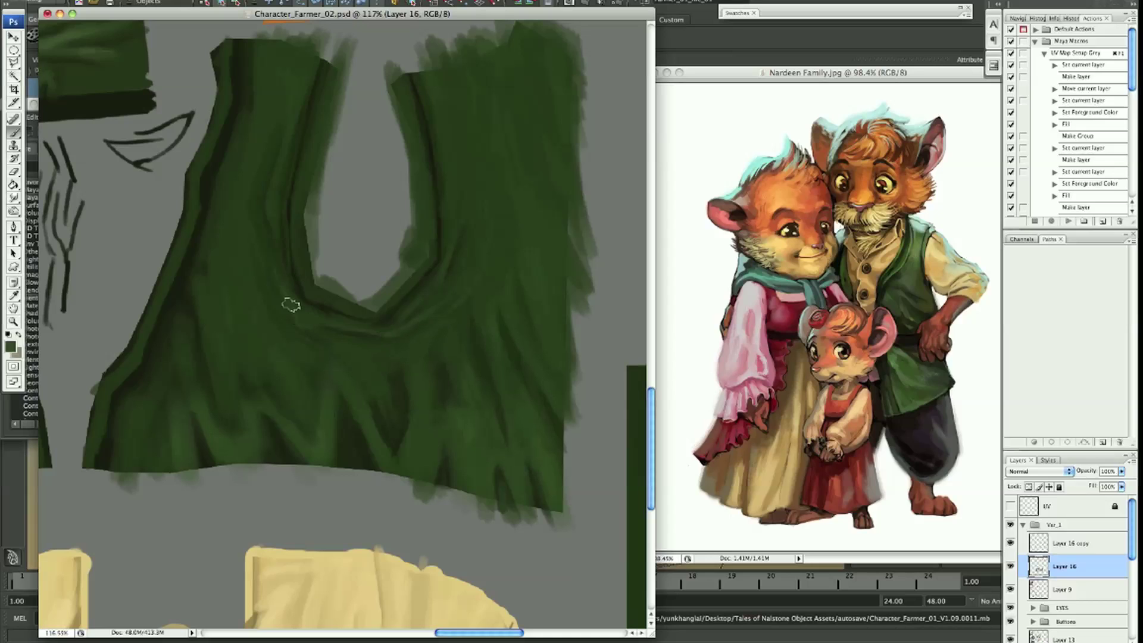
{"action": "left_click_drag", "start_coordinate": [272, 113], "coordinate": [287, 210]}
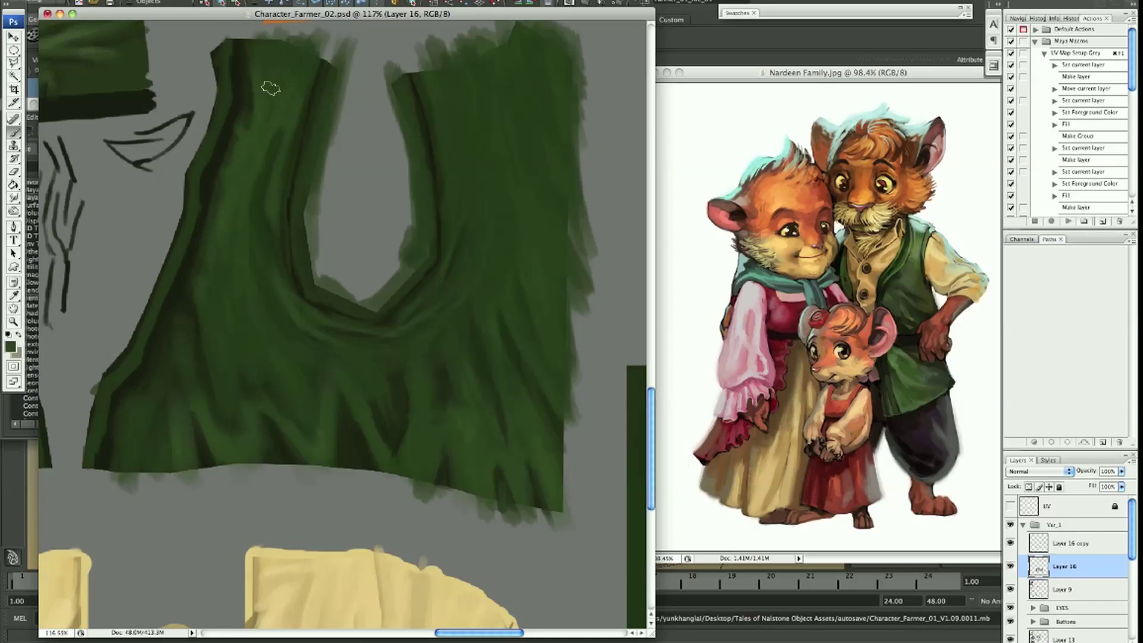
{"action": "left_click", "coordinate": [169, 333], "text": "alt"}
{"action": "left_click_drag", "start_coordinate": [142, 388], "coordinate": [245, 382]}
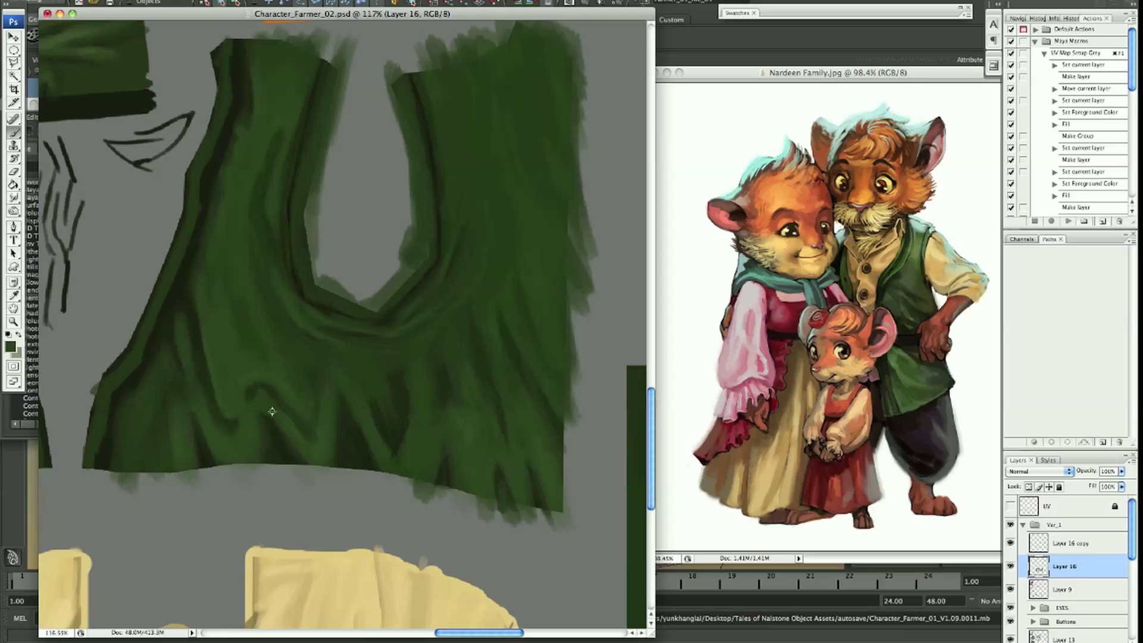
Add lighter green fold highlights on the left strap and the vest's right and upper-right areas
{"action": "left_click", "coordinate": [244, 183], "text": "alt"}
{"action": "left_click_drag", "start_coordinate": [262, 131], "coordinate": [234, 199]}
{"action": "left_click", "coordinate": [432, 358], "text": "alt"}
{"action": "left_click_drag", "start_coordinate": [456, 173], "coordinate": [452, 113]}
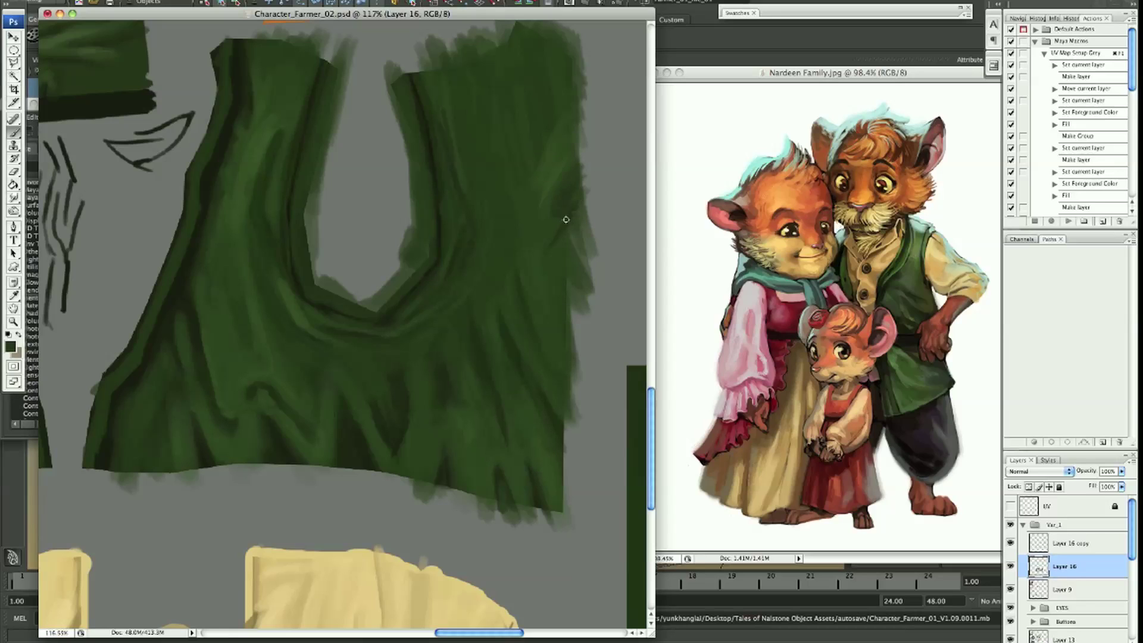
{"action": "left_click_drag", "start_coordinate": [553, 253], "coordinate": [545, 284]}
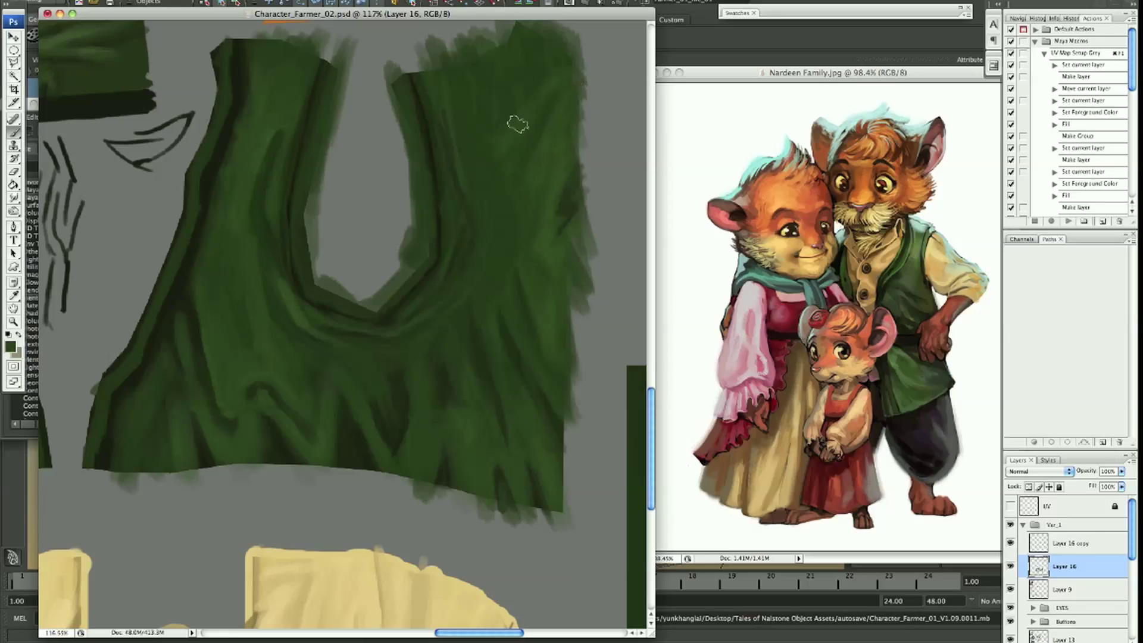
{"action": "left_click_drag", "start_coordinate": [464, 69], "coordinate": [469, 169]}
Review the painted vest across the texture and start a freehand Lasso selection
{"action": "scroll", "coordinate": [293, 349], "scroll_direction": "left", "scroll_amount": 5}
{"action": "scroll", "coordinate": [335, 286], "scroll_direction": "down", "scroll_amount": 2}
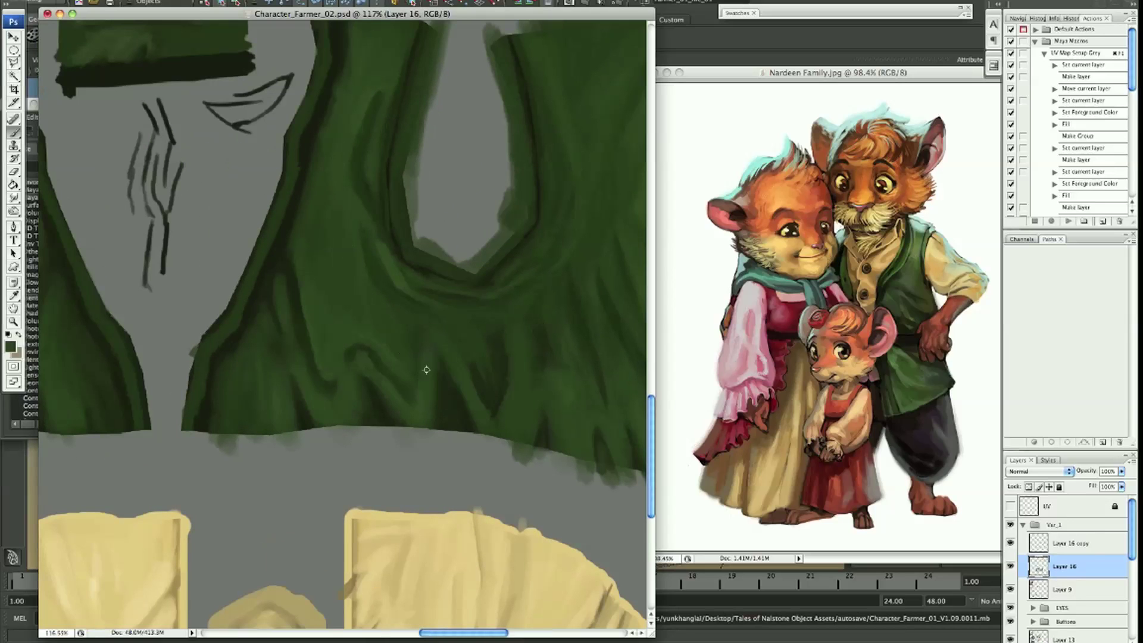
{"action": "scroll", "coordinate": [426, 369], "scroll_direction": "right", "scroll_amount": 5}
{"action": "scroll", "coordinate": [568, 97], "scroll_direction": "up", "scroll_amount": 2}
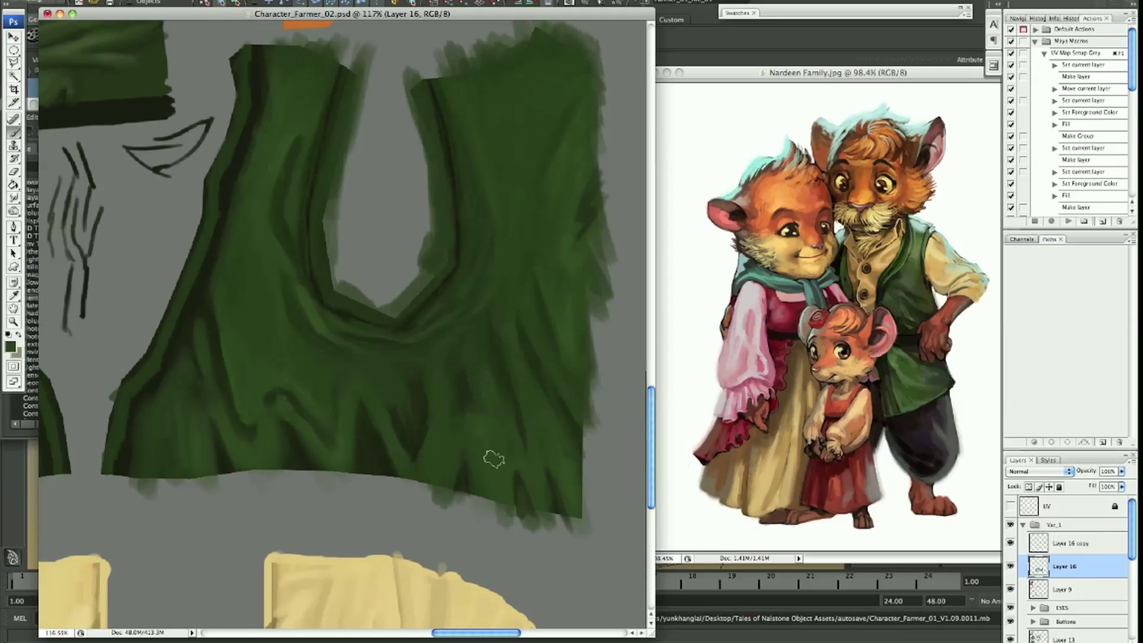
{"action": "scroll", "coordinate": [494, 458], "scroll_direction": "left", "scroll_amount": 5}
{"action": "scroll", "coordinate": [335, 371], "scroll_direction": "down", "scroll_amount": 2}
{"action": "scroll", "coordinate": [393, 372], "scroll_direction": "up", "scroll_amount": 6}
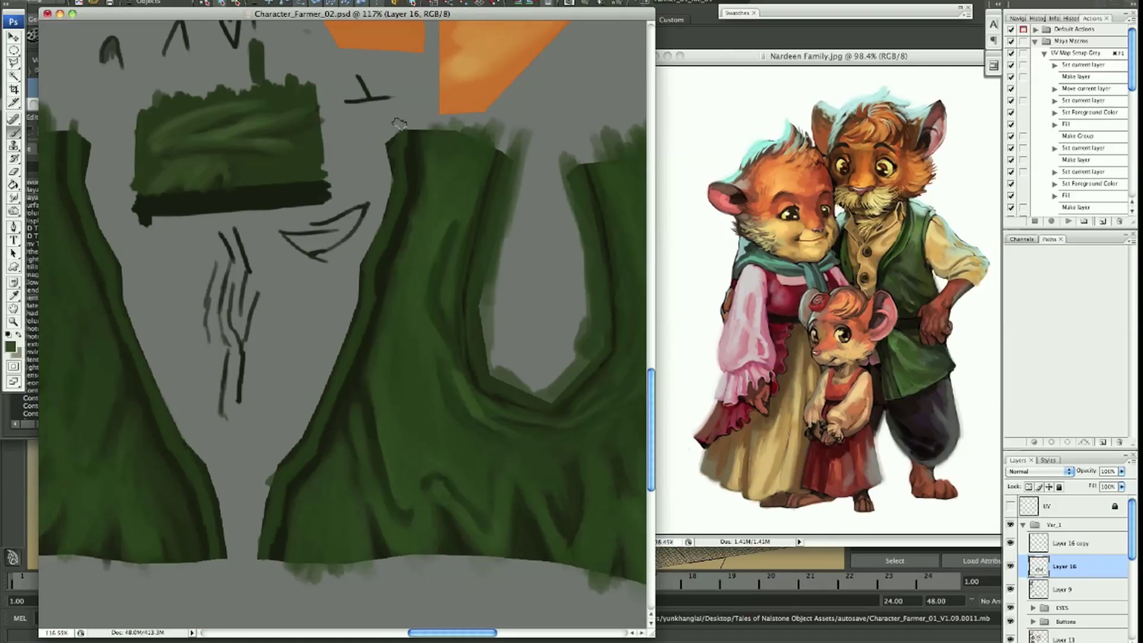
{"action": "scroll", "coordinate": [357, 330], "scroll_direction": "left", "scroll_amount": 6}
{"action": "scroll", "coordinate": [357, 331], "scroll_direction": "down", "scroll_amount": 4}
{"action": "scroll", "coordinate": [340, 357], "scroll_direction": "up", "scroll_amount": 3}
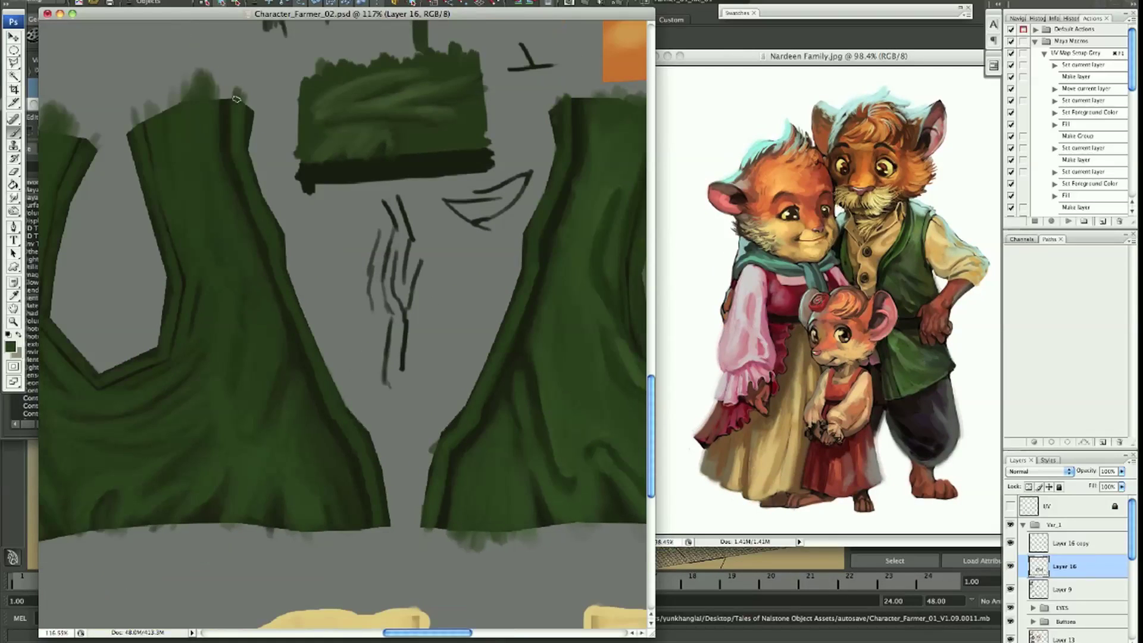
{"action": "scroll", "coordinate": [326, 382], "scroll_direction": "down", "scroll_amount": 3}
{"action": "scroll", "coordinate": [259, 342], "scroll_direction": "left", "scroll_amount": 2}
{"action": "scroll", "coordinate": [259, 342], "scroll_direction": "up", "scroll_amount": 2}
{"action": "scroll", "coordinate": [262, 333], "scroll_direction": "up", "scroll_amount": 2}
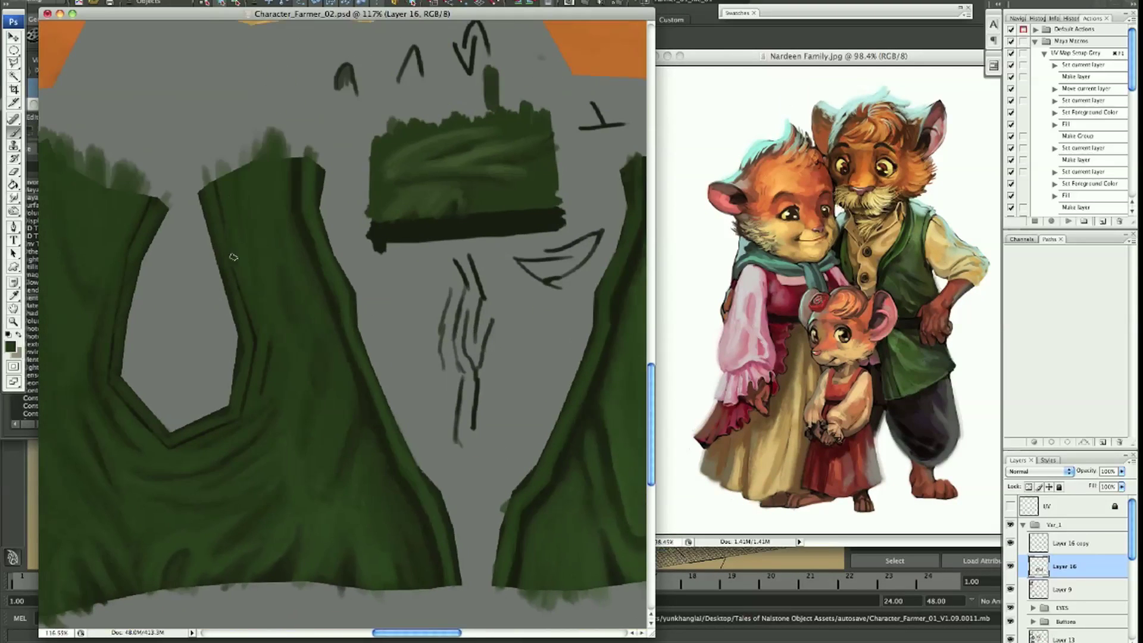
{"action": "scroll", "coordinate": [250, 309], "scroll_direction": "left", "scroll_amount": 3}
{"action": "scroll", "coordinate": [250, 309], "scroll_direction": "down", "scroll_amount": 3}
{"action": "scroll", "coordinate": [225, 257], "scroll_direction": "left", "scroll_amount": 2}
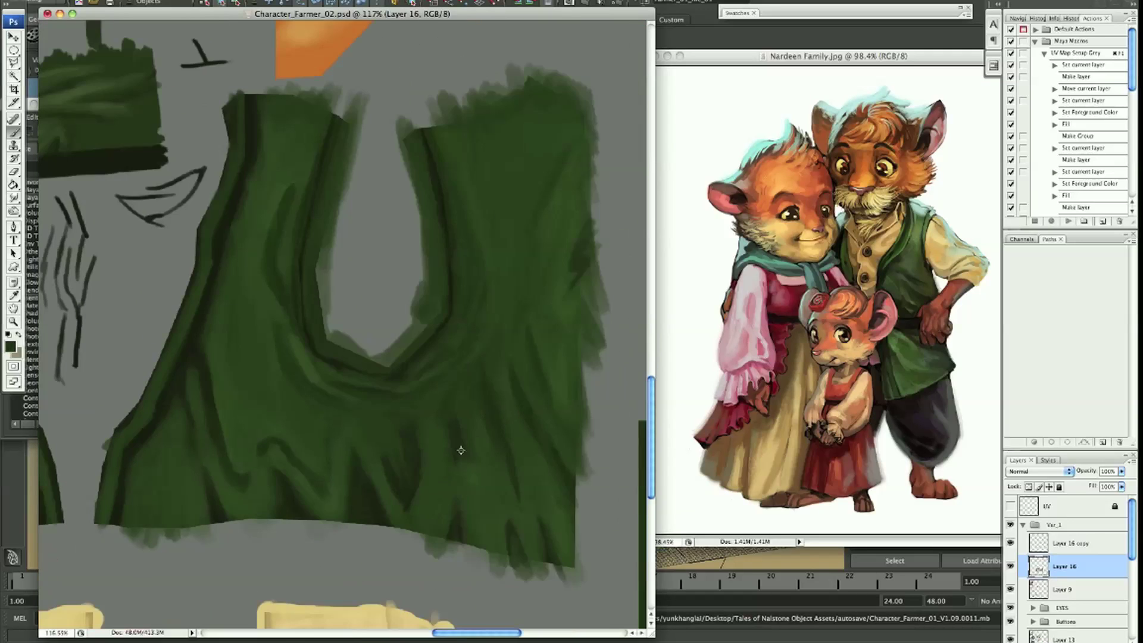
{"action": "scroll", "coordinate": [185, 425], "scroll_direction": "down", "scroll_amount": 4}
{"action": "scroll", "coordinate": [268, 298], "scroll_direction": "up", "scroll_amount": 2}
{"action": "key", "text": "l"}
{"action": "left_click", "coordinate": [249, 243]}
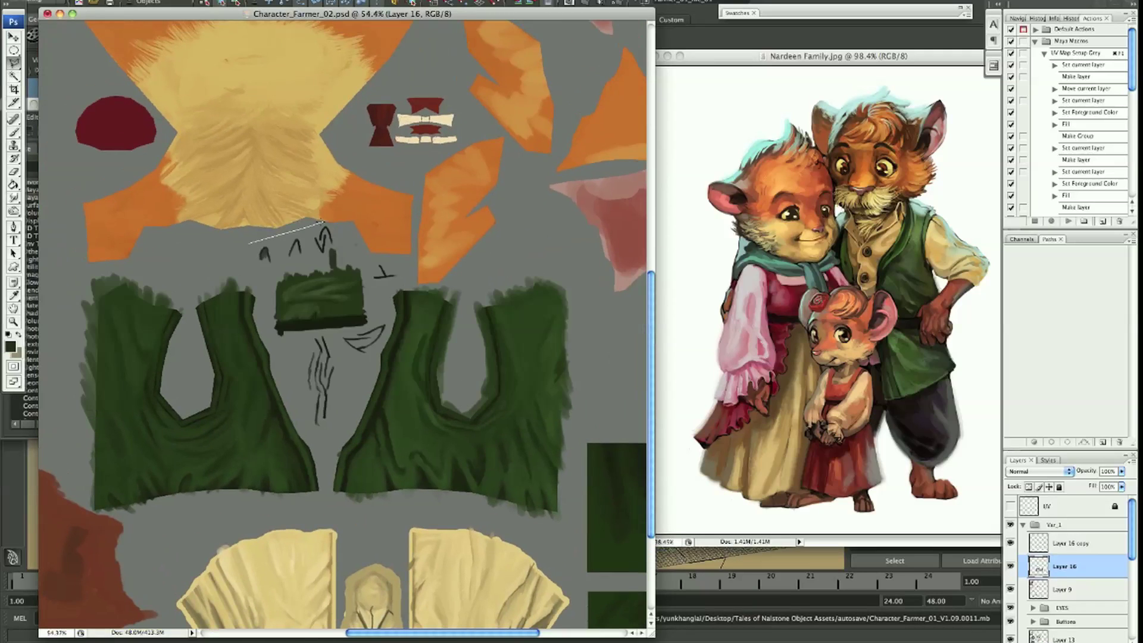
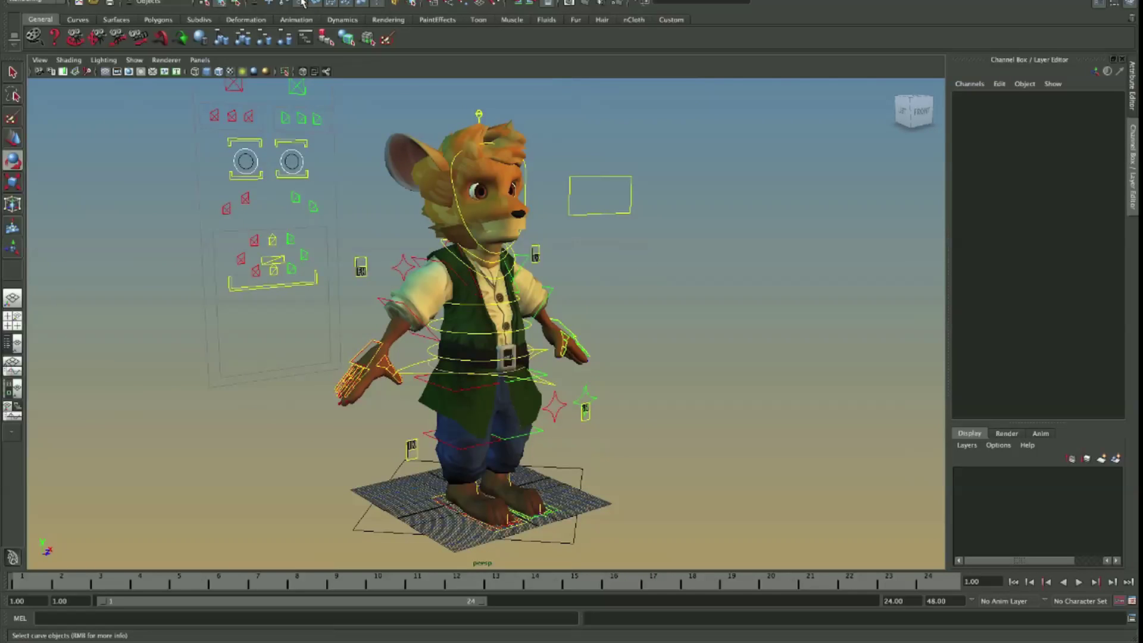
Isolate the mouse character mesh so the rig controls are hidden
{"action": "left_click", "coordinate": [452, 441]}
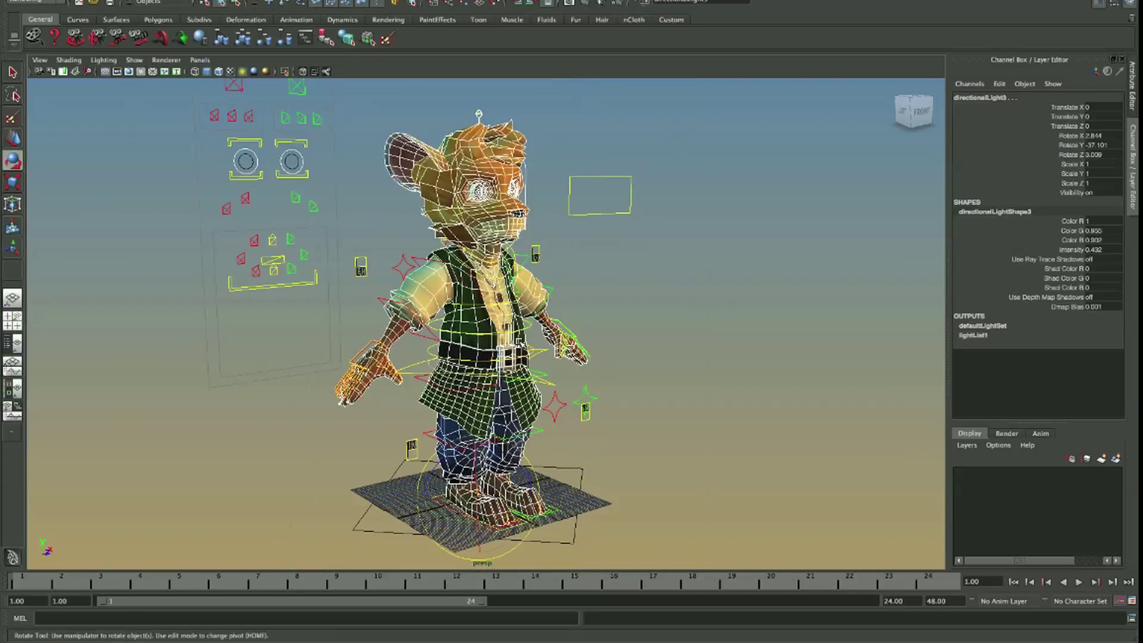
{"action": "key", "text": "ctrl+1"}
{"action": "left_click", "coordinate": [548, 259]}
Orbit the character from side and front, then select the directional light and bring up the hotbox
{"action": "mouse_move", "coordinate": [548, 260]}
{"action": "left_mouse_down"}
{"action": "mouse_move", "coordinate": [449, 328]}
{"action": "mouse_move", "coordinate": [737, 344]}
{"action": "left_mouse_up"}
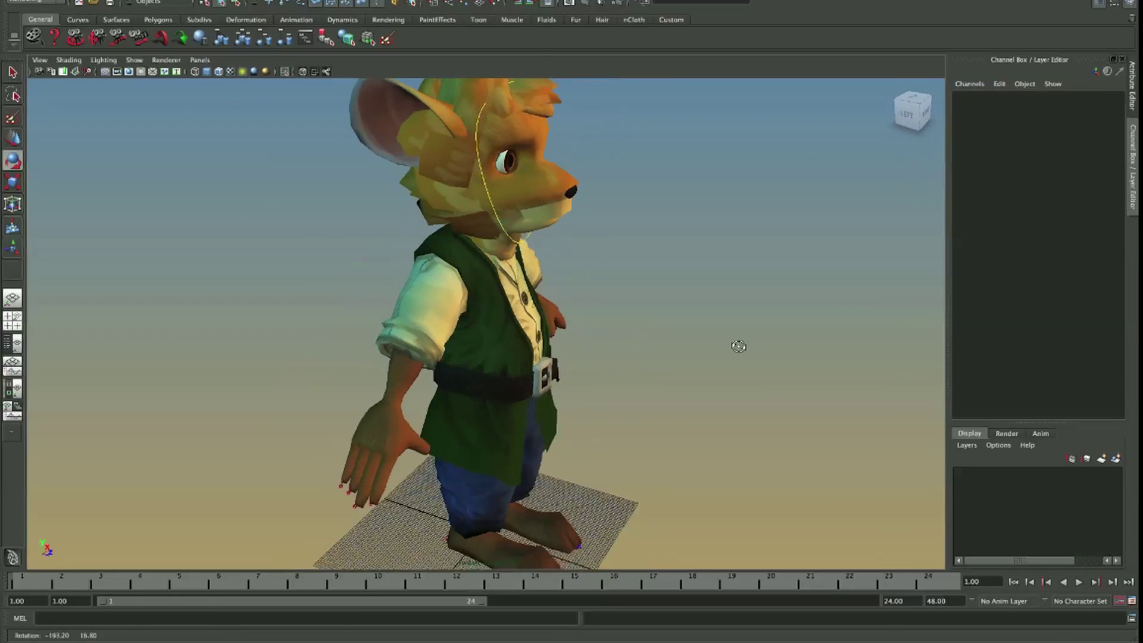
{"action": "left_click_drag", "start_coordinate": [488, 315], "coordinate": [546, 287]}
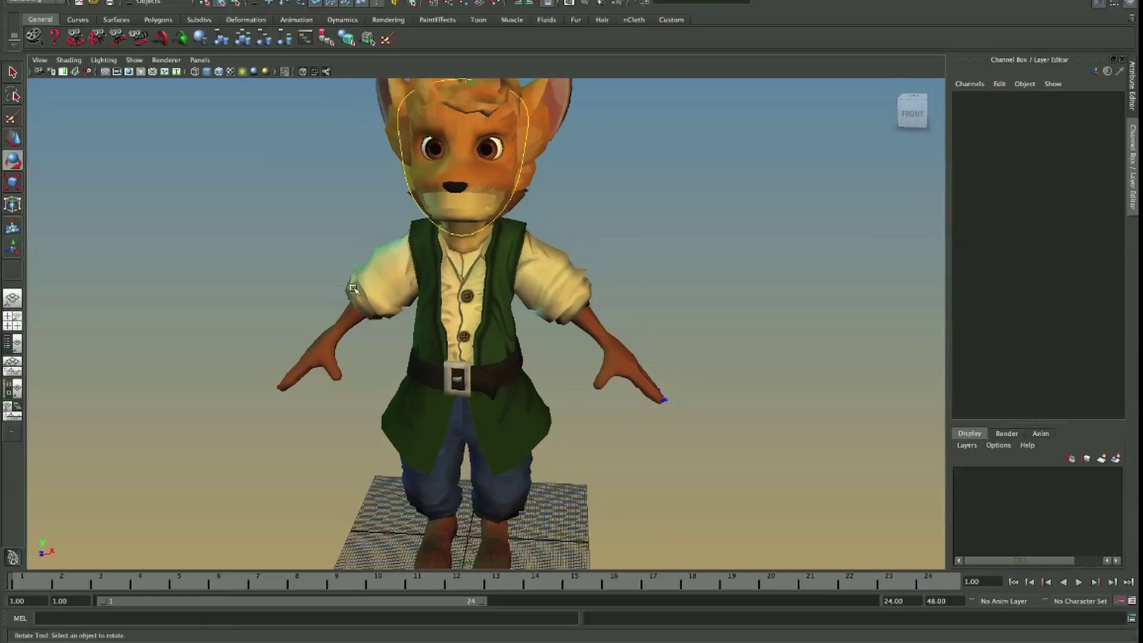
{"action": "left_click_drag", "start_coordinate": [545, 287], "coordinate": [649, 118]}
{"action": "left_click", "coordinate": [474, 501]}
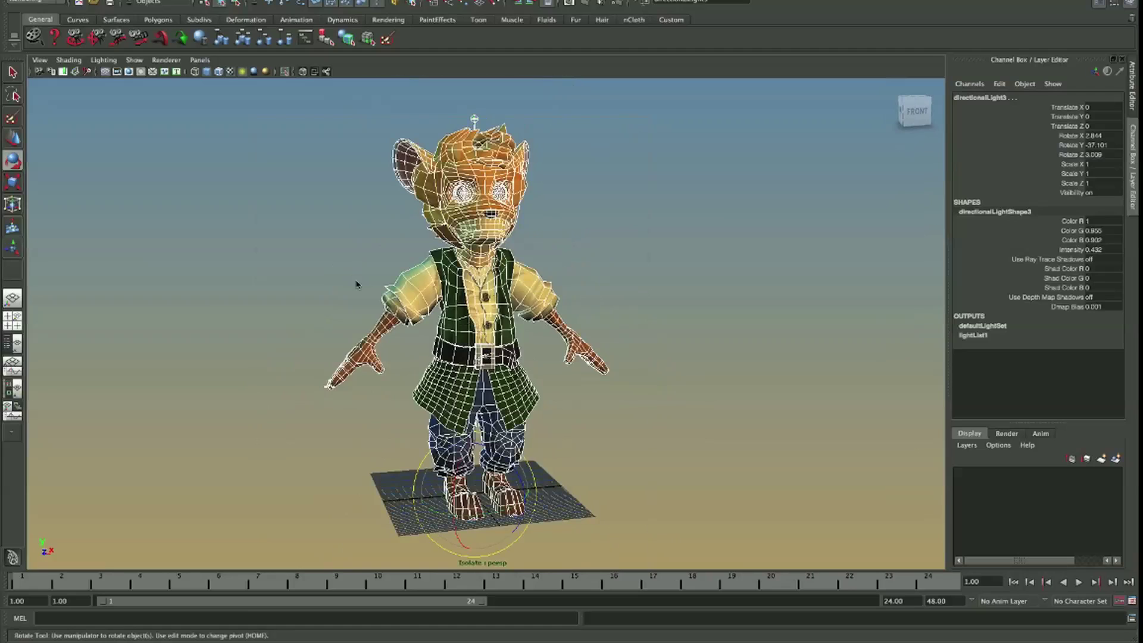
{"action": "key", "text": "space"}
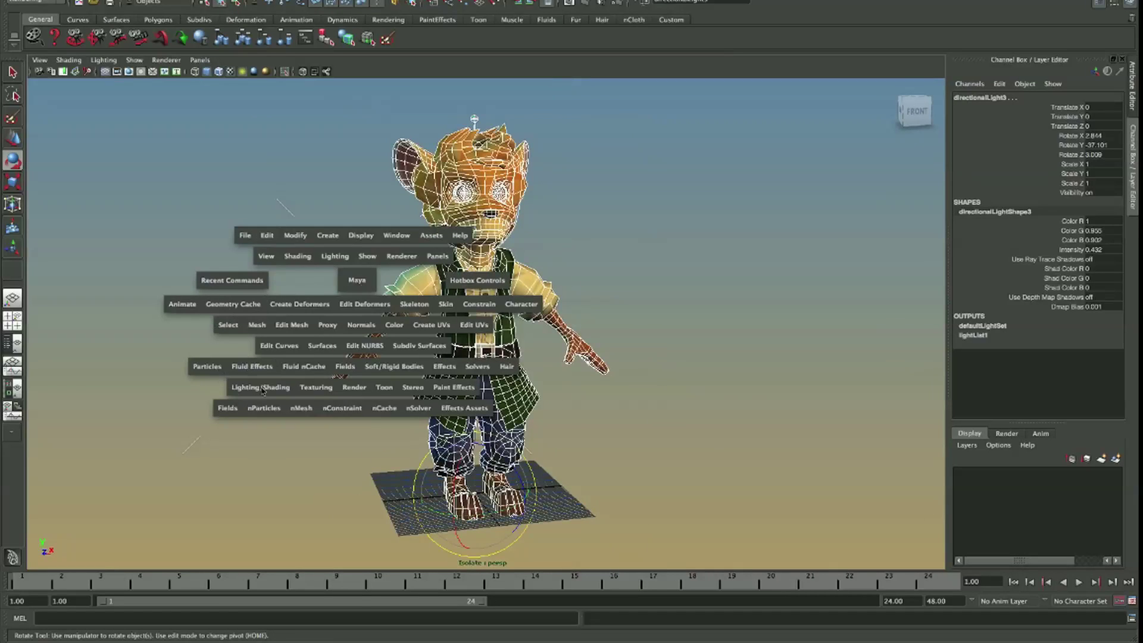
In the mental ray Batch Bake options, set Occlusion colour mode and 4096×4096 texture resolution
{"action": "left_click", "coordinate": [263, 390]}
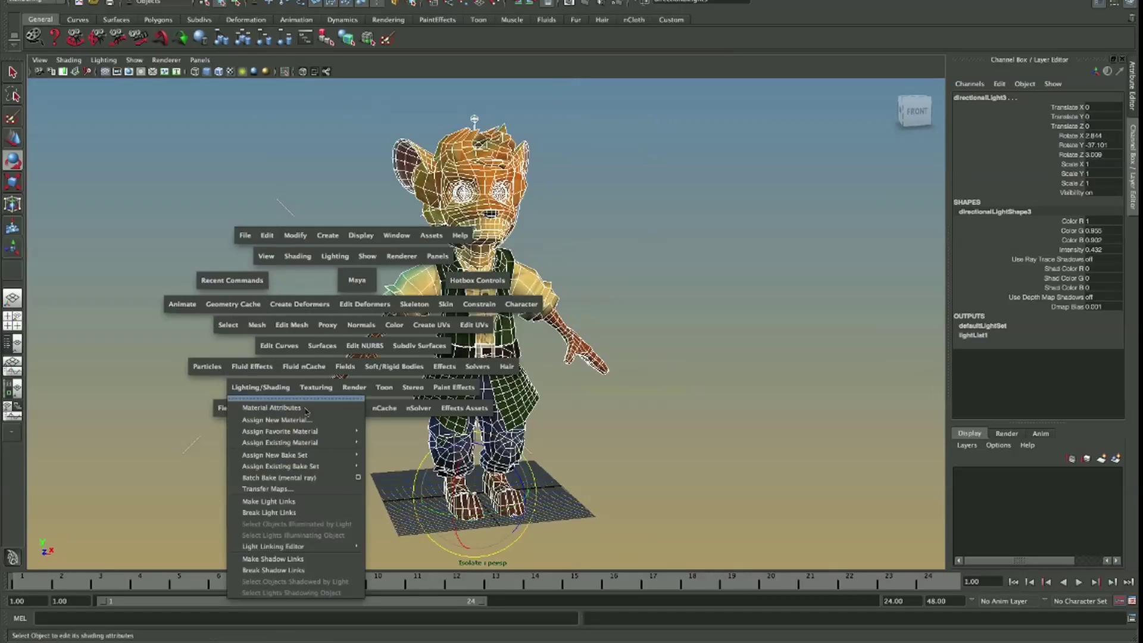
{"action": "left_click", "coordinate": [358, 478]}
{"action": "mouse_move", "coordinate": [904, 172]}
{"action": "left_mouse_down"}
{"action": "mouse_move", "coordinate": [731, 82]}
{"action": "mouse_move", "coordinate": [769, 60]}
{"action": "left_mouse_up"}
{"action": "left_click", "coordinate": [702, 227]}
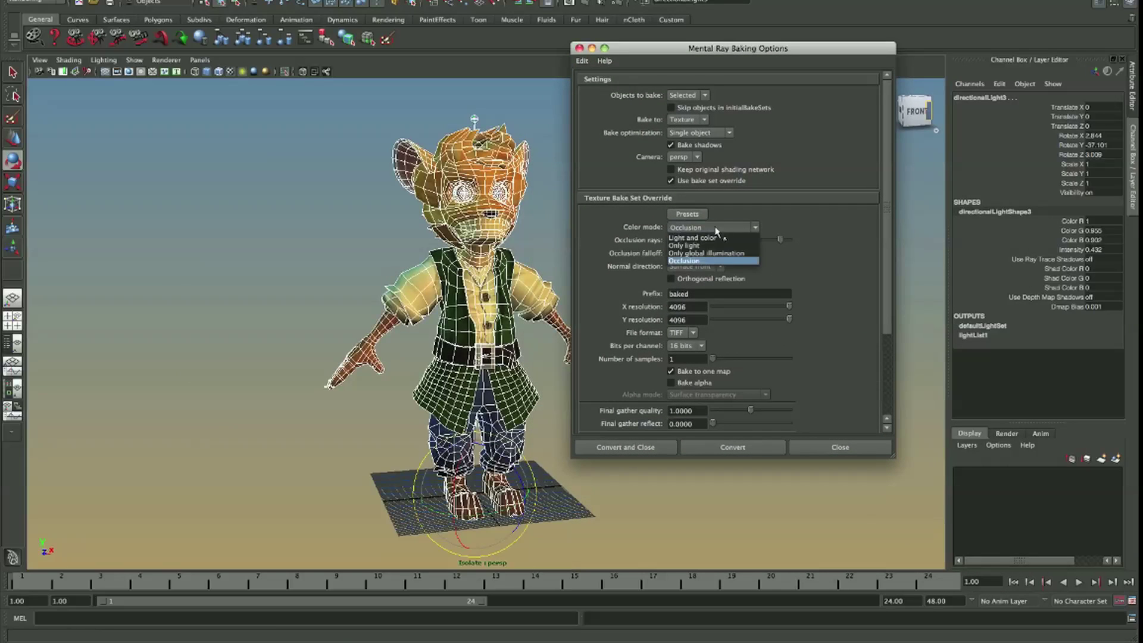
{"action": "left_click", "coordinate": [689, 262]}
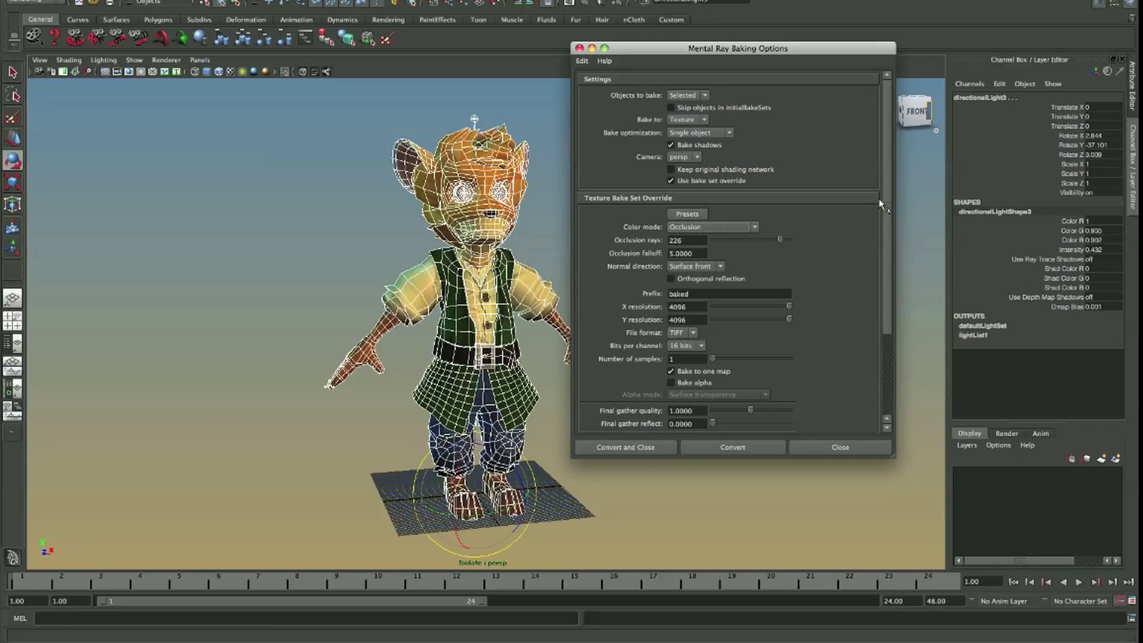
{"action": "scroll", "coordinate": [880, 203], "scroll_direction": "down", "scroll_amount": 2}
{"action": "left_click_drag", "start_coordinate": [684, 217], "coordinate": [635, 222]}
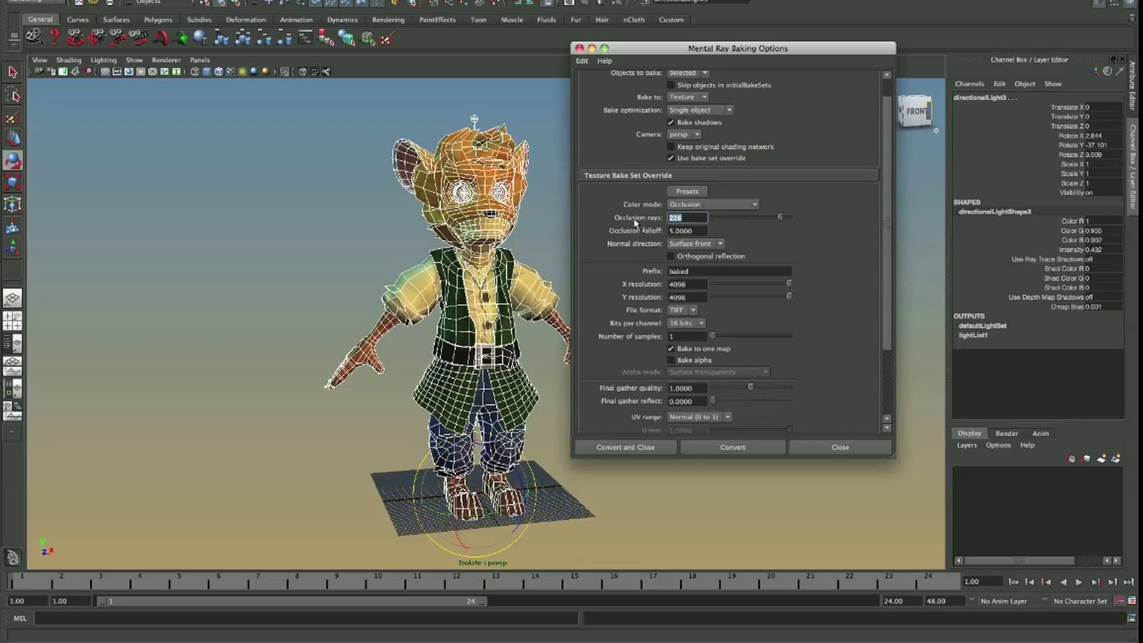
{"action": "left_click", "coordinate": [684, 284]}
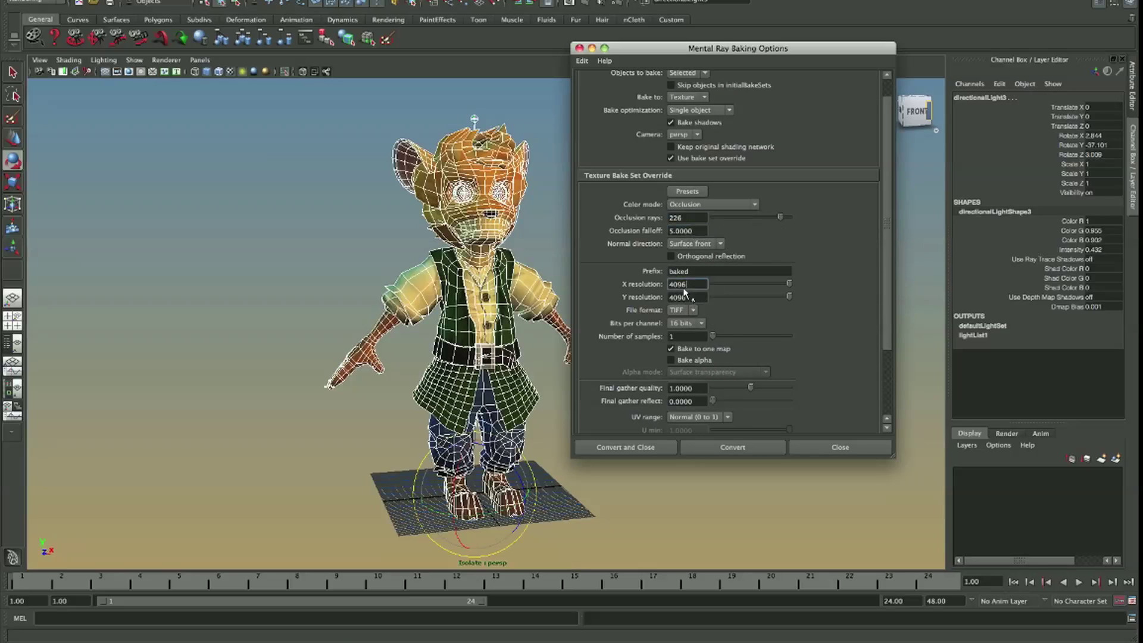
{"action": "left_click_drag", "start_coordinate": [693, 285], "coordinate": [661, 289]}
{"action": "left_click", "coordinate": [694, 298]}
Bake only the selected objects to Texture with Single object optimization
{"action": "scroll", "coordinate": [802, 282], "scroll_direction": "up", "scroll_amount": 1}
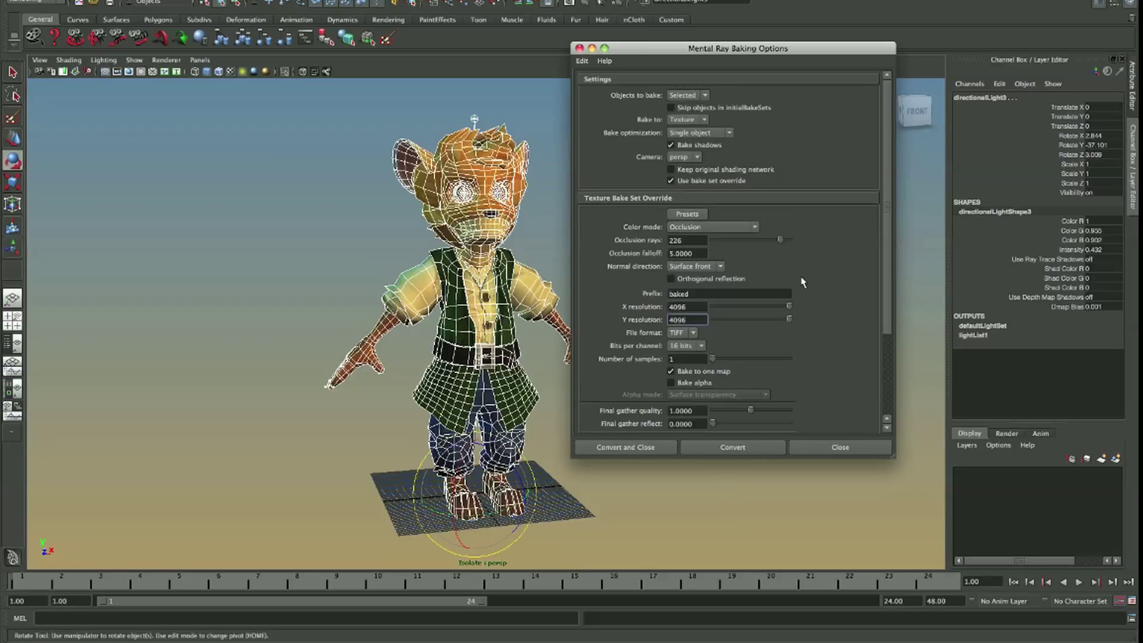
{"action": "left_click", "coordinate": [683, 95]}
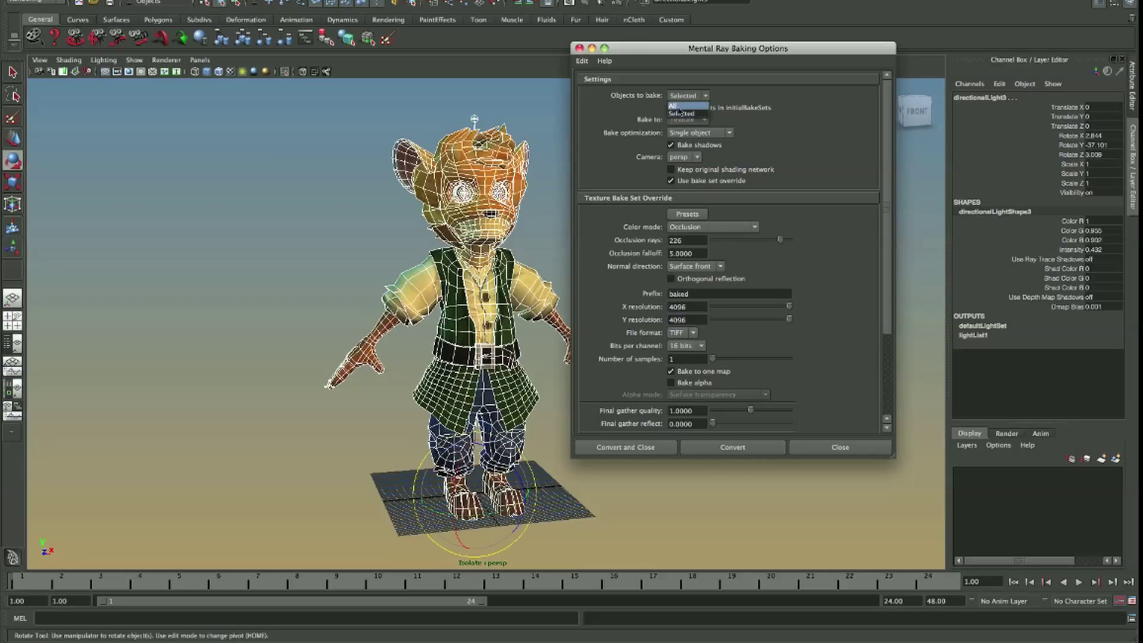
{"action": "left_click", "coordinate": [686, 113]}
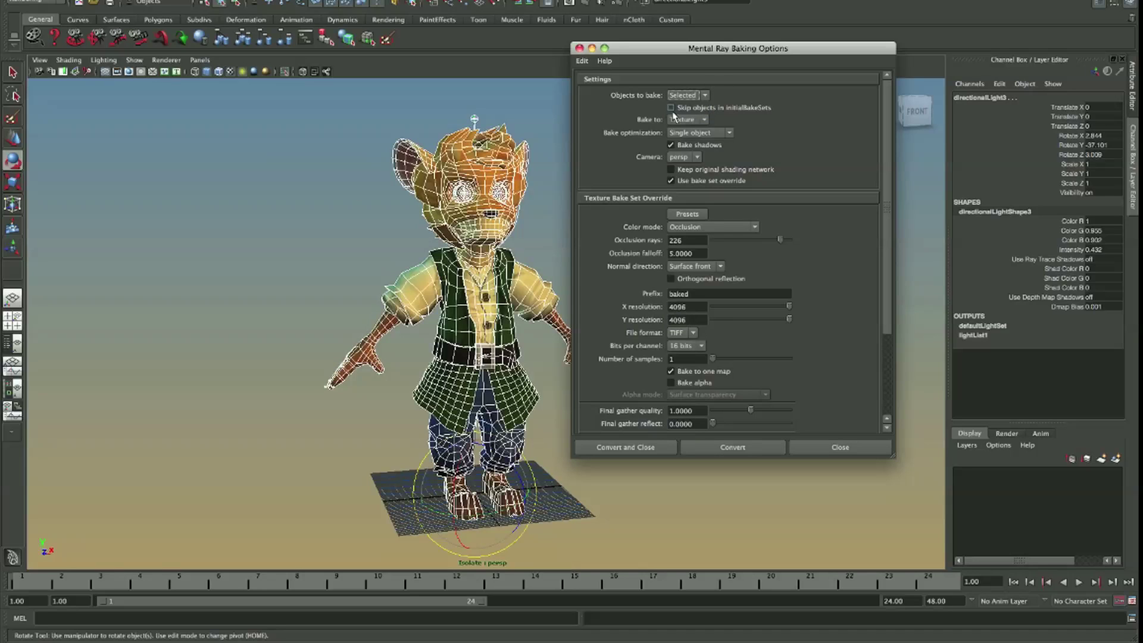
{"action": "left_click", "coordinate": [694, 121]}
{"action": "left_click", "coordinate": [728, 133]}
{"action": "left_click", "coordinate": [688, 151]}
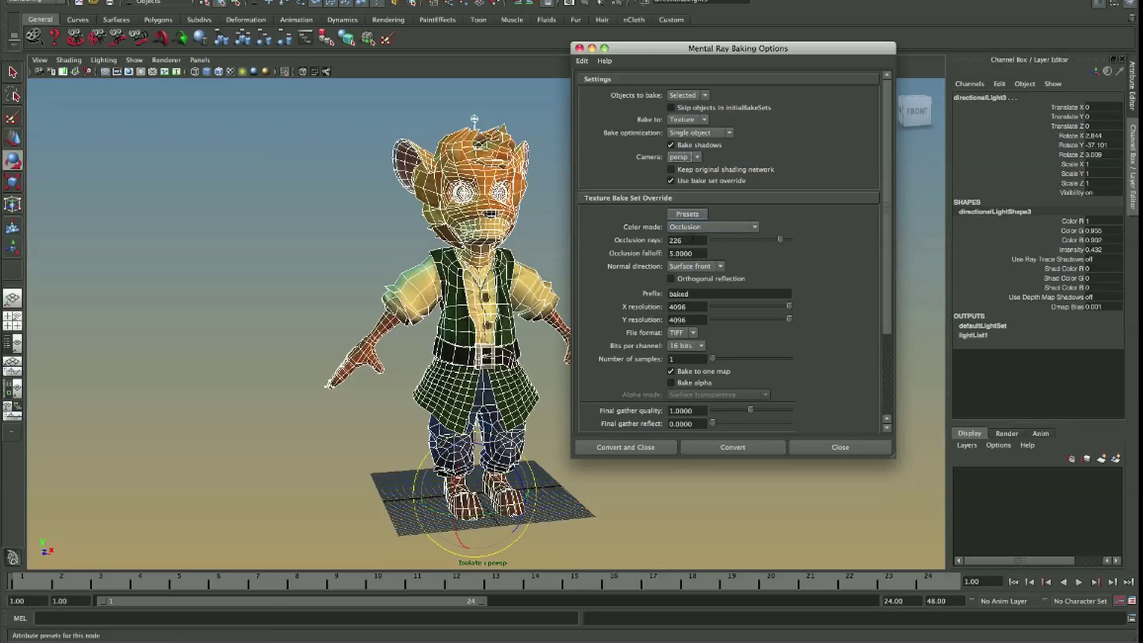
Close the bake settings and open baked.tif from the -REF folder in Photoshop CS5
{"action": "left_click", "coordinate": [840, 447]}
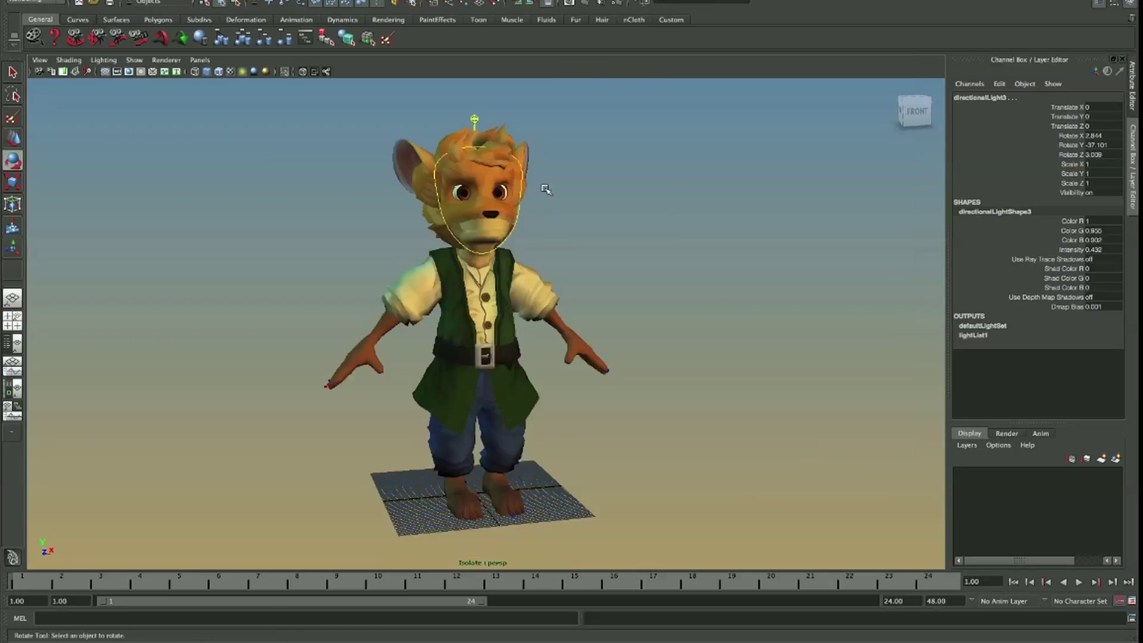
{"action": "key", "text": "super+Tab"}
{"action": "key", "text": "super+Tab"}
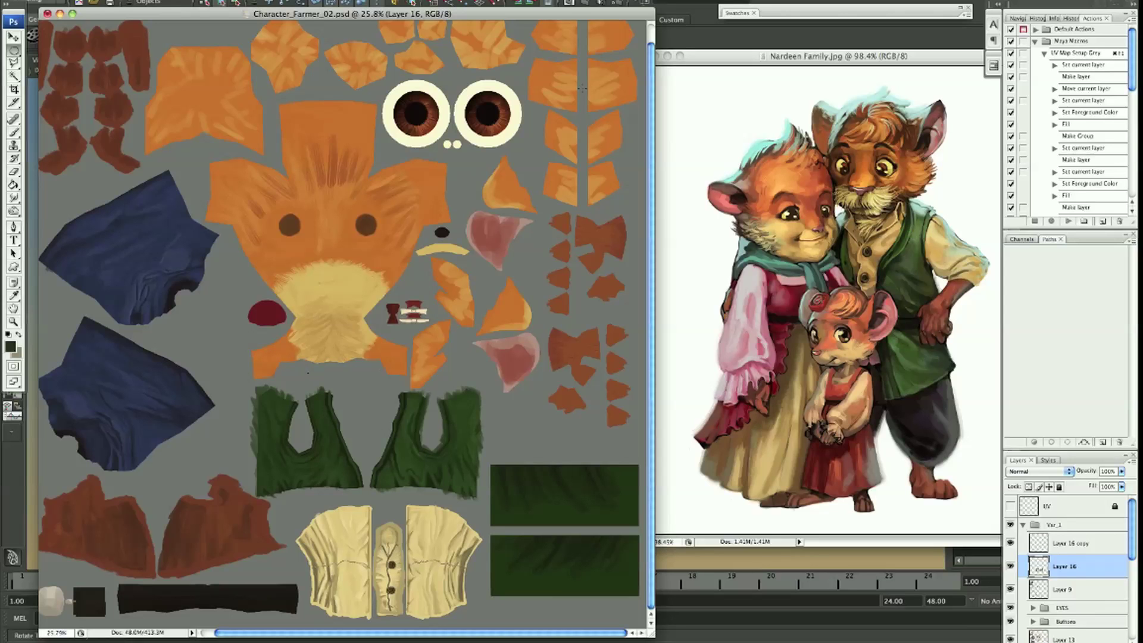
{"action": "left_click_drag", "start_coordinate": [390, 15], "coordinate": [412, 35]}
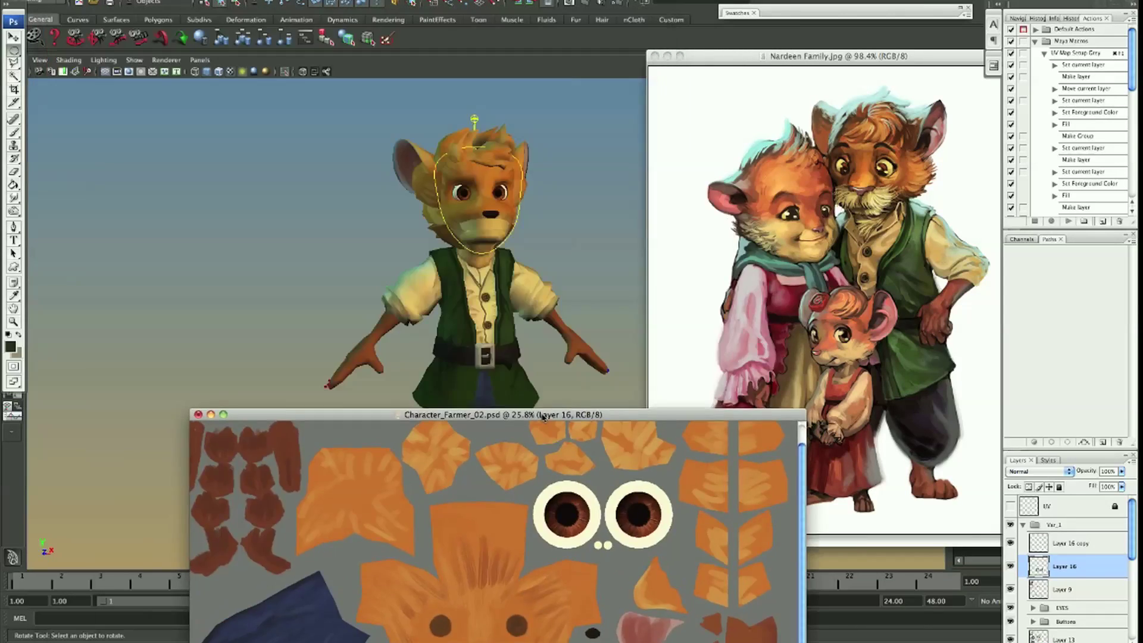
{"action": "key", "text": "super+Tab"}
{"action": "key", "text": "super+Tab"}
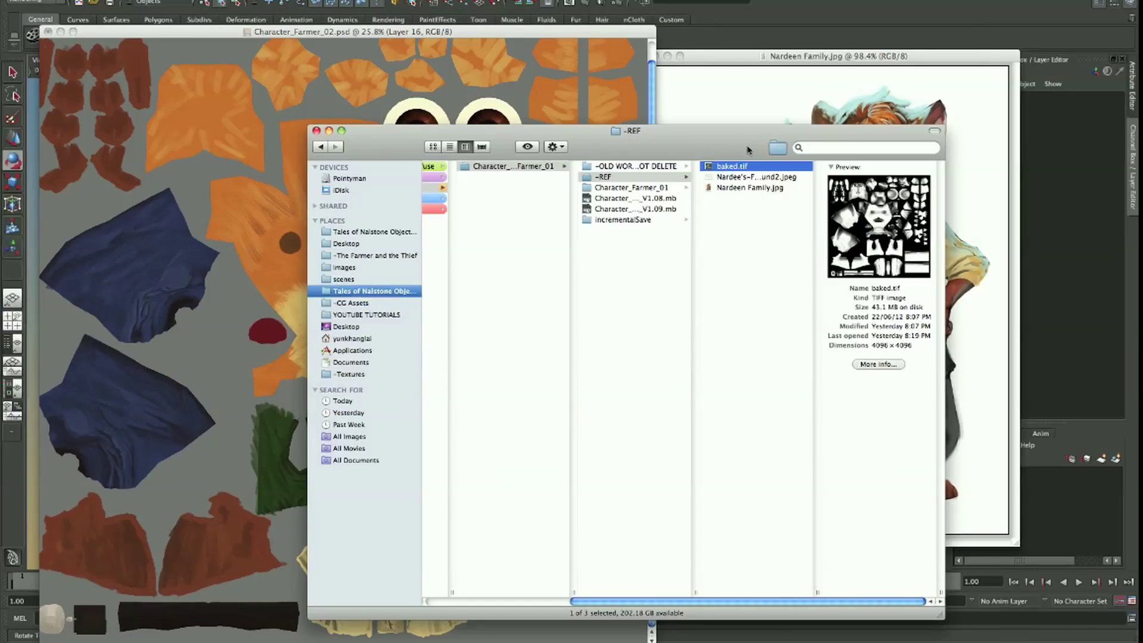
{"action": "right_click", "coordinate": [734, 169]}
{"action": "mouse_move", "coordinate": [777, 180]}
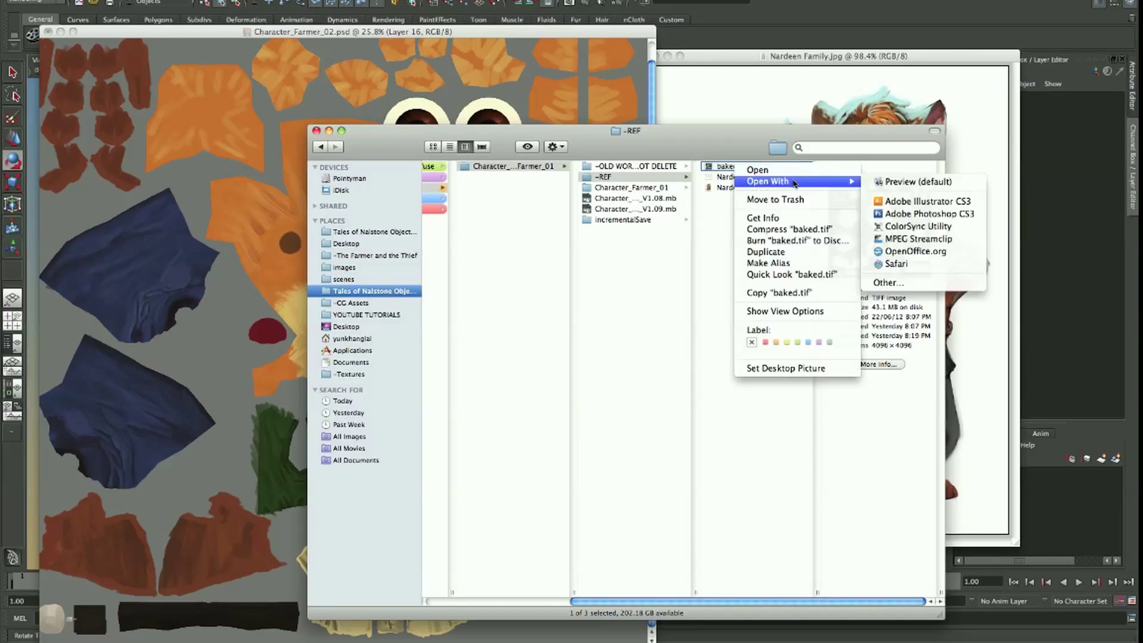
{"action": "left_click", "coordinate": [893, 216]}
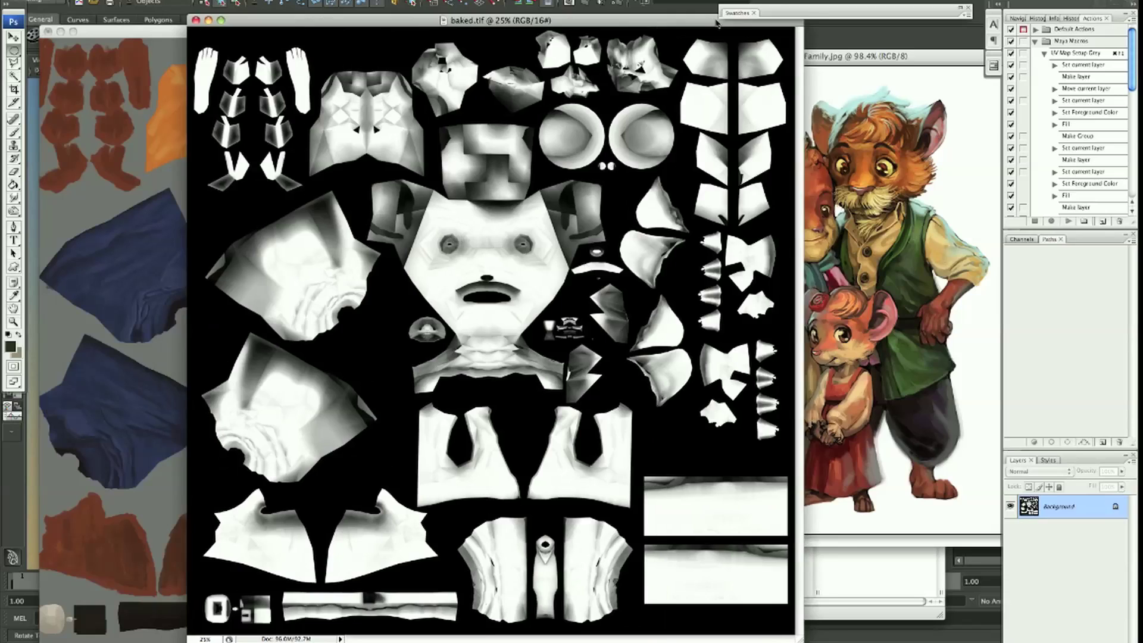
Reposition the baked.tif window and zoom in and out to review the occlusion map
{"action": "left_click_drag", "start_coordinate": [570, 23], "coordinate": [723, 46]}
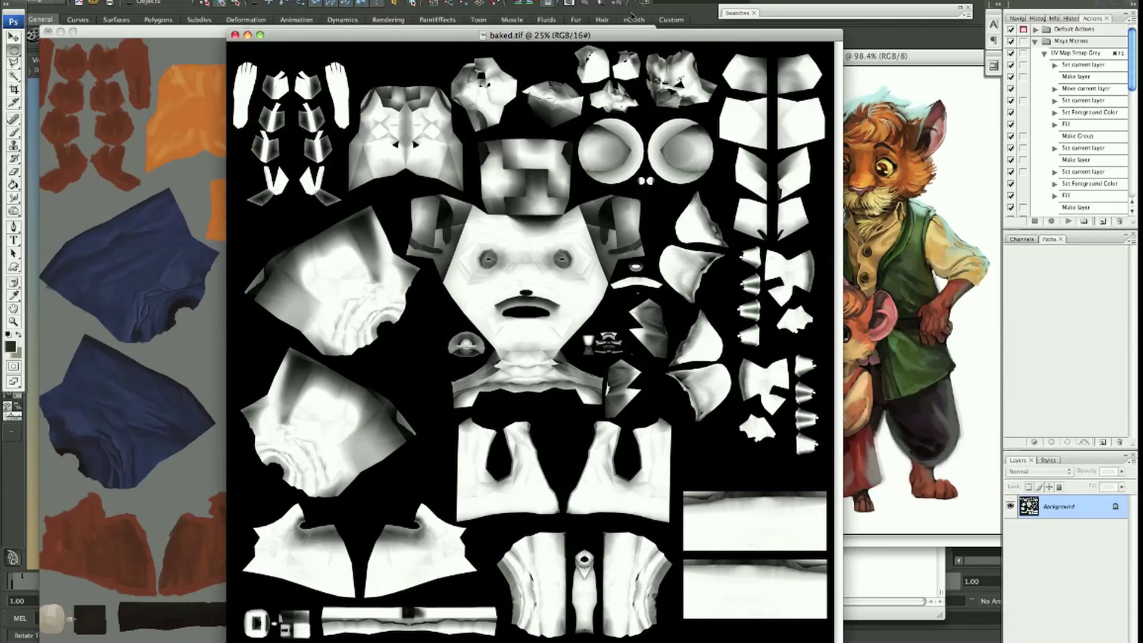
{"action": "left_click_drag", "start_coordinate": [613, 39], "coordinate": [564, 39]}
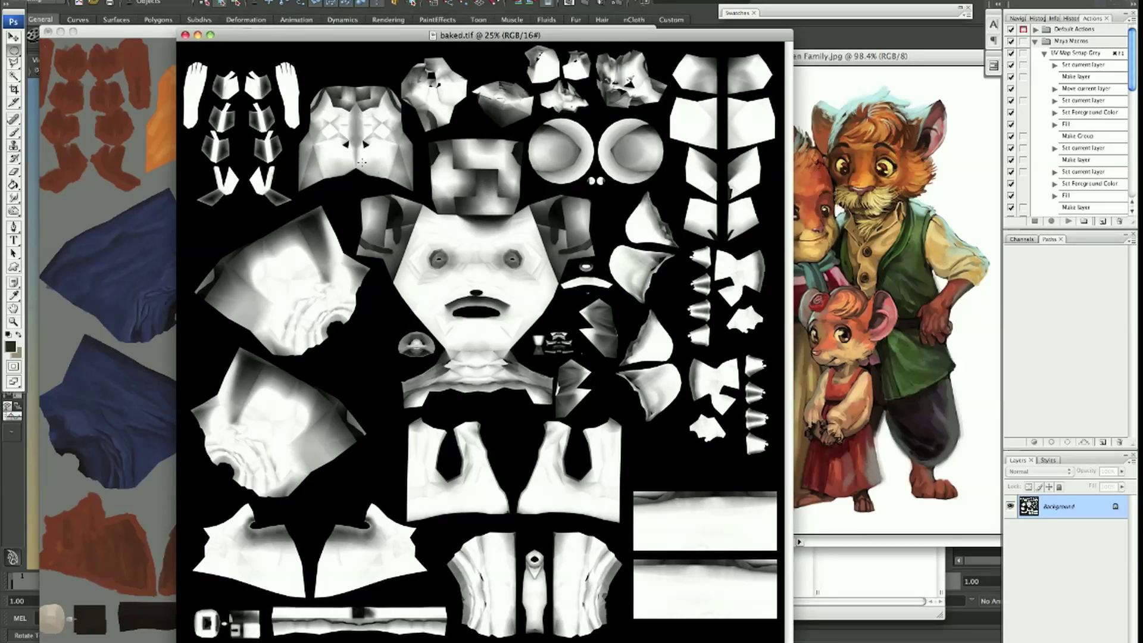
{"action": "scroll", "coordinate": [393, 179], "scroll_direction": "up", "scroll_amount": 3}
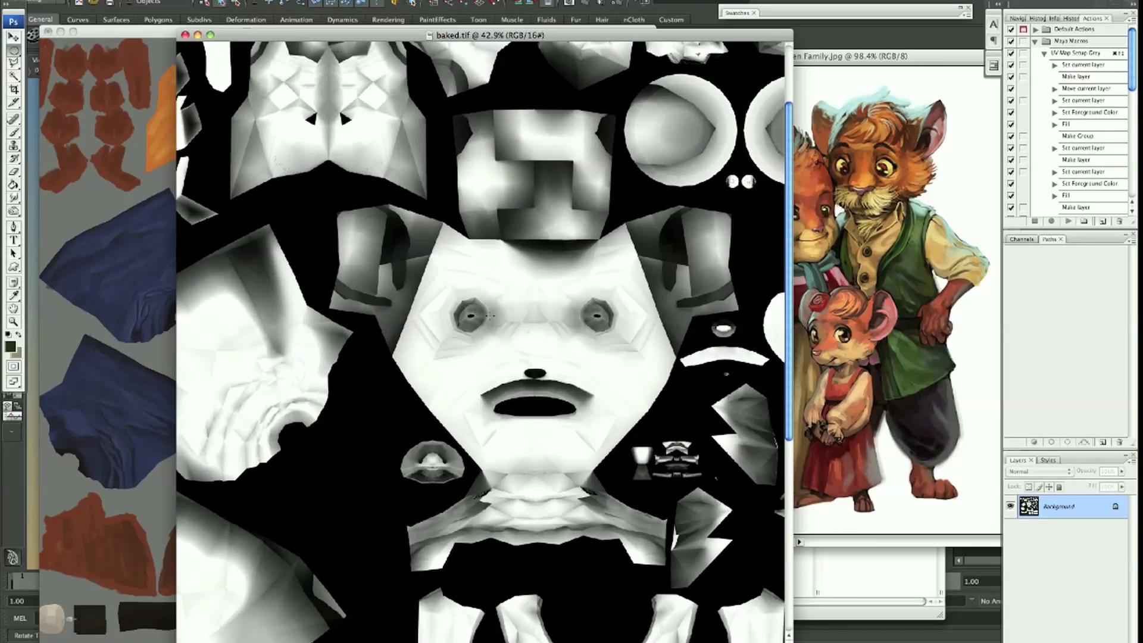
{"action": "scroll", "coordinate": [490, 315], "scroll_direction": "down", "scroll_amount": 3}
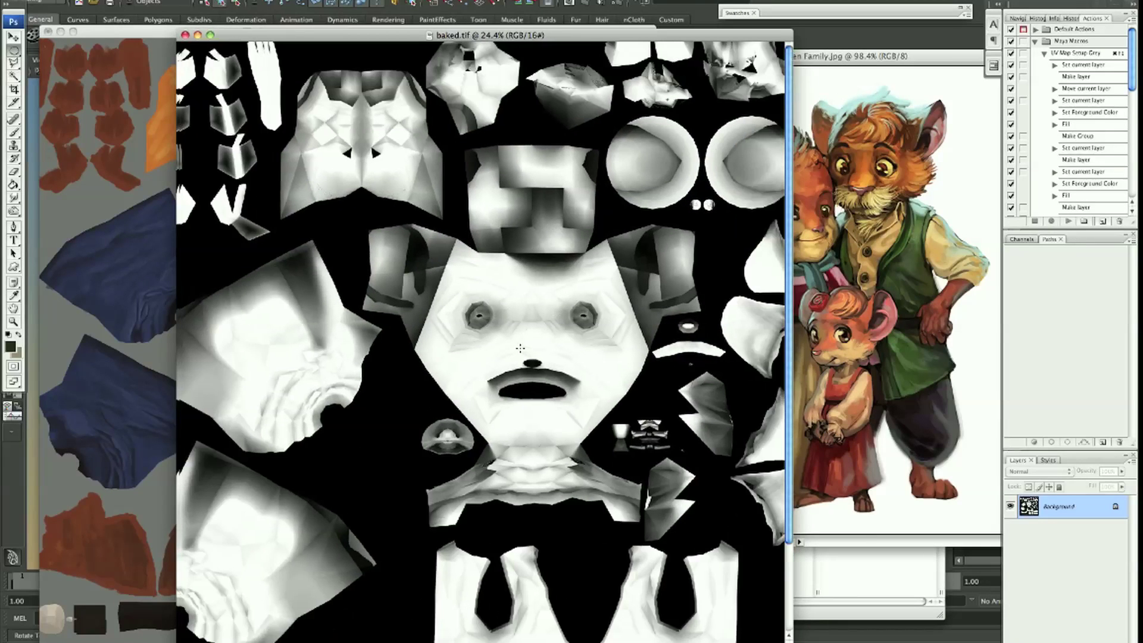
{"action": "scroll", "coordinate": [519, 349], "scroll_direction": "up", "scroll_amount": 3}
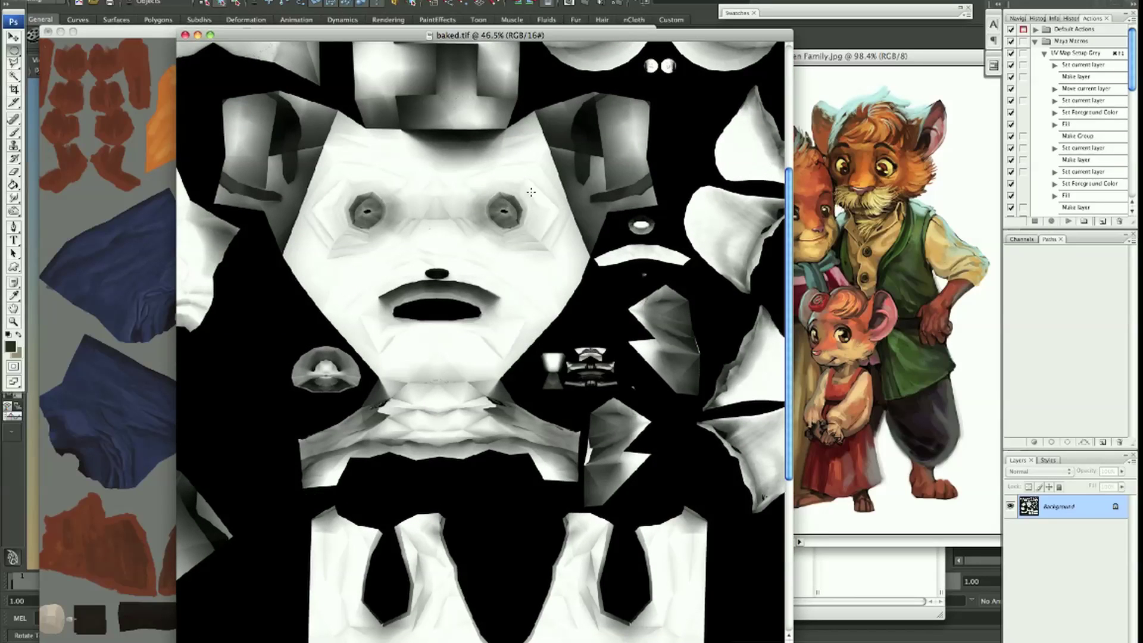
{"action": "scroll", "coordinate": [510, 236], "scroll_direction": "down", "scroll_amount": 3}
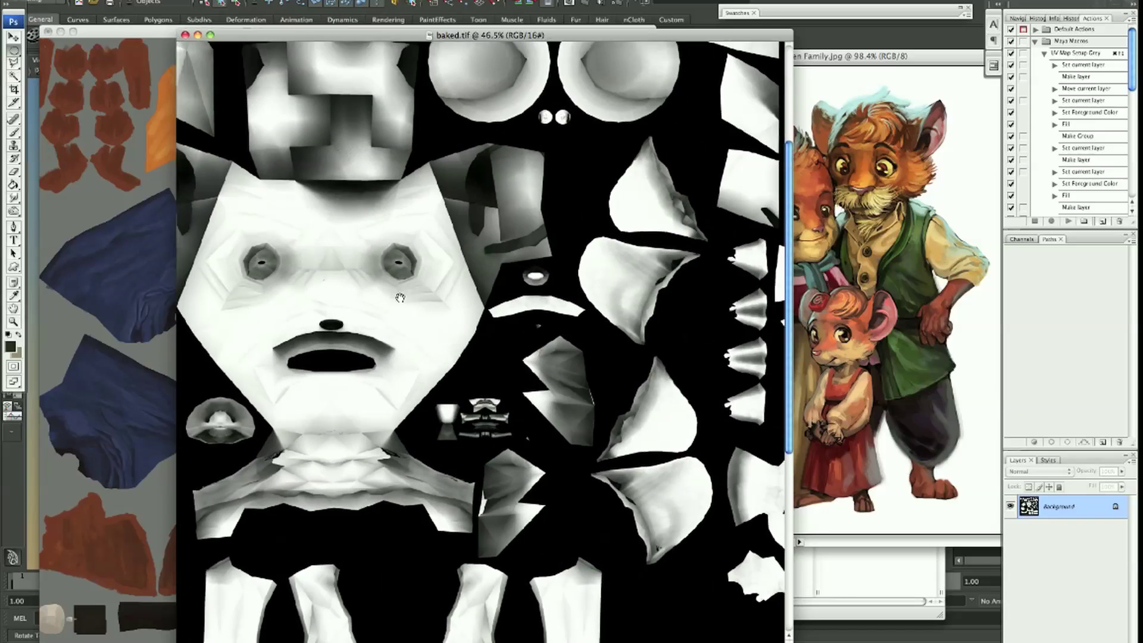
Zoom out on baked.tif, select the whole map, and switch back to Character_Farmer_02.psd
{"action": "key", "text": "ctrl+Tab"}
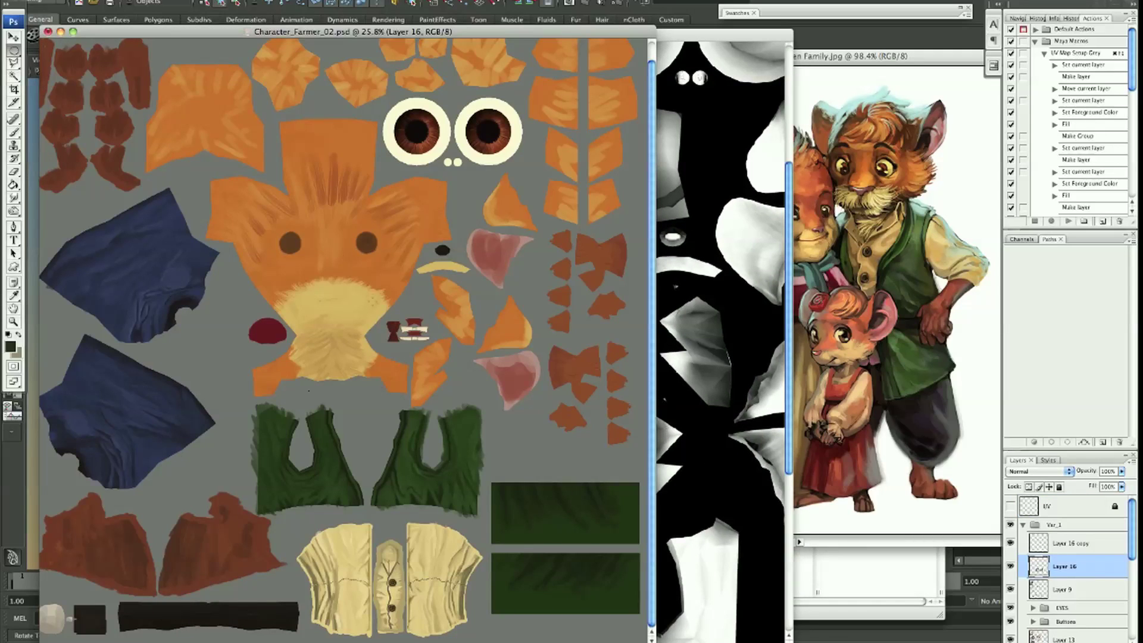
{"action": "key", "text": "ctrl+Tab"}
{"action": "scroll", "coordinate": [581, 251], "scroll_direction": "down", "scroll_amount": 1}
{"action": "scroll", "coordinate": [581, 251], "scroll_direction": "down", "scroll_amount": 2}
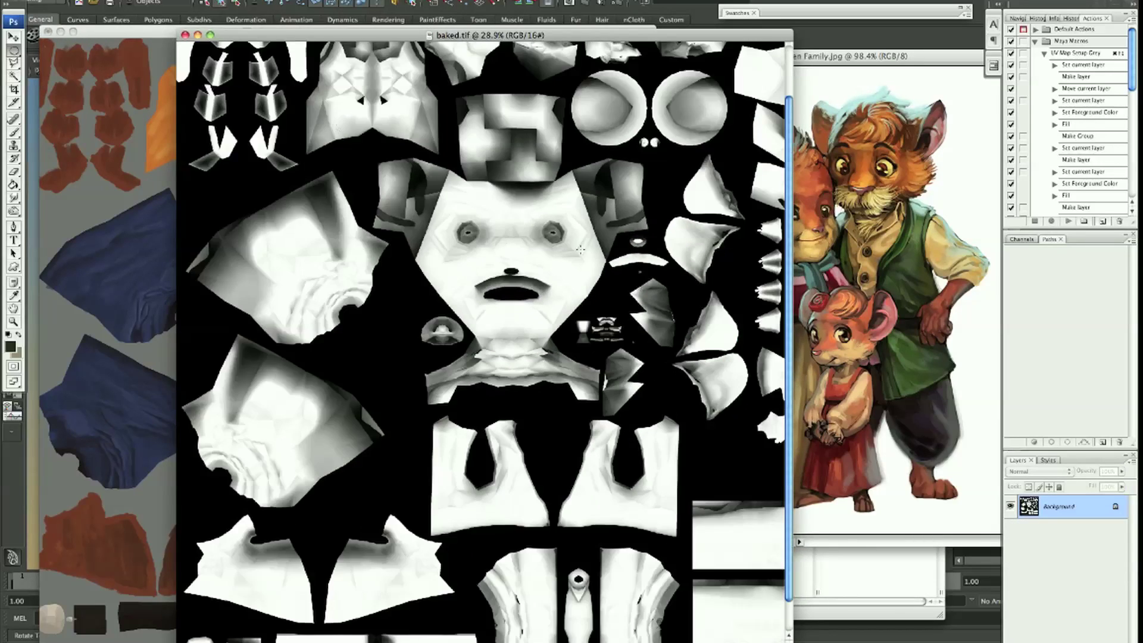
{"action": "scroll", "coordinate": [581, 251], "scroll_direction": "down", "scroll_amount": 1}
{"action": "key", "text": "ctrl+a"}
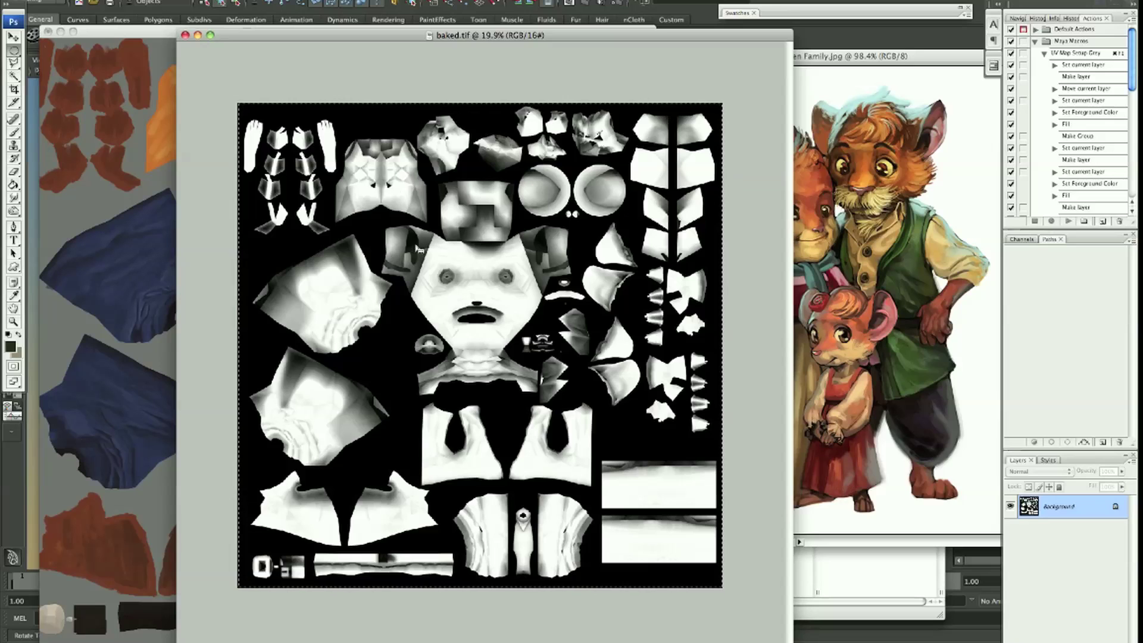
{"action": "key", "text": "ctrl+Tab"}
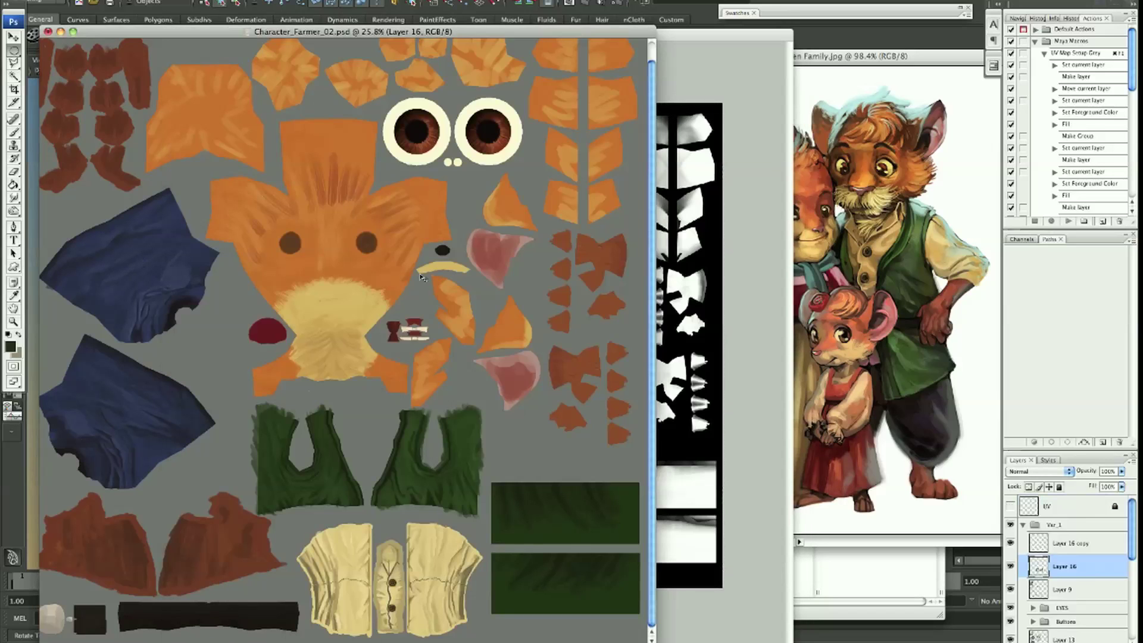
Paste the occlusion map as a new layer above Layer 16 copy
{"action": "left_click", "coordinate": [1077, 544]}
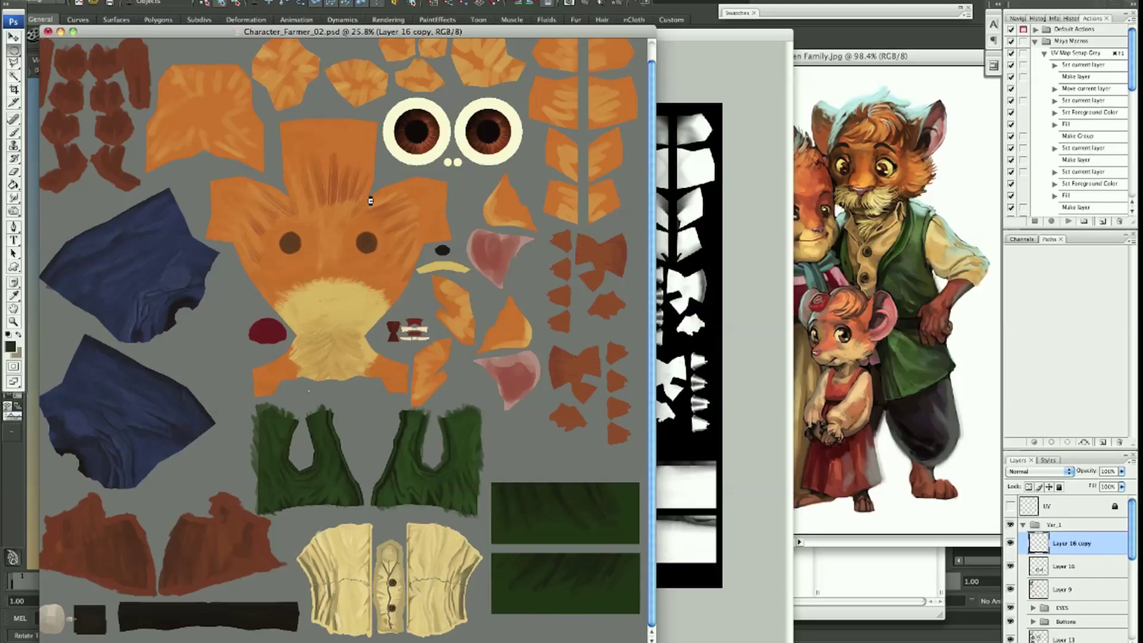
{"action": "key", "text": "ctrl+v"}
{"action": "key", "text": "ctrl+minus"}
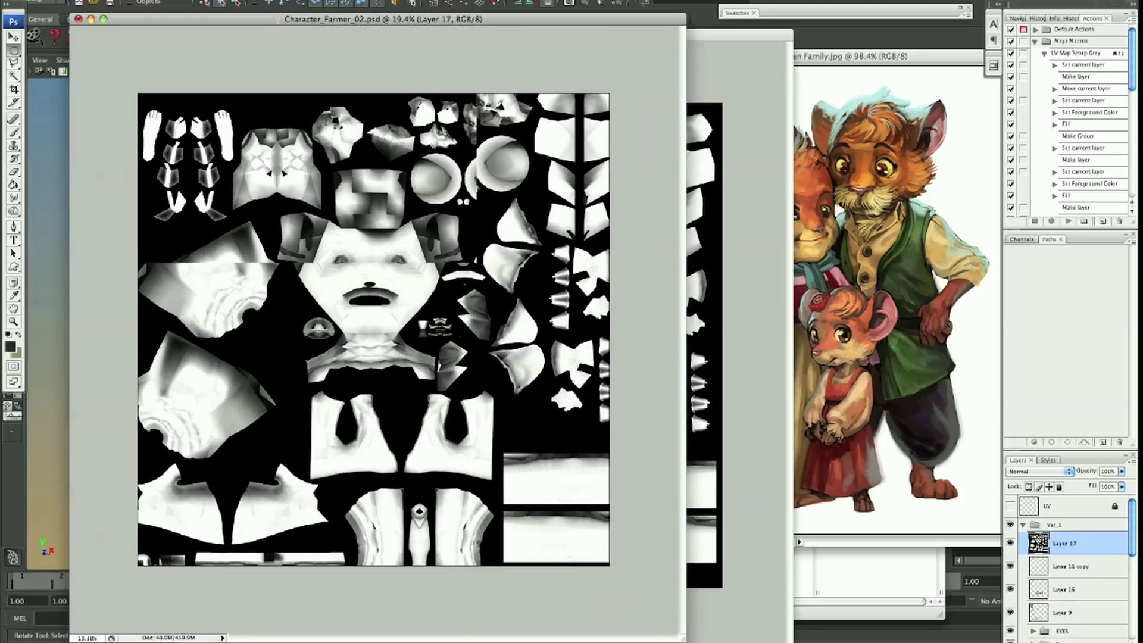
{"action": "key", "text": "ctrl+plus"}
Move Layer 17 out of Var_1 below UV, set it to Multiply, and bring baked.tif forward
{"action": "left_click_drag", "start_coordinate": [1093, 506], "coordinate": [1094, 522]}
{"action": "left_click", "coordinate": [1039, 470]}
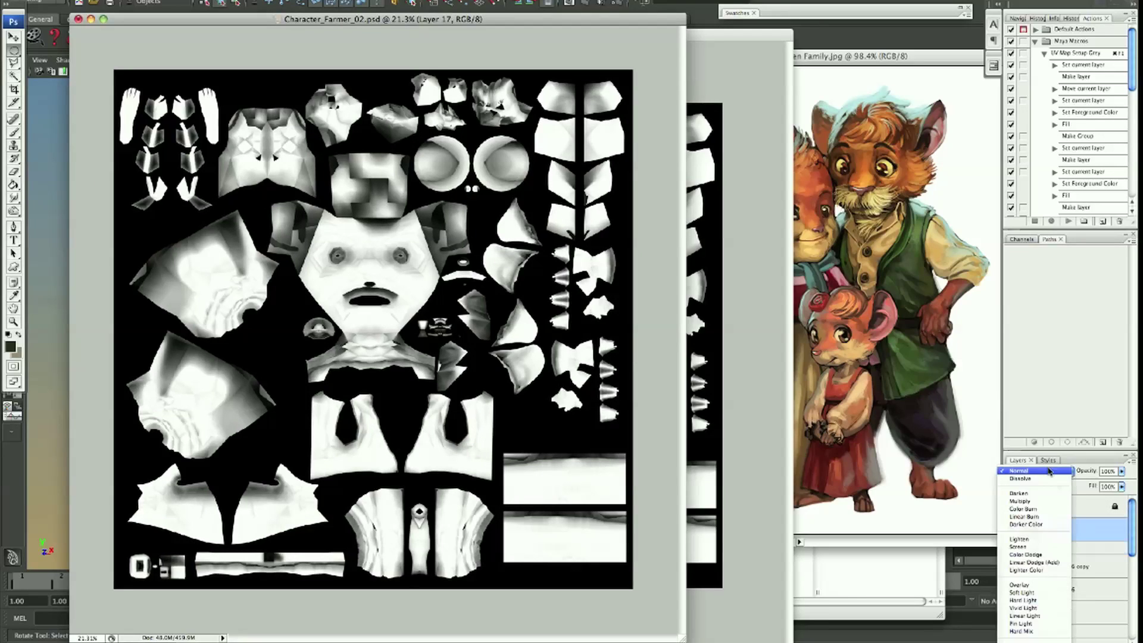
{"action": "left_click", "coordinate": [1024, 500]}
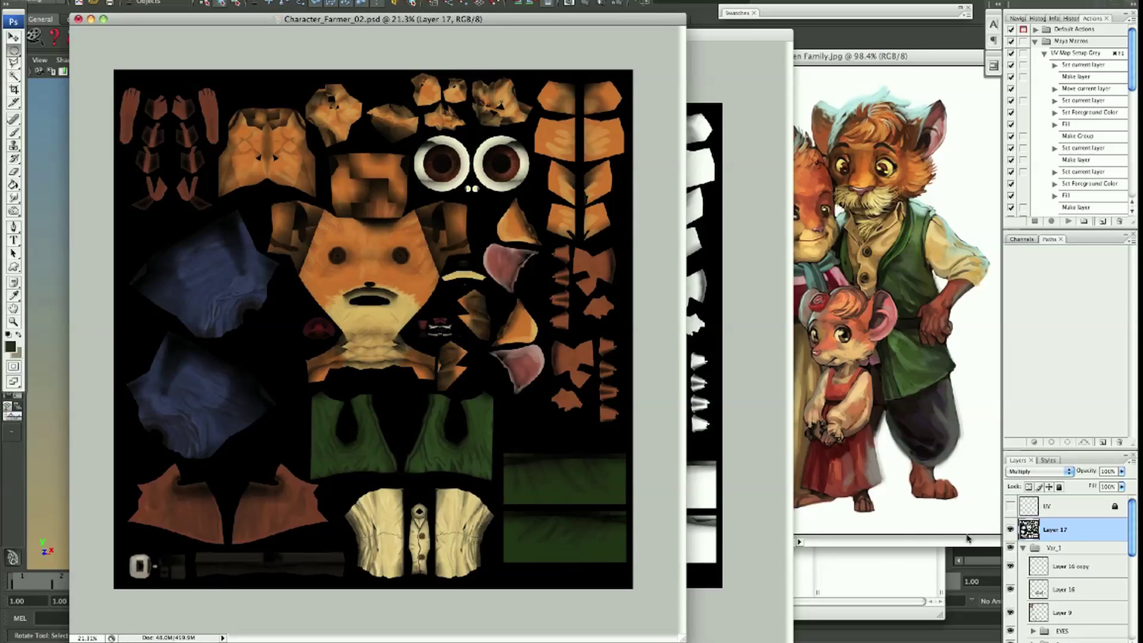
{"action": "left_click", "coordinate": [730, 369]}
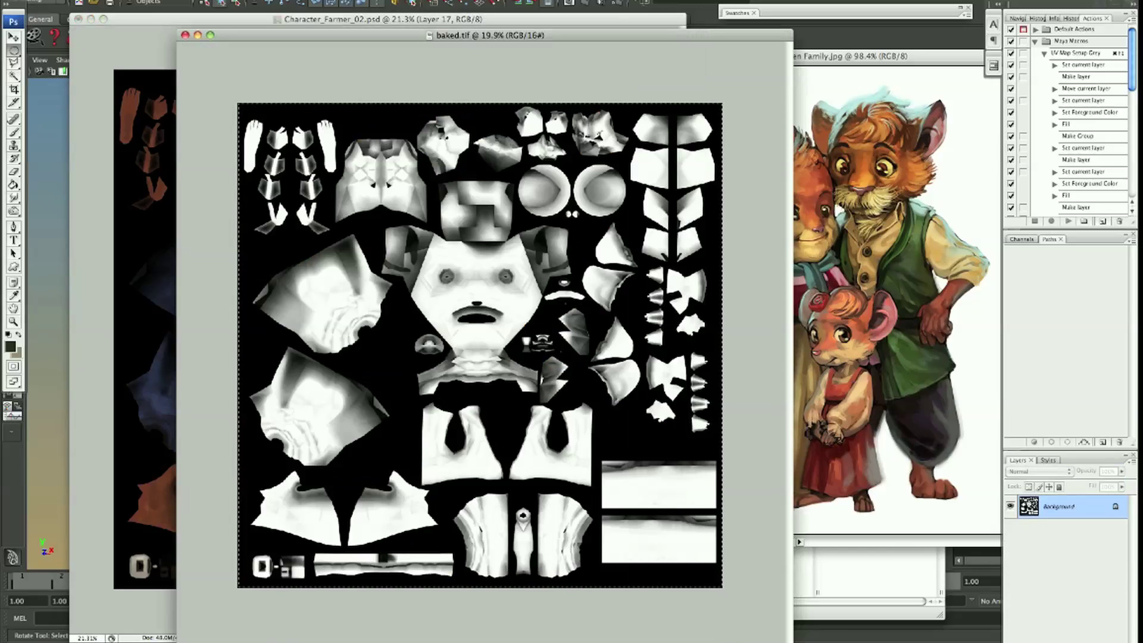
Zoom into the bake's left UV piece and face UV, then return to Character_Farmer_02.psd
{"action": "key", "text": "ctrl+plus"}
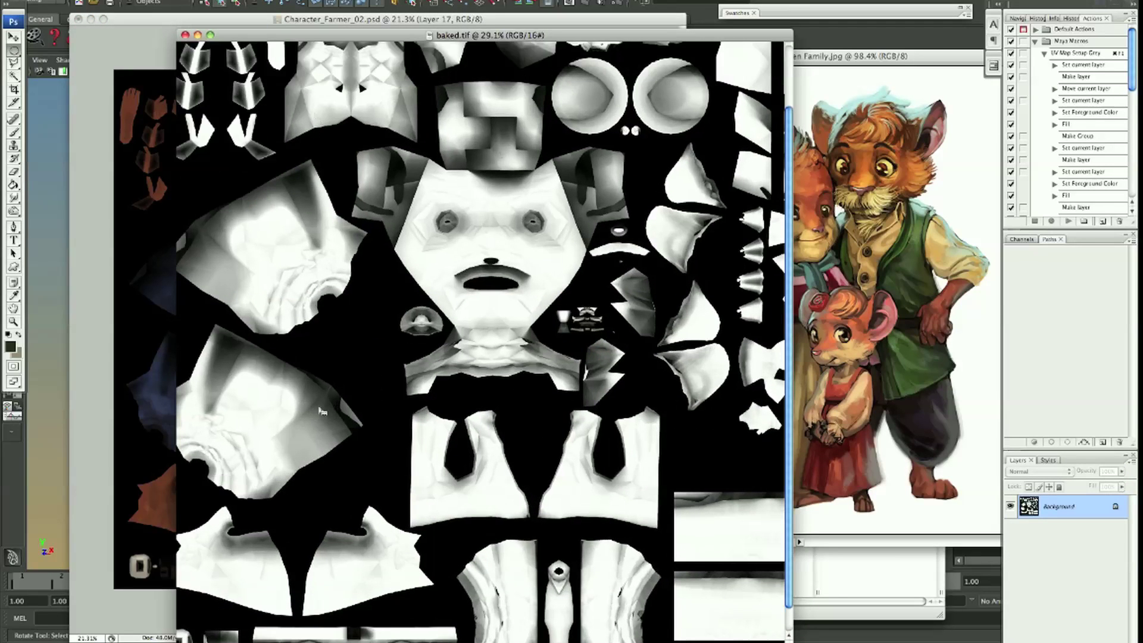
{"action": "left_click_drag", "start_coordinate": [321, 410], "coordinate": [515, 375]}
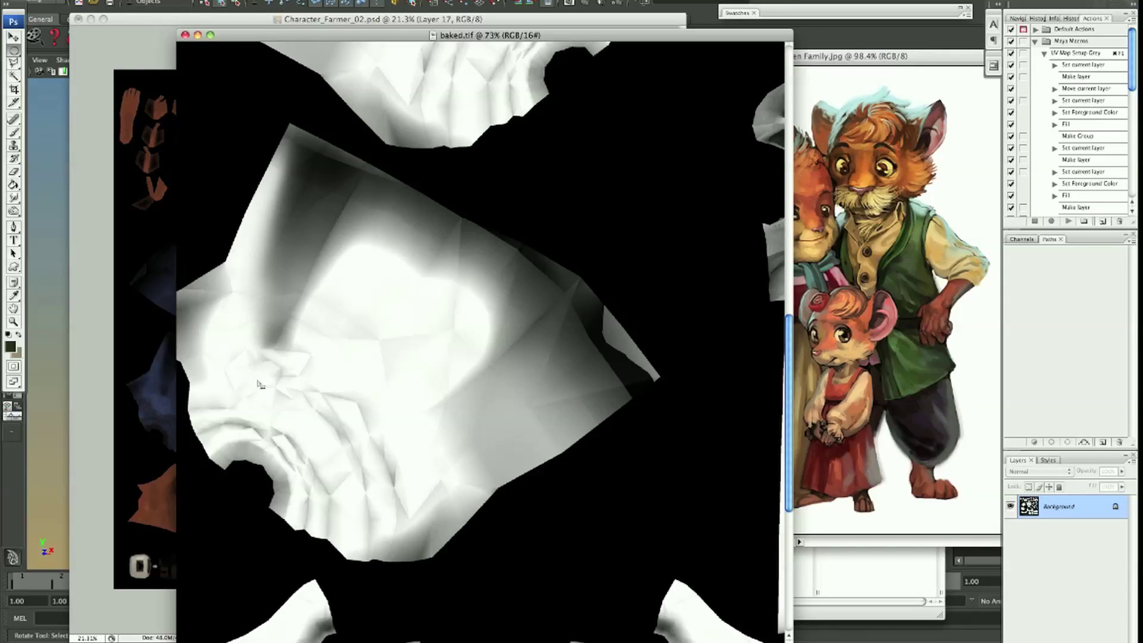
{"action": "scroll", "coordinate": [439, 247], "scroll_direction": "up", "scroll_amount": 5}
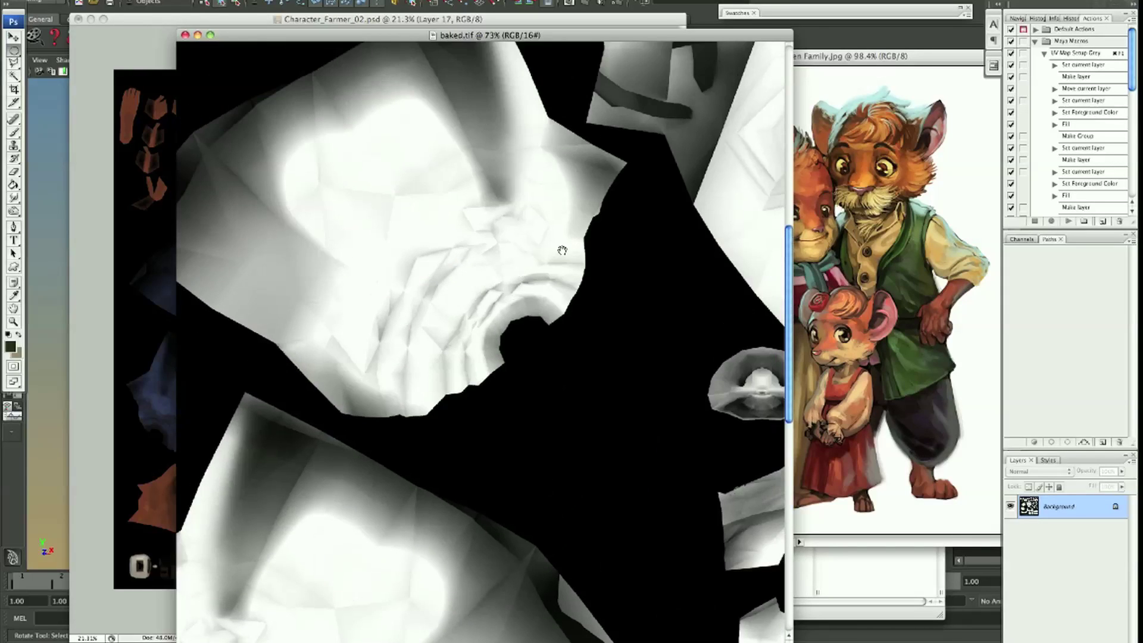
{"action": "left_click_drag", "start_coordinate": [570, 240], "coordinate": [610, 271]}
{"action": "scroll", "coordinate": [610, 271], "scroll_direction": "up", "scroll_amount": 5}
{"action": "scroll", "coordinate": [610, 271], "scroll_direction": "right", "scroll_amount": 4}
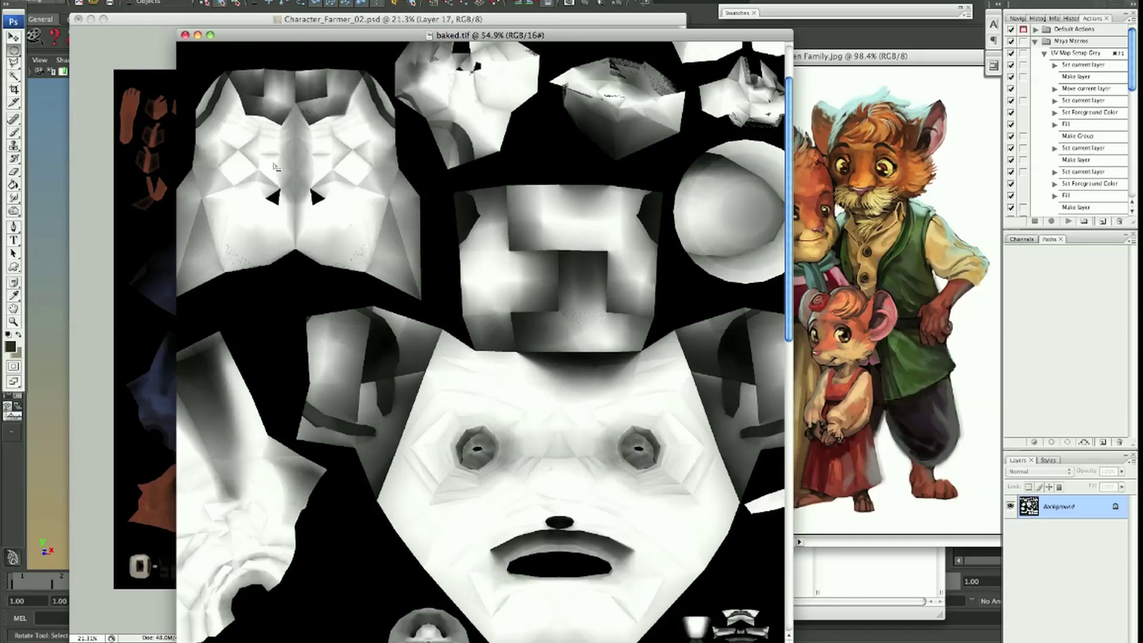
{"action": "scroll", "coordinate": [446, 196], "scroll_direction": "up", "scroll_amount": 1}
{"action": "scroll", "coordinate": [617, 260], "scroll_direction": "right", "scroll_amount": 4}
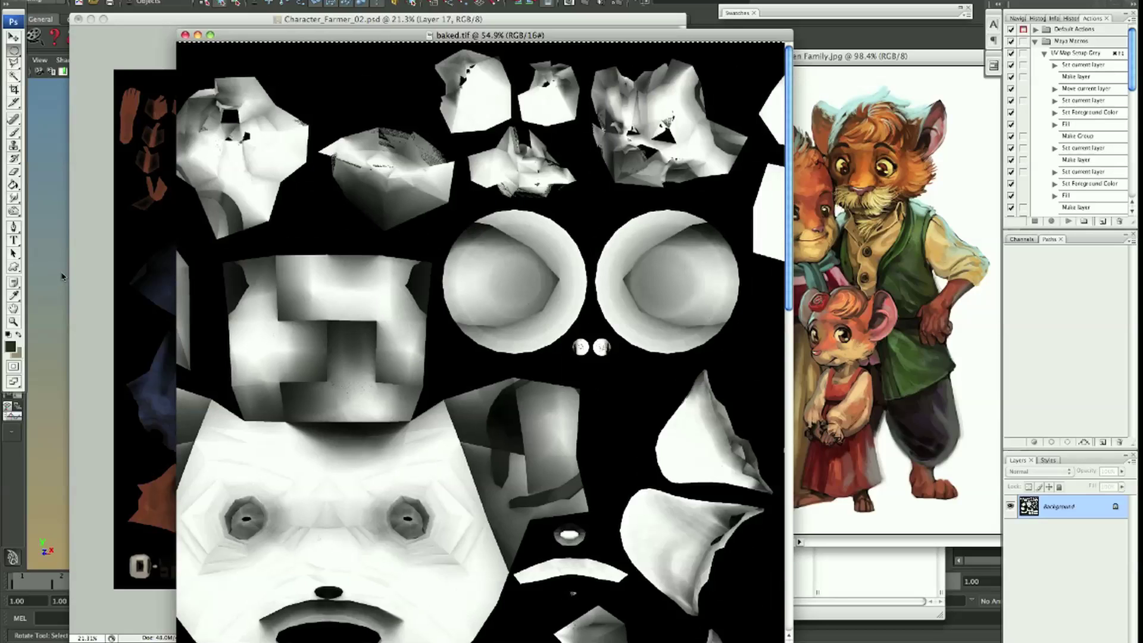
{"action": "key", "text": "ctrl+Tab"}
{"action": "scroll", "coordinate": [402, 159], "scroll_direction": "up", "scroll_amount": 2}
{"action": "scroll", "coordinate": [403, 159], "scroll_direction": "up", "scroll_amount": 1}
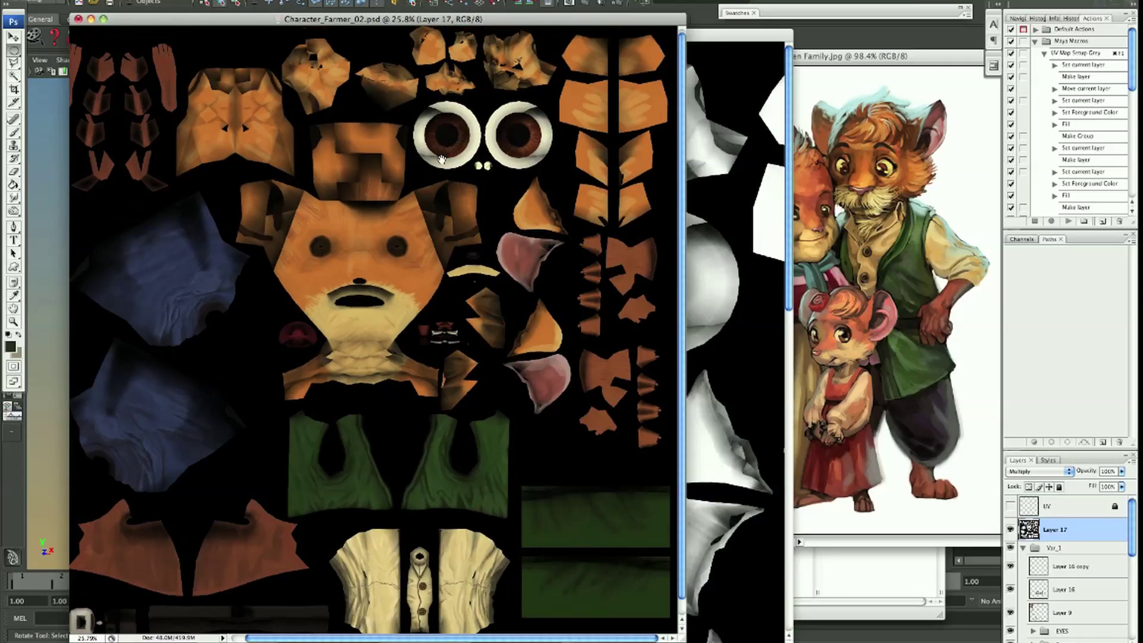
{"action": "scroll", "coordinate": [417, 226], "scroll_direction": "up", "scroll_amount": 1}
{"action": "scroll", "coordinate": [453, 306], "scroll_direction": "up", "scroll_amount": 1}
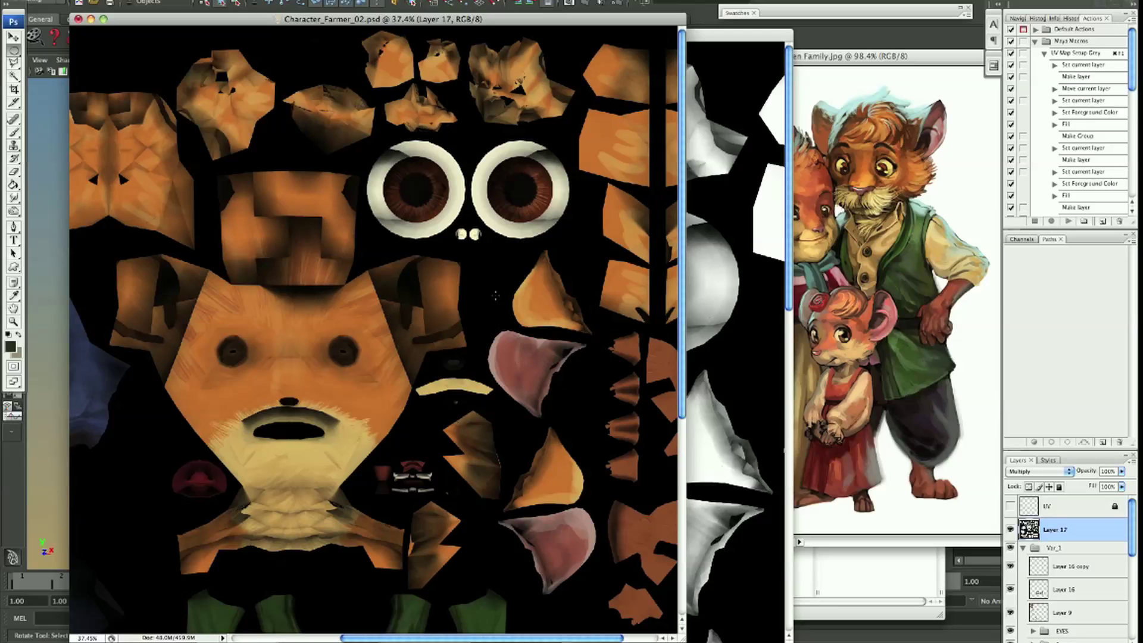
{"action": "scroll", "coordinate": [441, 363], "scroll_direction": "down", "scroll_amount": 1}
{"action": "scroll", "coordinate": [440, 363], "scroll_direction": "down", "scroll_amount": 1}
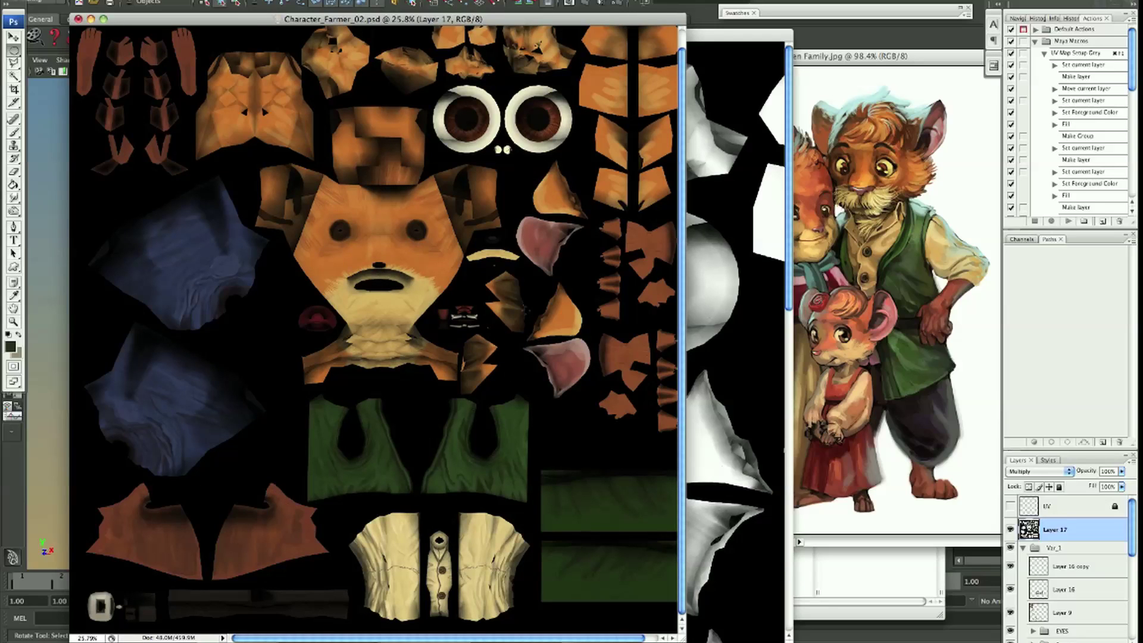
Boost Layer 17's contrast with an S-shaped Curves adjustment
{"action": "left_click", "coordinate": [1071, 549]}
{"action": "left_click", "coordinate": [1065, 529]}
{"action": "key", "text": "ctrl+m"}
{"action": "left_click_drag", "start_coordinate": [744, 451], "coordinate": [733, 478]}
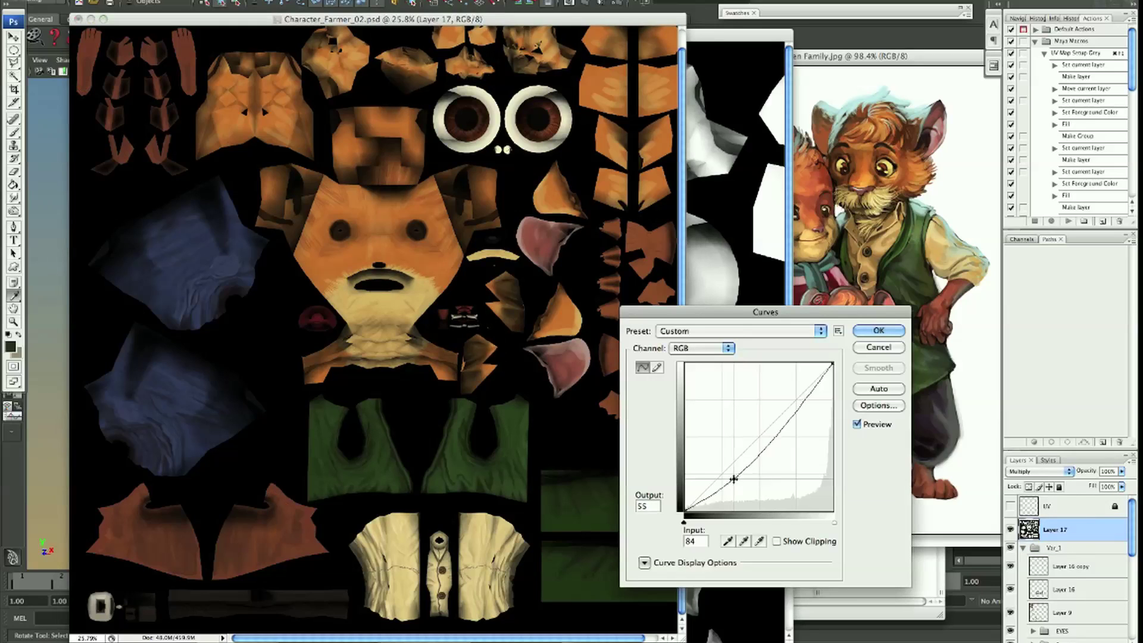
{"action": "left_click_drag", "start_coordinate": [798, 430], "coordinate": [787, 385]}
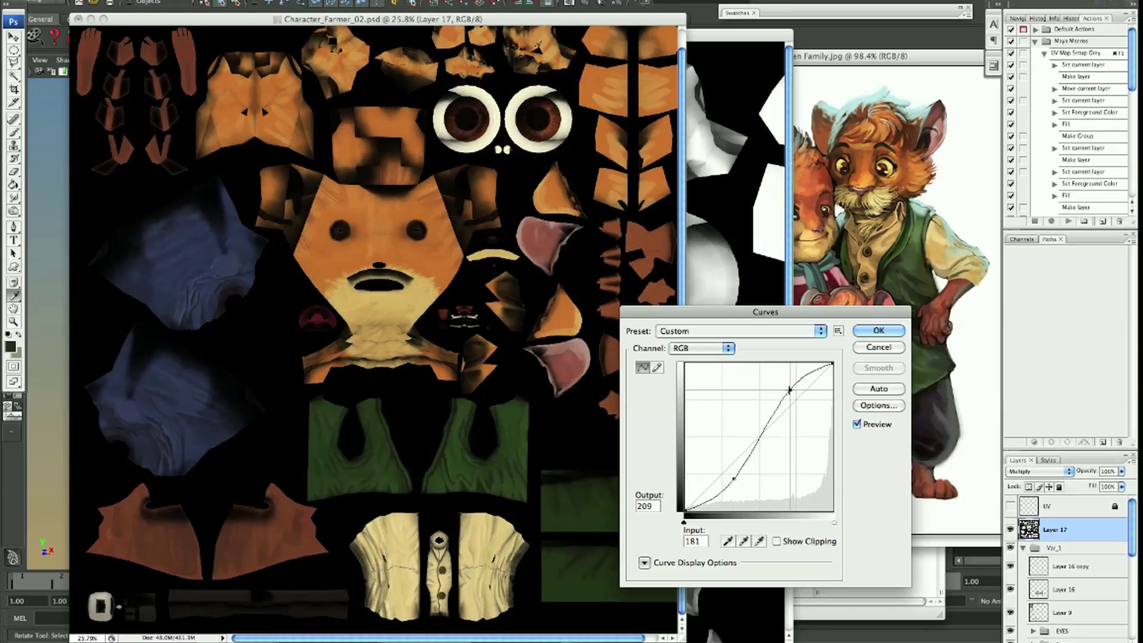
{"action": "mouse_move", "coordinate": [734, 478]}
{"action": "left_mouse_down"}
{"action": "mouse_move", "coordinate": [747, 488]}
{"action": "mouse_move", "coordinate": [738, 477]}
{"action": "left_mouse_up"}
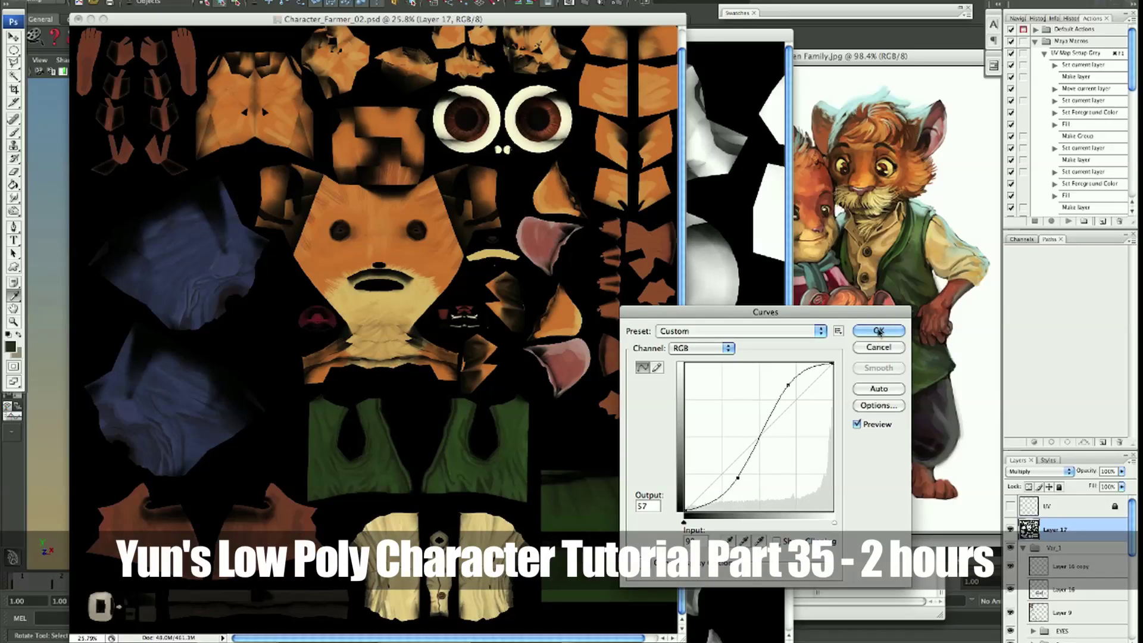
{"action": "left_click", "coordinate": [878, 331]}
Erase the occlusion shading from the left eye's white rim
{"action": "key", "text": "e"}
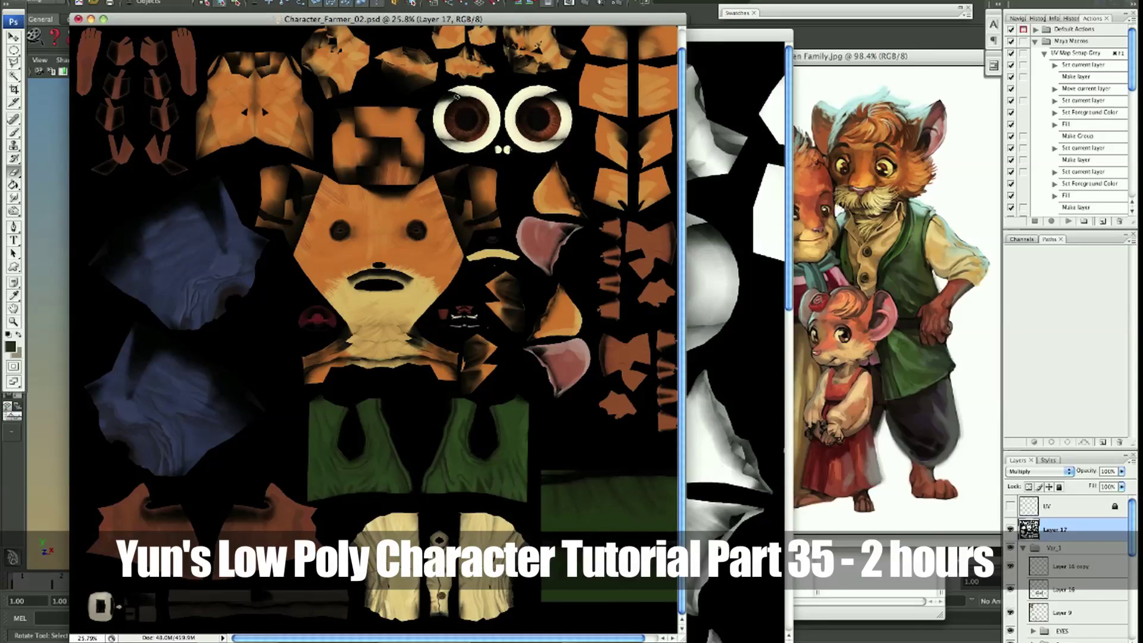
{"action": "left_click_drag", "start_coordinate": [456, 94], "coordinate": [444, 108]}
{"action": "mouse_move", "coordinate": [457, 101]}
{"action": "left_mouse_down"}
{"action": "mouse_move", "coordinate": [479, 93]}
{"action": "mouse_move", "coordinate": [498, 147]}
{"action": "mouse_move", "coordinate": [450, 144]}
{"action": "mouse_move", "coordinate": [543, 95]}
{"action": "mouse_move", "coordinate": [569, 111]}
{"action": "mouse_move", "coordinate": [524, 124]}
{"action": "left_mouse_up"}
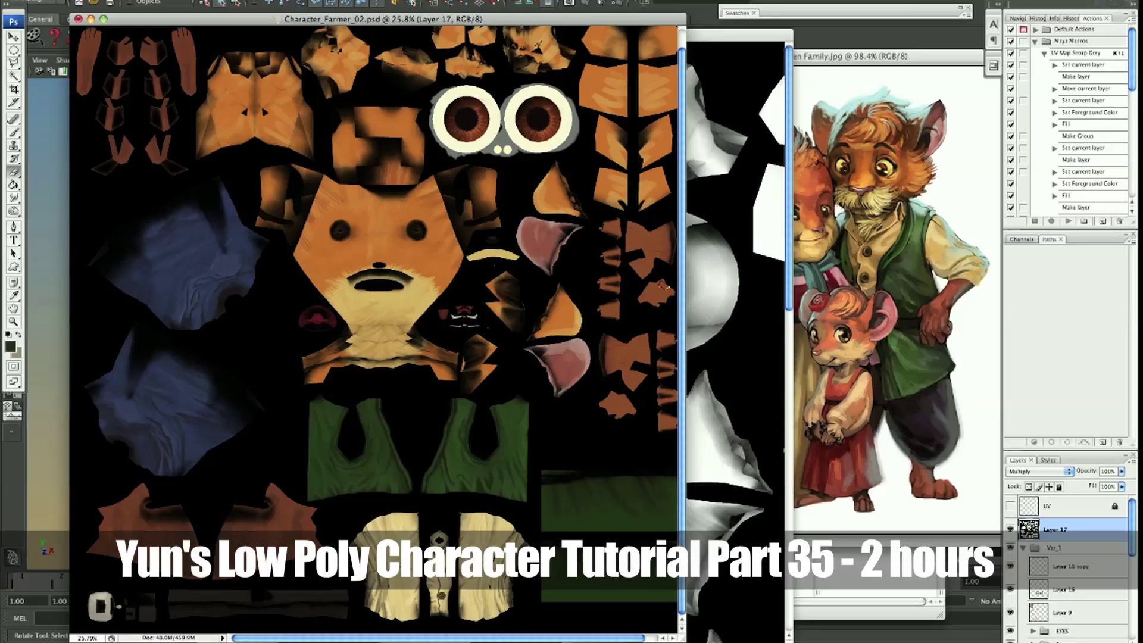
{"action": "left_click", "coordinate": [1010, 529]}
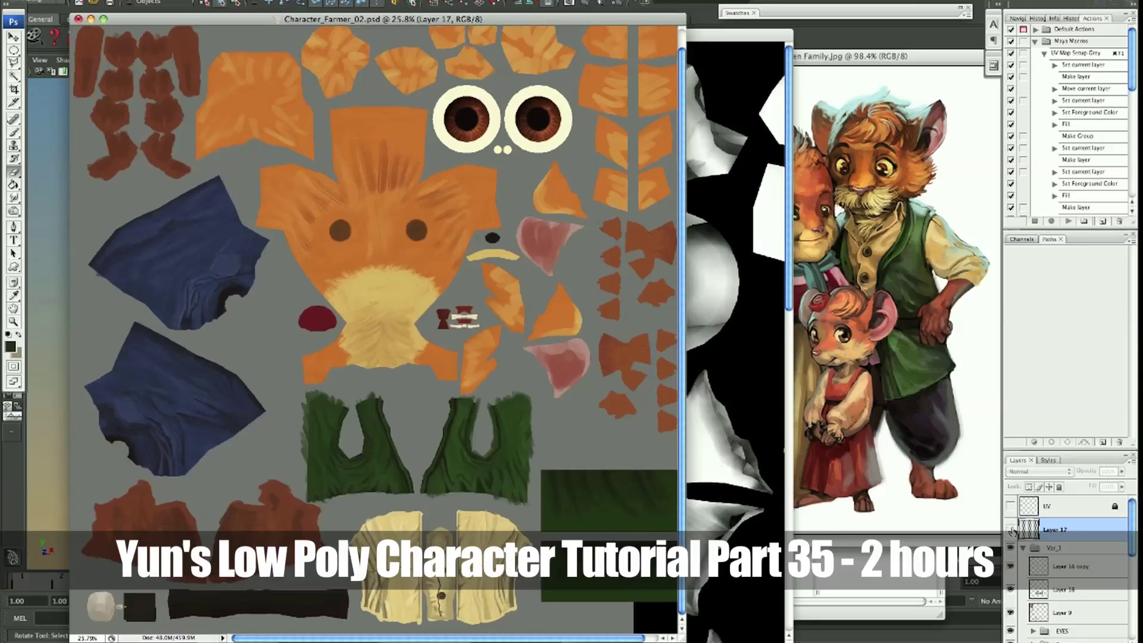
{"action": "left_click", "coordinate": [1038, 471]}
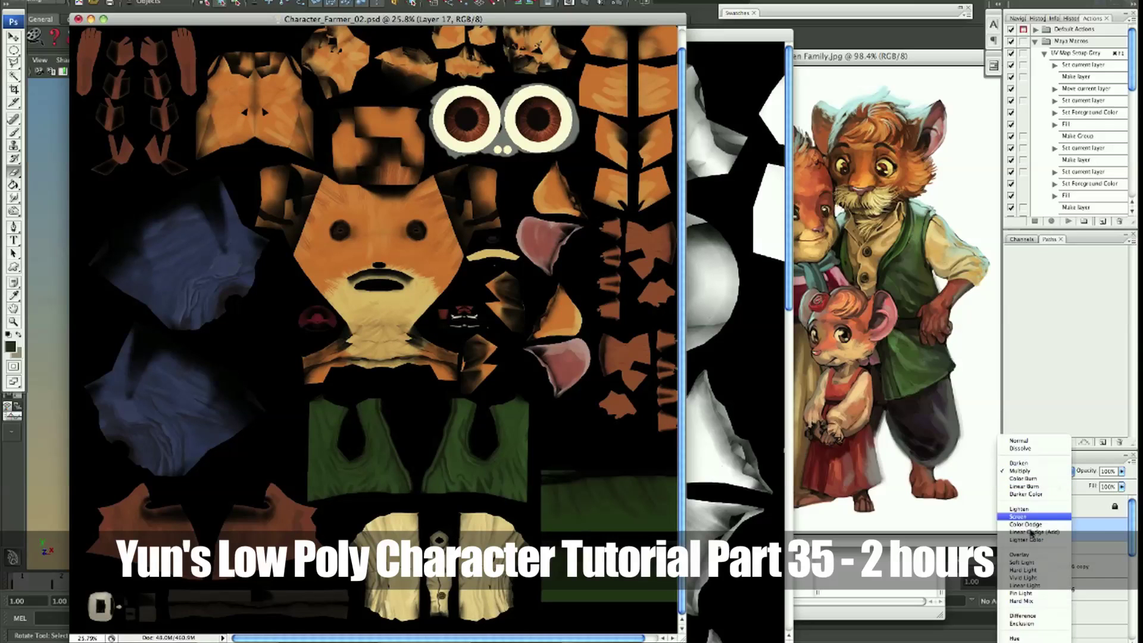
{"action": "left_click", "coordinate": [1036, 553]}
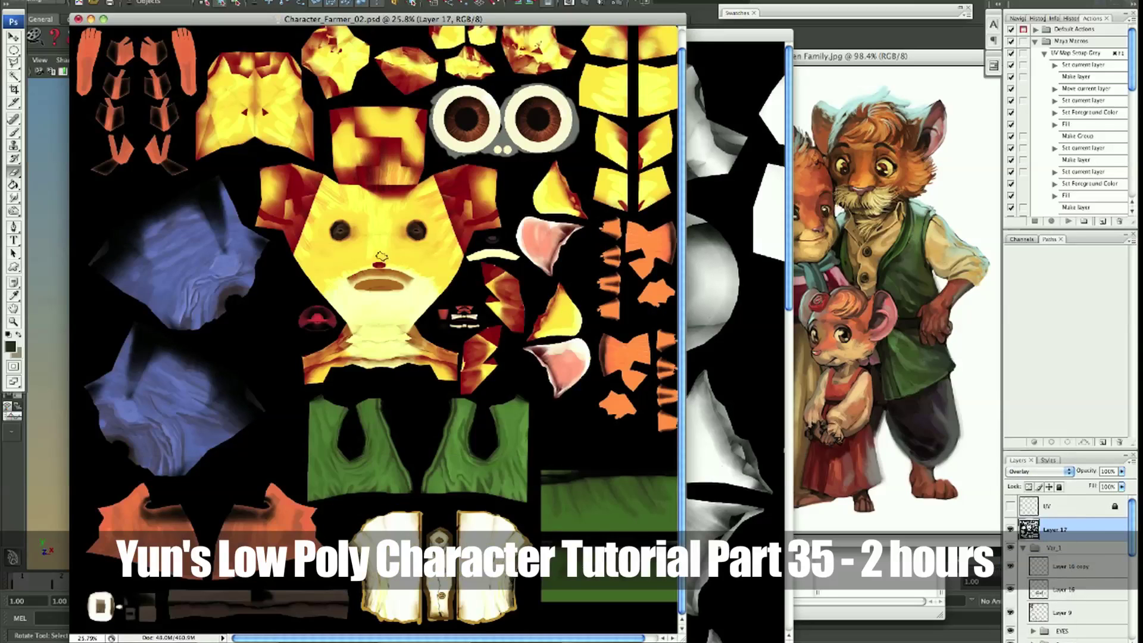
{"action": "key", "text": "ctrl+z"}
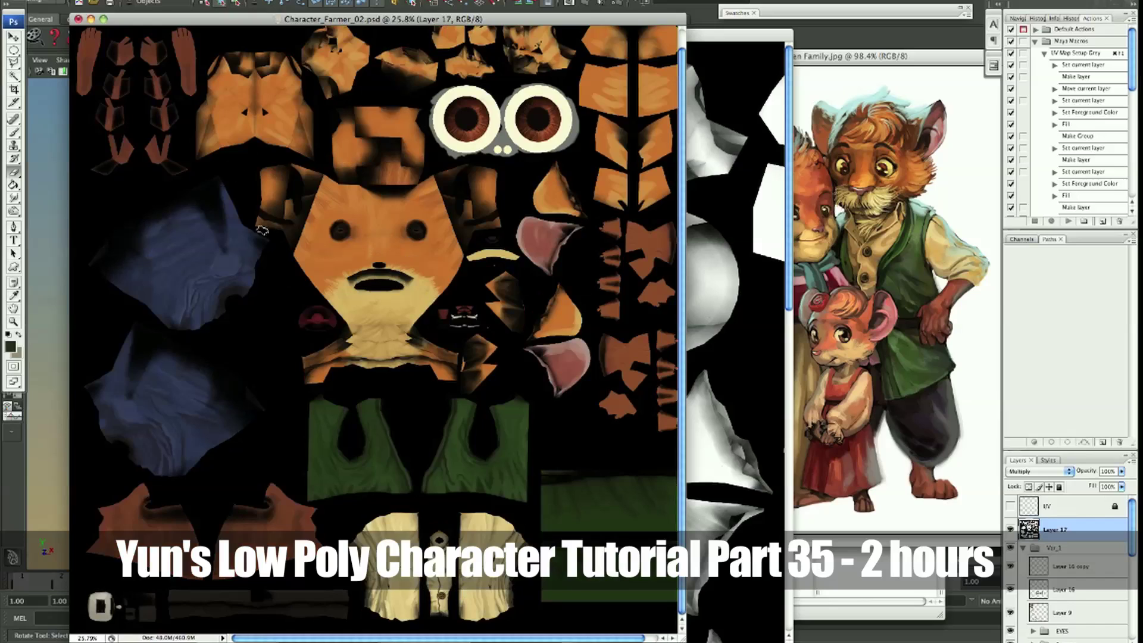